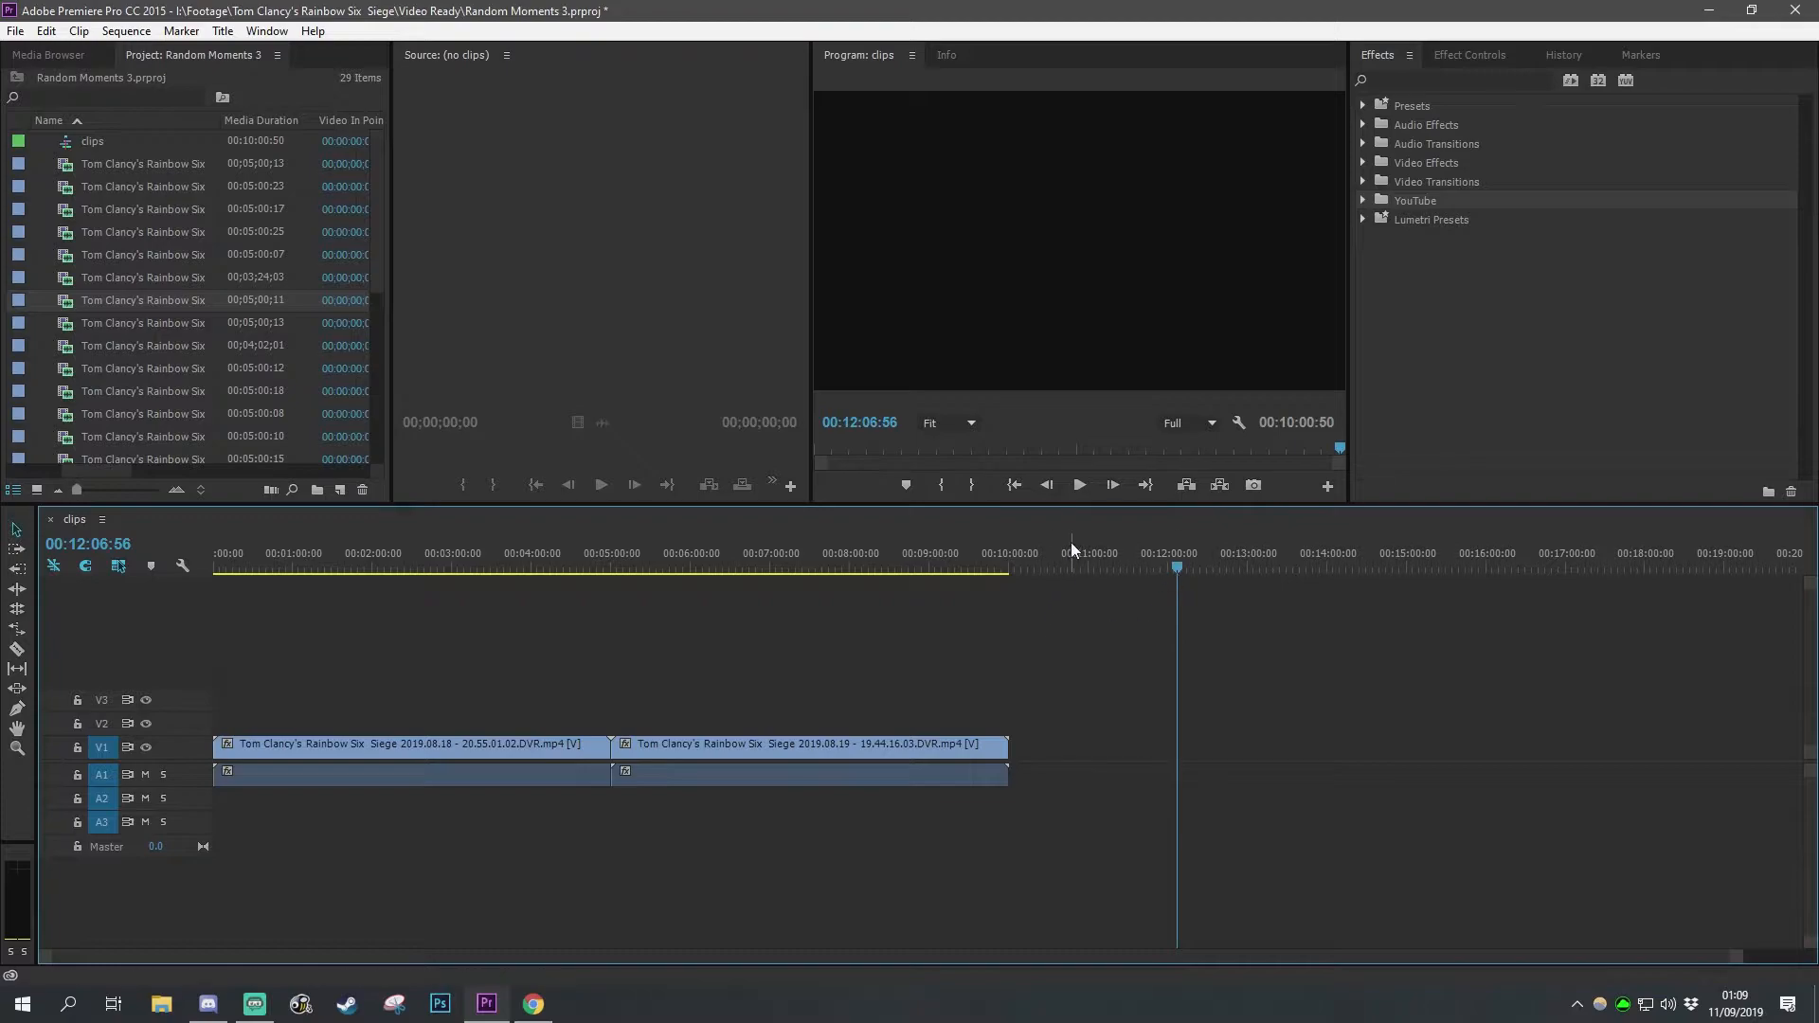
{"action": "left_click", "coordinate": [1107, 566]}
{"action": "left_click", "coordinate": [1158, 567]}
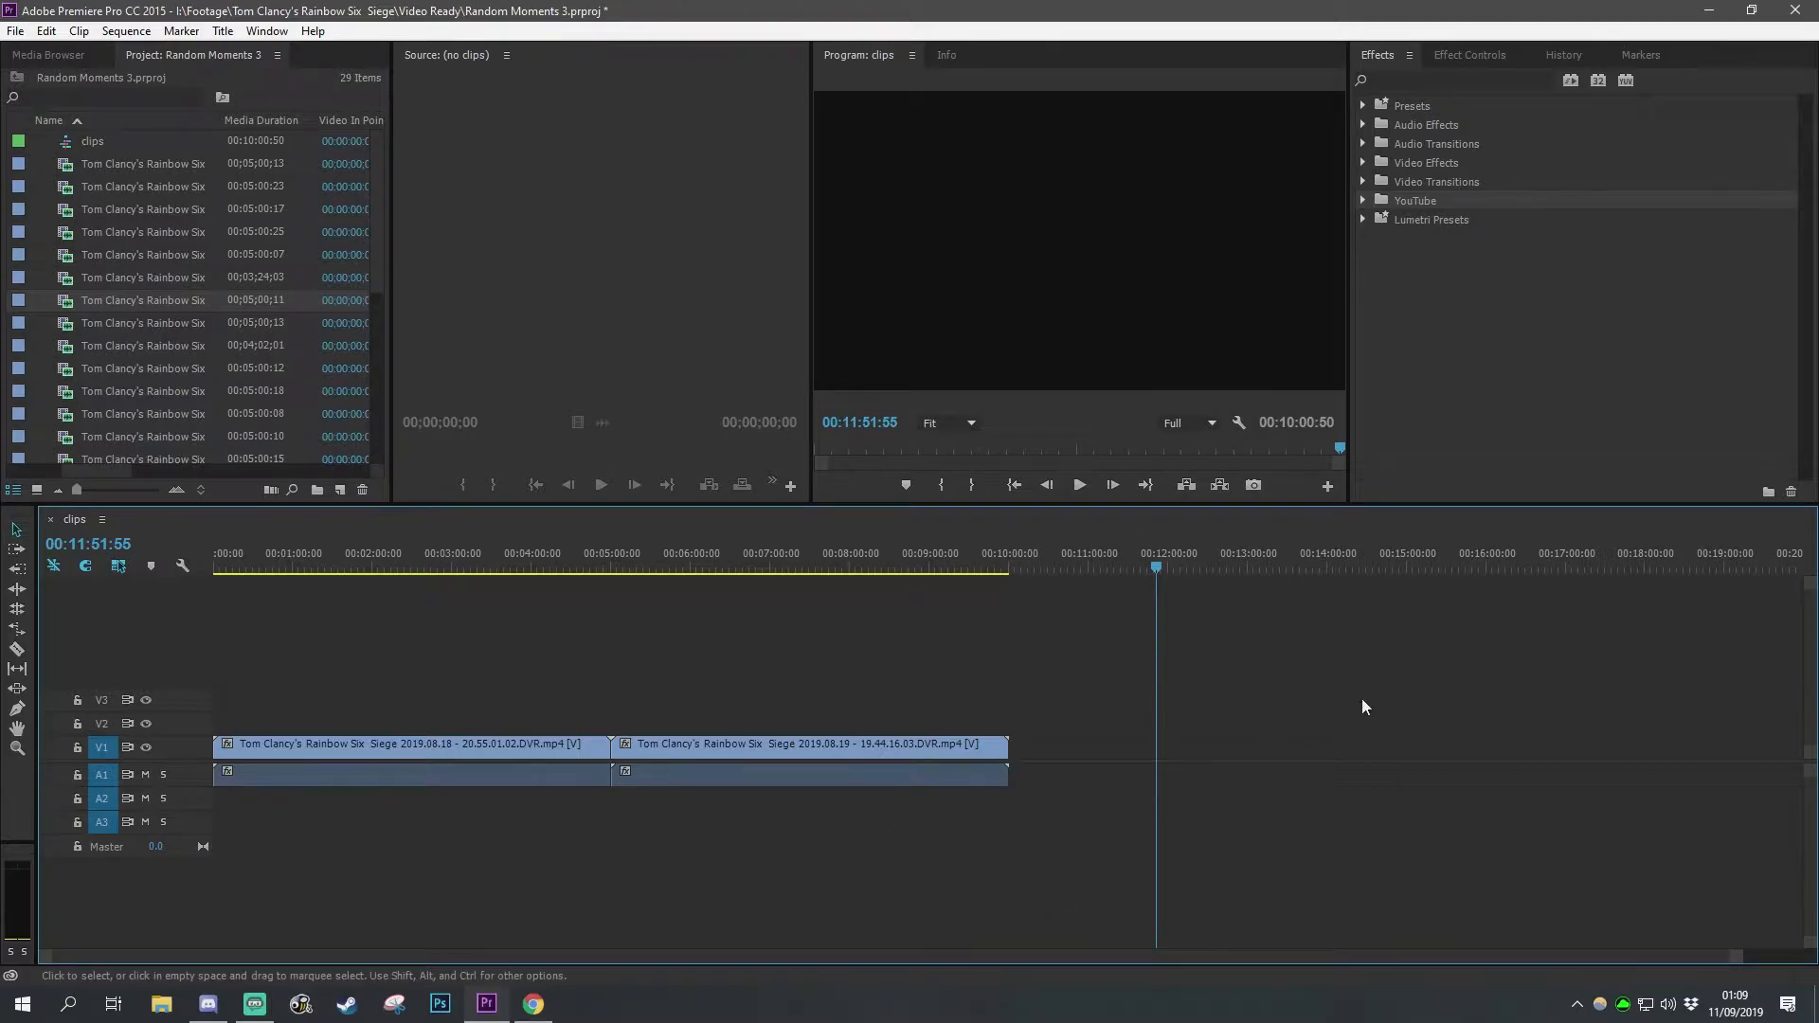
Step: Open a Rainbow Six Siege clip from the project bin in the Source monitor
{"action": "left_click_drag", "start_coordinate": [166, 294], "coordinate": [607, 237]}
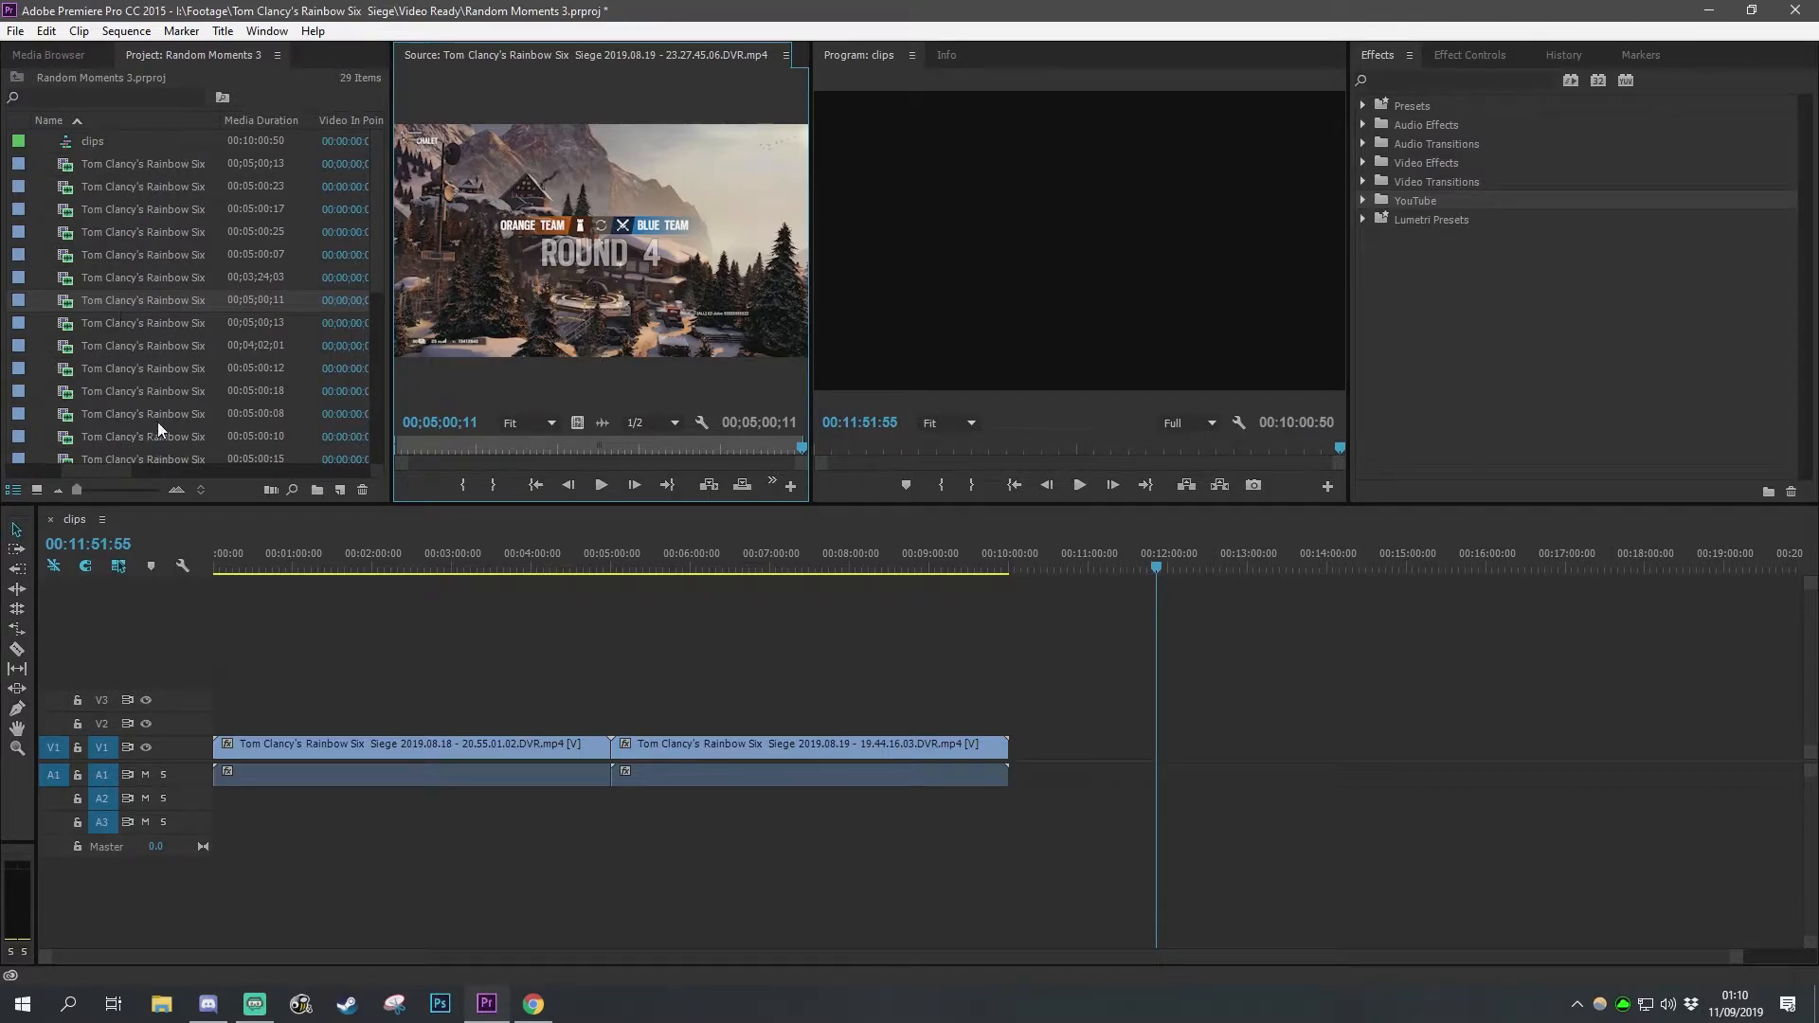
{"action": "mouse_move", "coordinate": [377, 258]}
{"action": "left_mouse_down"}
{"action": "mouse_move", "coordinate": [371, 428]}
{"action": "mouse_move", "coordinate": [368, 236]}
{"action": "left_mouse_up"}
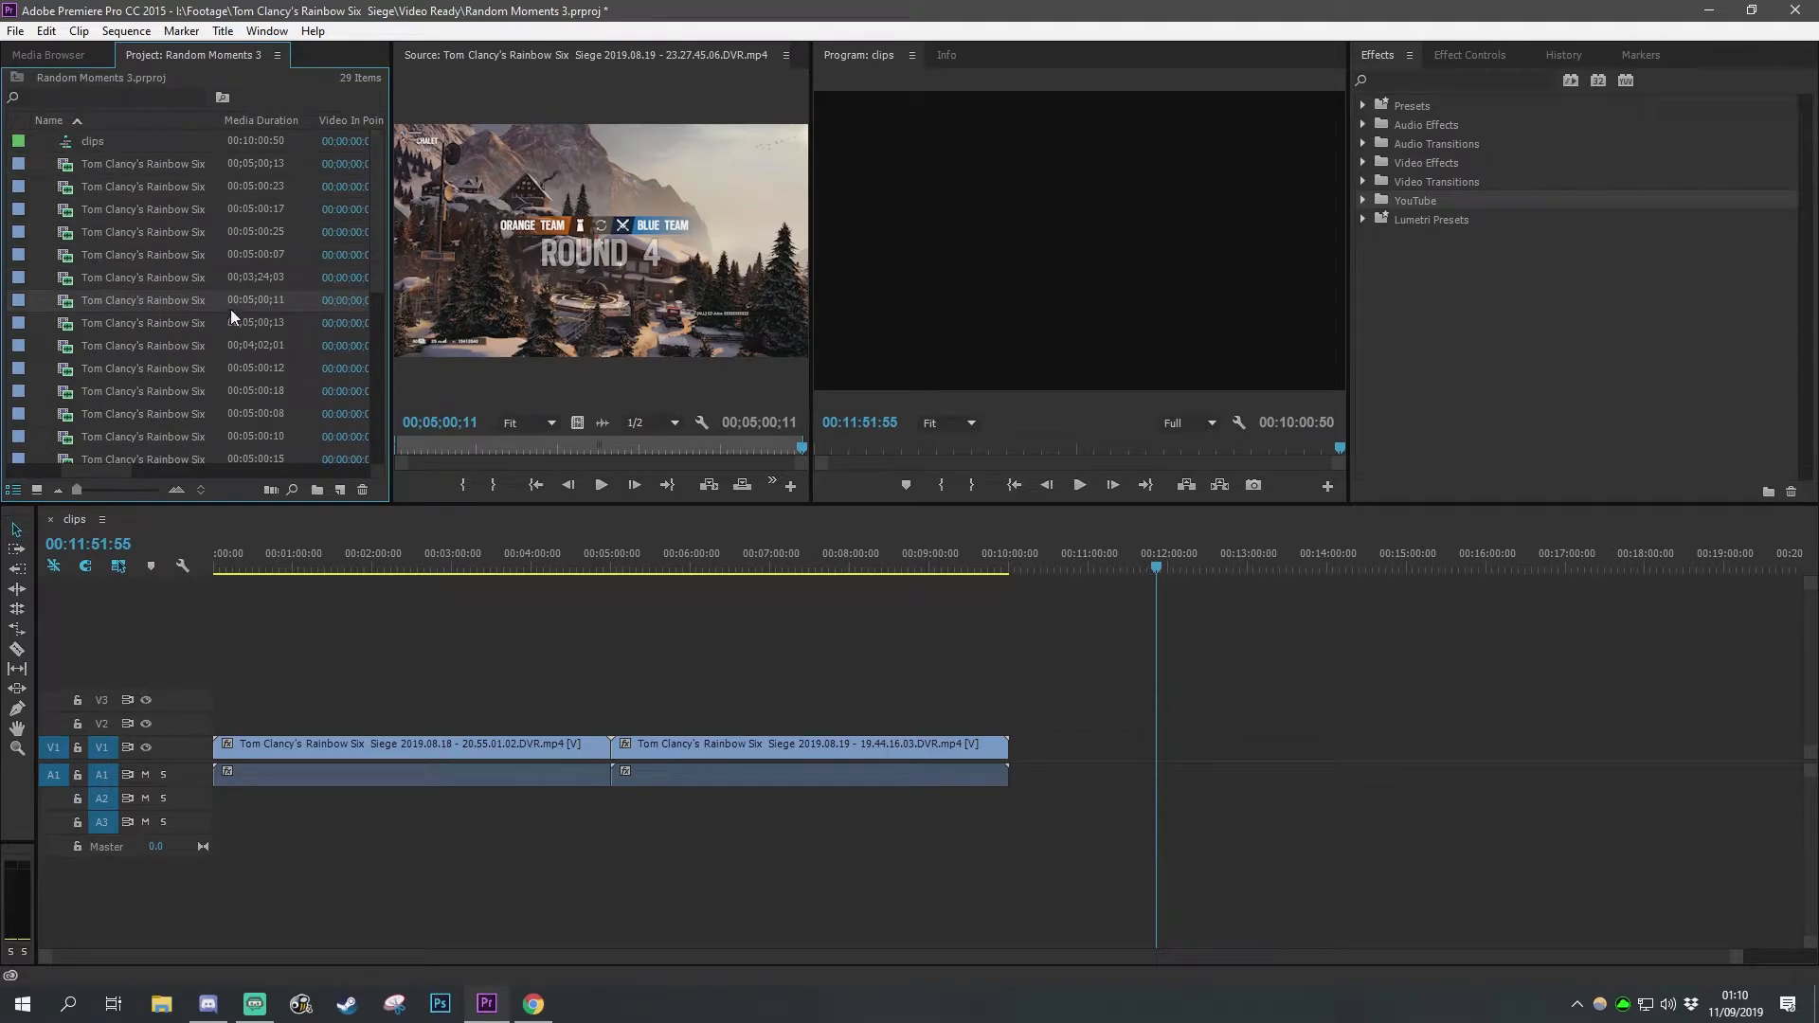
{"action": "left_click", "coordinate": [68, 56]}
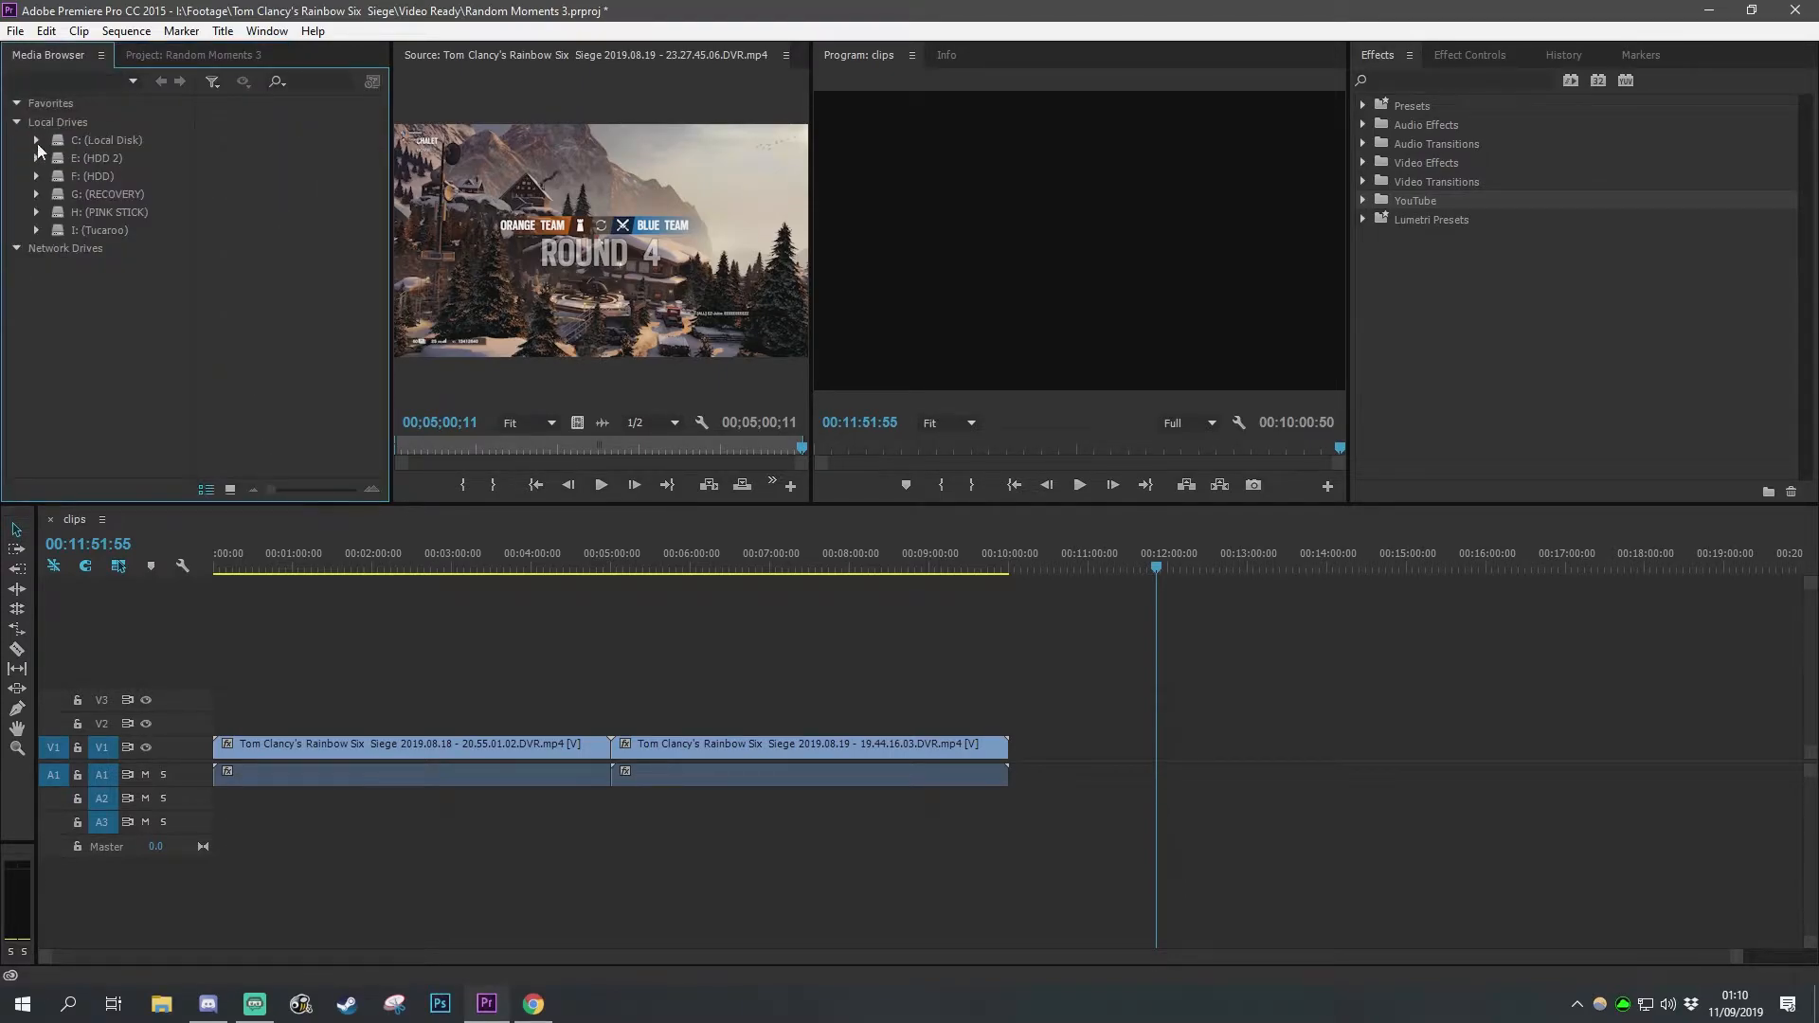
{"action": "left_click", "coordinate": [185, 54]}
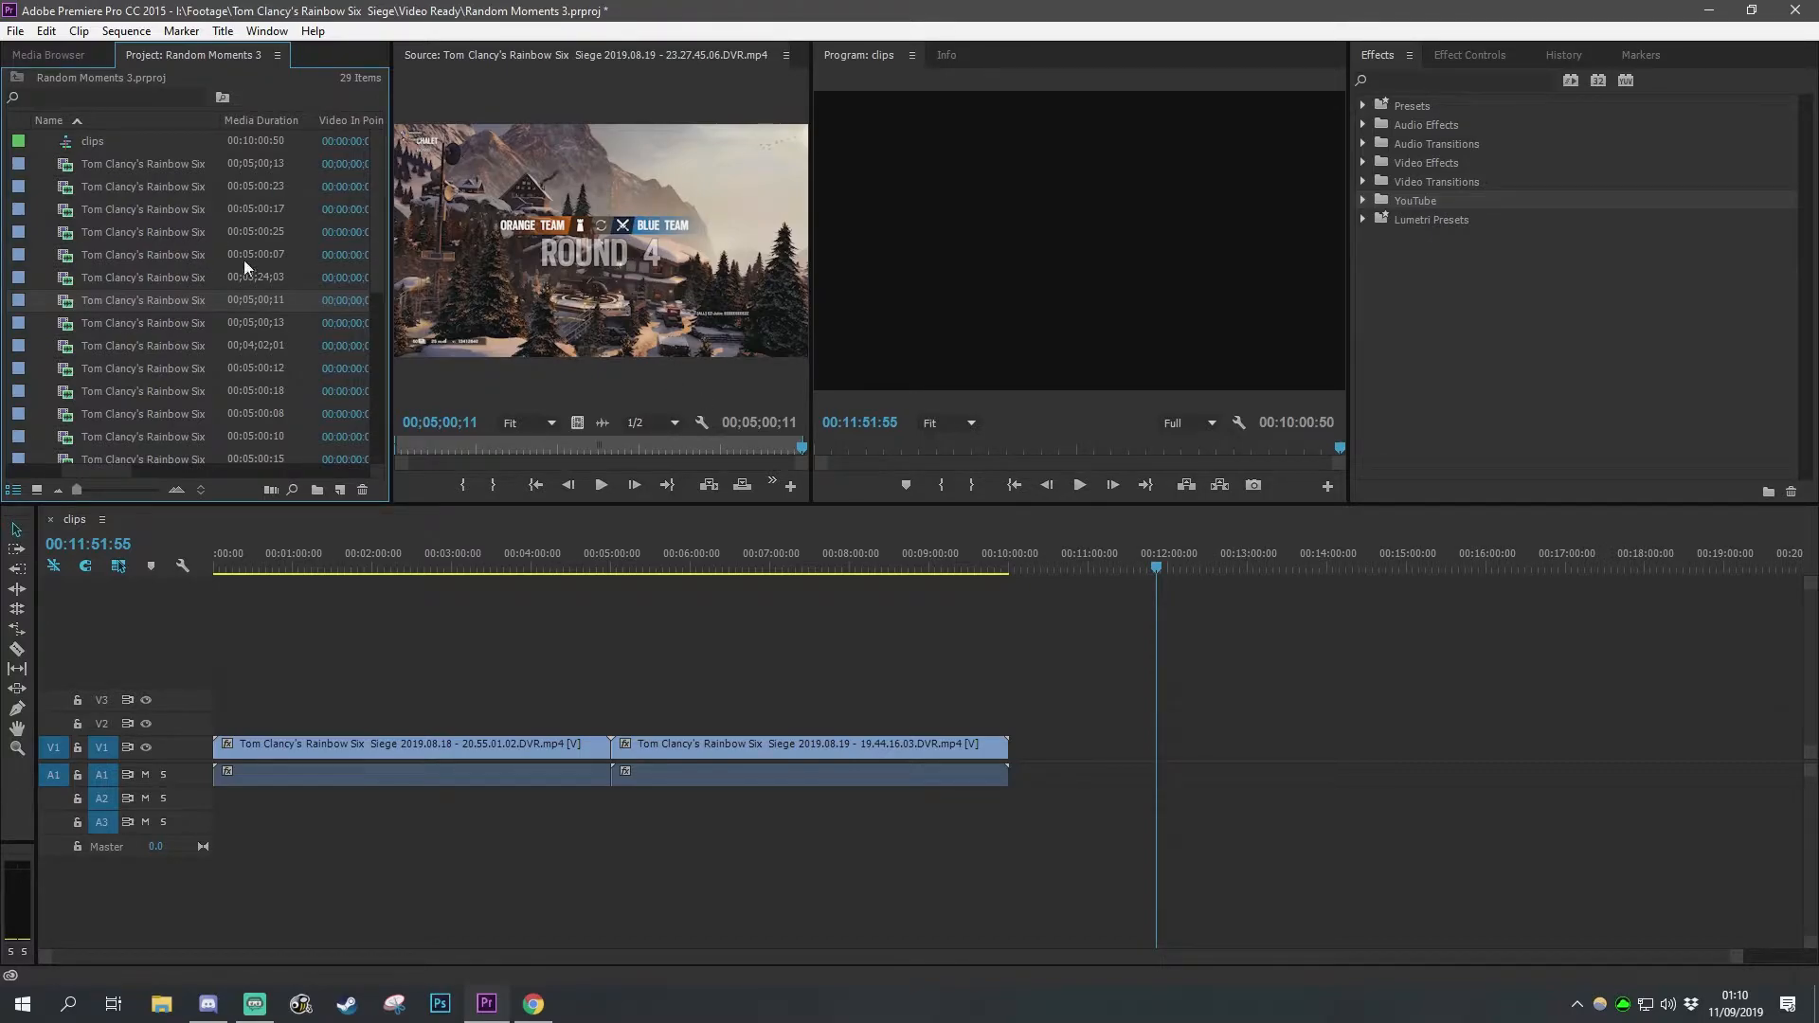
{"action": "left_click", "coordinate": [1104, 155]}
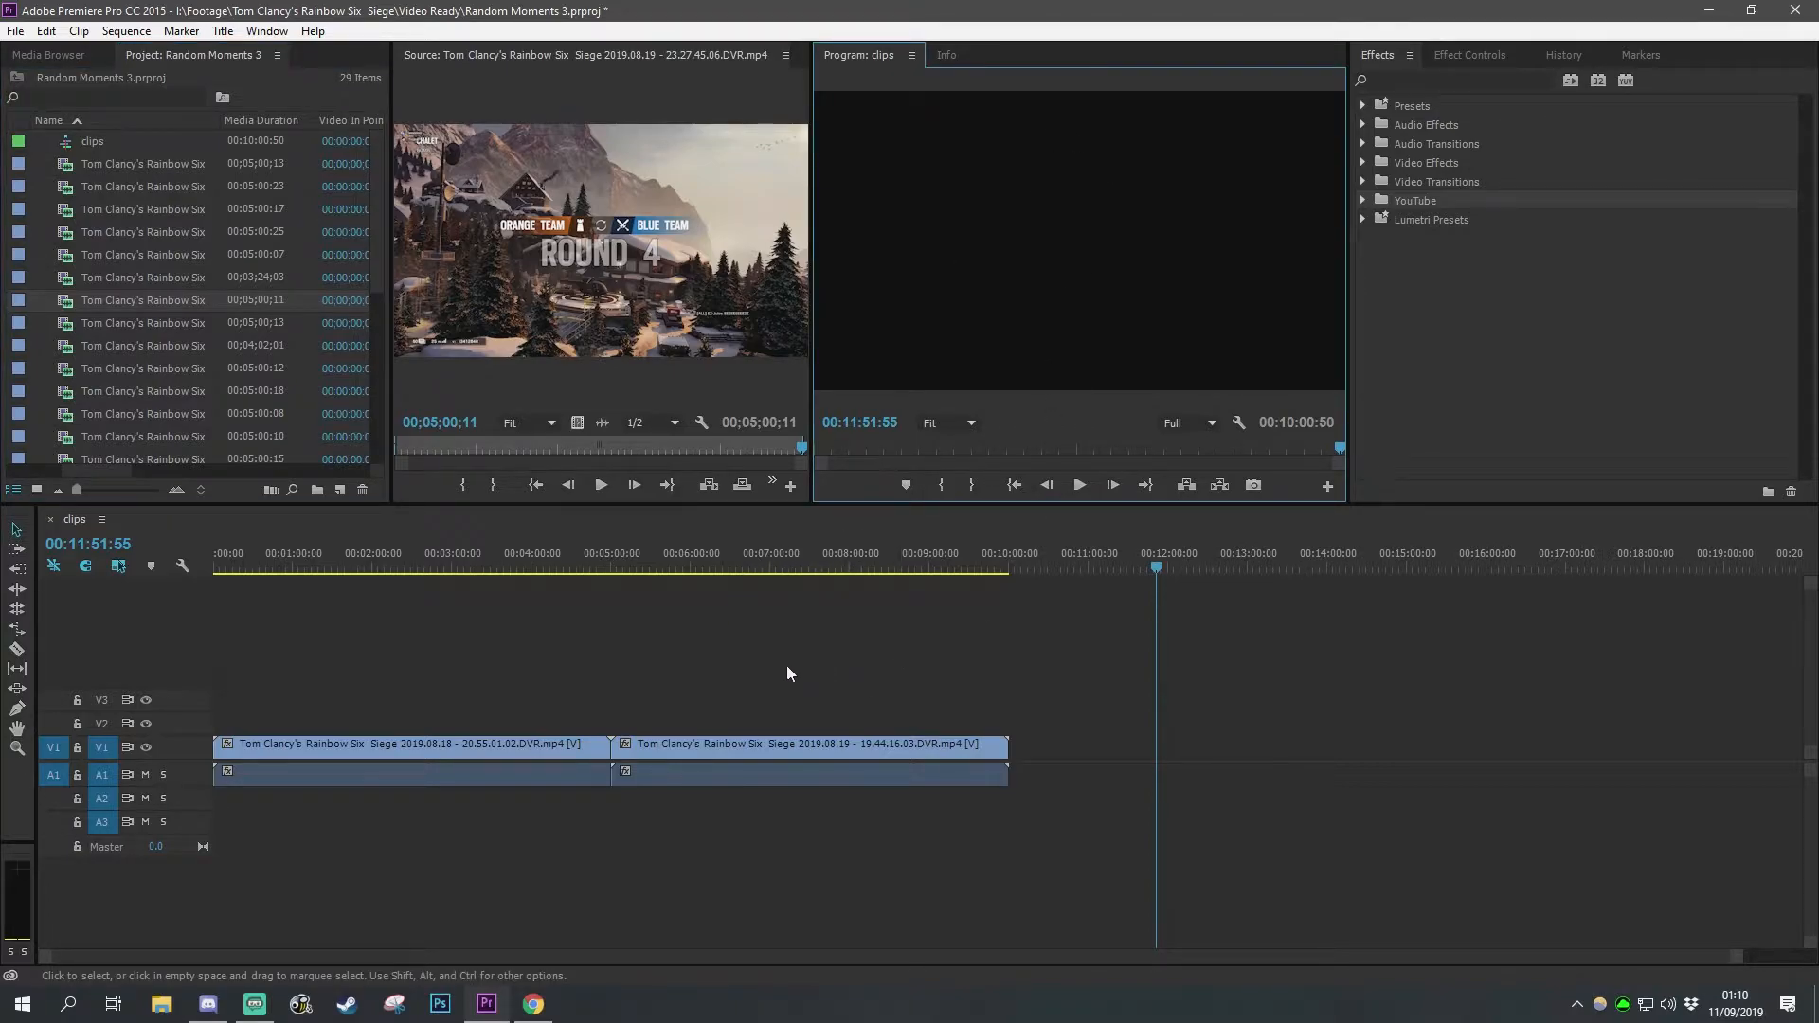
{"action": "left_click_drag", "start_coordinate": [1157, 567], "coordinate": [833, 567]}
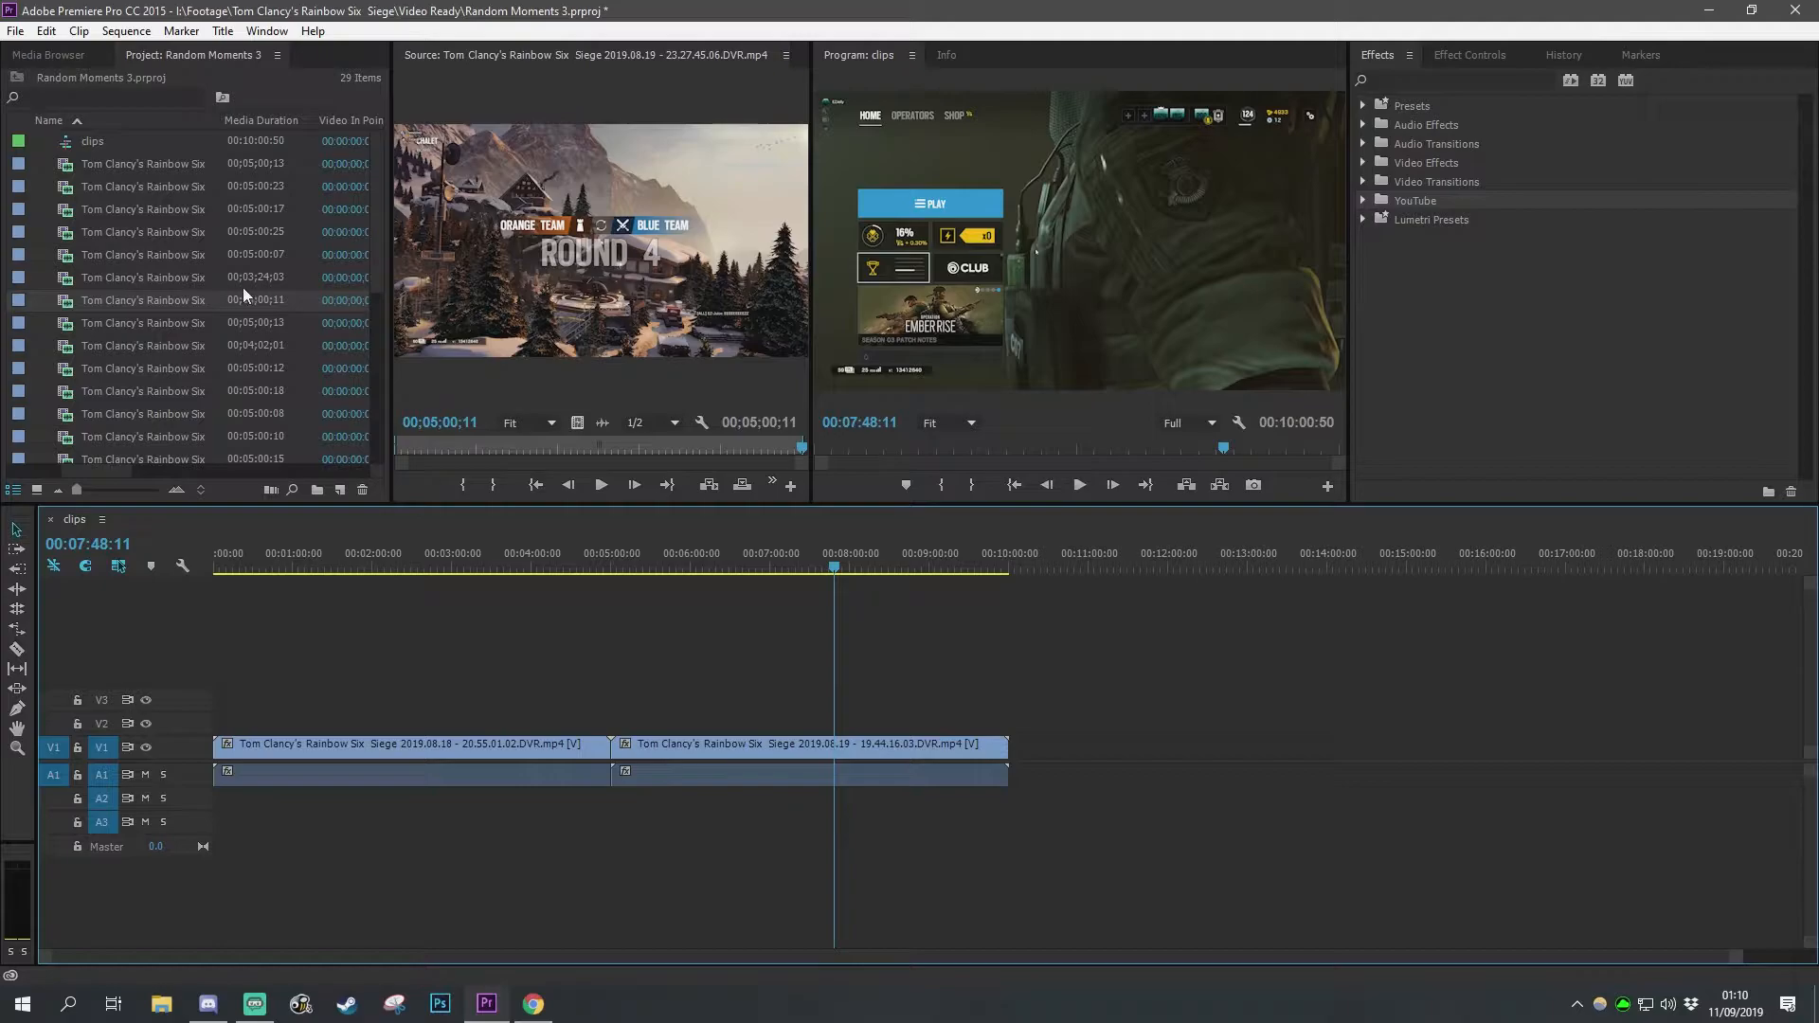
Step: Scrub the source clip, mark its in point at 00:03:58:29, and preview the footage after it
{"action": "mouse_move", "coordinate": [663, 450]}
{"action": "left_mouse_down"}
{"action": "mouse_move", "coordinate": [696, 449]}
{"action": "mouse_move", "coordinate": [624, 450]}
{"action": "mouse_move", "coordinate": [676, 447]}
{"action": "left_mouse_up"}
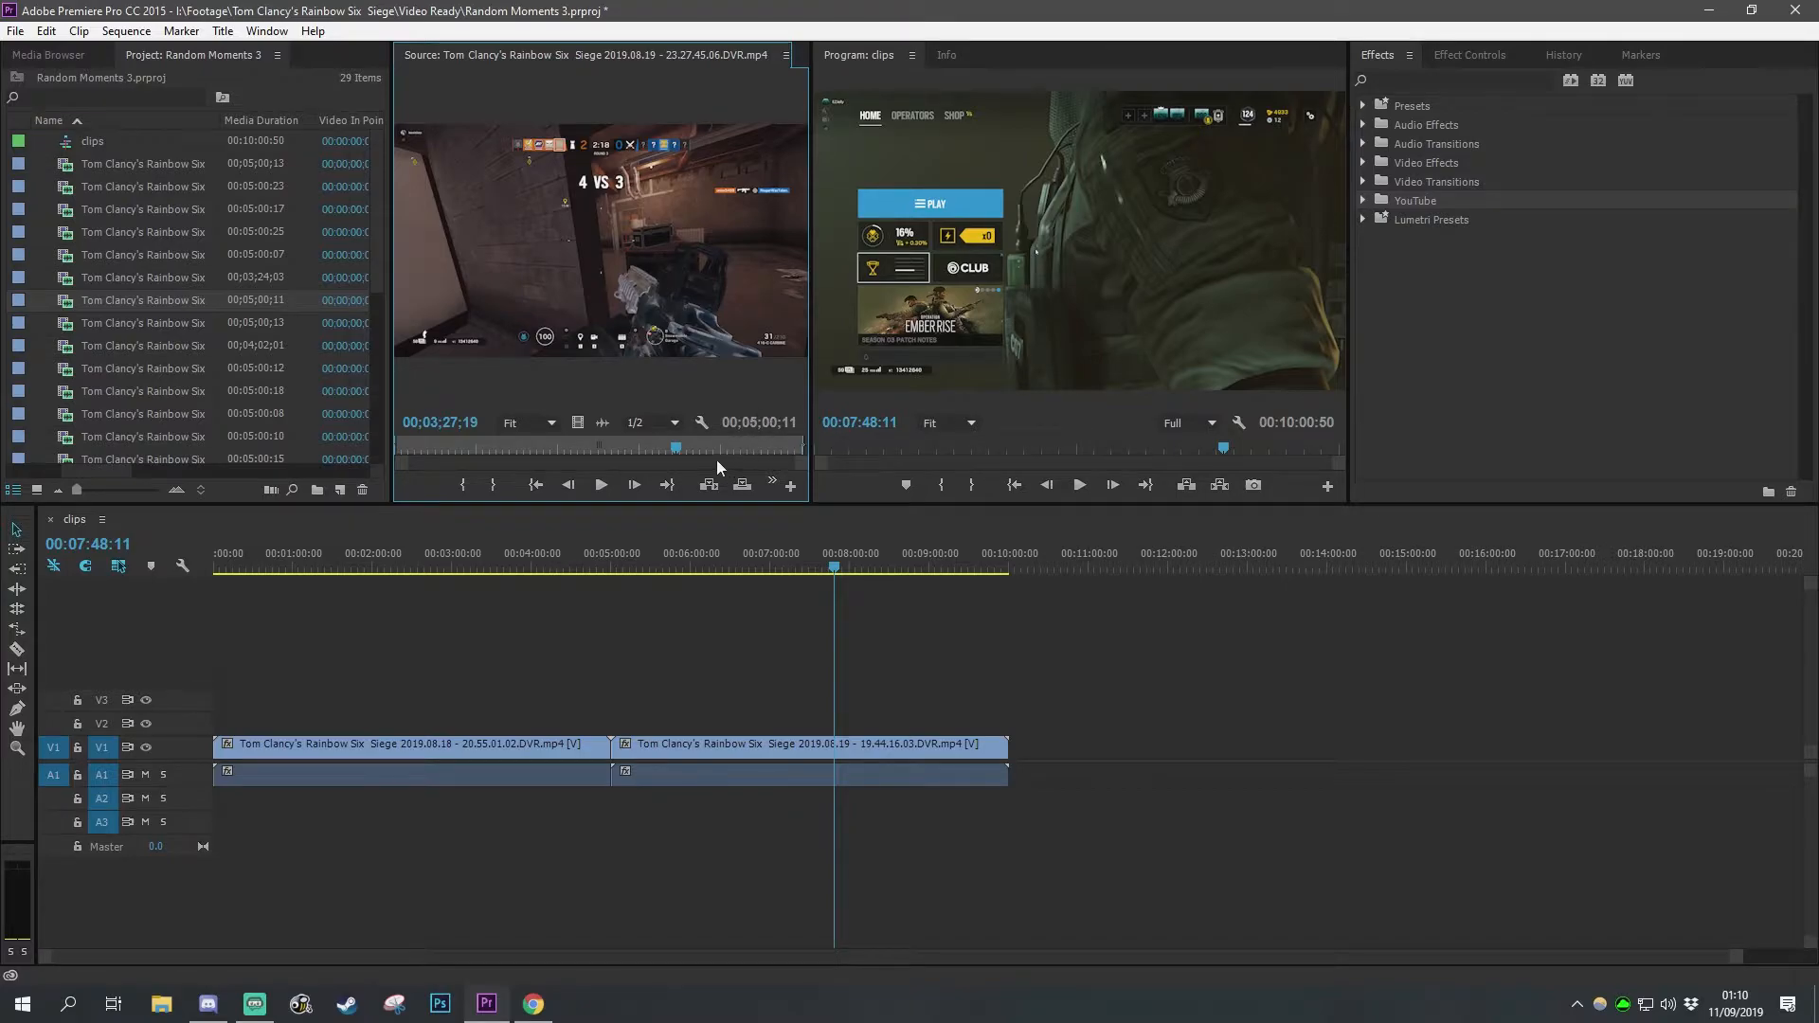
{"action": "left_click_drag", "start_coordinate": [683, 449], "coordinate": [719, 453]}
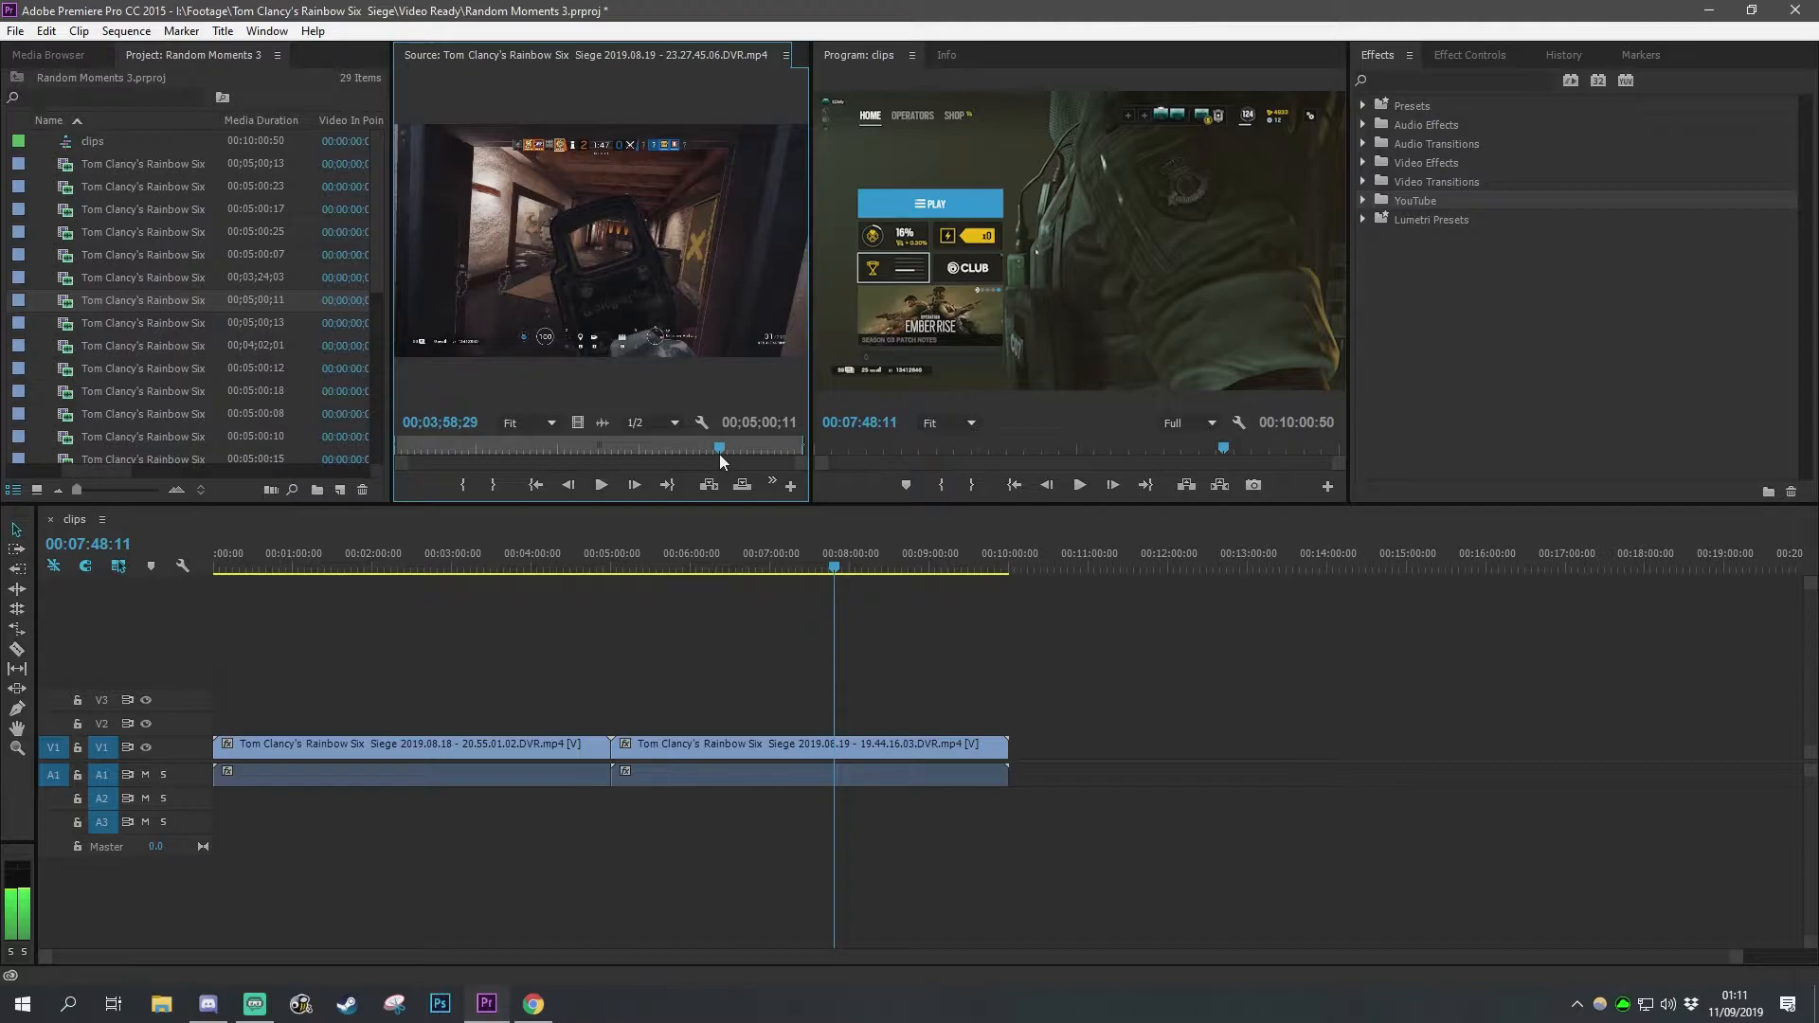
{"action": "left_click", "coordinate": [462, 487]}
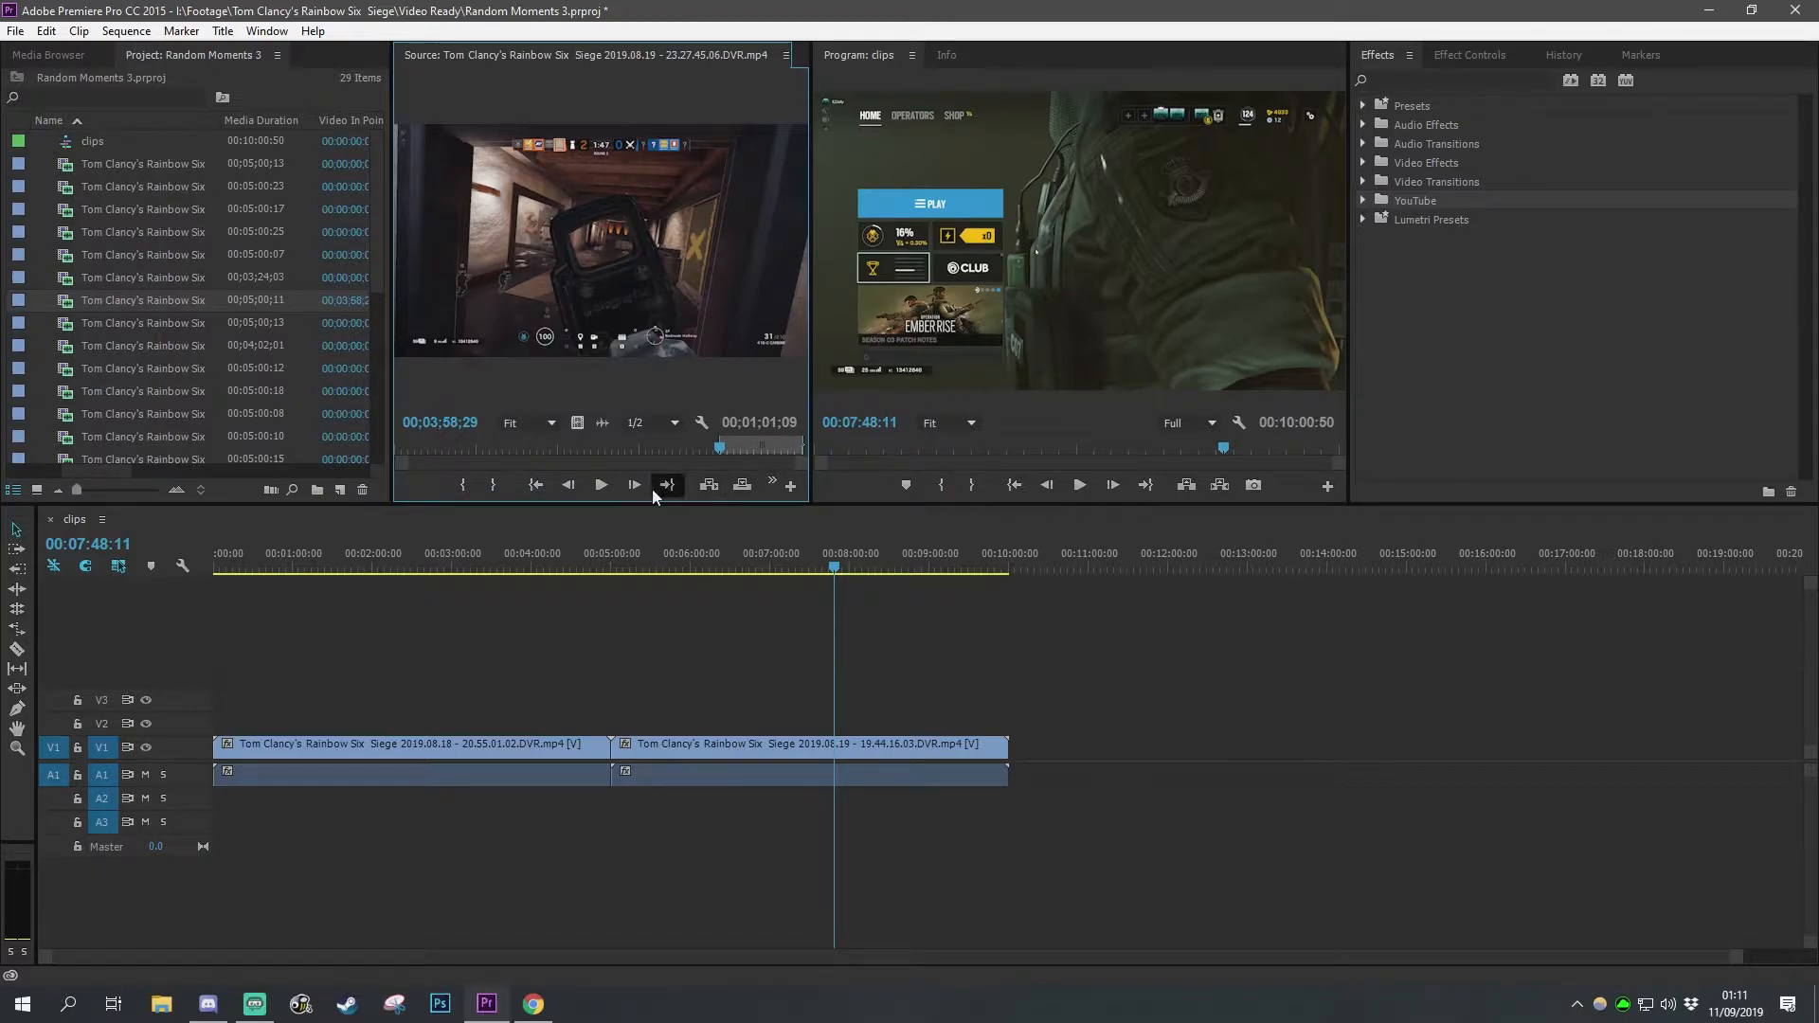
{"action": "left_click", "coordinate": [603, 489]}
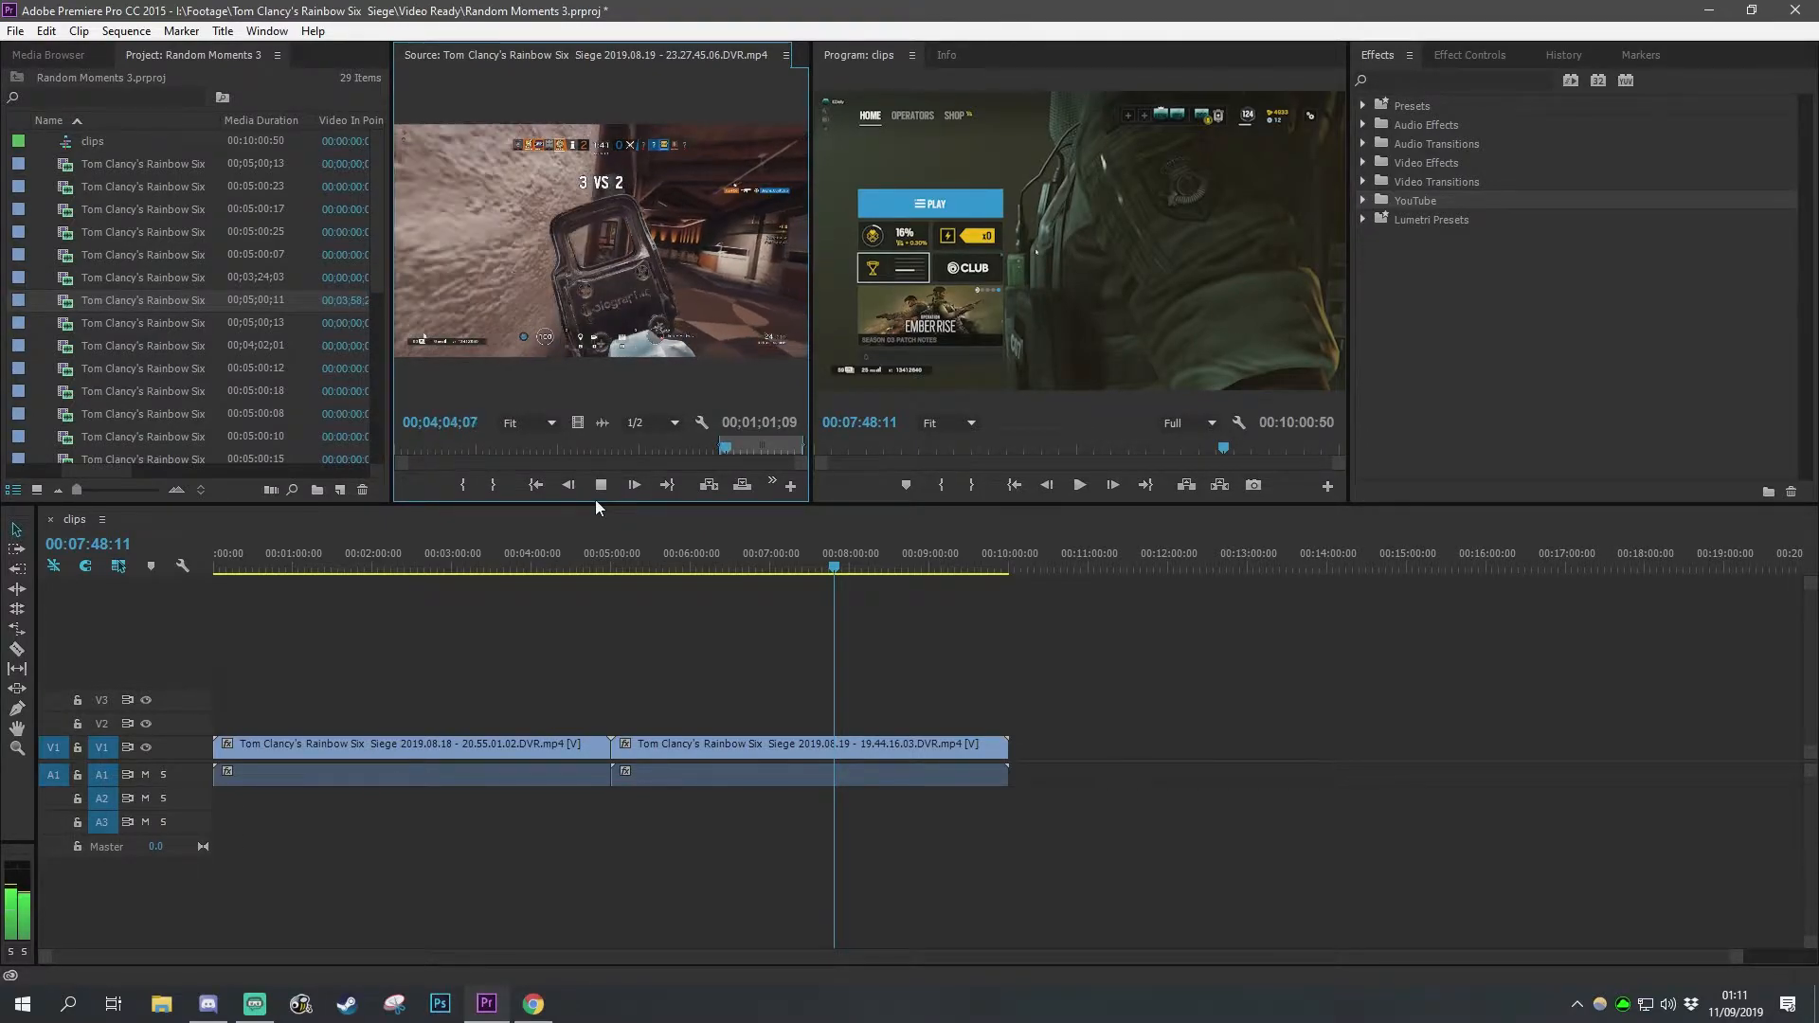
{"action": "left_click", "coordinate": [600, 486]}
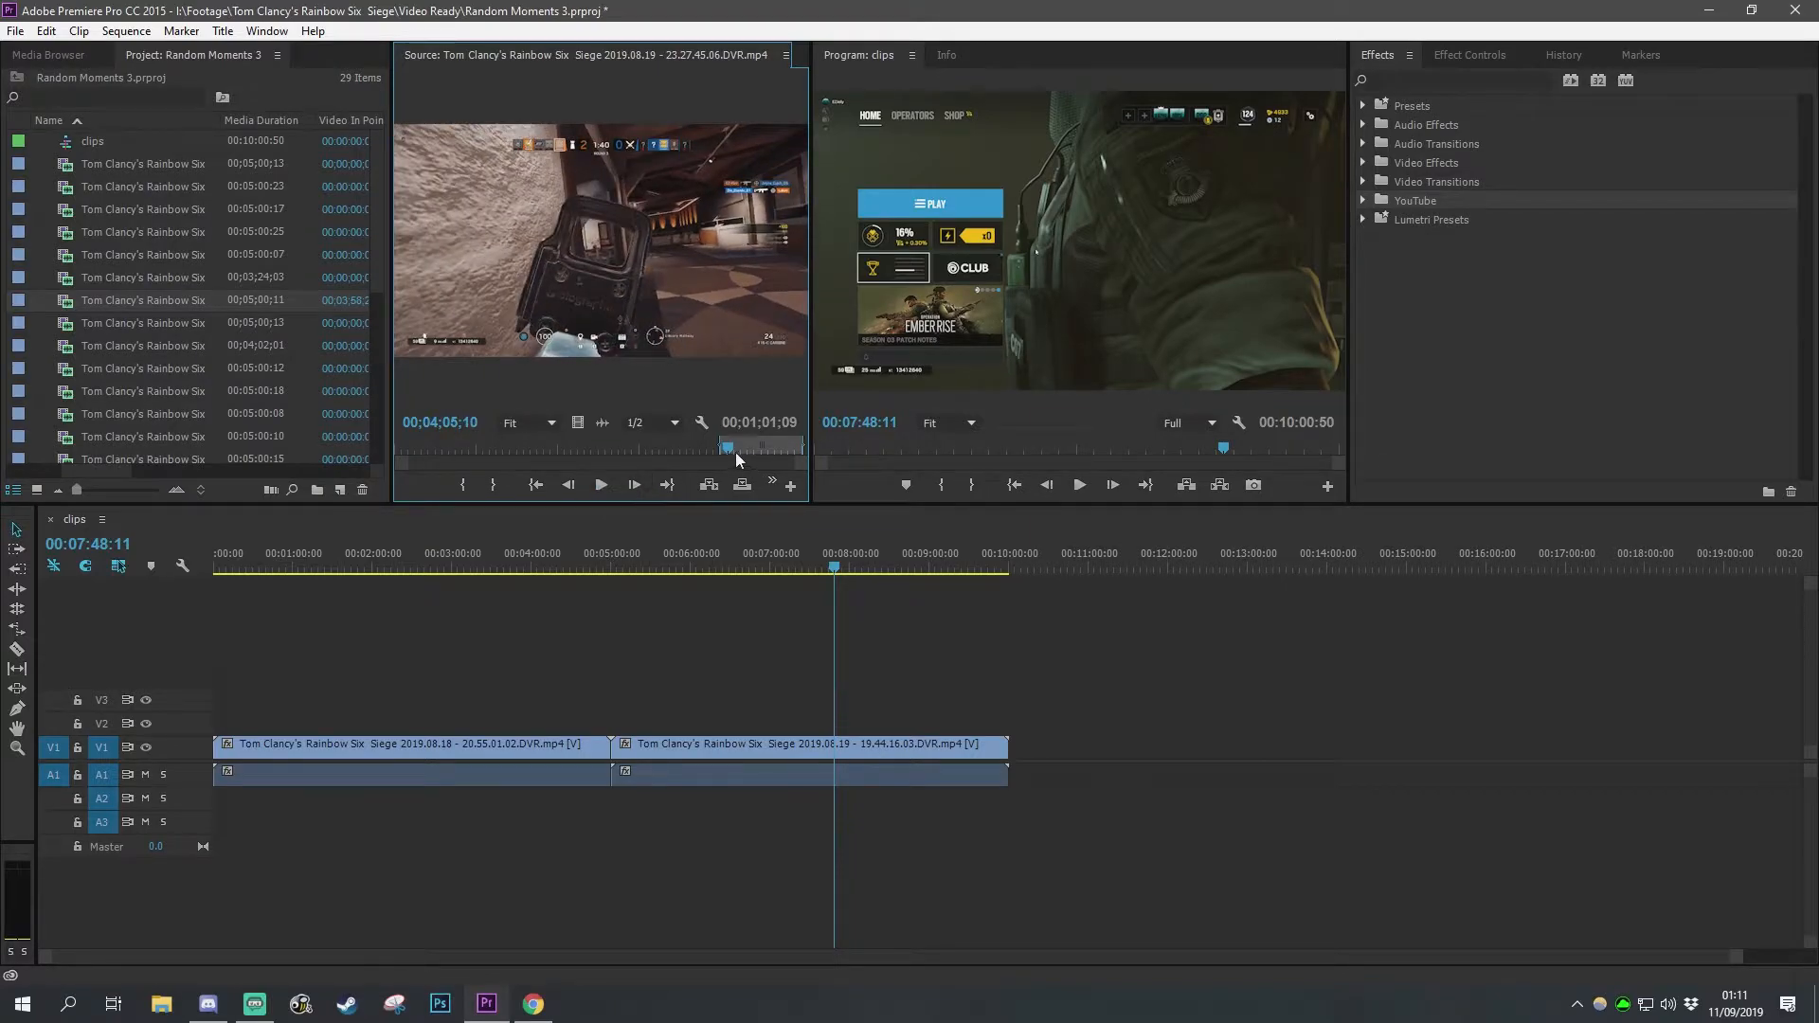
{"action": "left_click_drag", "start_coordinate": [729, 452], "coordinate": [783, 451]}
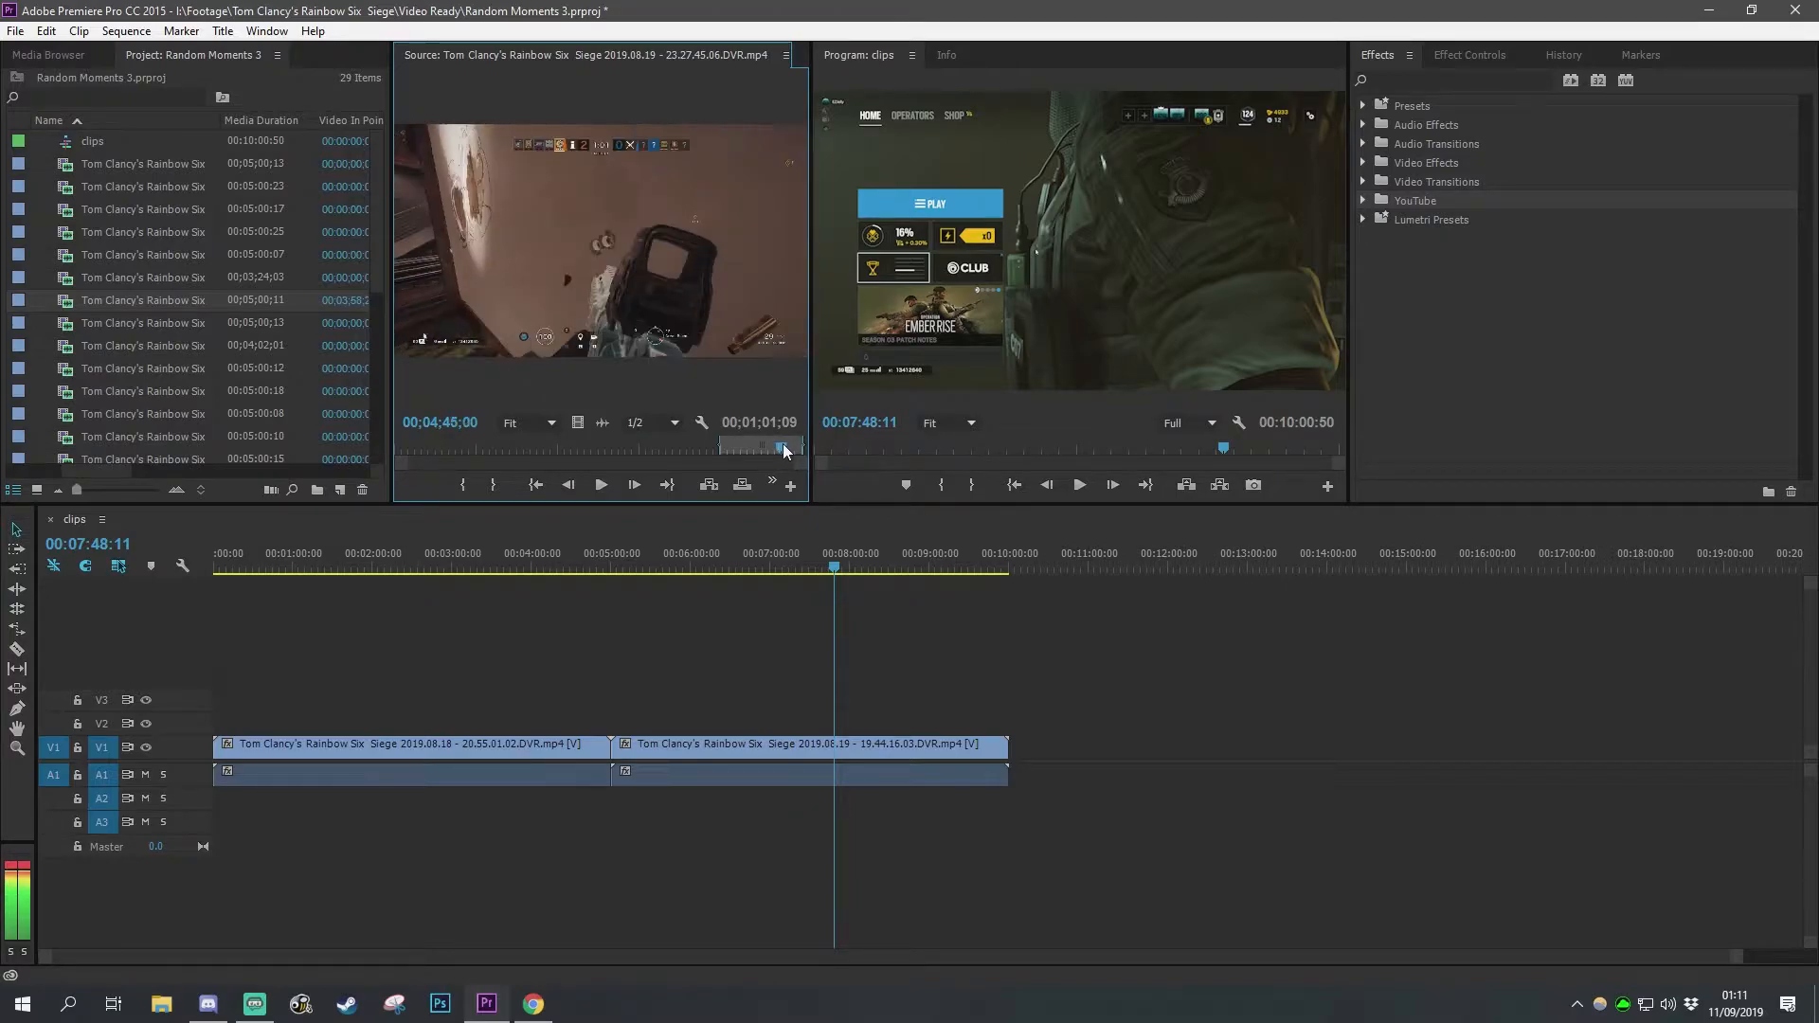
{"action": "left_click", "coordinate": [600, 485]}
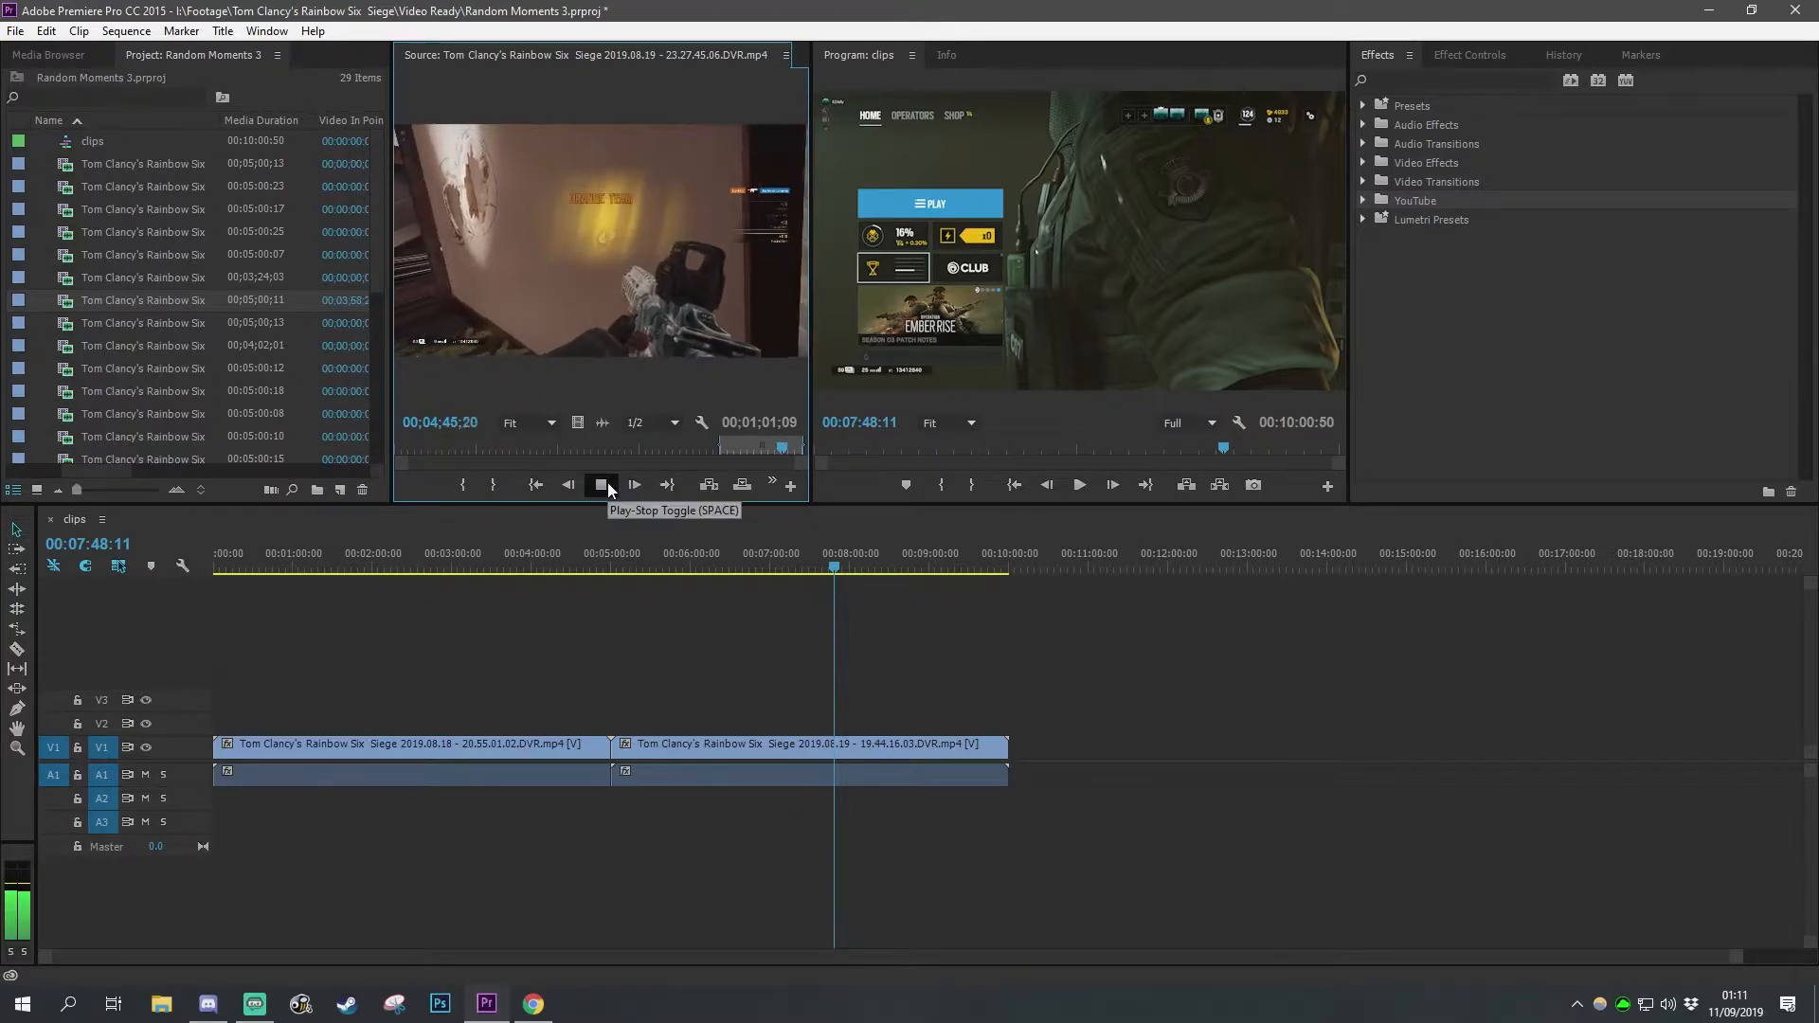
{"action": "left_click", "coordinate": [605, 483]}
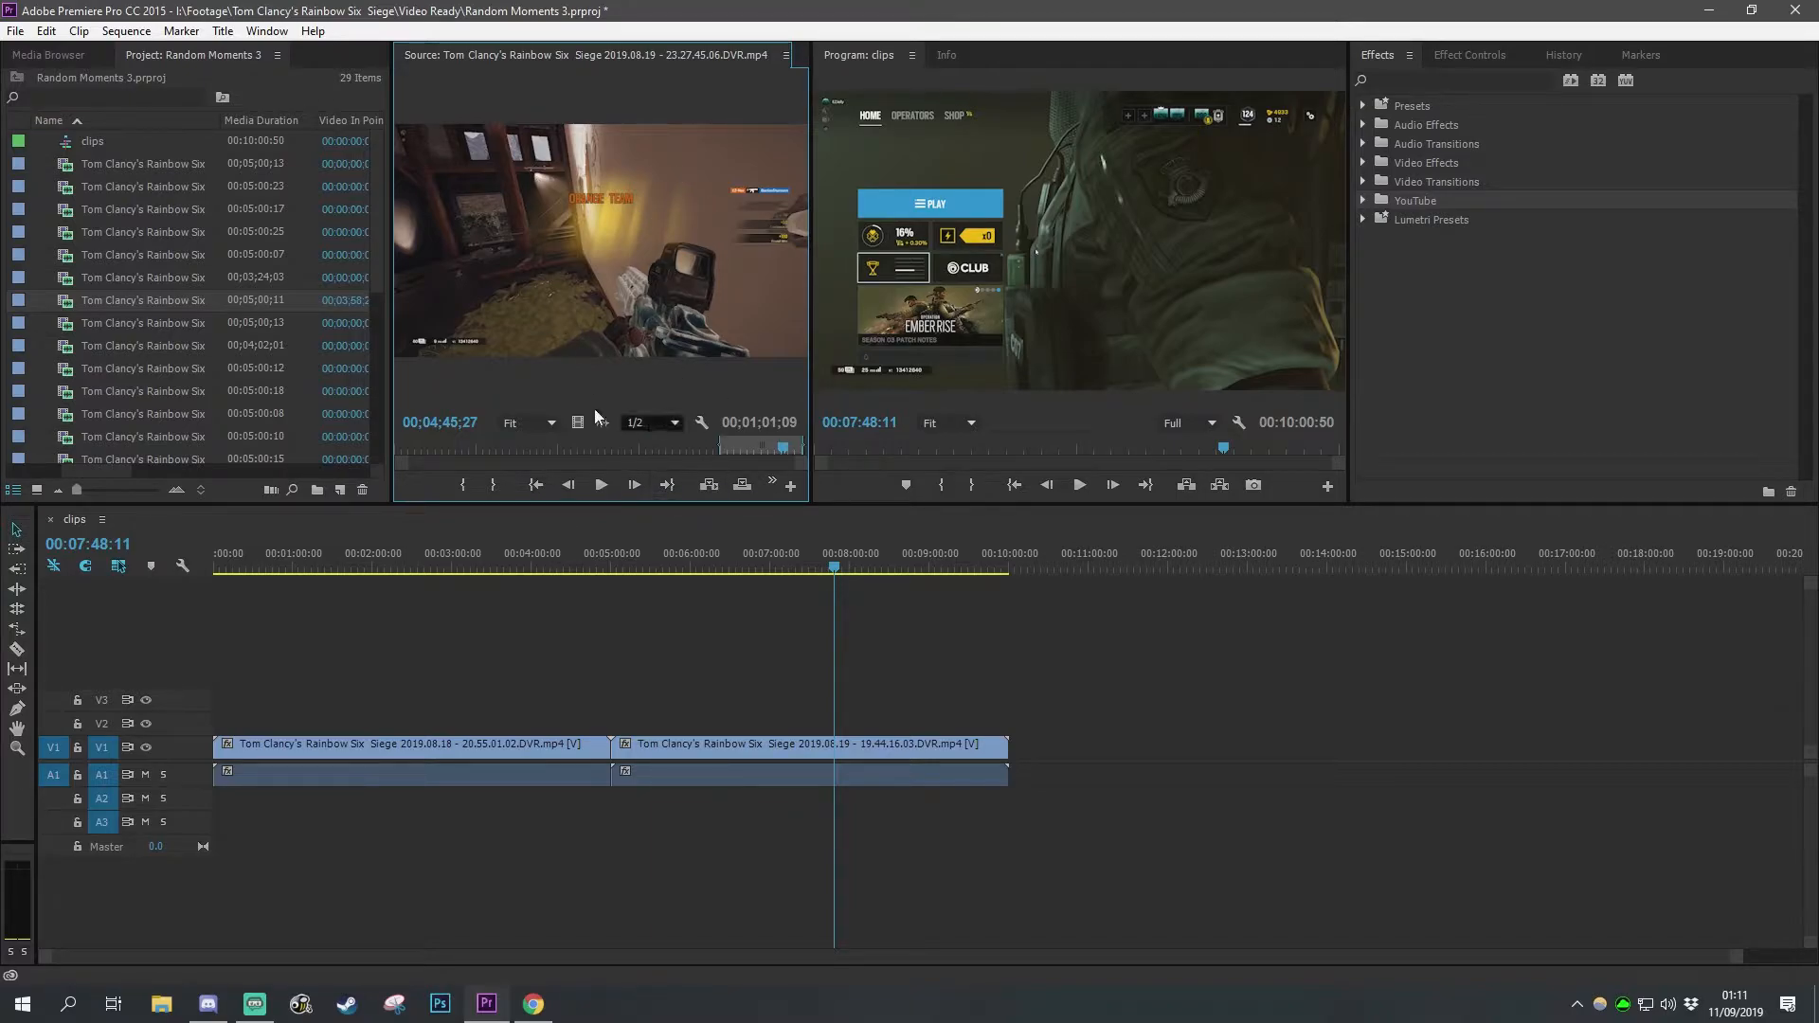
Step: Place the trimmed source clip on the timeline after the existing clips
{"action": "left_click_drag", "start_coordinate": [517, 201], "coordinate": [1101, 763]}
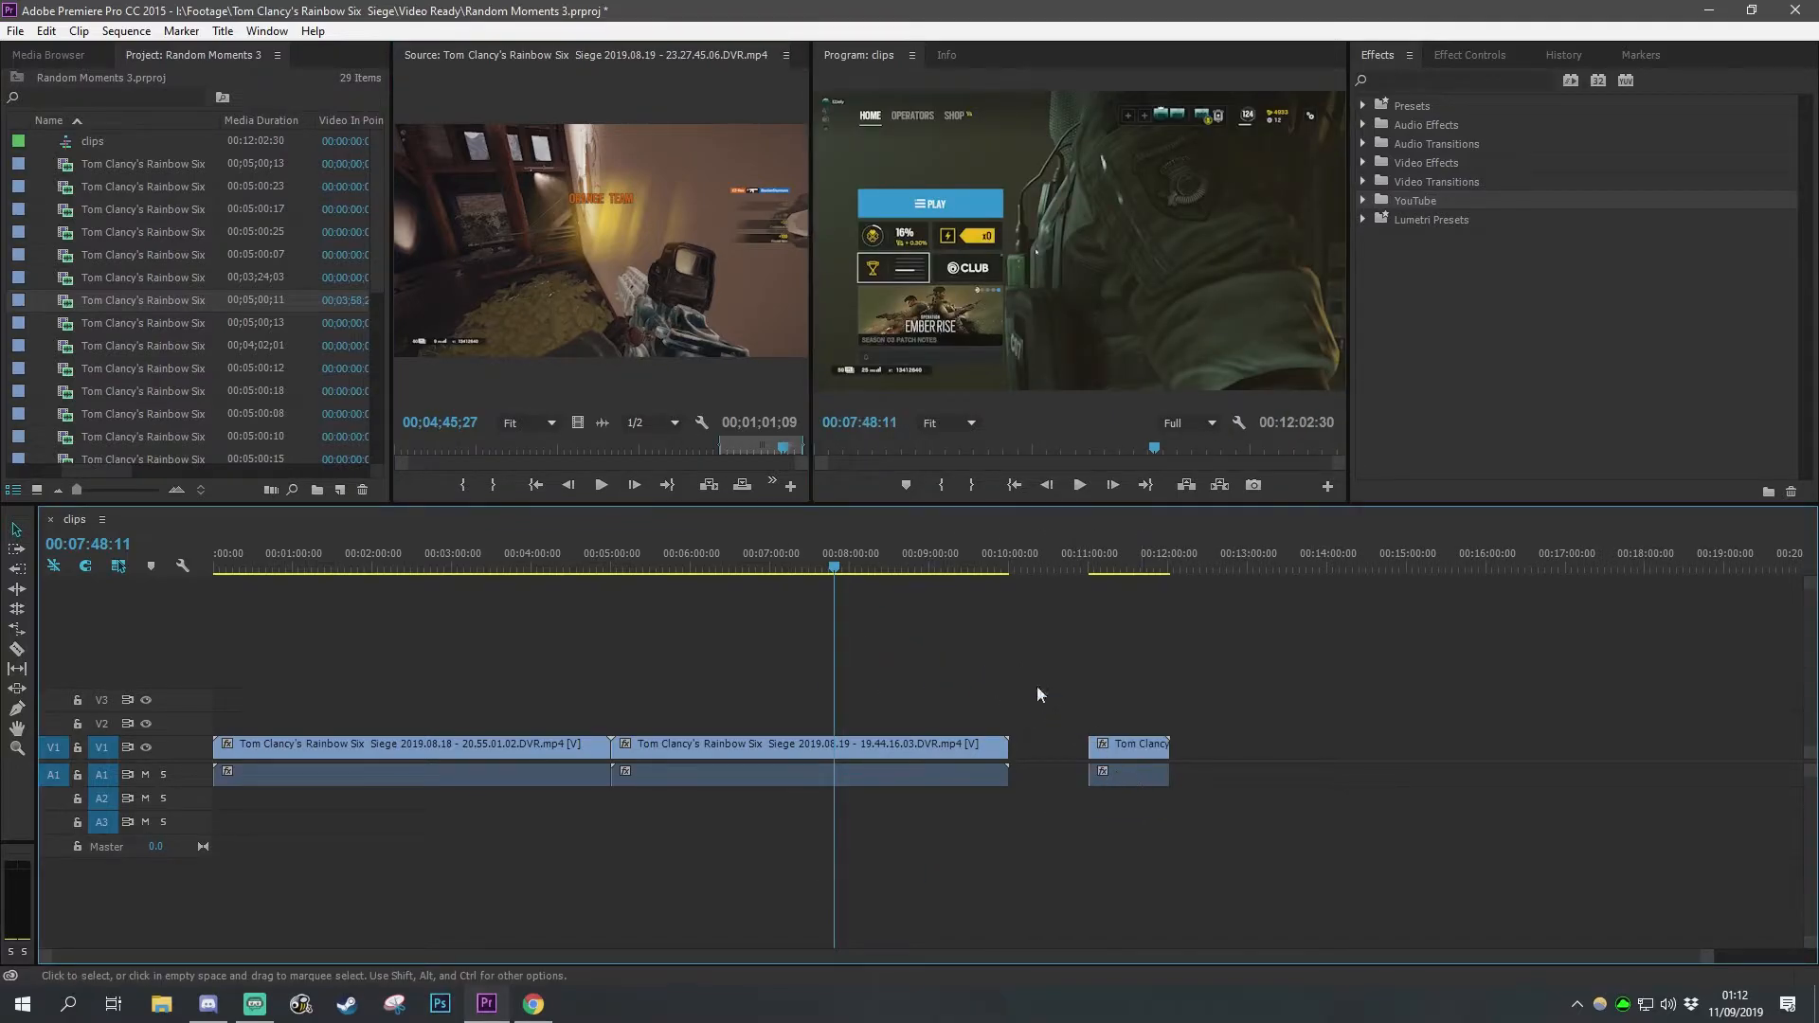
{"action": "left_click_drag", "start_coordinate": [603, 424], "coordinate": [1120, 821]}
{"action": "left_click_drag", "start_coordinate": [577, 423], "coordinate": [1202, 706]}
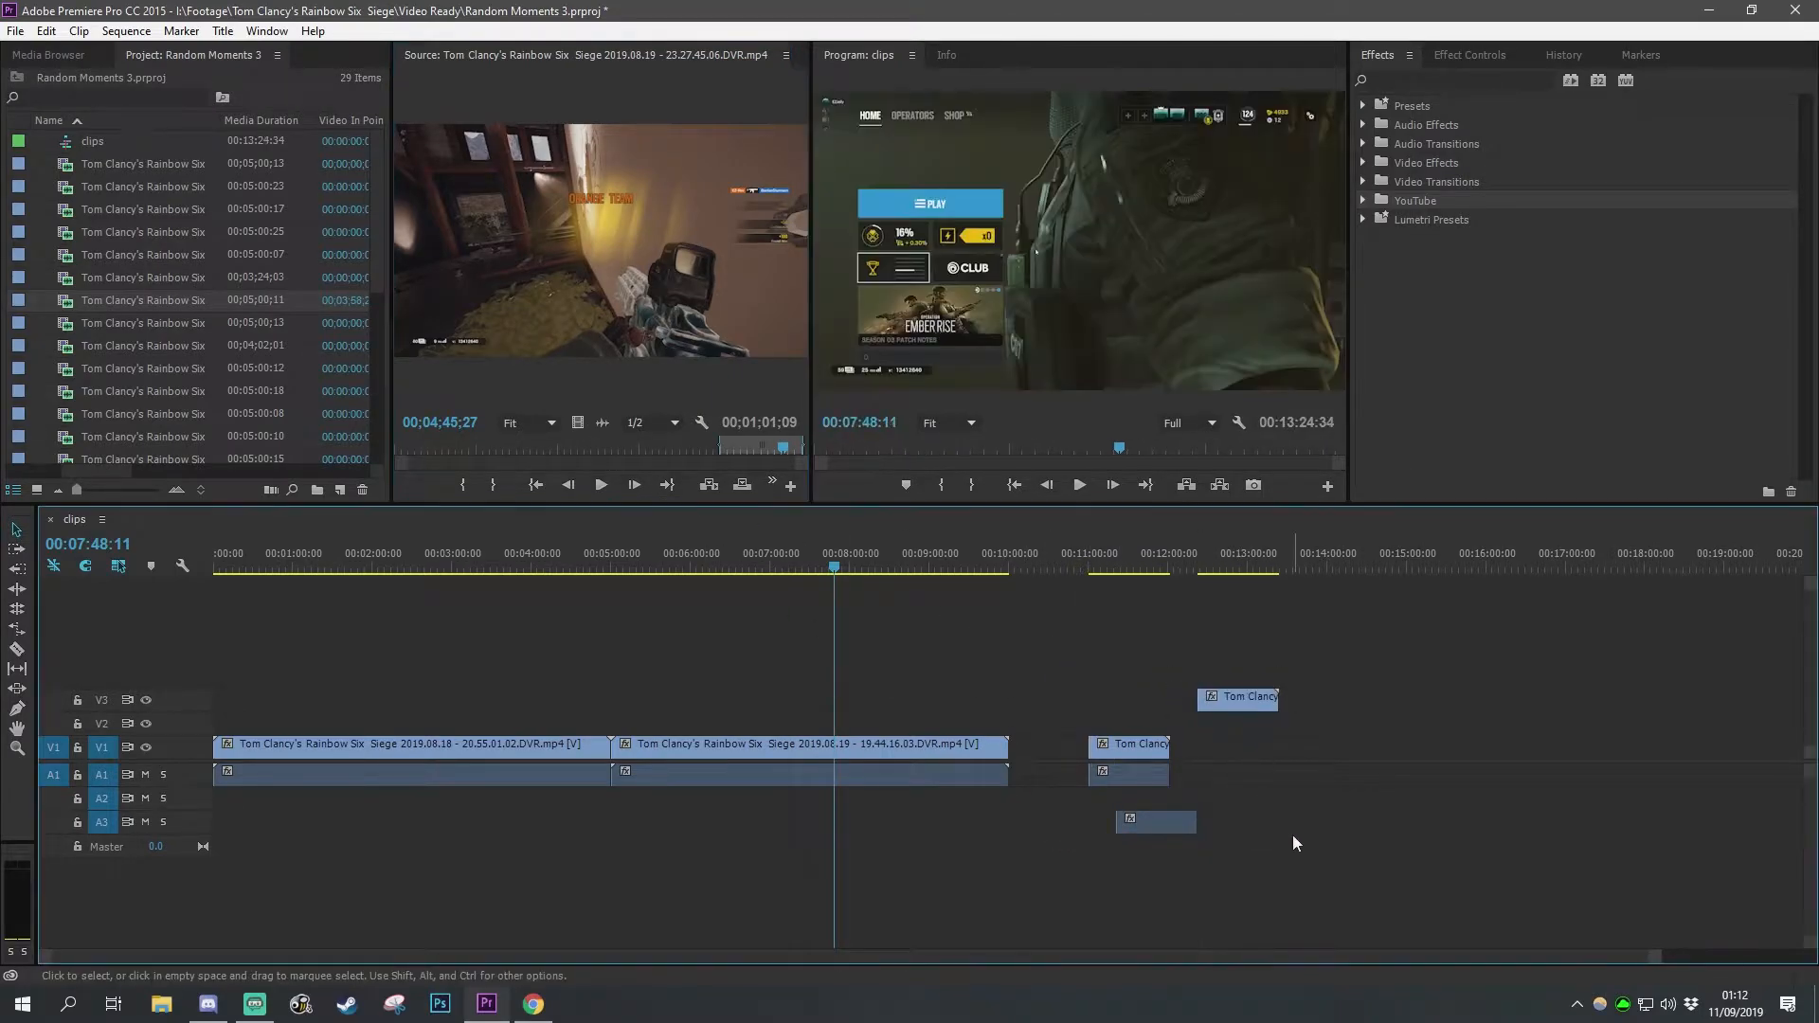
{"action": "left_click_drag", "start_coordinate": [1328, 631], "coordinate": [1171, 891]}
{"action": "key", "text": "Delete"}
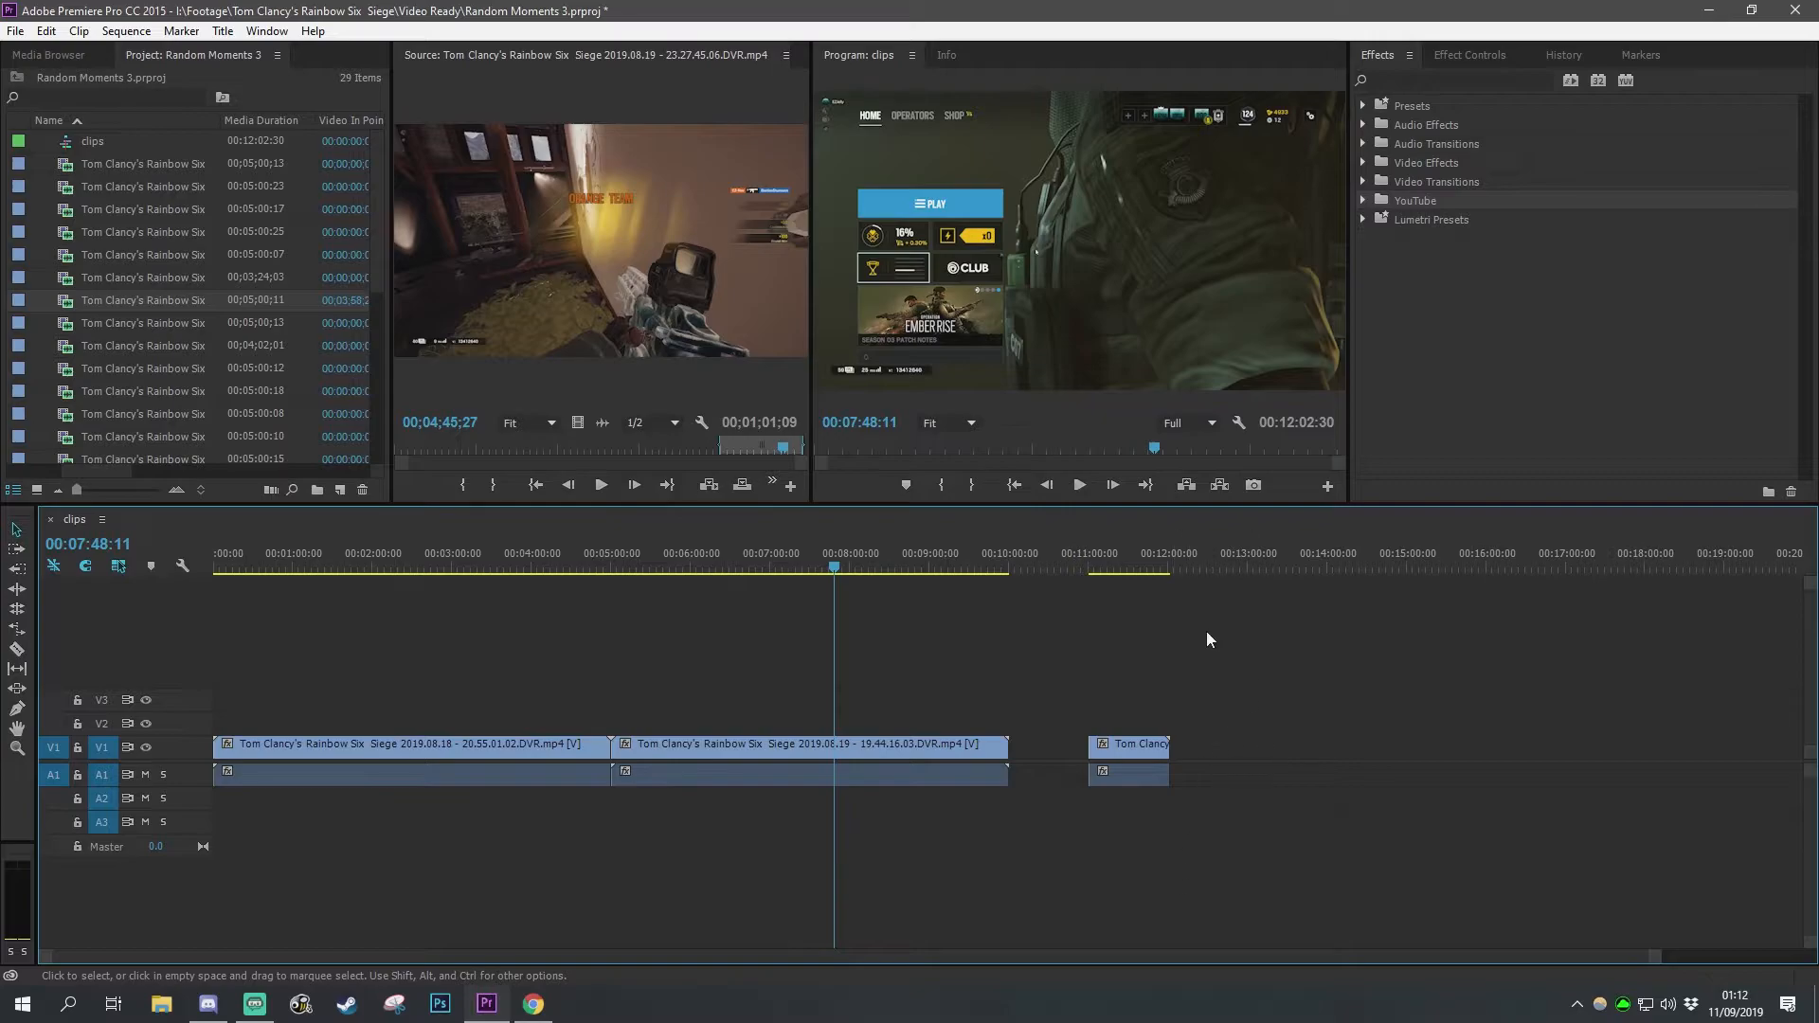
Step: Set the new clip's label colour to green
{"action": "right_click", "coordinate": [1142, 753]}
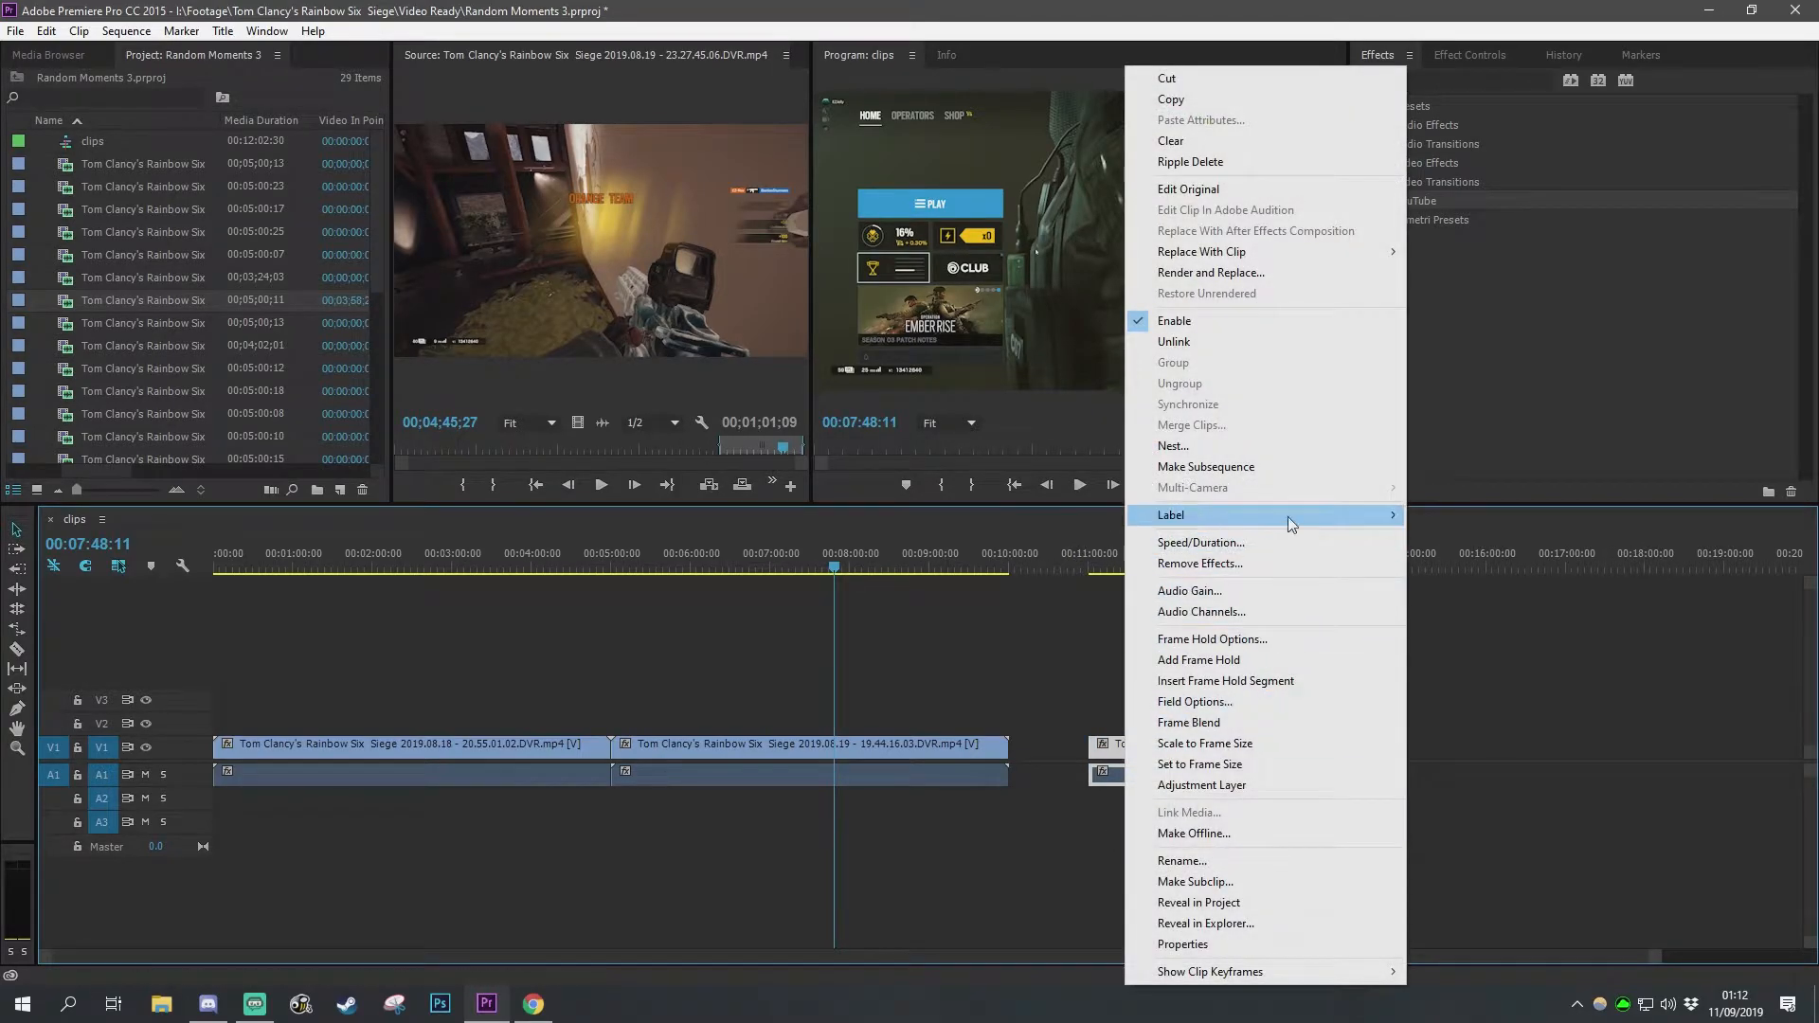
{"action": "mouse_move", "coordinate": [1288, 516]}
{"action": "left_click", "coordinate": [1464, 584]}
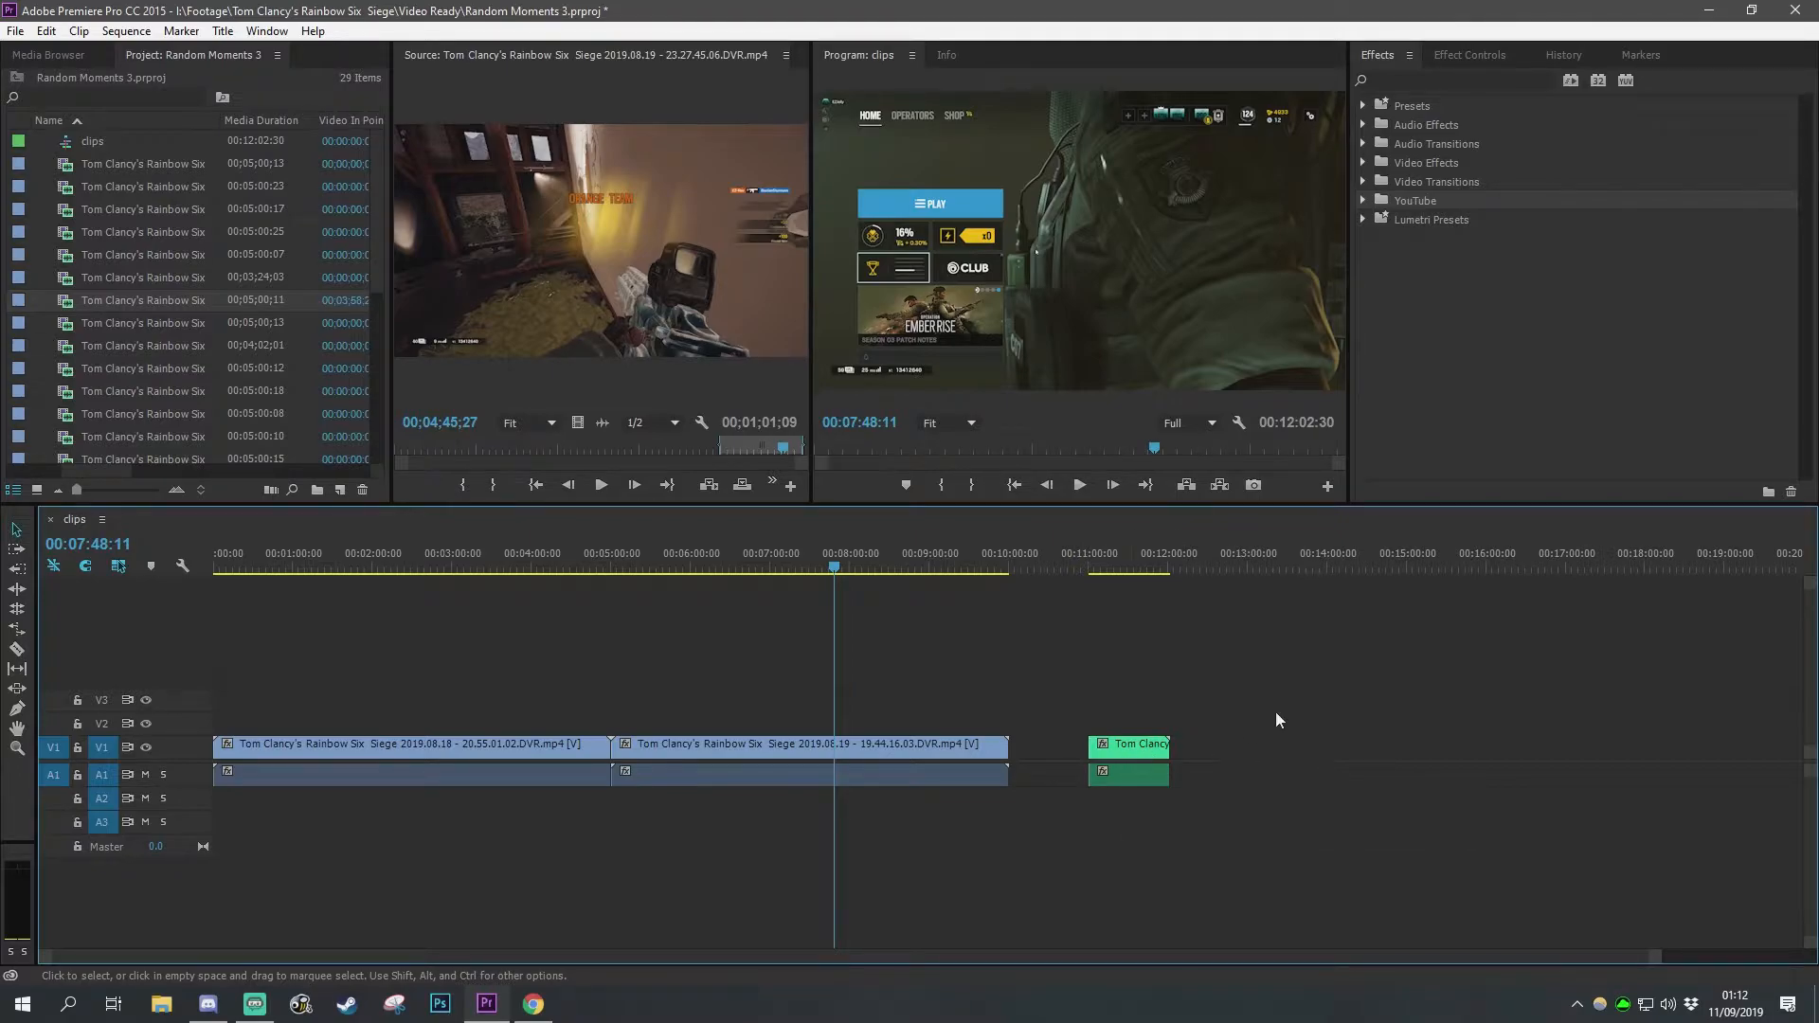
Step: Select the green clip and undo the last timeline edit
{"action": "left_click_drag", "start_coordinate": [1238, 707], "coordinate": [1101, 879]}
{"action": "left_click", "coordinate": [1107, 567]}
{"action": "key", "text": "ctrl+z"}
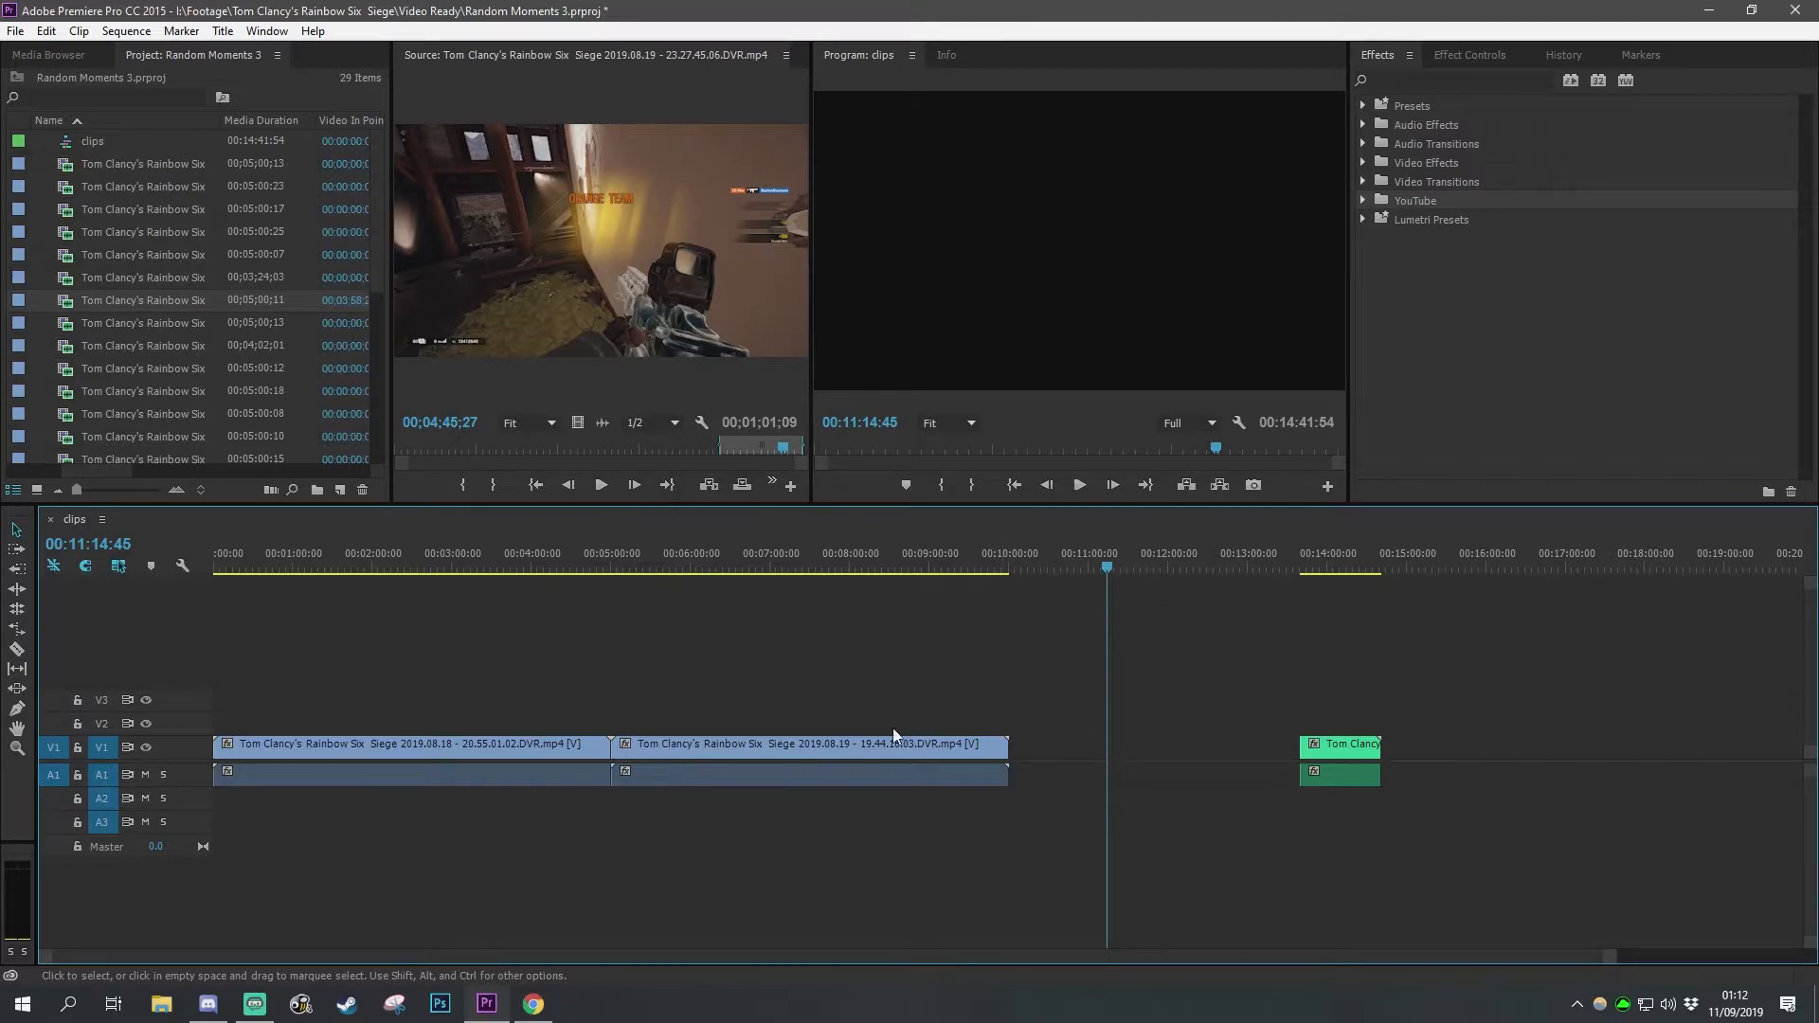
Step: Preview the first clip around the 4-minute mark and split it at 00:03:54:27 with the Razor tool
{"action": "mouse_move", "coordinate": [559, 558]}
{"action": "left_mouse_down"}
{"action": "mouse_move", "coordinate": [263, 557]}
{"action": "mouse_move", "coordinate": [540, 578]}
{"action": "left_mouse_up"}
{"action": "key", "text": "space"}
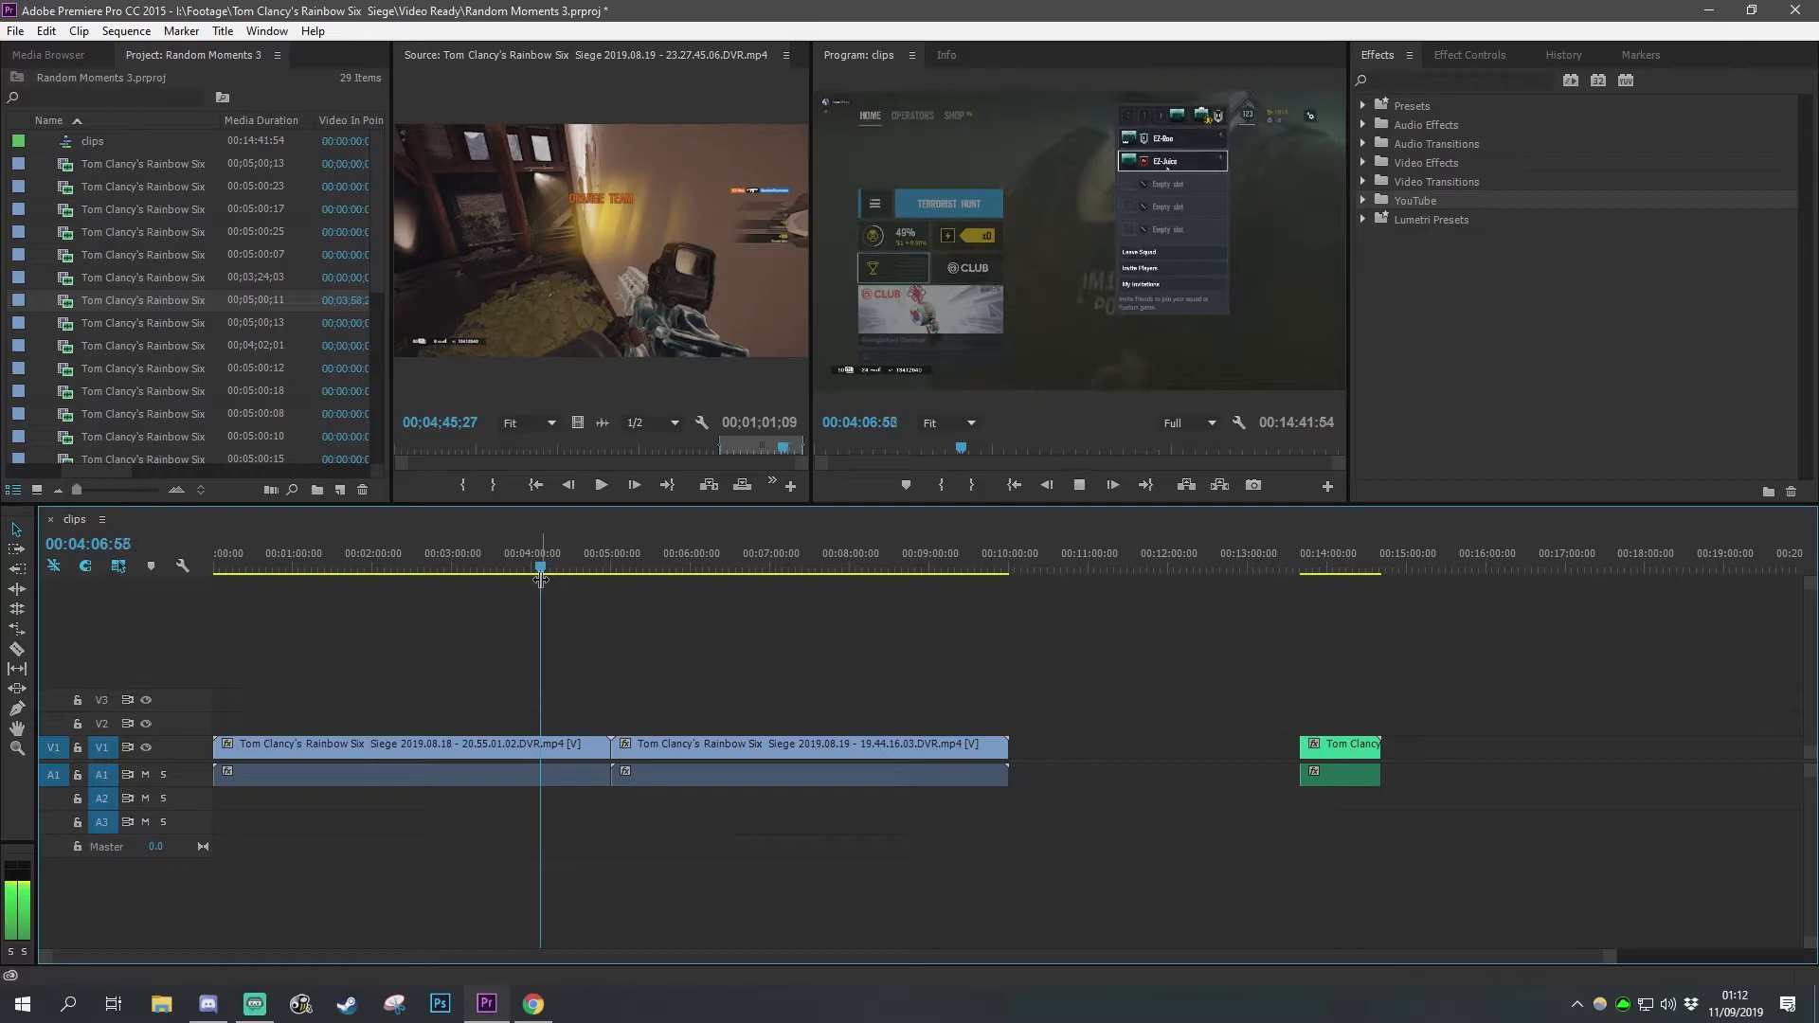
{"action": "key", "text": "space"}
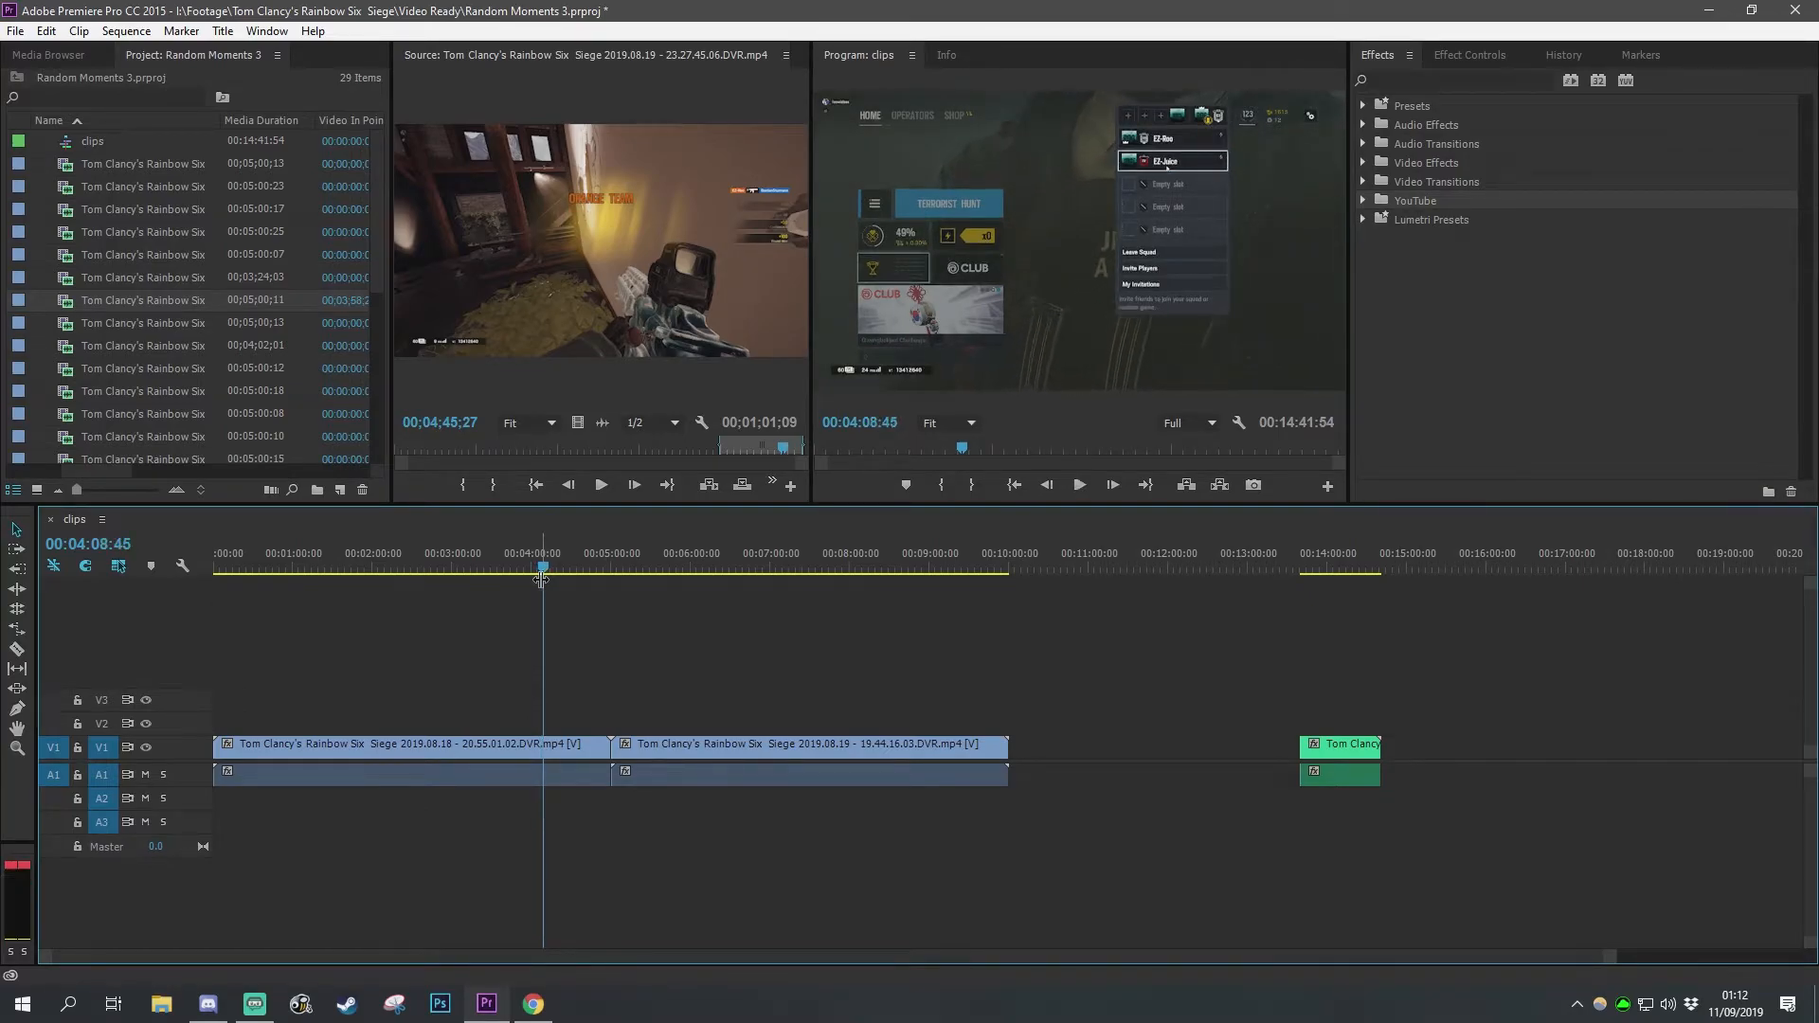
{"action": "left_click_drag", "start_coordinate": [545, 568], "coordinate": [526, 564]}
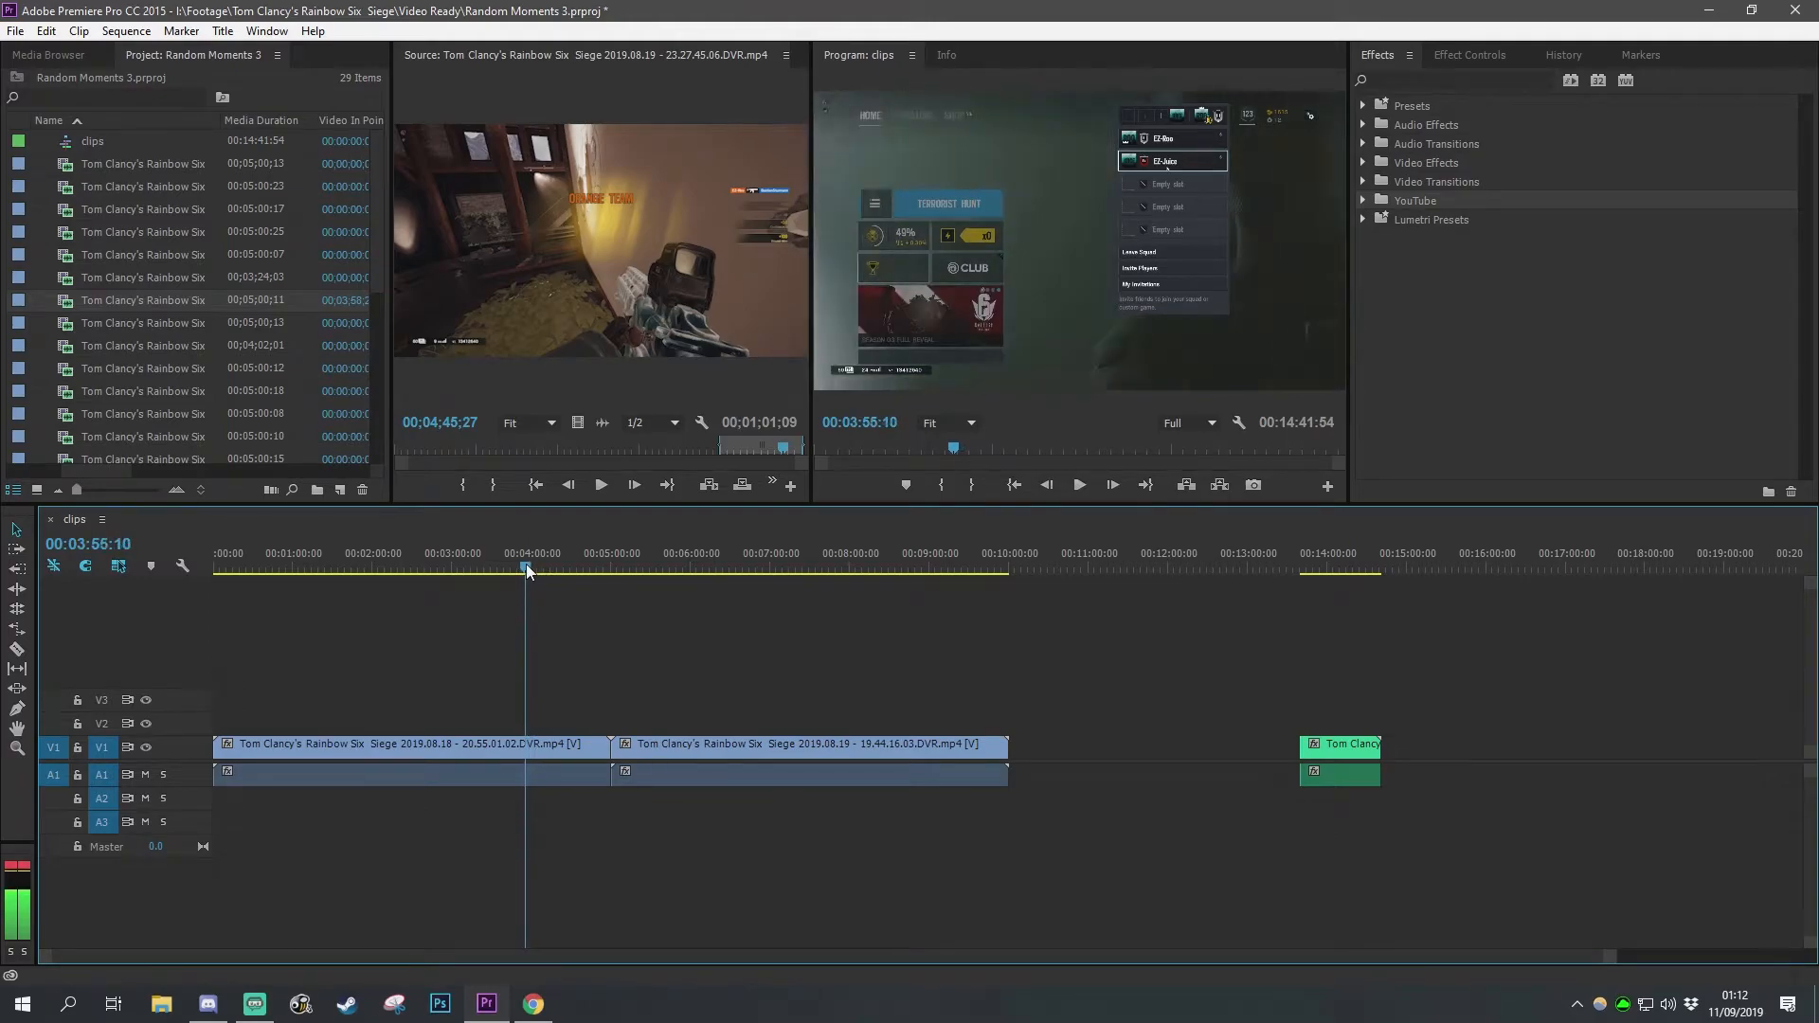
{"action": "key", "text": "space"}
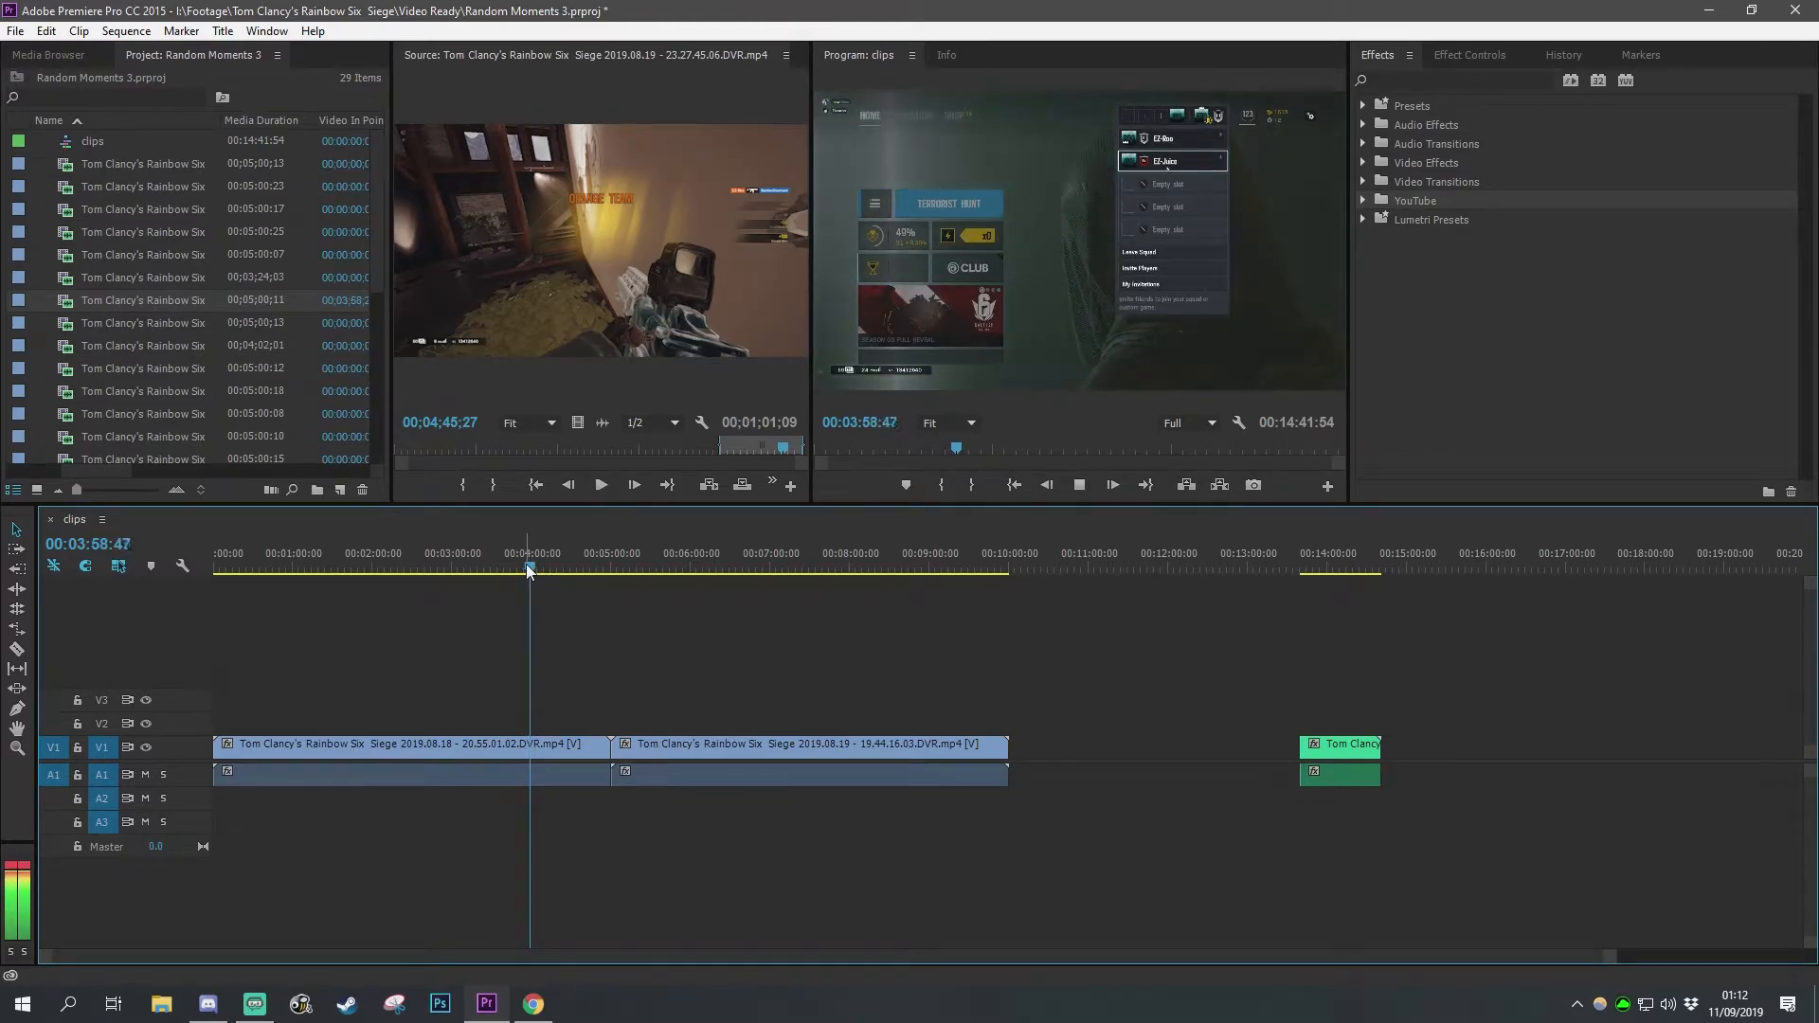
{"action": "key", "text": "space"}
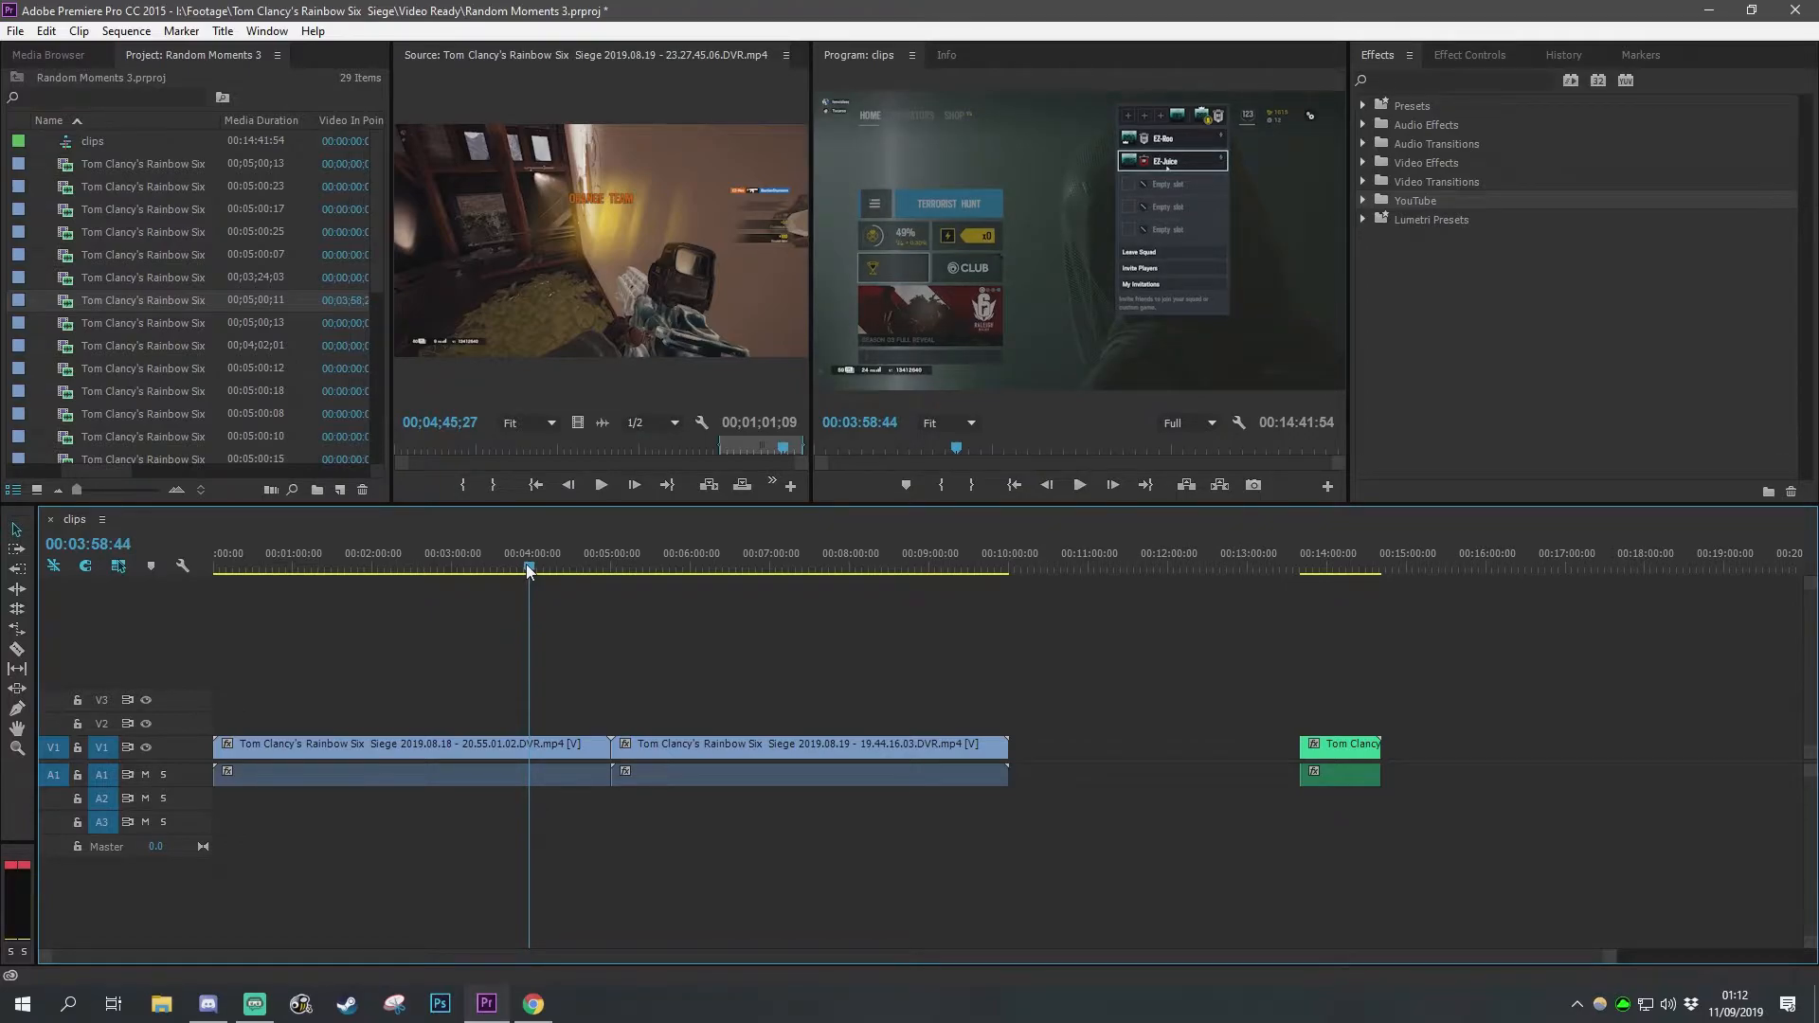
{"action": "left_click_drag", "start_coordinate": [528, 569], "coordinate": [523, 566]}
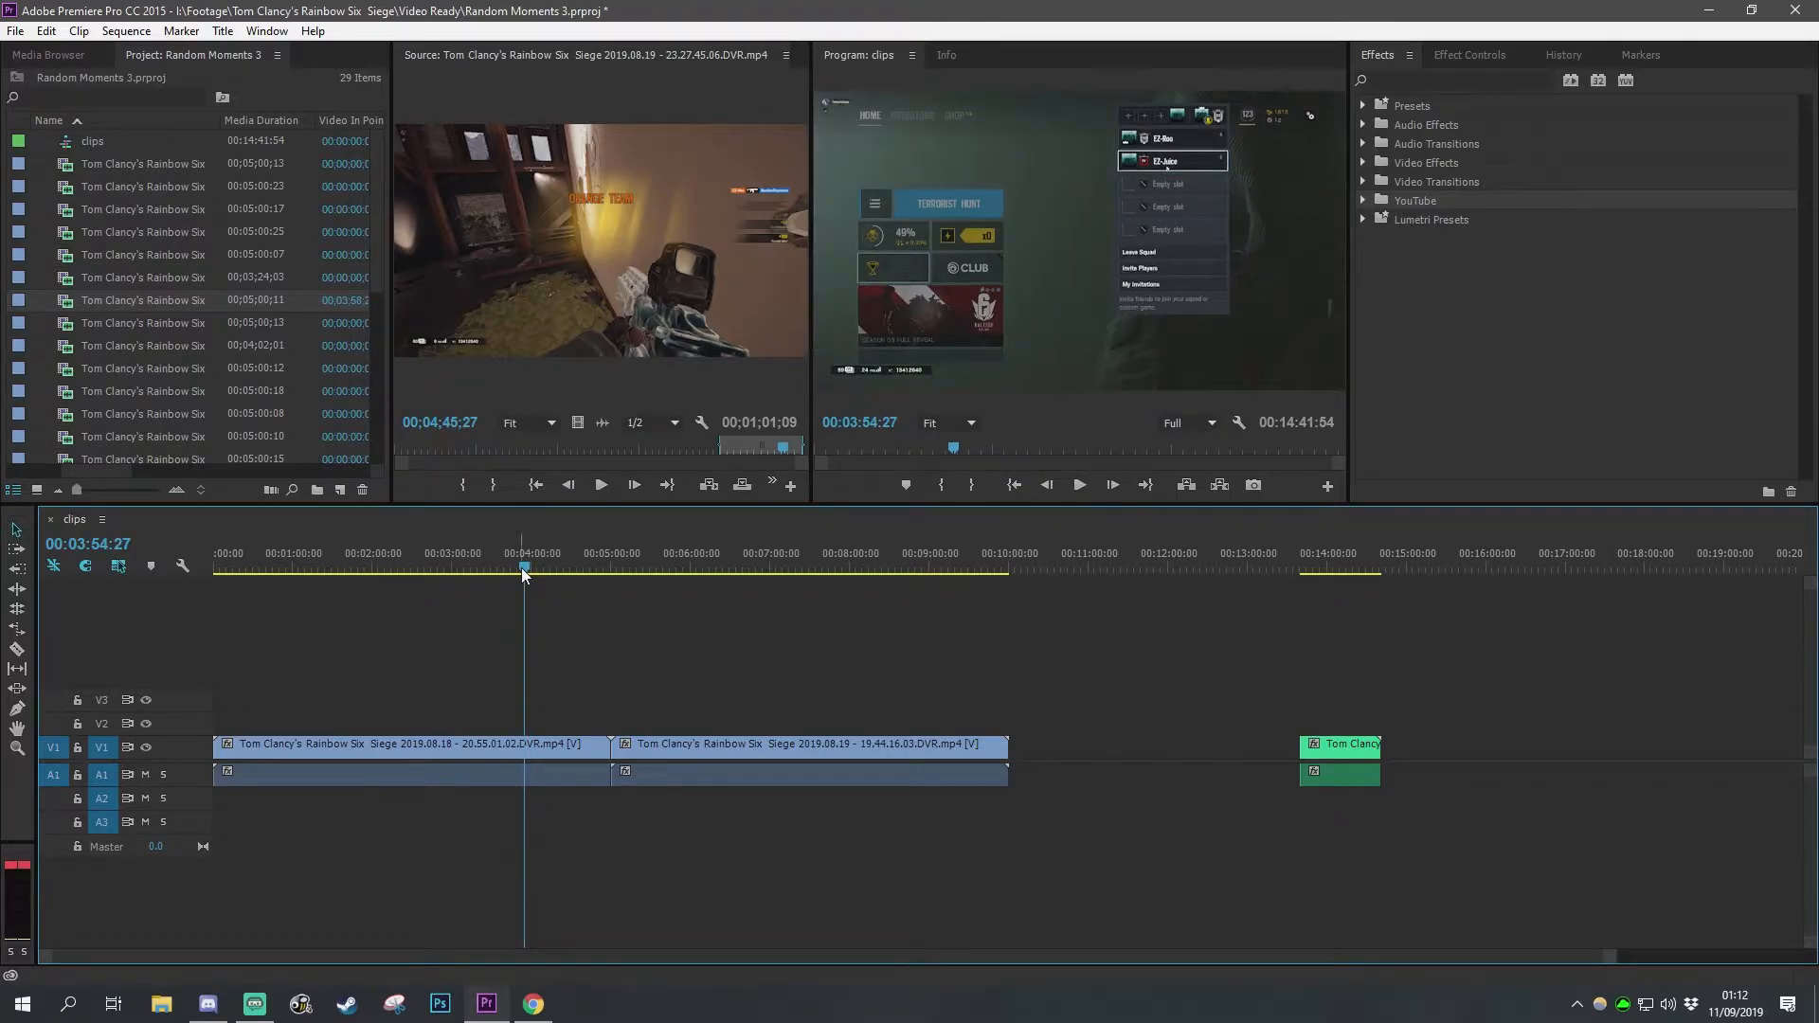
{"action": "key", "text": "c"}
{"action": "left_click", "coordinate": [534, 745]}
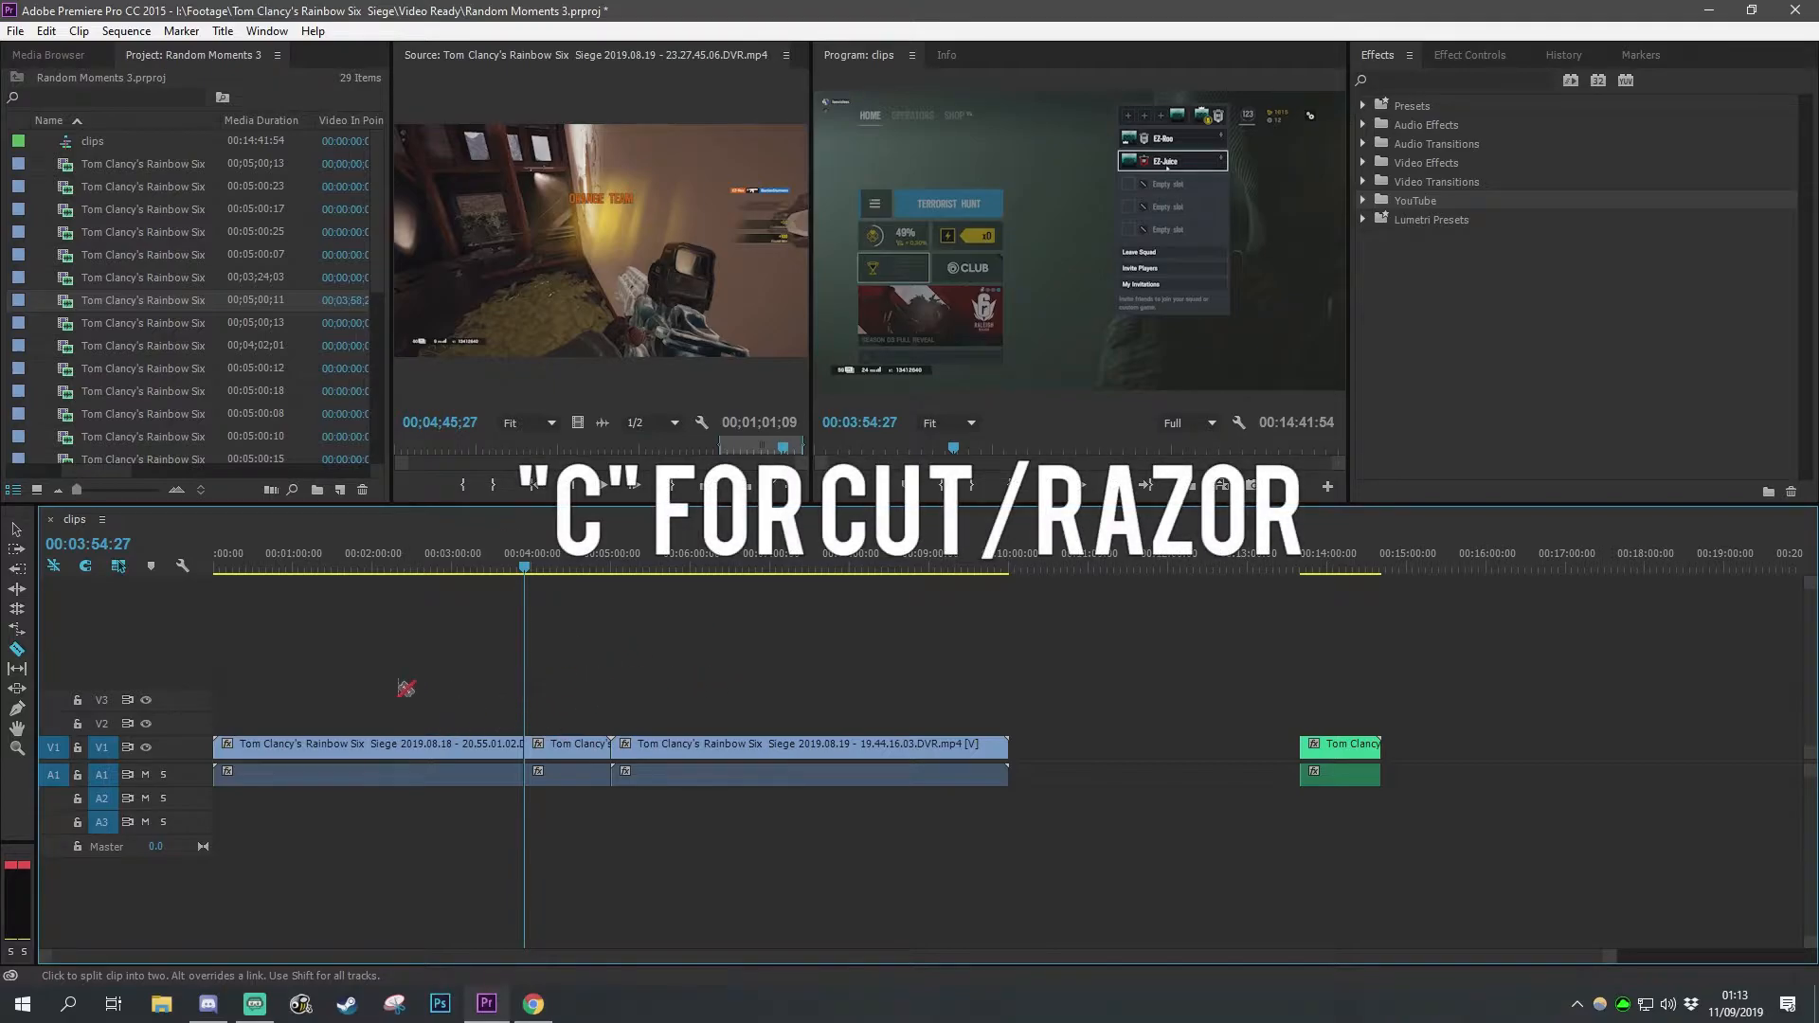
Step: Delete the portion of the first clip before the cut
{"action": "key", "text": "v"}
{"action": "left_click_drag", "start_coordinate": [469, 650], "coordinate": [379, 833]}
{"action": "key", "text": "Delete"}
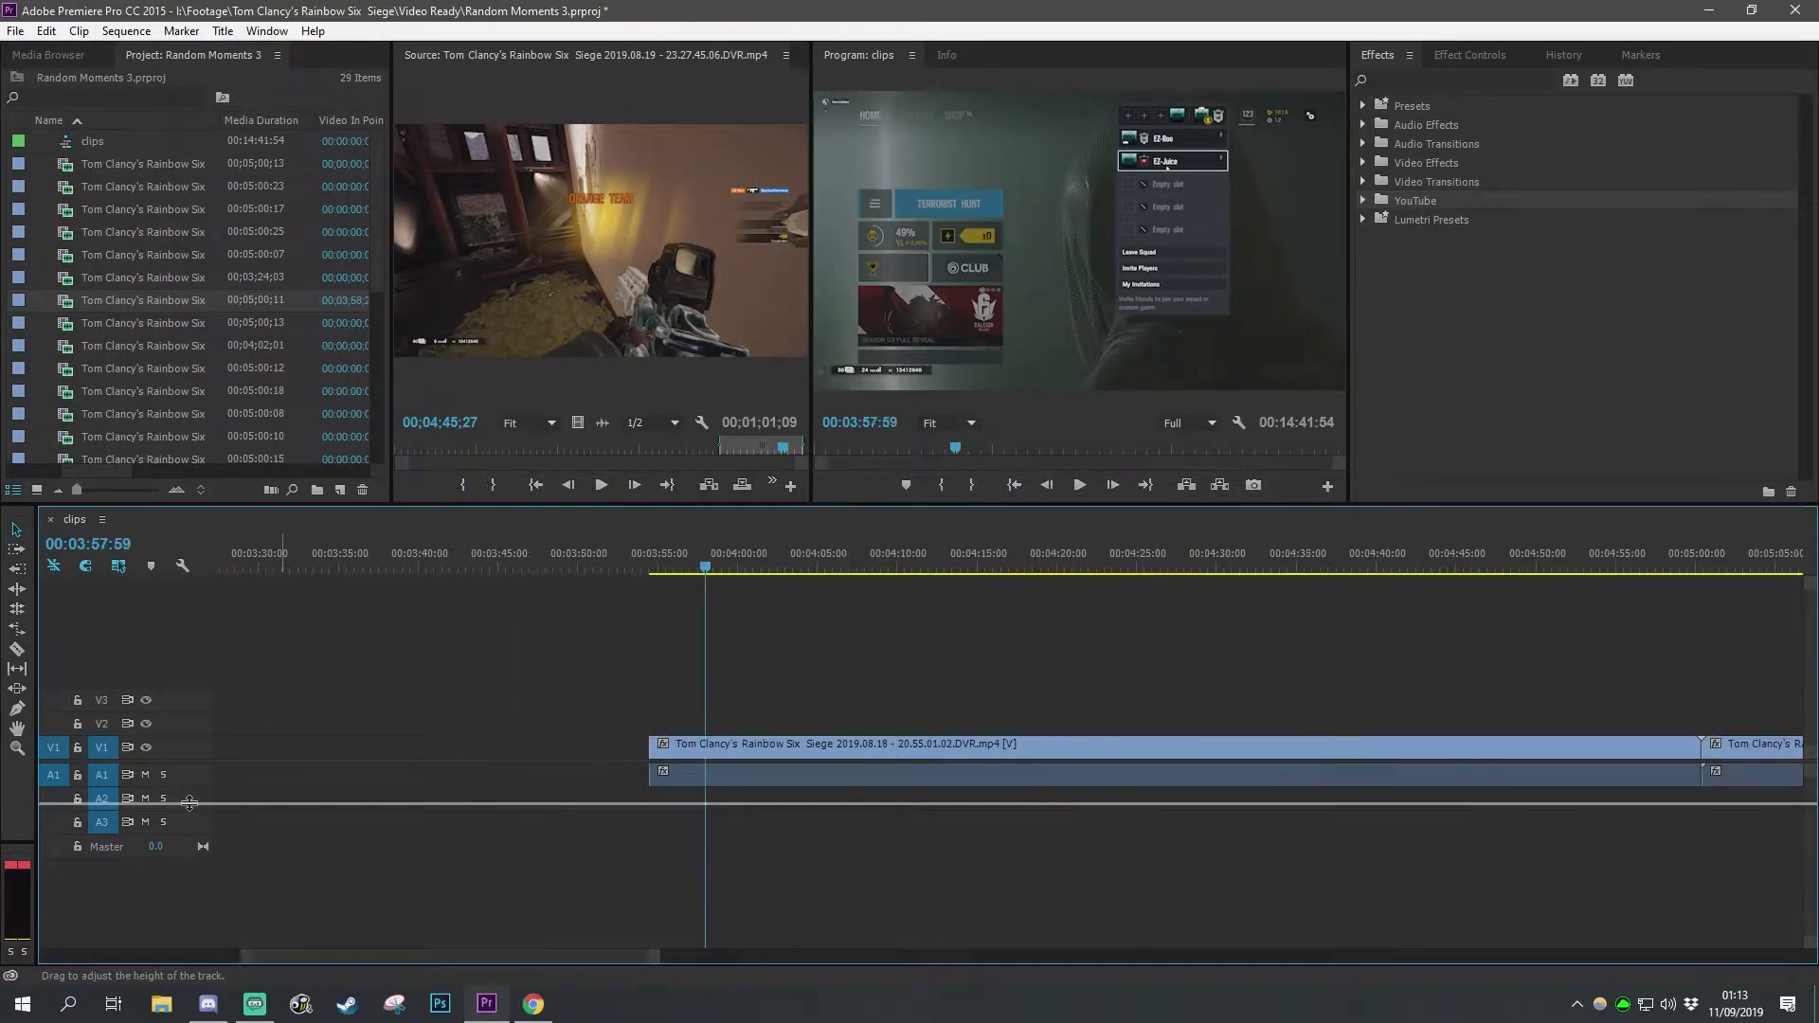
Step: Expand the audio track, split the clip again at 00:03:55:43, and delete the piece before it
{"action": "mouse_move", "coordinate": [191, 800]}
{"action": "left_mouse_down"}
{"action": "mouse_move", "coordinate": [192, 778]}
{"action": "mouse_move", "coordinate": [192, 813]}
{"action": "left_mouse_up"}
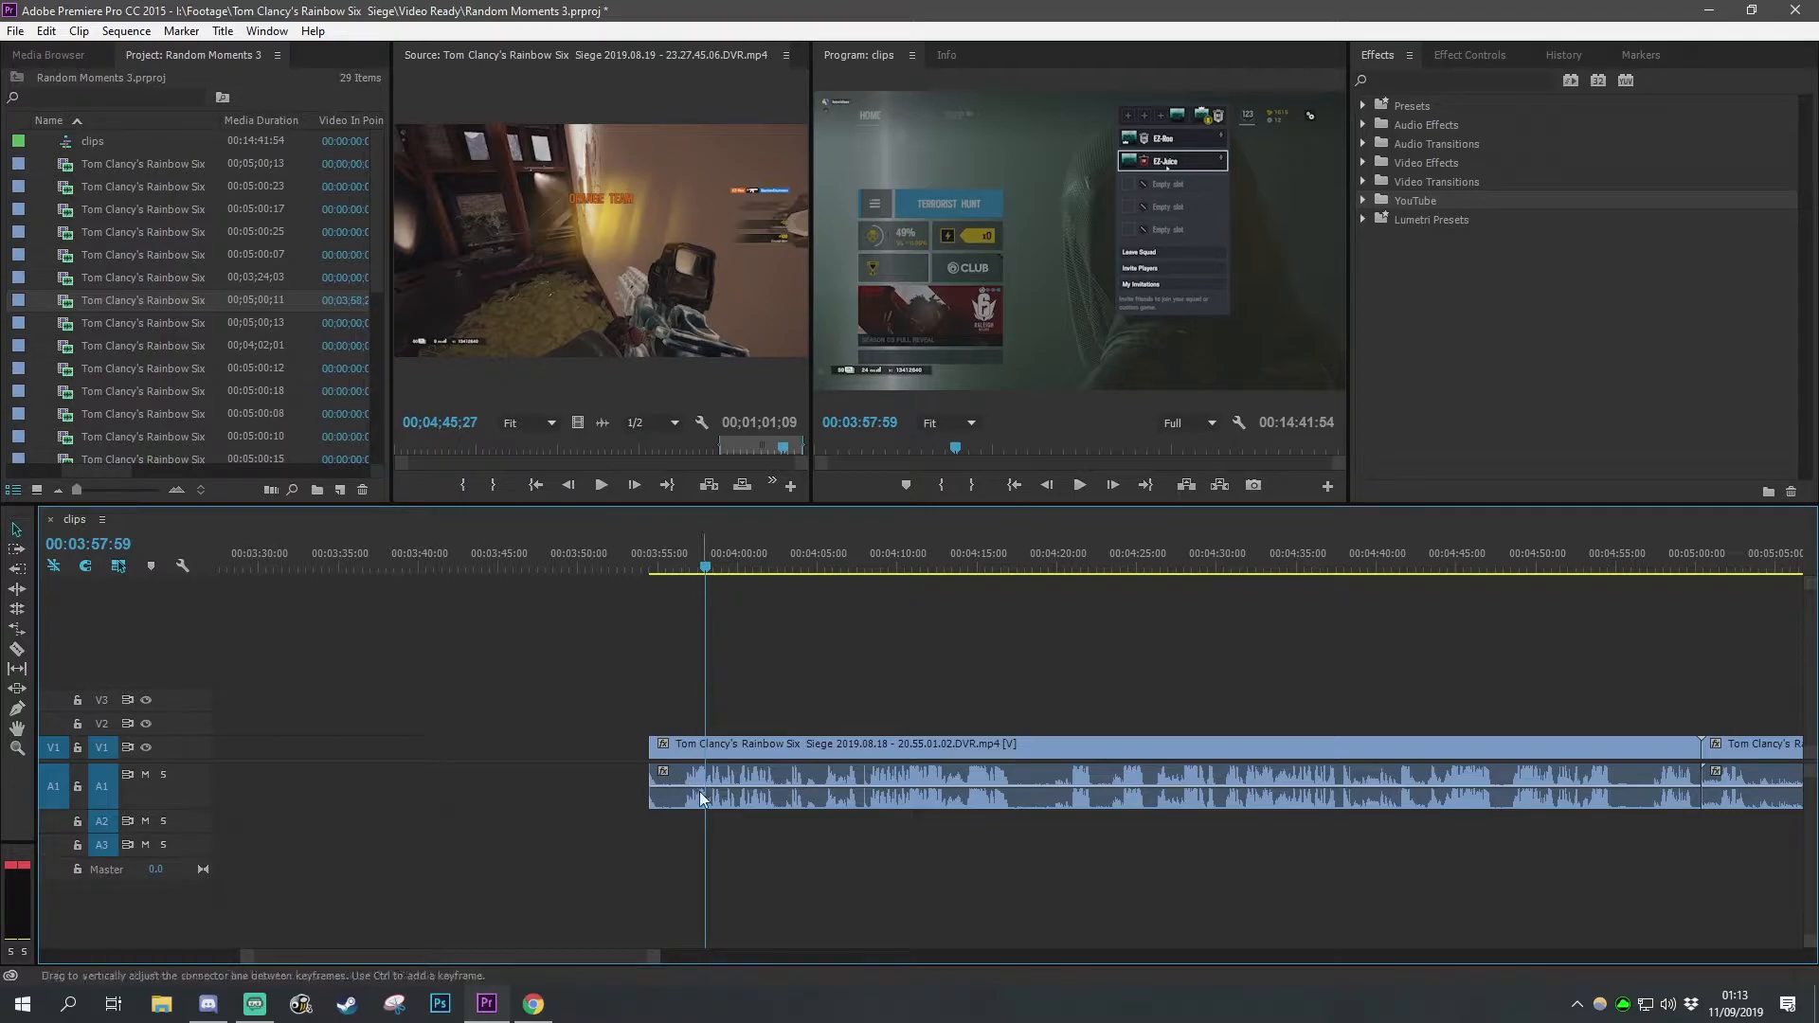
{"action": "scroll", "coordinate": [694, 804], "scroll_direction": "up", "scroll_amount": 2, "text": "alt"}
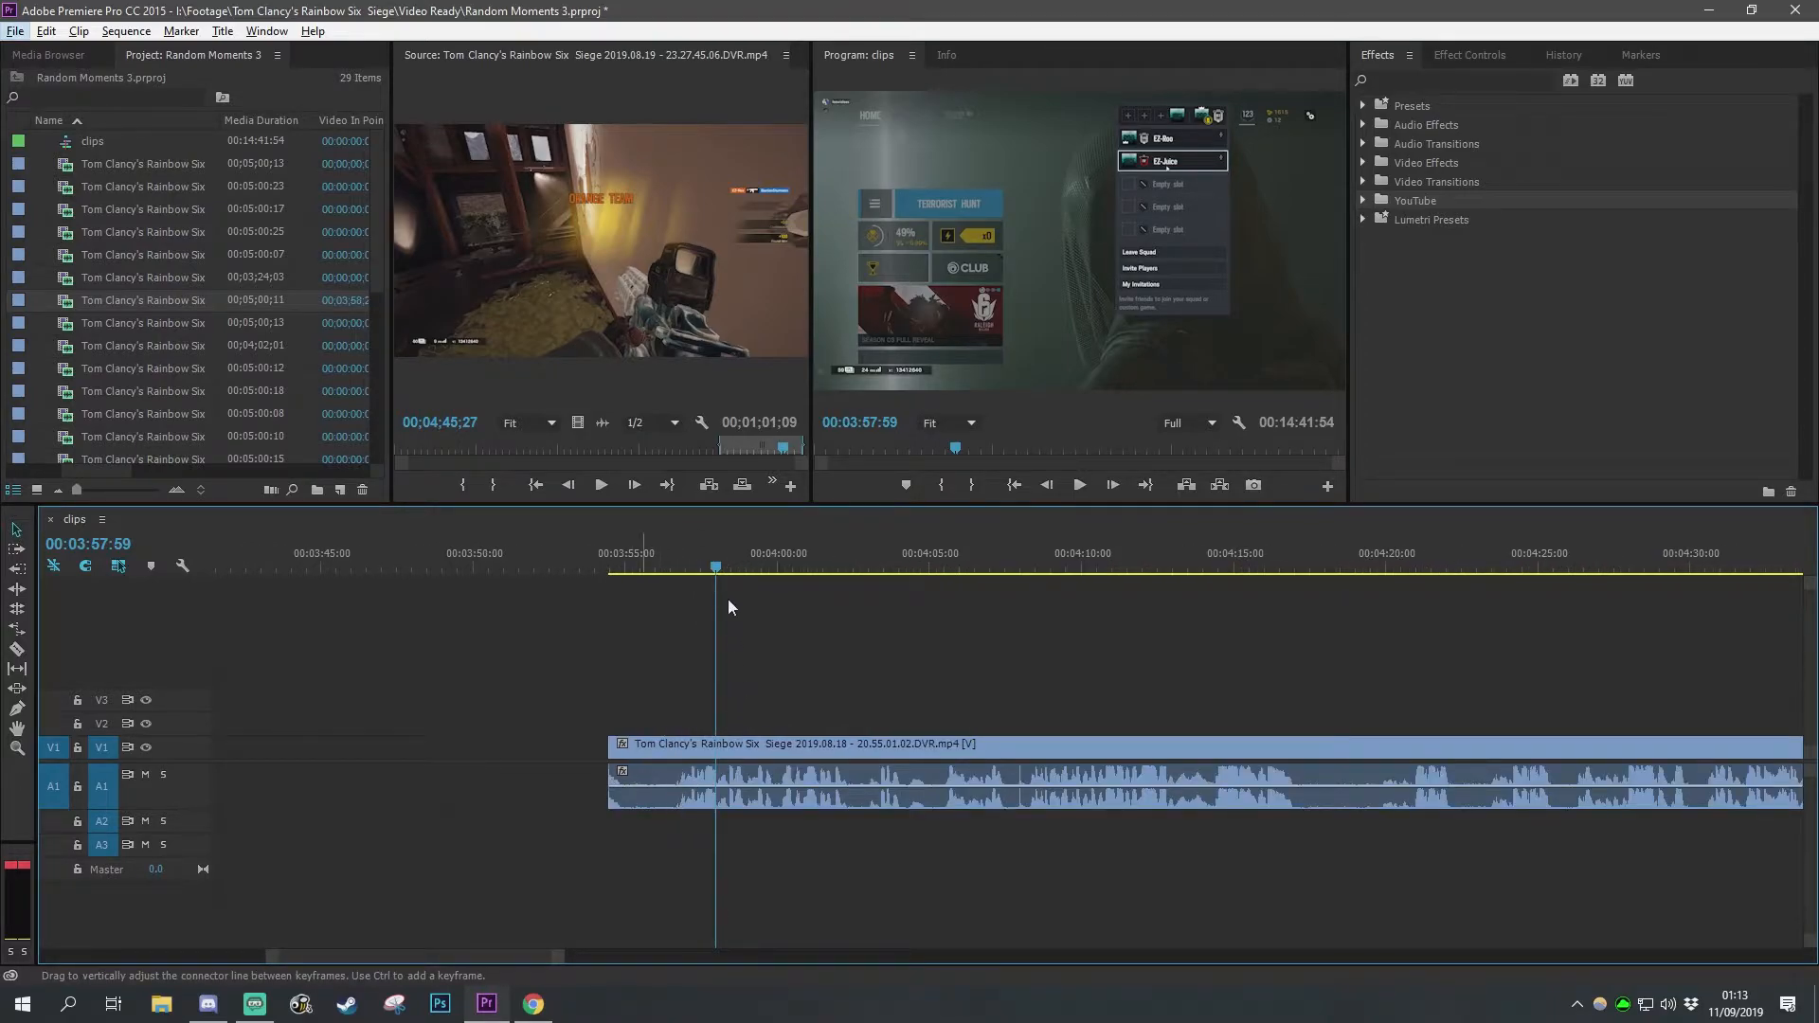
{"action": "left_click_drag", "start_coordinate": [714, 566], "coordinate": [646, 576]}
{"action": "key", "text": "c"}
{"action": "left_click", "coordinate": [646, 785]}
{"action": "key", "text": "v"}
{"action": "left_click_drag", "start_coordinate": [567, 707], "coordinate": [616, 814]}
{"action": "key", "text": "Delete"}
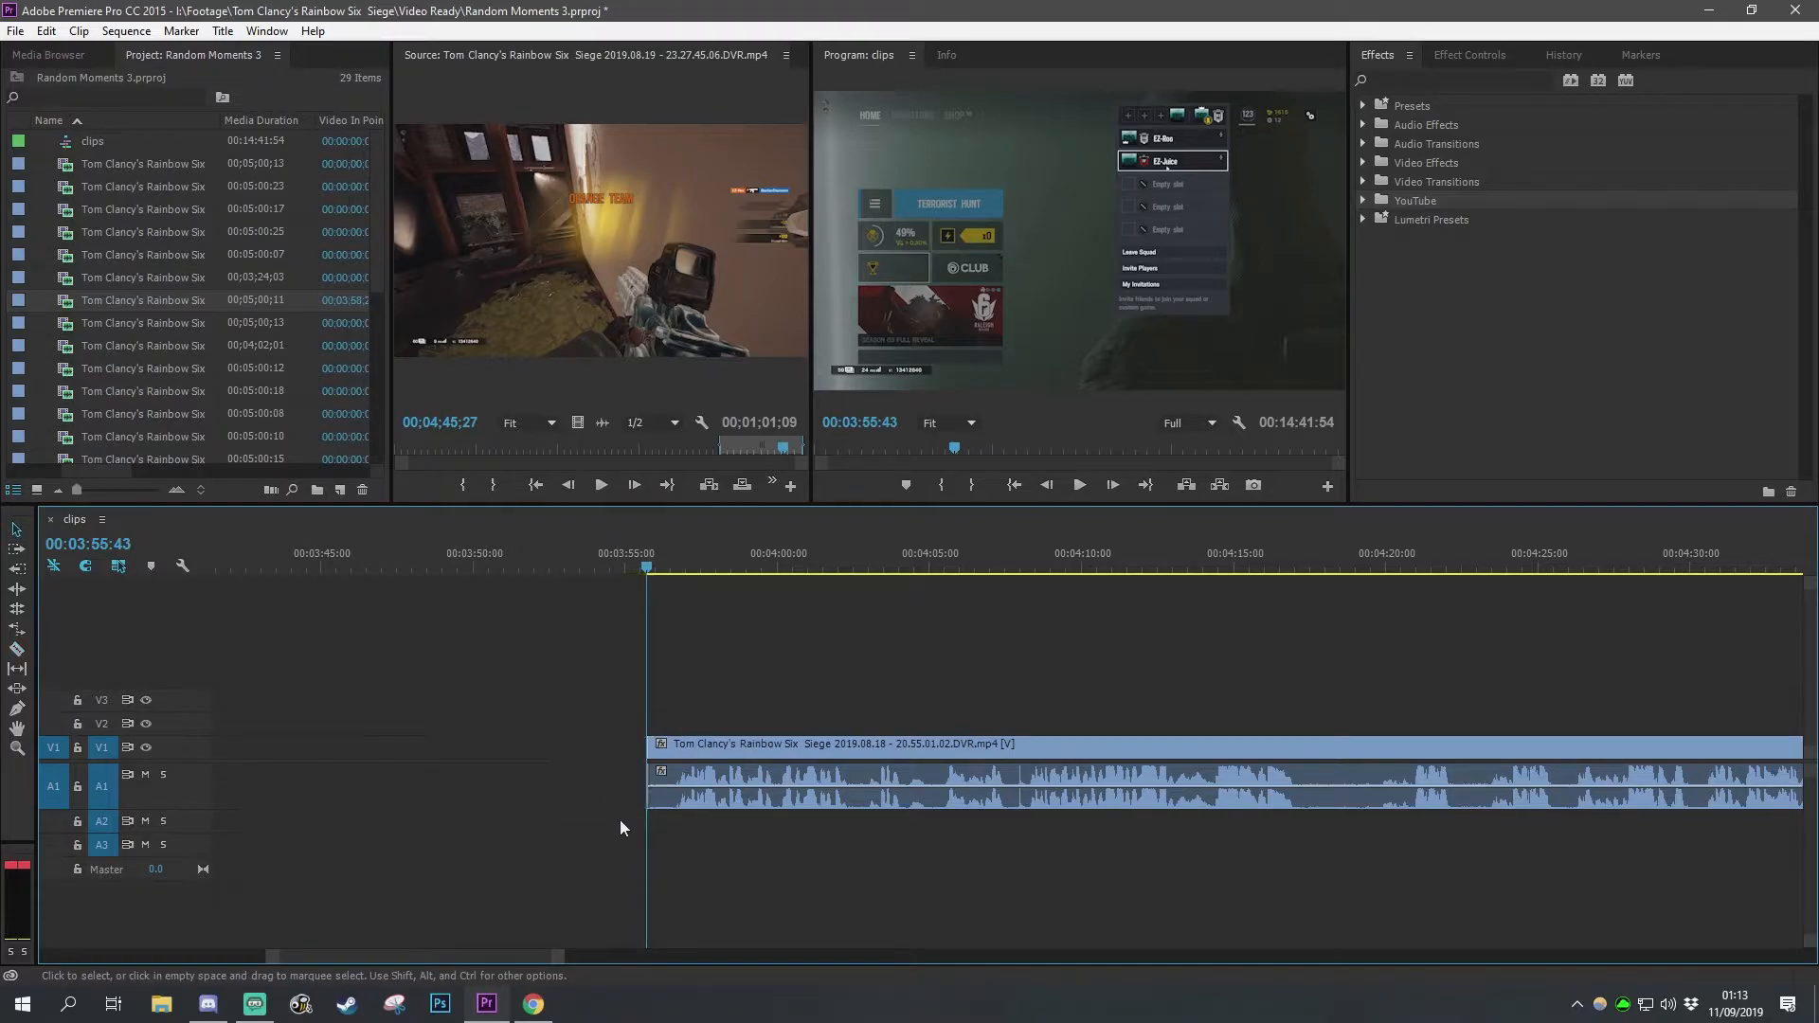
Step: Nudge the second clip slightly later on the timeline and preview the join between the two clips
{"action": "scroll", "coordinate": [784, 663], "scroll_direction": "down", "scroll_amount": 5, "text": "alt"}
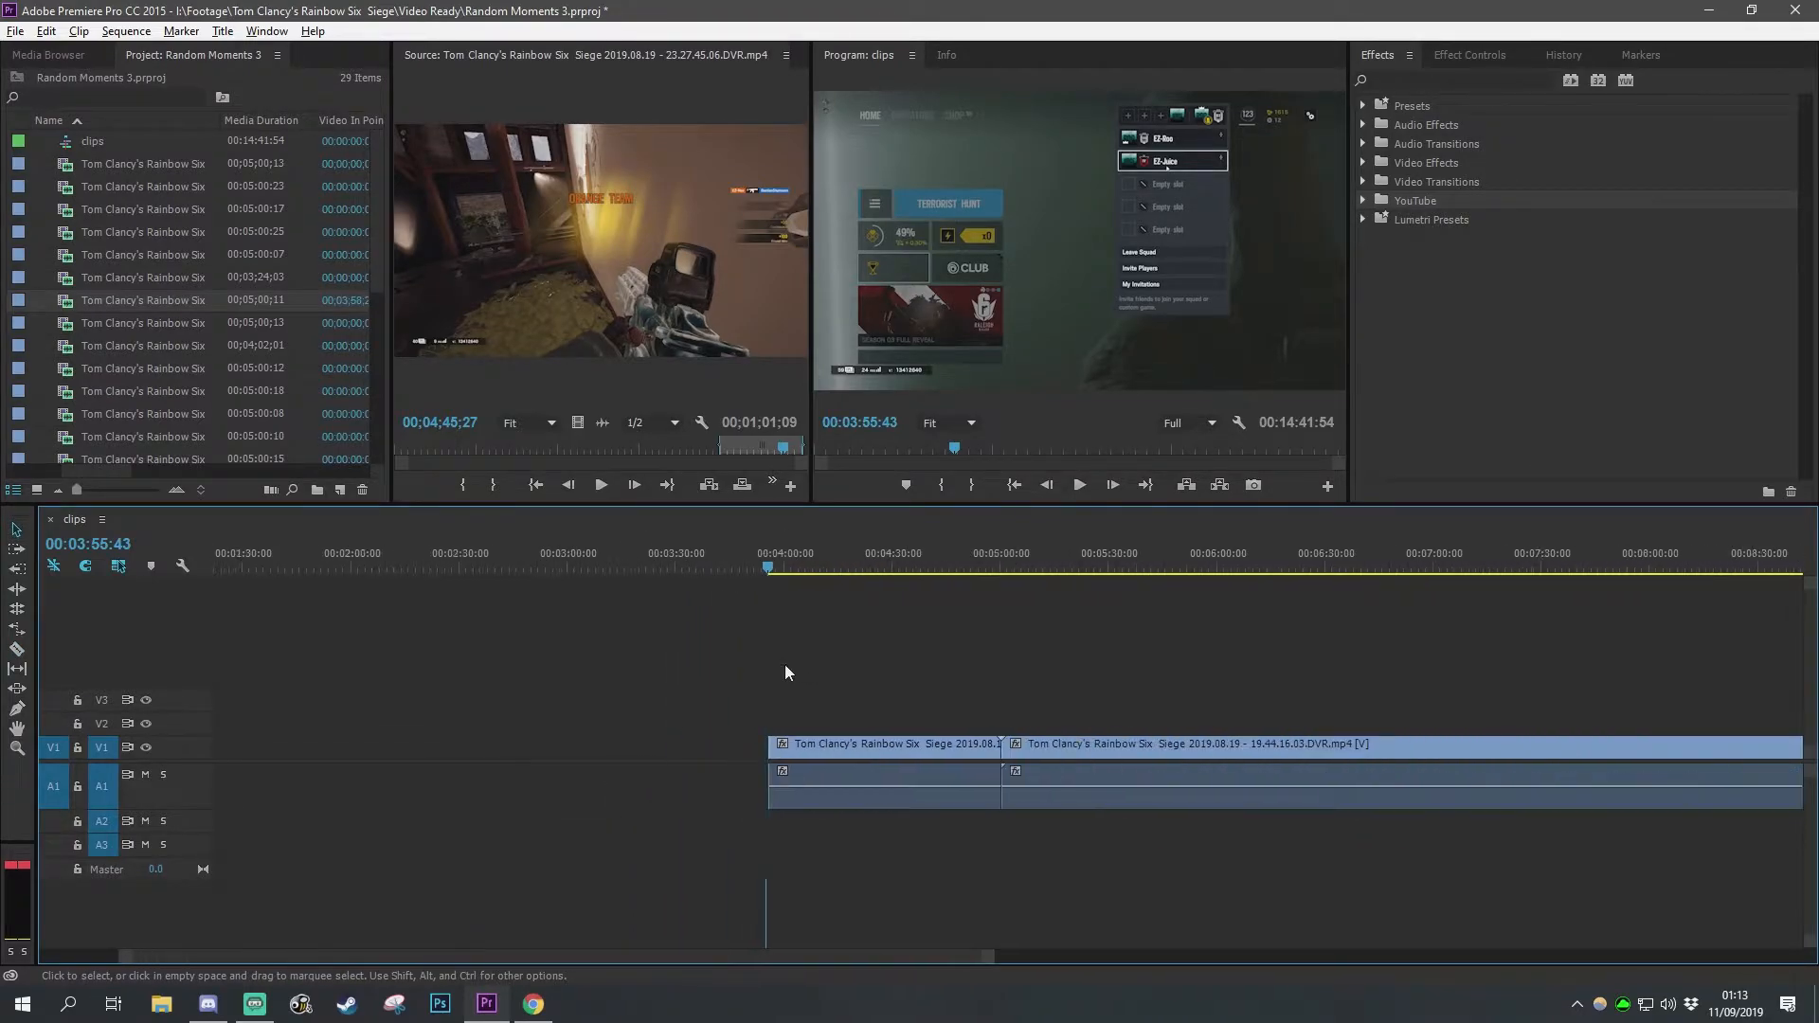
{"action": "scroll", "coordinate": [784, 673], "scroll_direction": "down", "scroll_amount": 1, "text": "alt"}
{"action": "left_click_drag", "start_coordinate": [844, 562], "coordinate": [892, 561]}
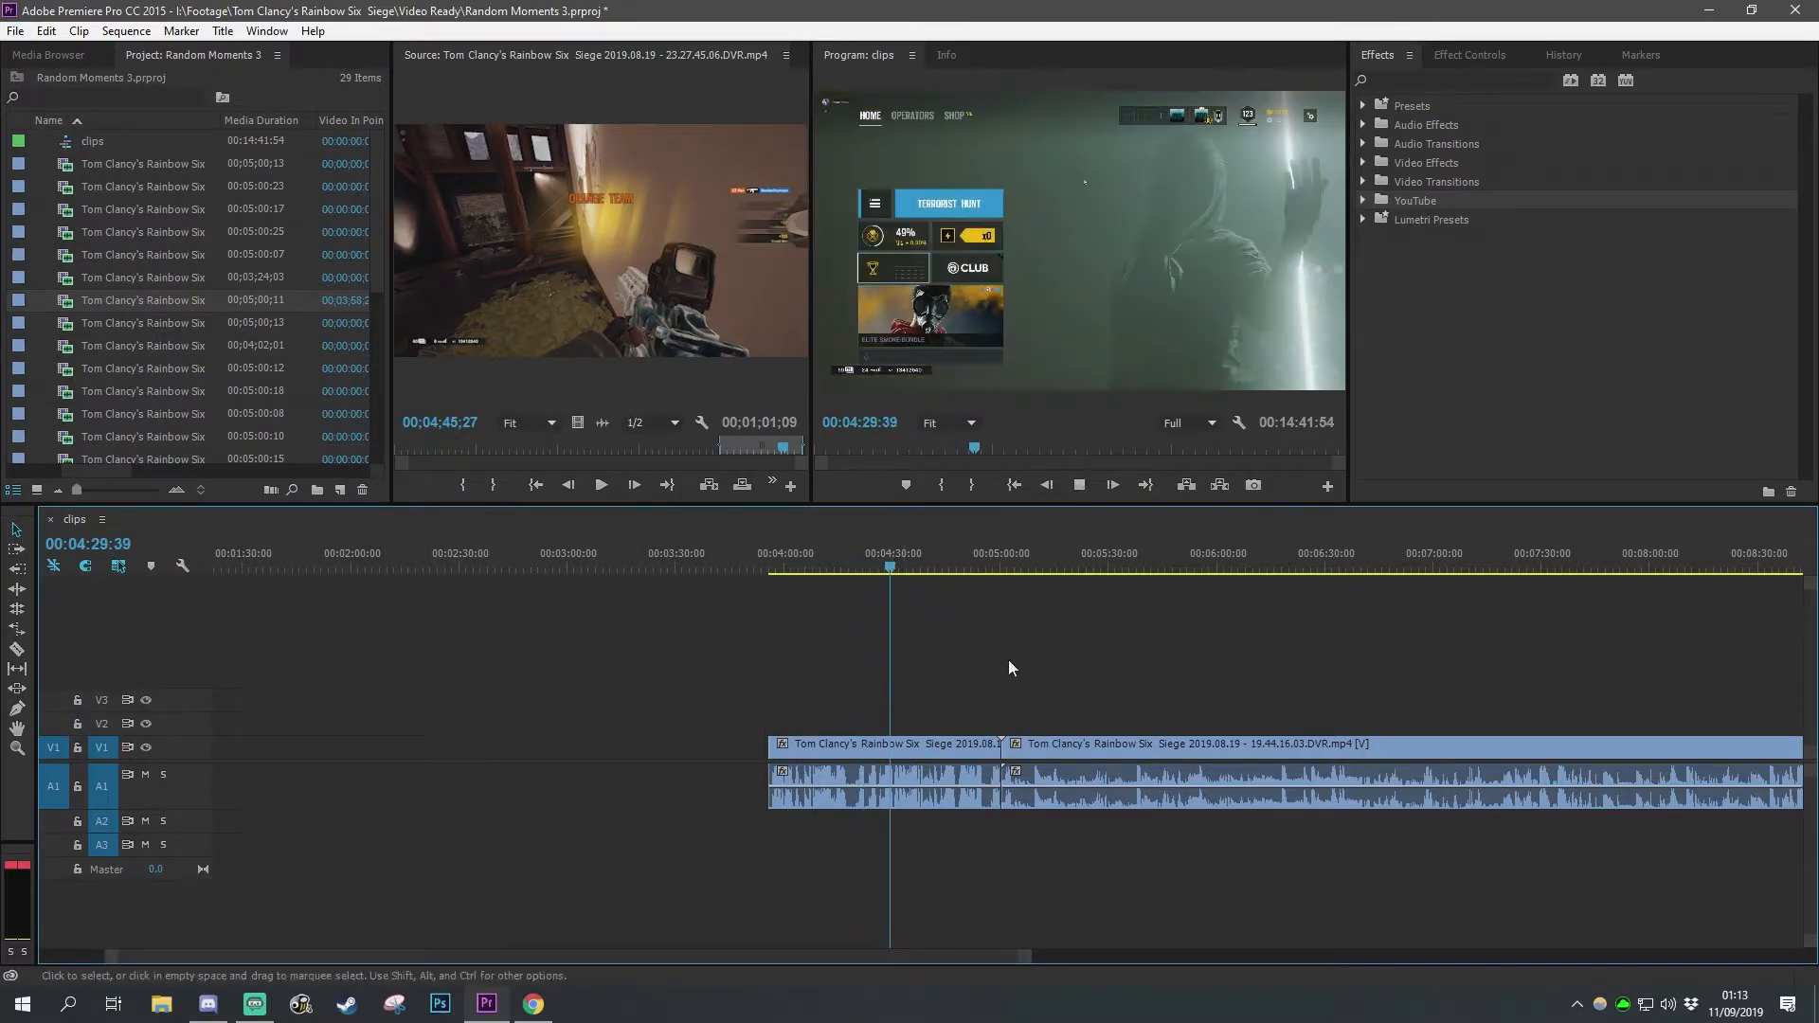
{"action": "left_click_drag", "start_coordinate": [1052, 750], "coordinate": [1085, 756]}
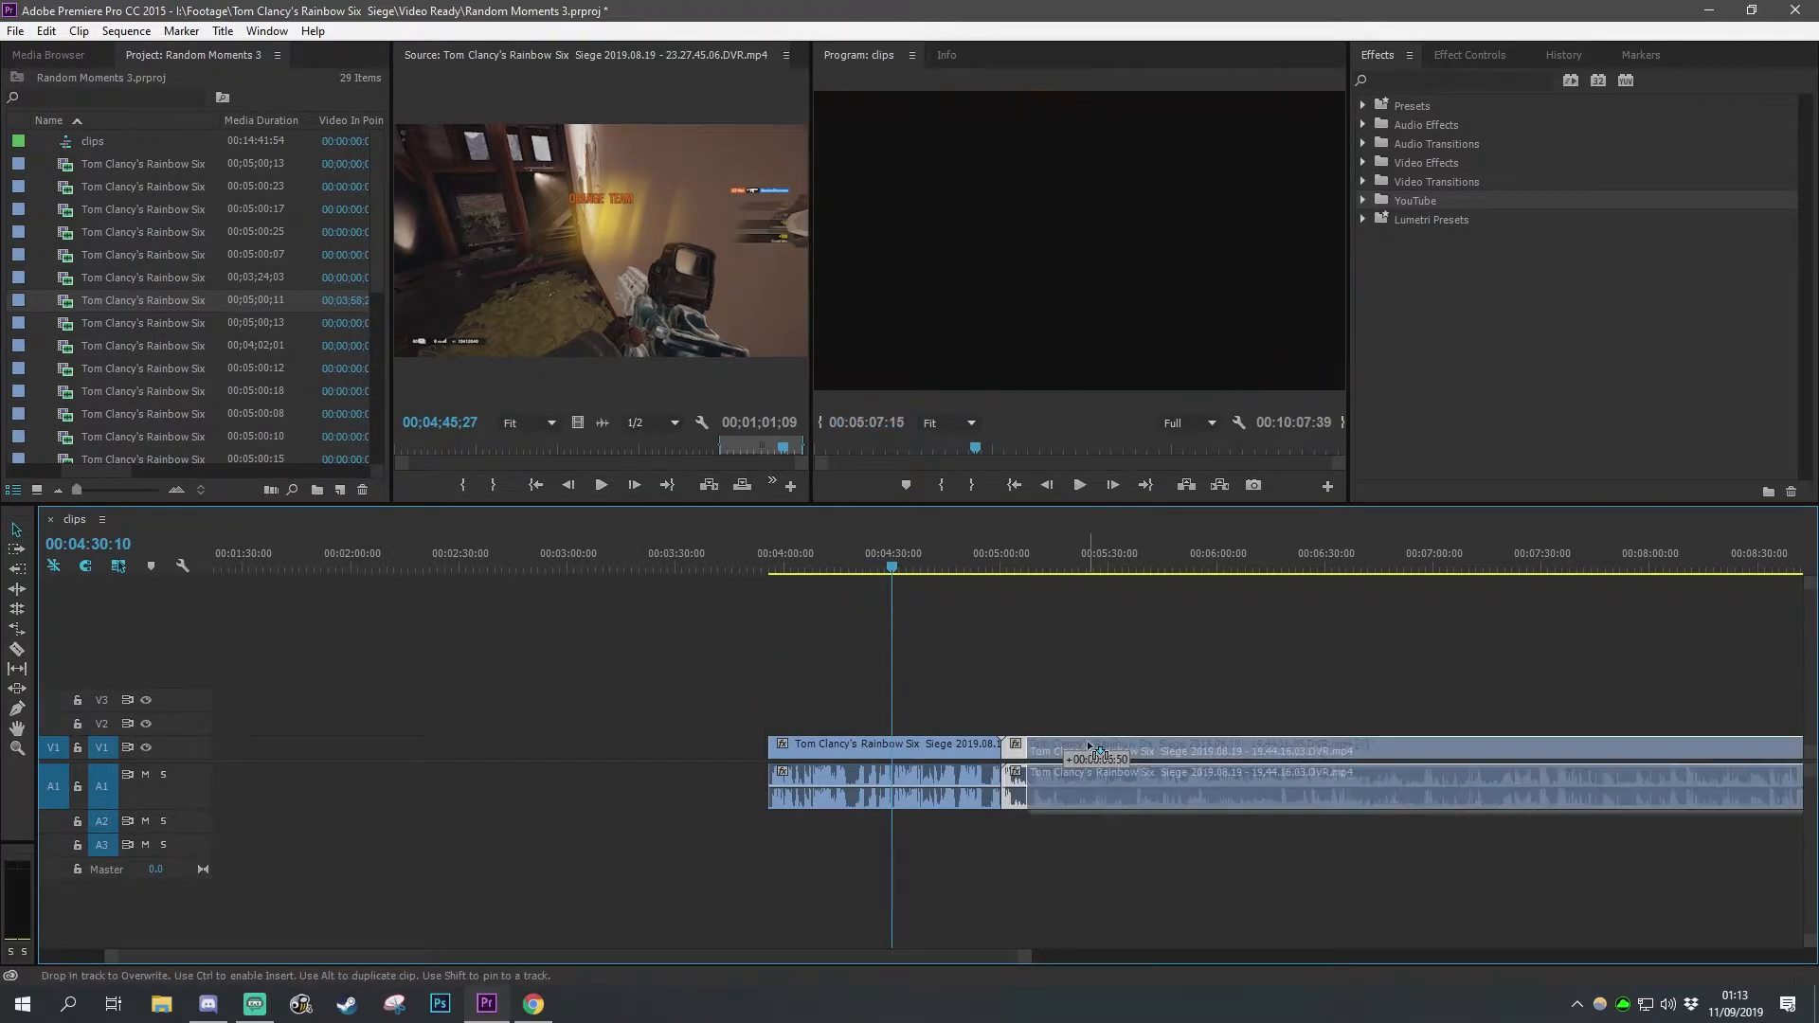
{"action": "key", "text": "space"}
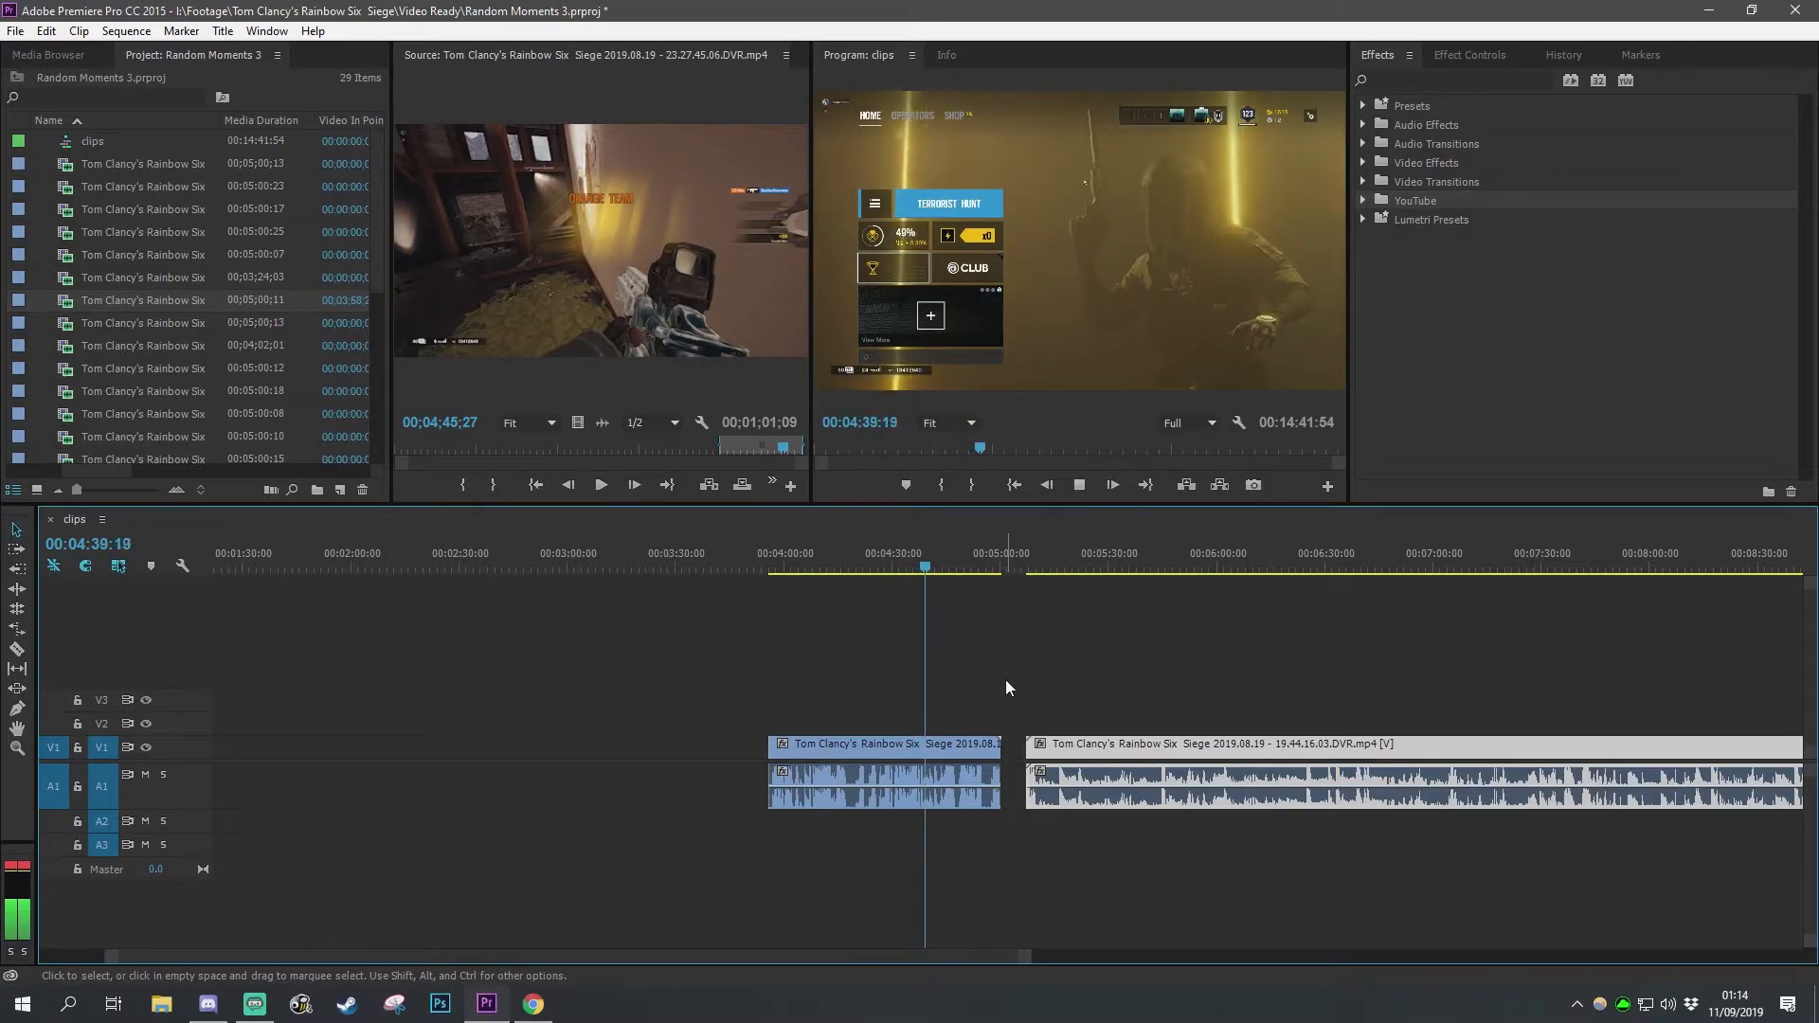
{"action": "key", "text": "space"}
{"action": "left_click", "coordinate": [987, 560]}
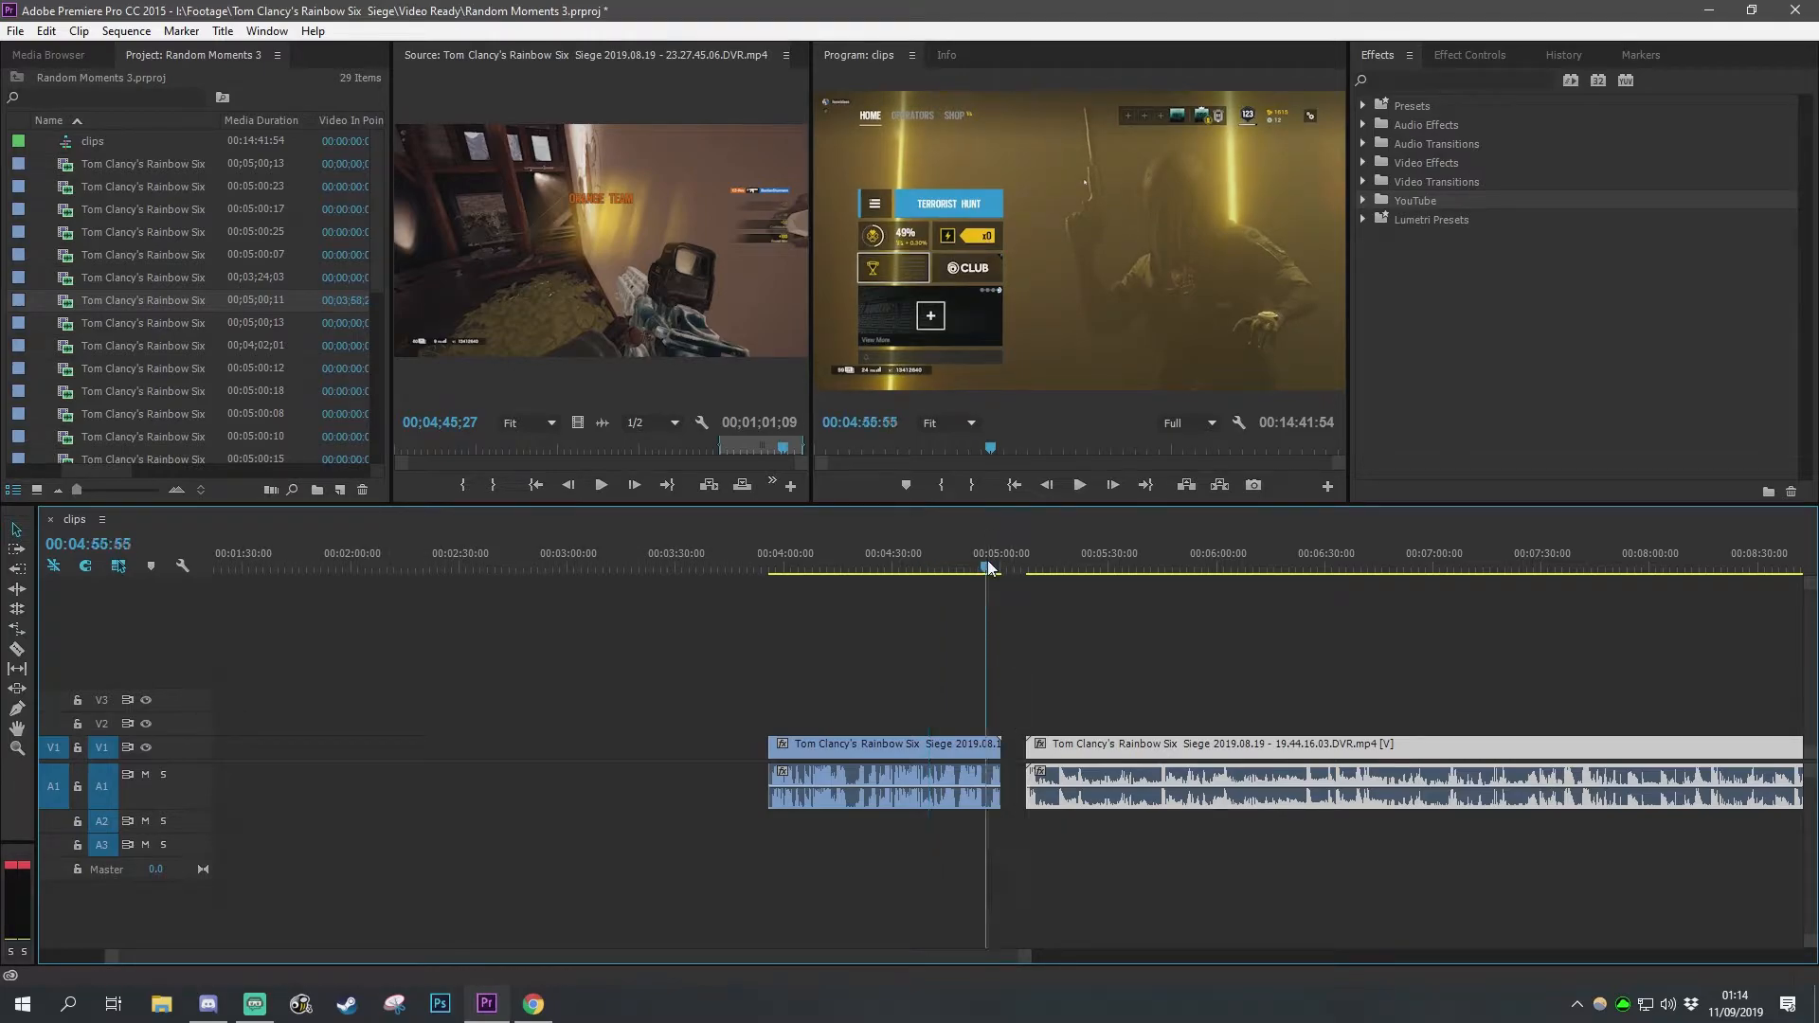
{"action": "key", "text": "space"}
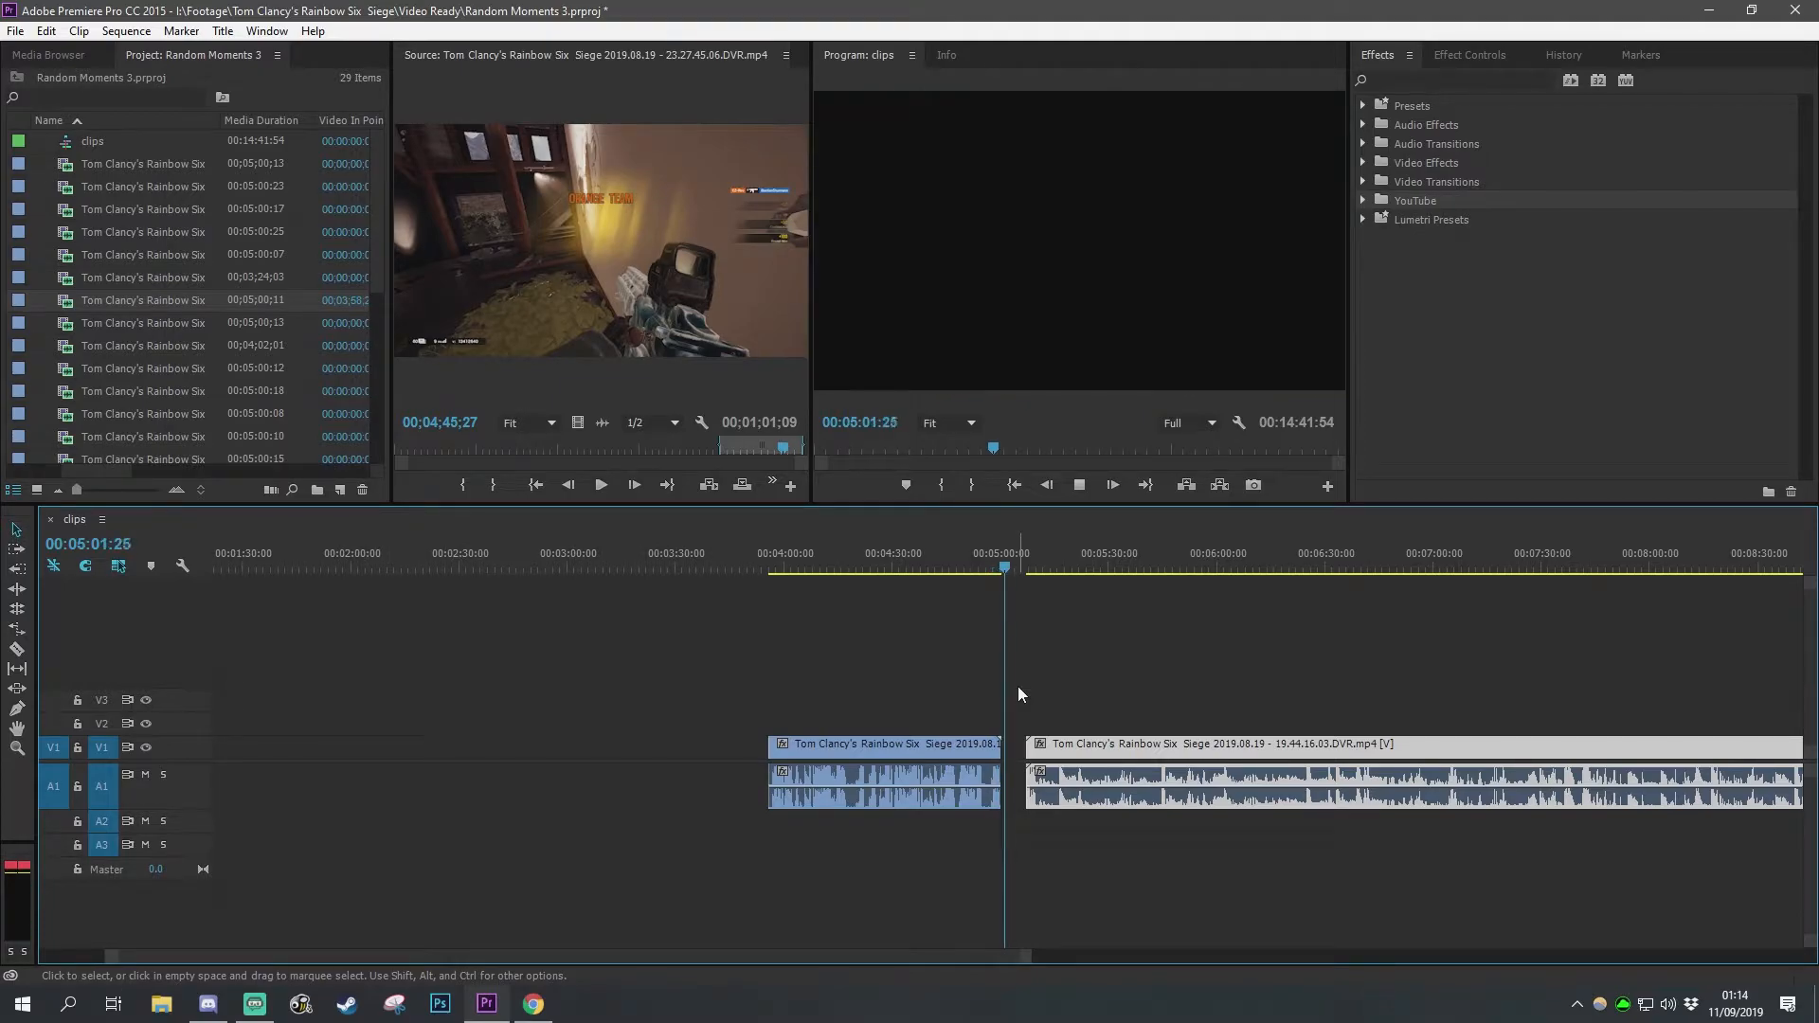
{"action": "key", "text": "space"}
Step: Move the first clip earlier on the timeline, leaving a gap before the second clip
{"action": "left_click_drag", "start_coordinate": [936, 654], "coordinate": [799, 862]}
{"action": "left_click_drag", "start_coordinate": [900, 749], "coordinate": [647, 749]}
{"action": "left_click", "coordinate": [766, 801]}
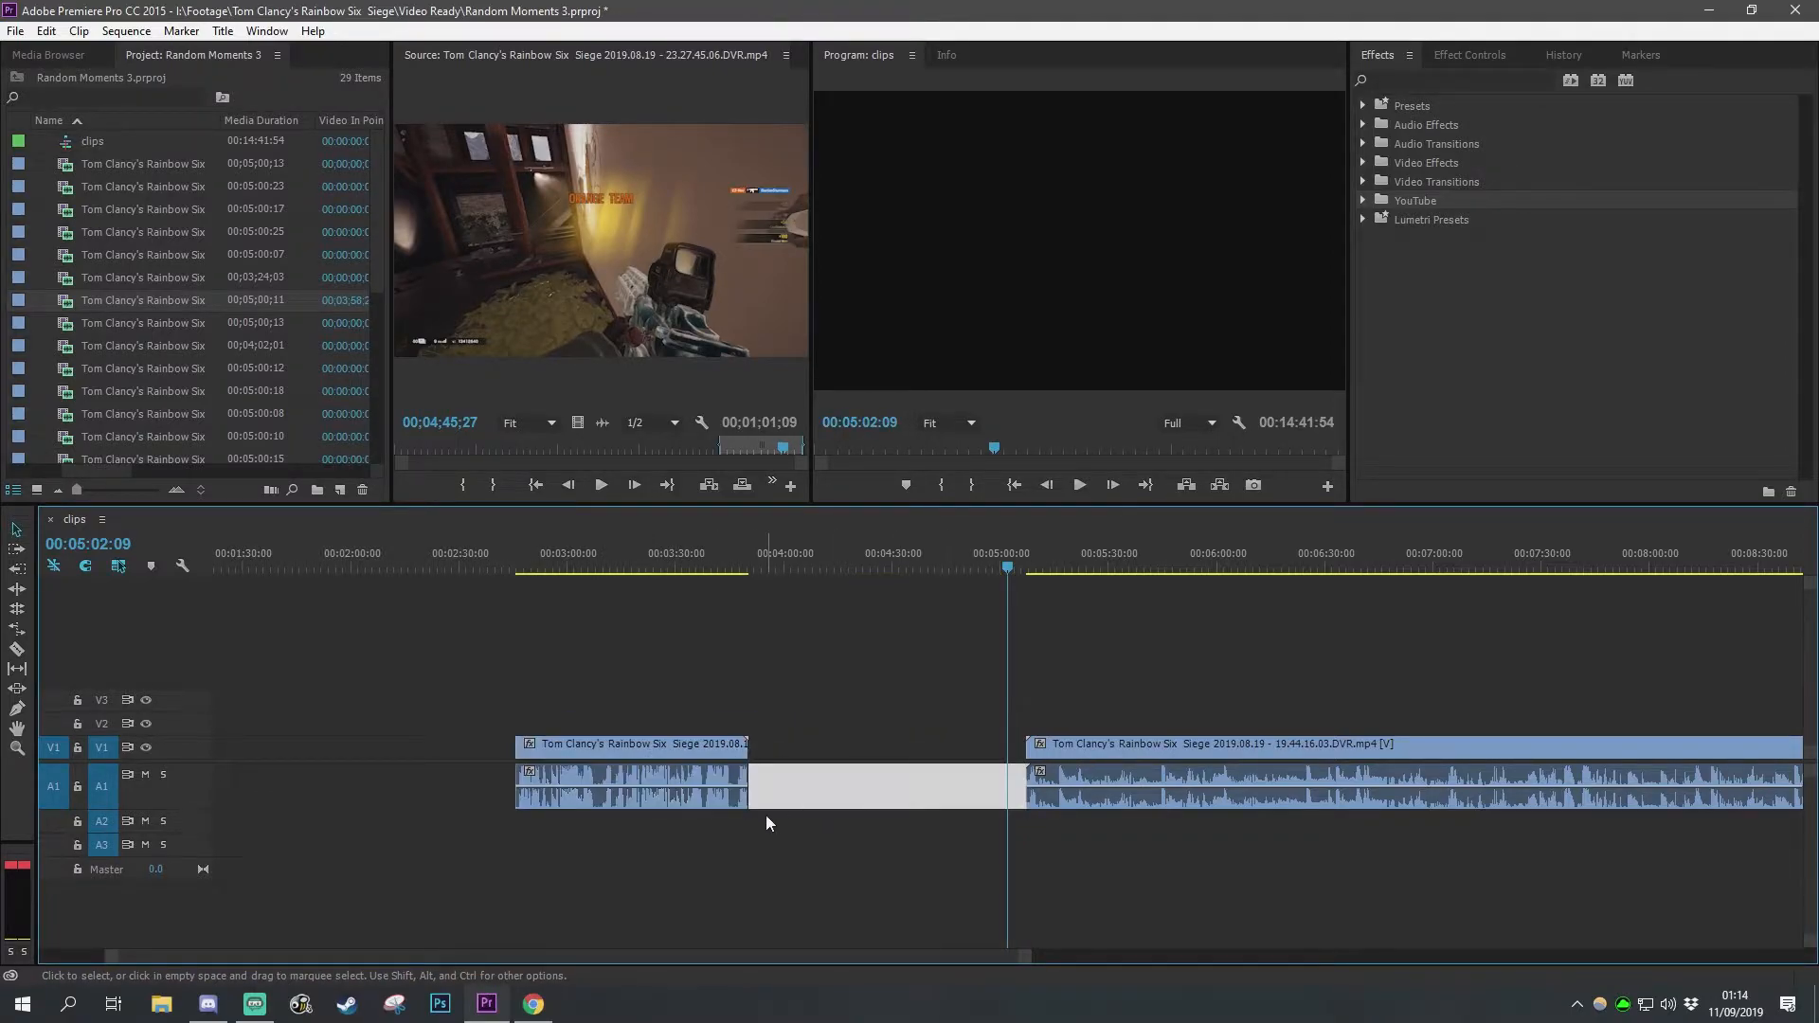
{"action": "left_click", "coordinate": [1034, 570]}
{"action": "left_click", "coordinate": [966, 697]}
{"action": "key", "text": "minus"}
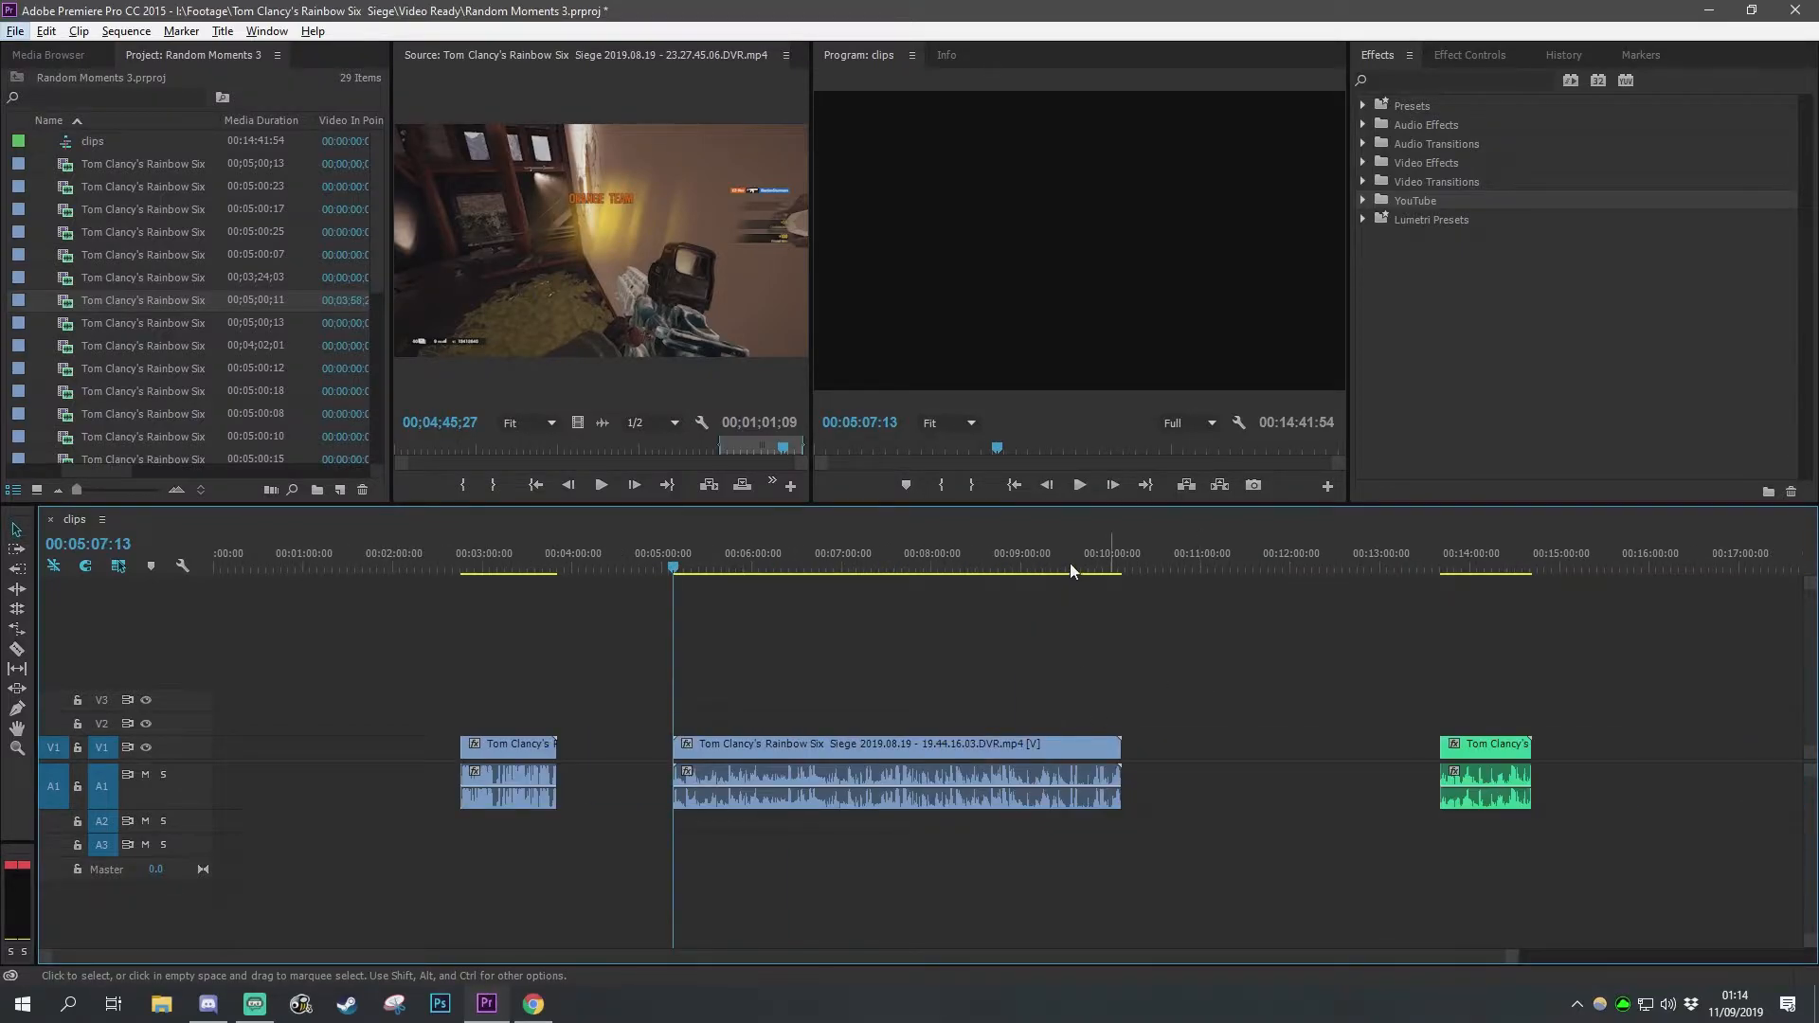
Step: Preview the second clip's footage around the 00:09:56 mark
{"action": "left_click", "coordinate": [1070, 566]}
{"action": "key", "text": "space"}
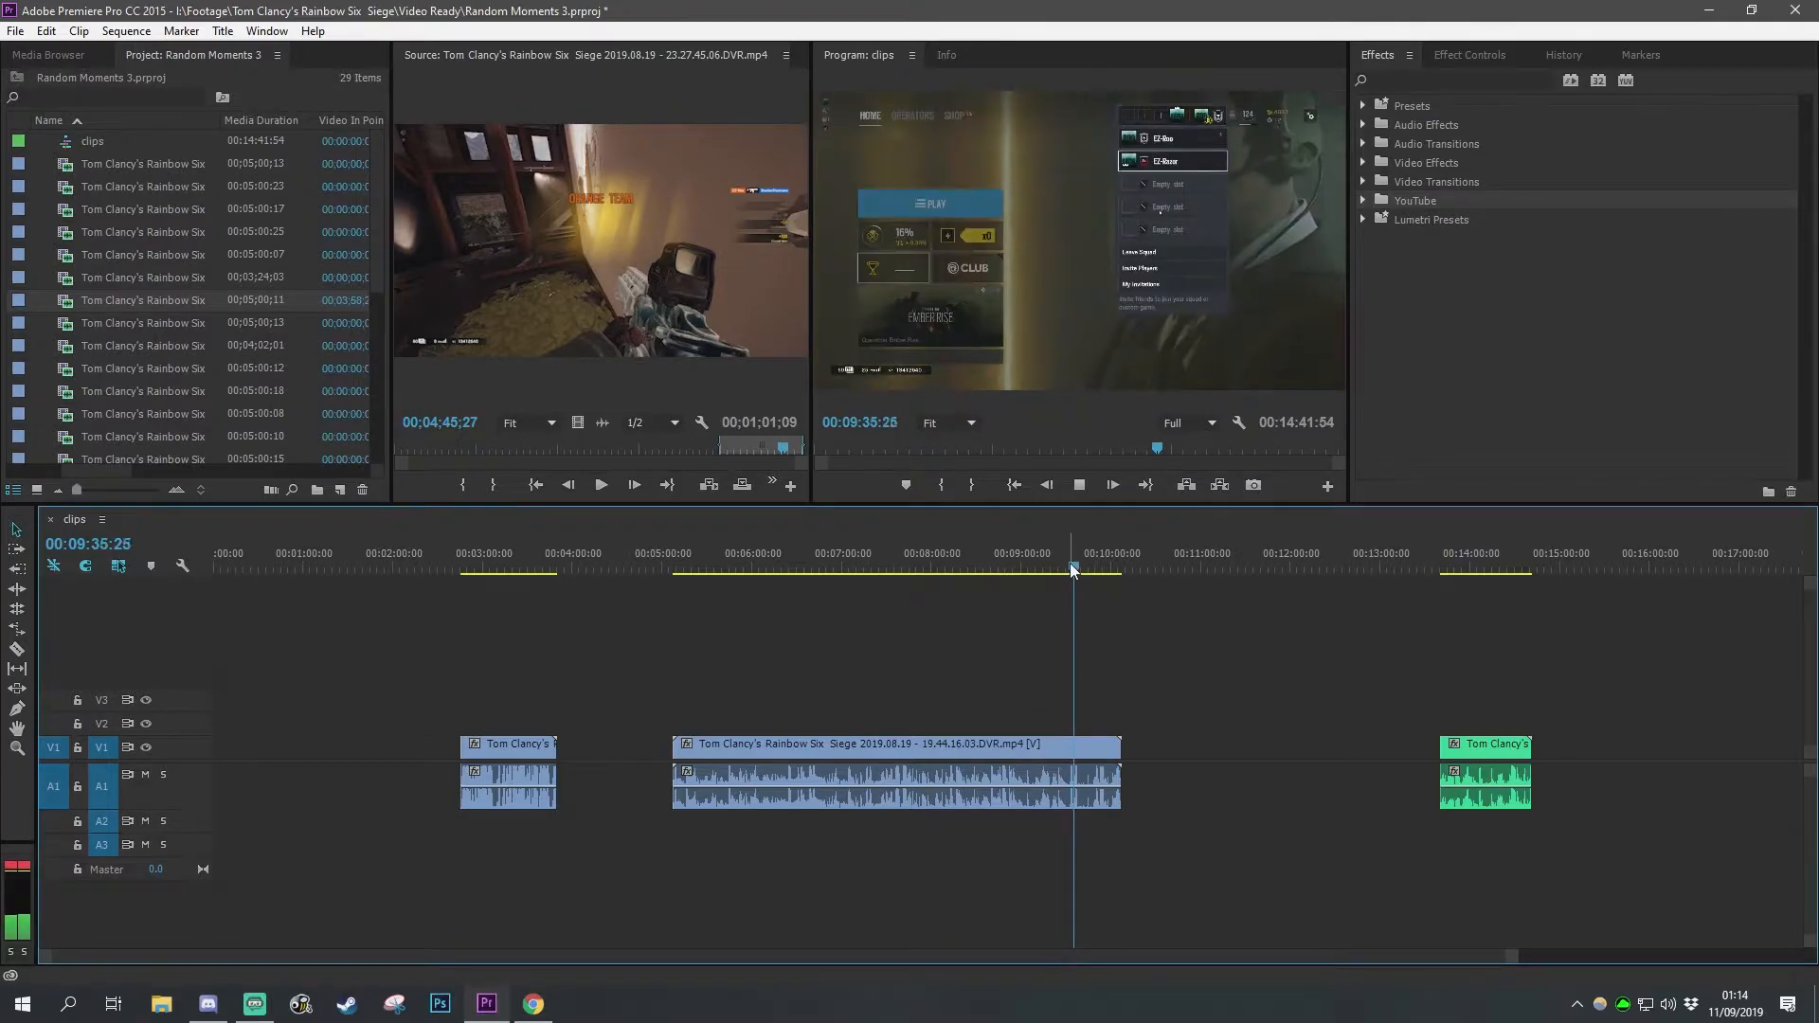
{"action": "left_click_drag", "start_coordinate": [1071, 565], "coordinate": [1095, 569]}
{"action": "key", "text": "space"}
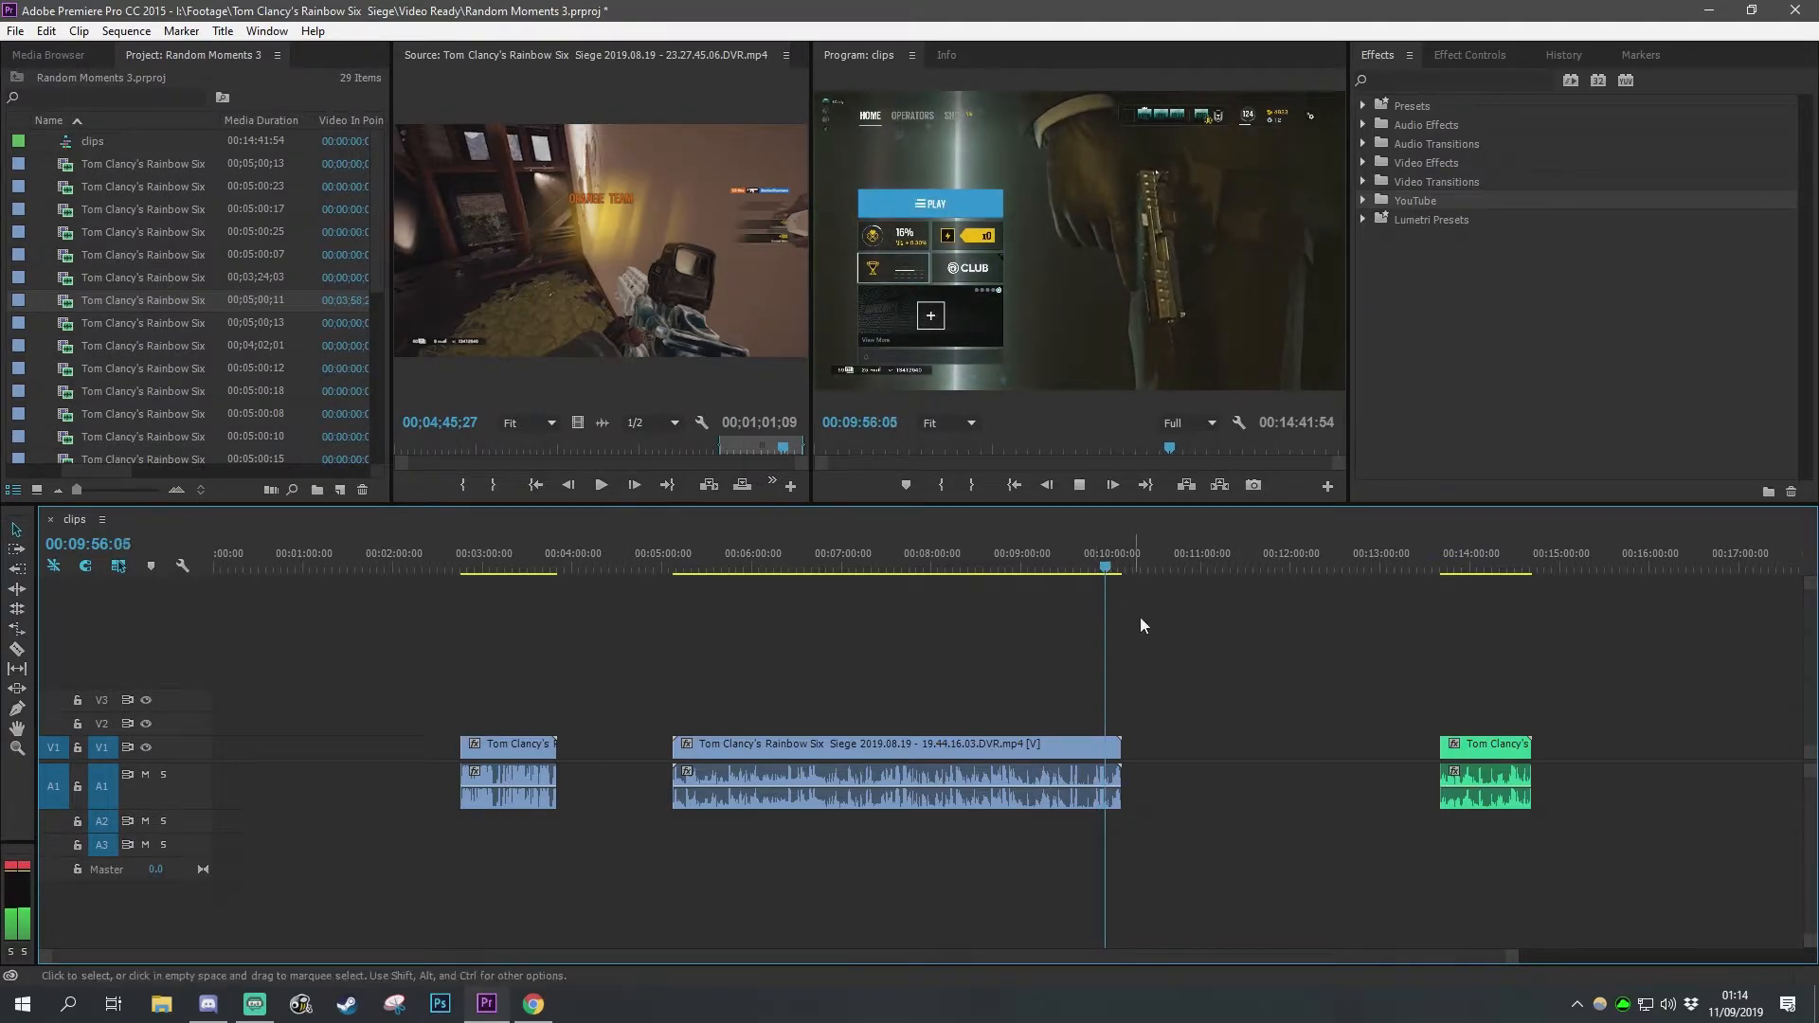
{"action": "key", "text": "space"}
Step: Split the second clip at 00:09:57:30 with the Razor tool and delete the portion before the cut
{"action": "scroll", "coordinate": [1118, 815], "scroll_direction": "up", "scroll_amount": 8}
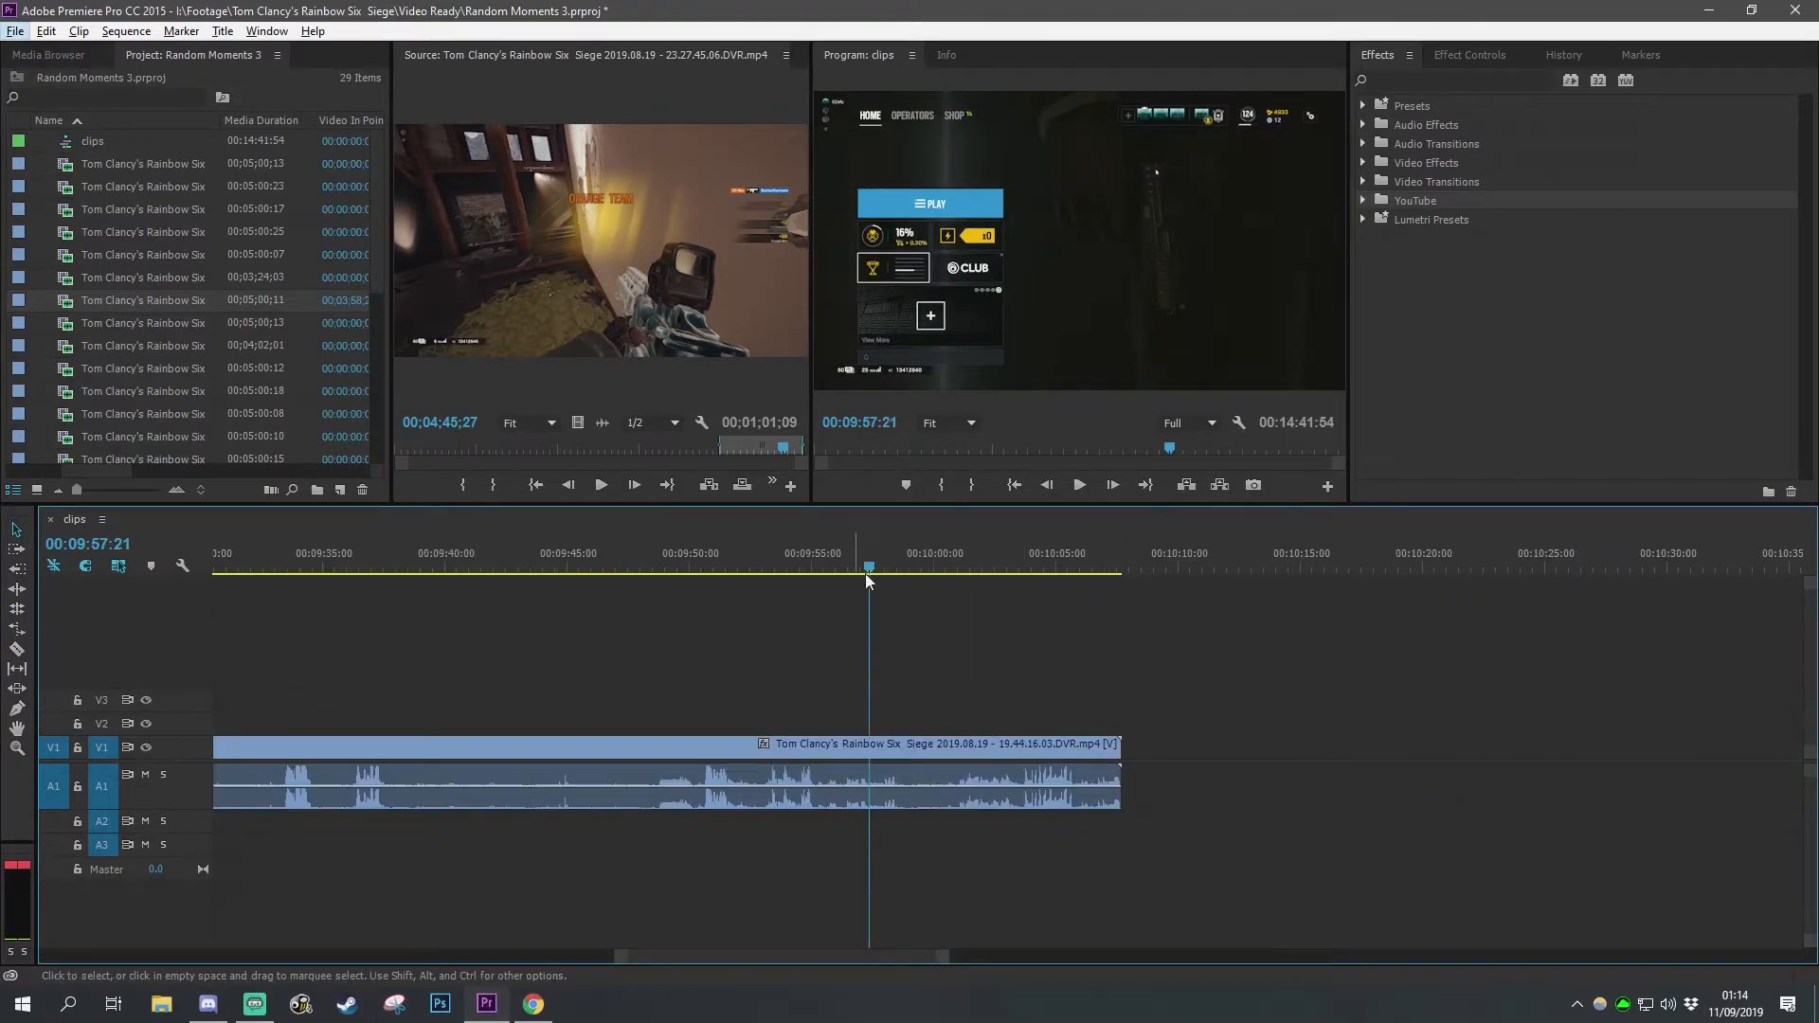
{"action": "left_click_drag", "start_coordinate": [864, 576], "coordinate": [840, 565]}
{"action": "key", "text": "space"}
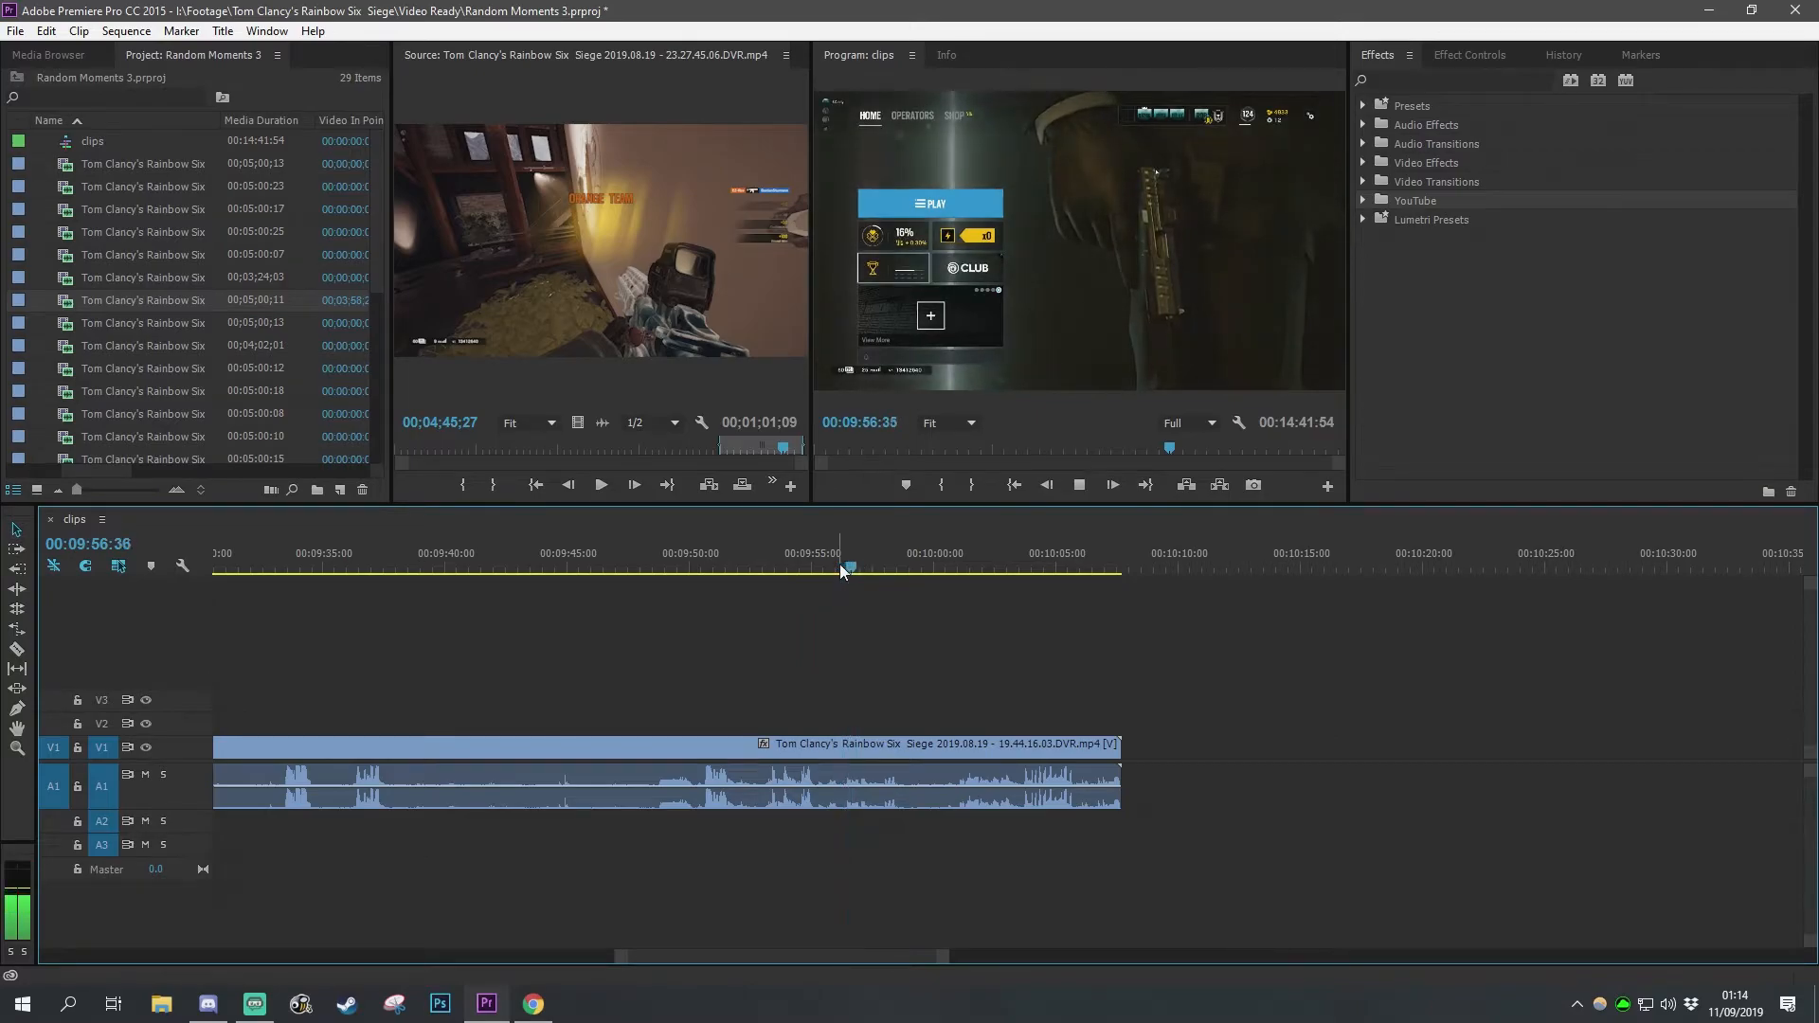
{"action": "key", "text": "space"}
{"action": "key", "text": "c"}
{"action": "left_click", "coordinate": [842, 806]}
{"action": "key", "text": "v"}
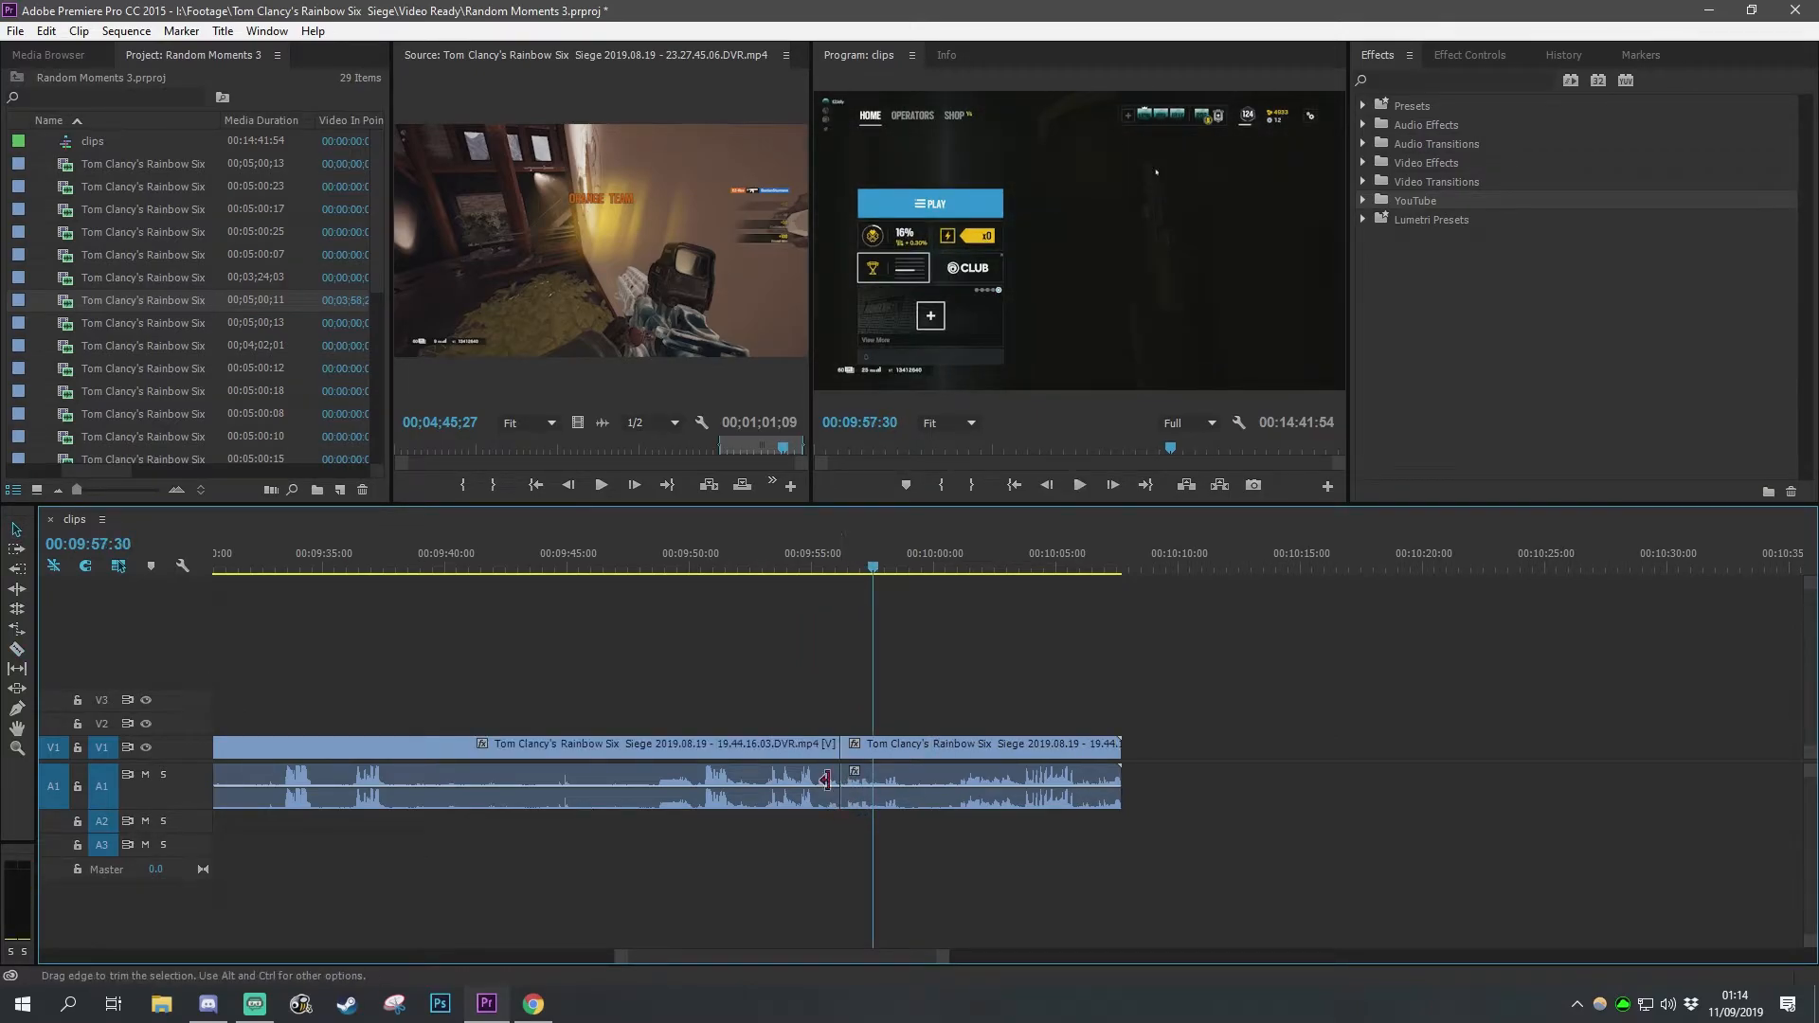
{"action": "left_click", "coordinate": [825, 799]}
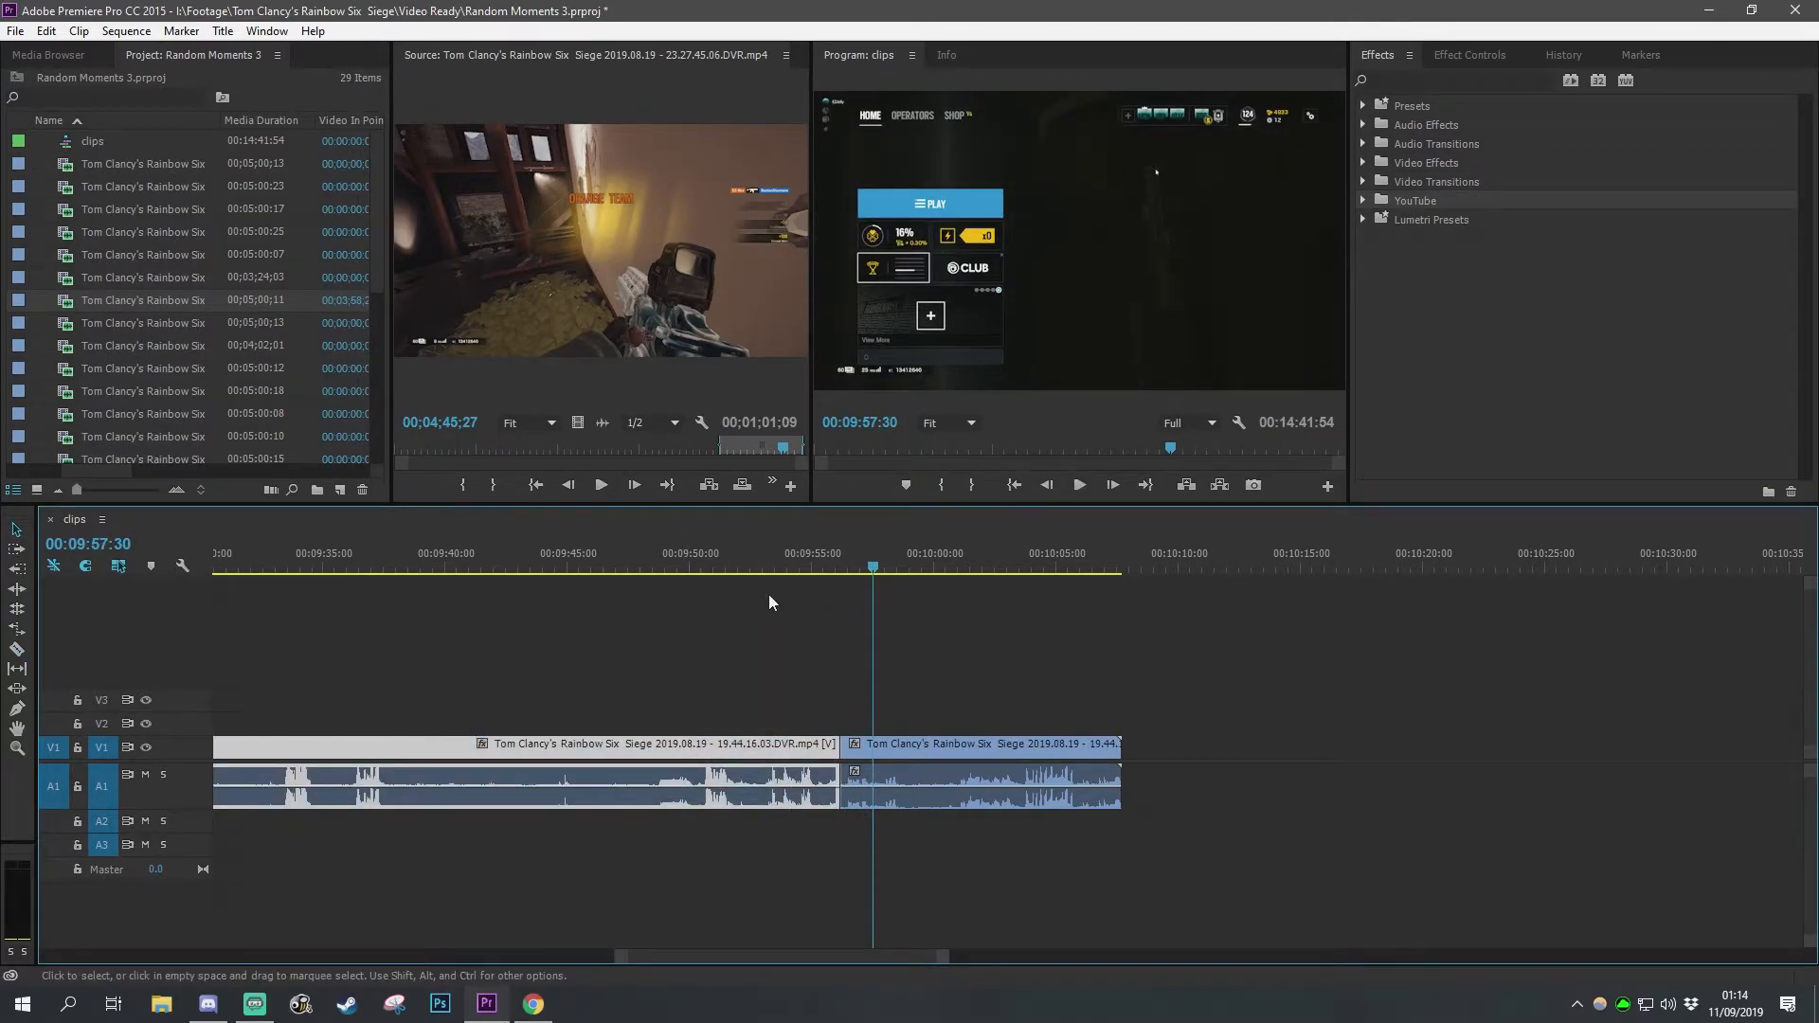
{"action": "key", "text": "Delete"}
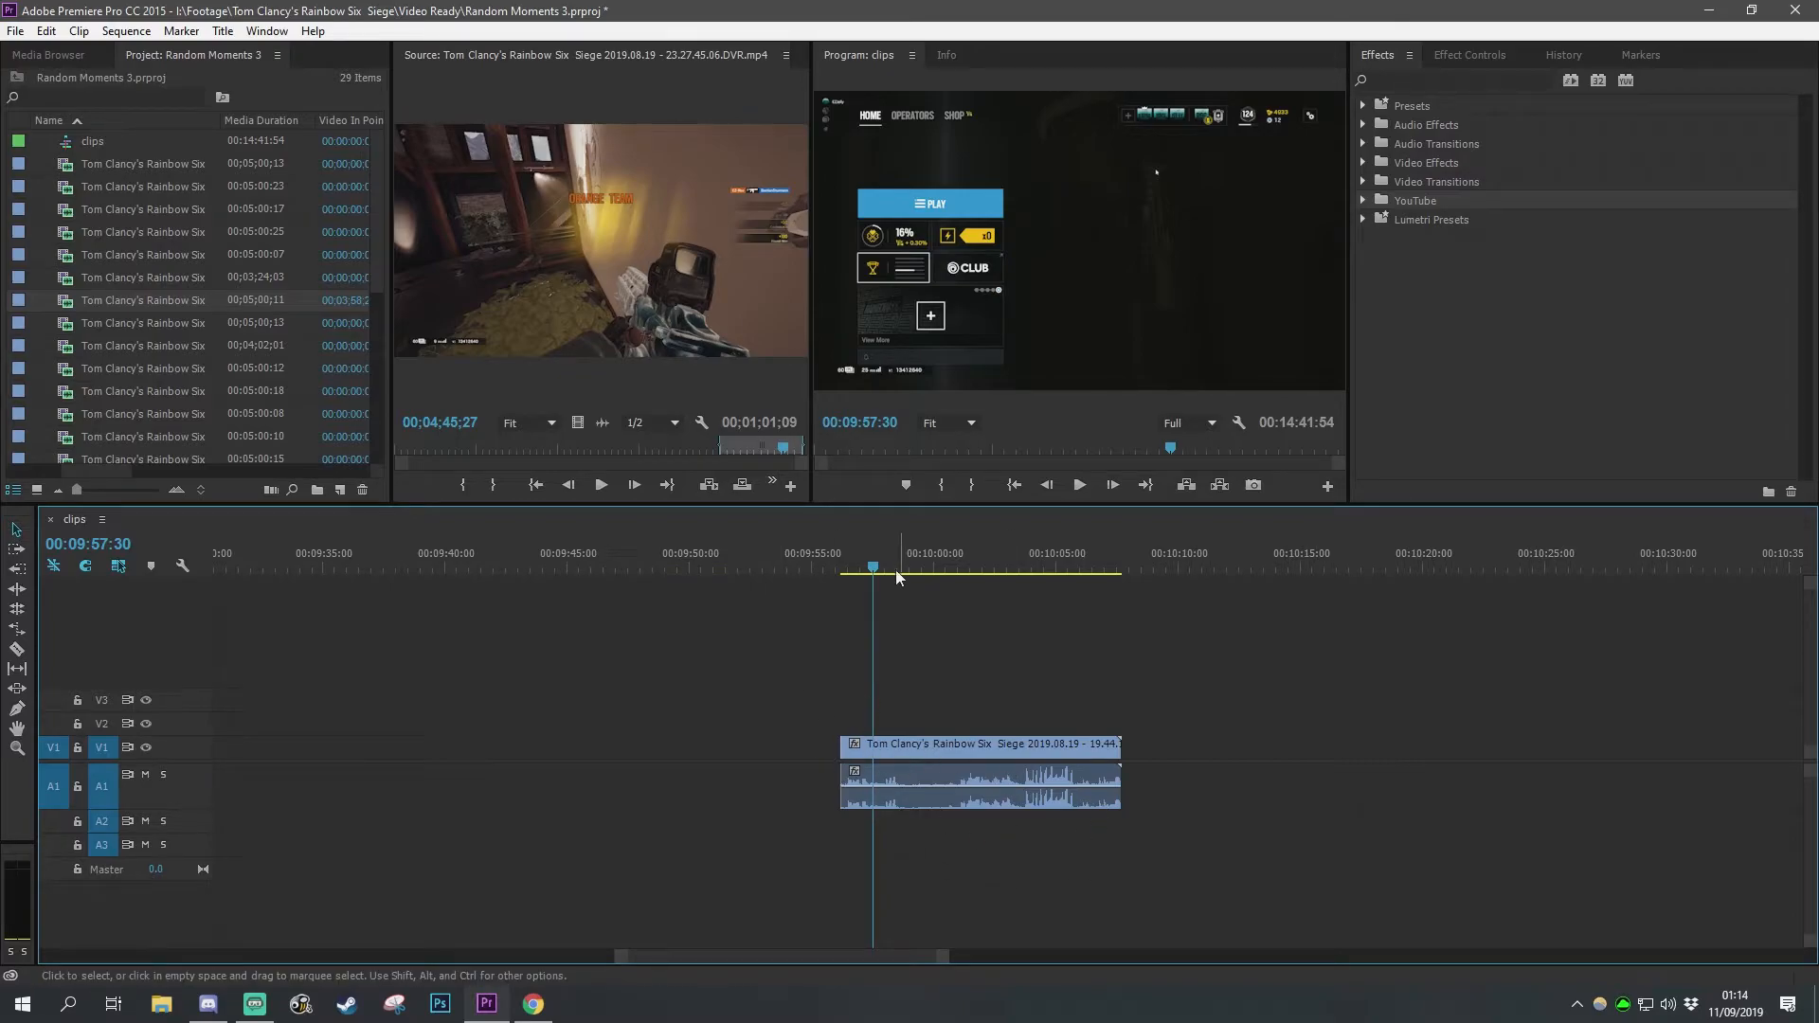
Step: Preview the remaining piece and move it left next to the first clip
{"action": "left_click", "coordinate": [843, 568]}
{"action": "key", "text": "space"}
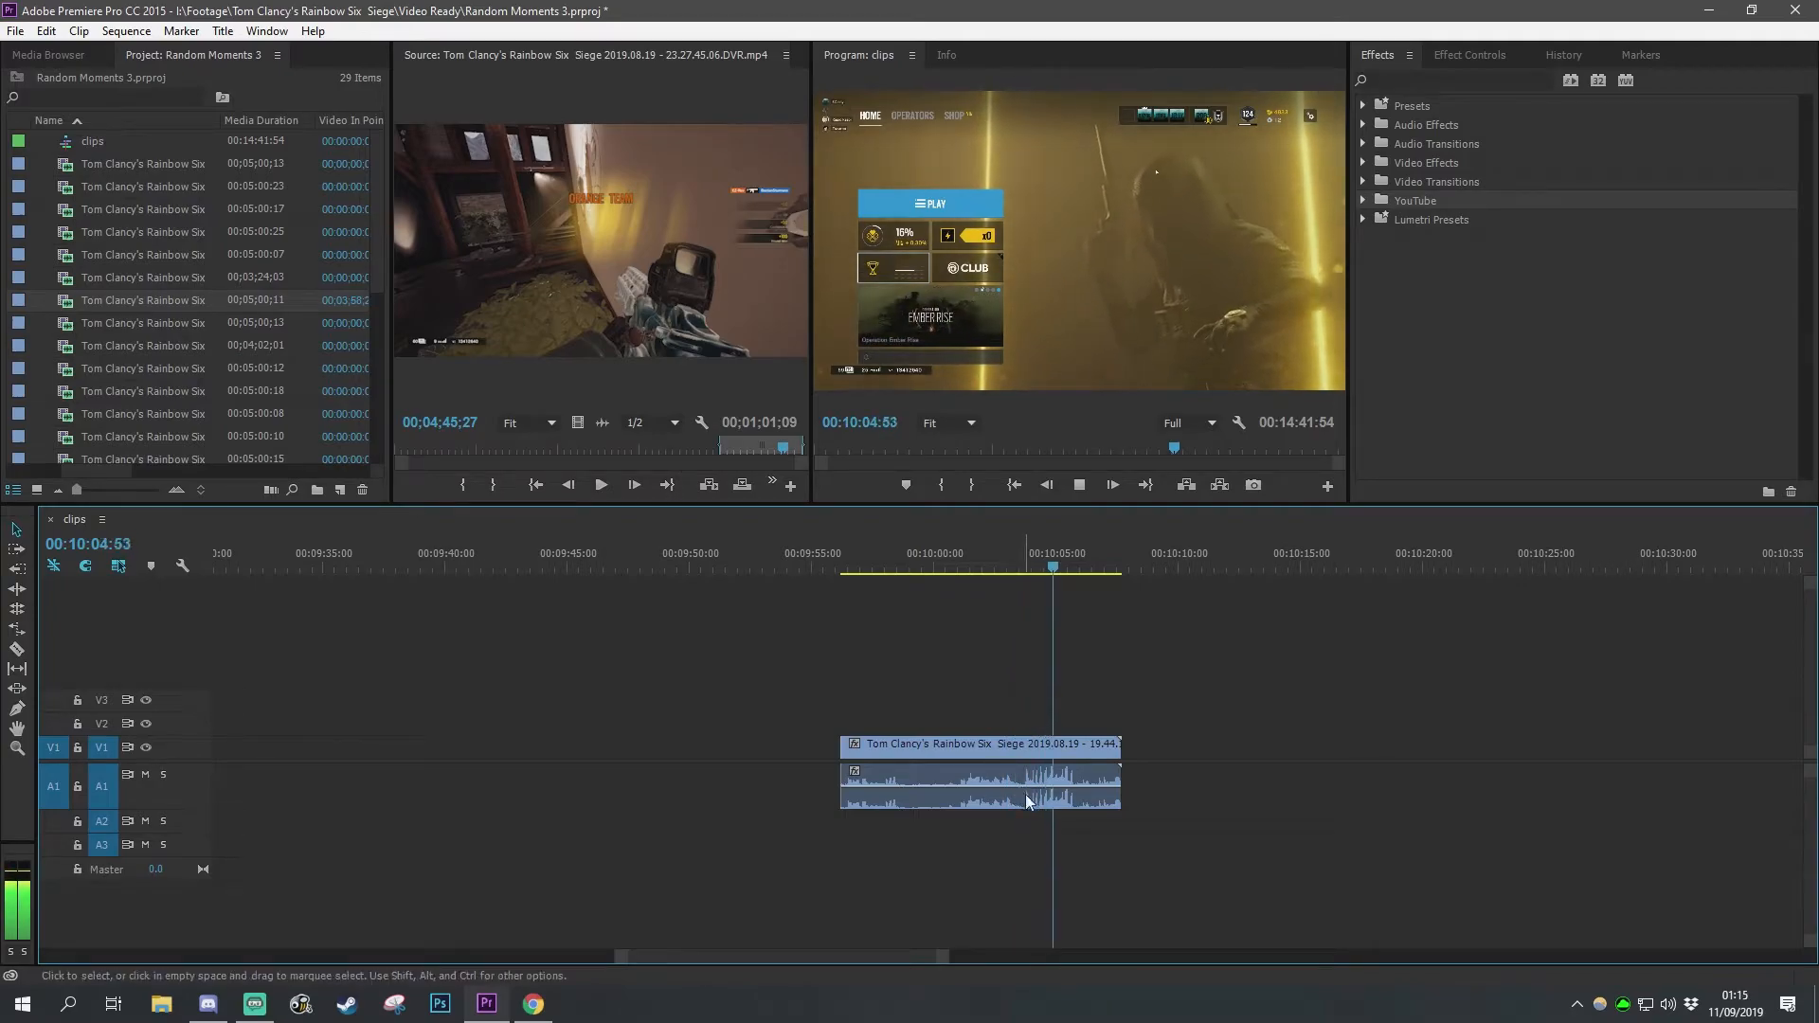
{"action": "key", "text": "space"}
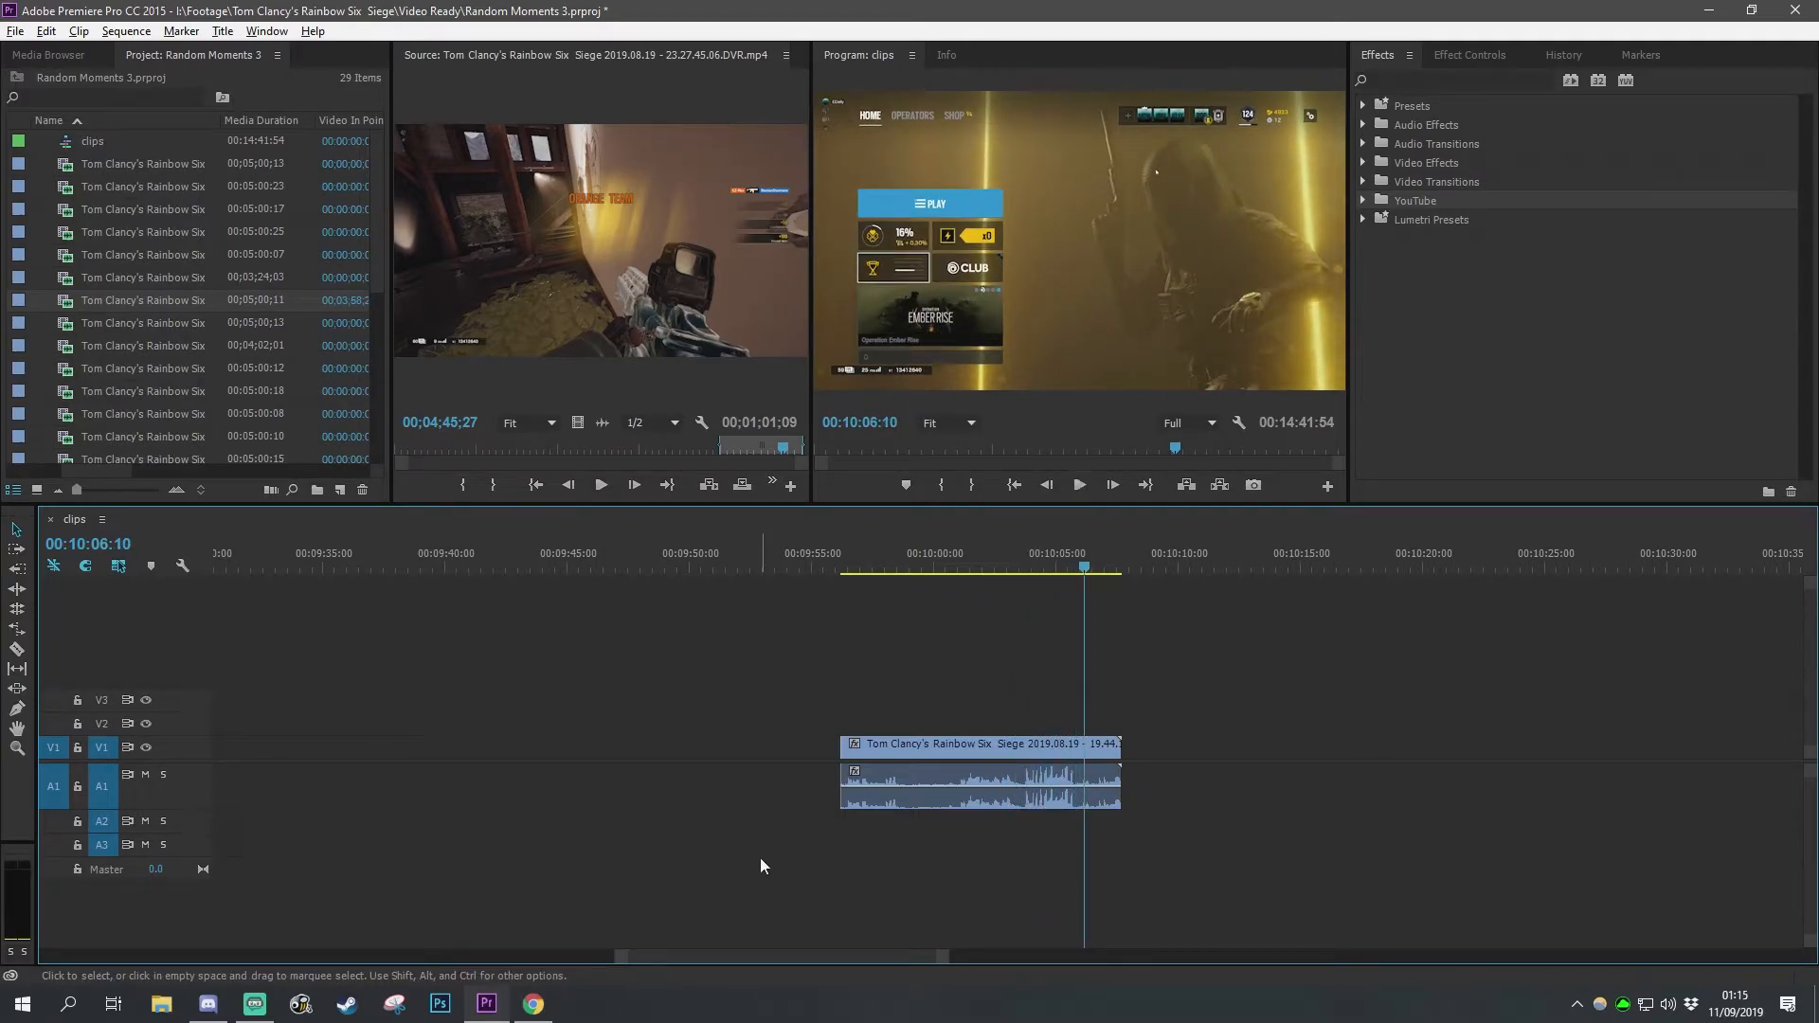
{"action": "scroll", "coordinate": [760, 857], "scroll_direction": "down", "scroll_amount": 5, "text": "alt"}
{"action": "left_click_drag", "start_coordinate": [754, 953], "coordinate": [605, 968]}
{"action": "scroll", "coordinate": [1006, 847], "scroll_direction": "down", "scroll_amount": 2, "text": "alt"}
{"action": "left_click_drag", "start_coordinate": [1117, 748], "coordinate": [594, 755]}
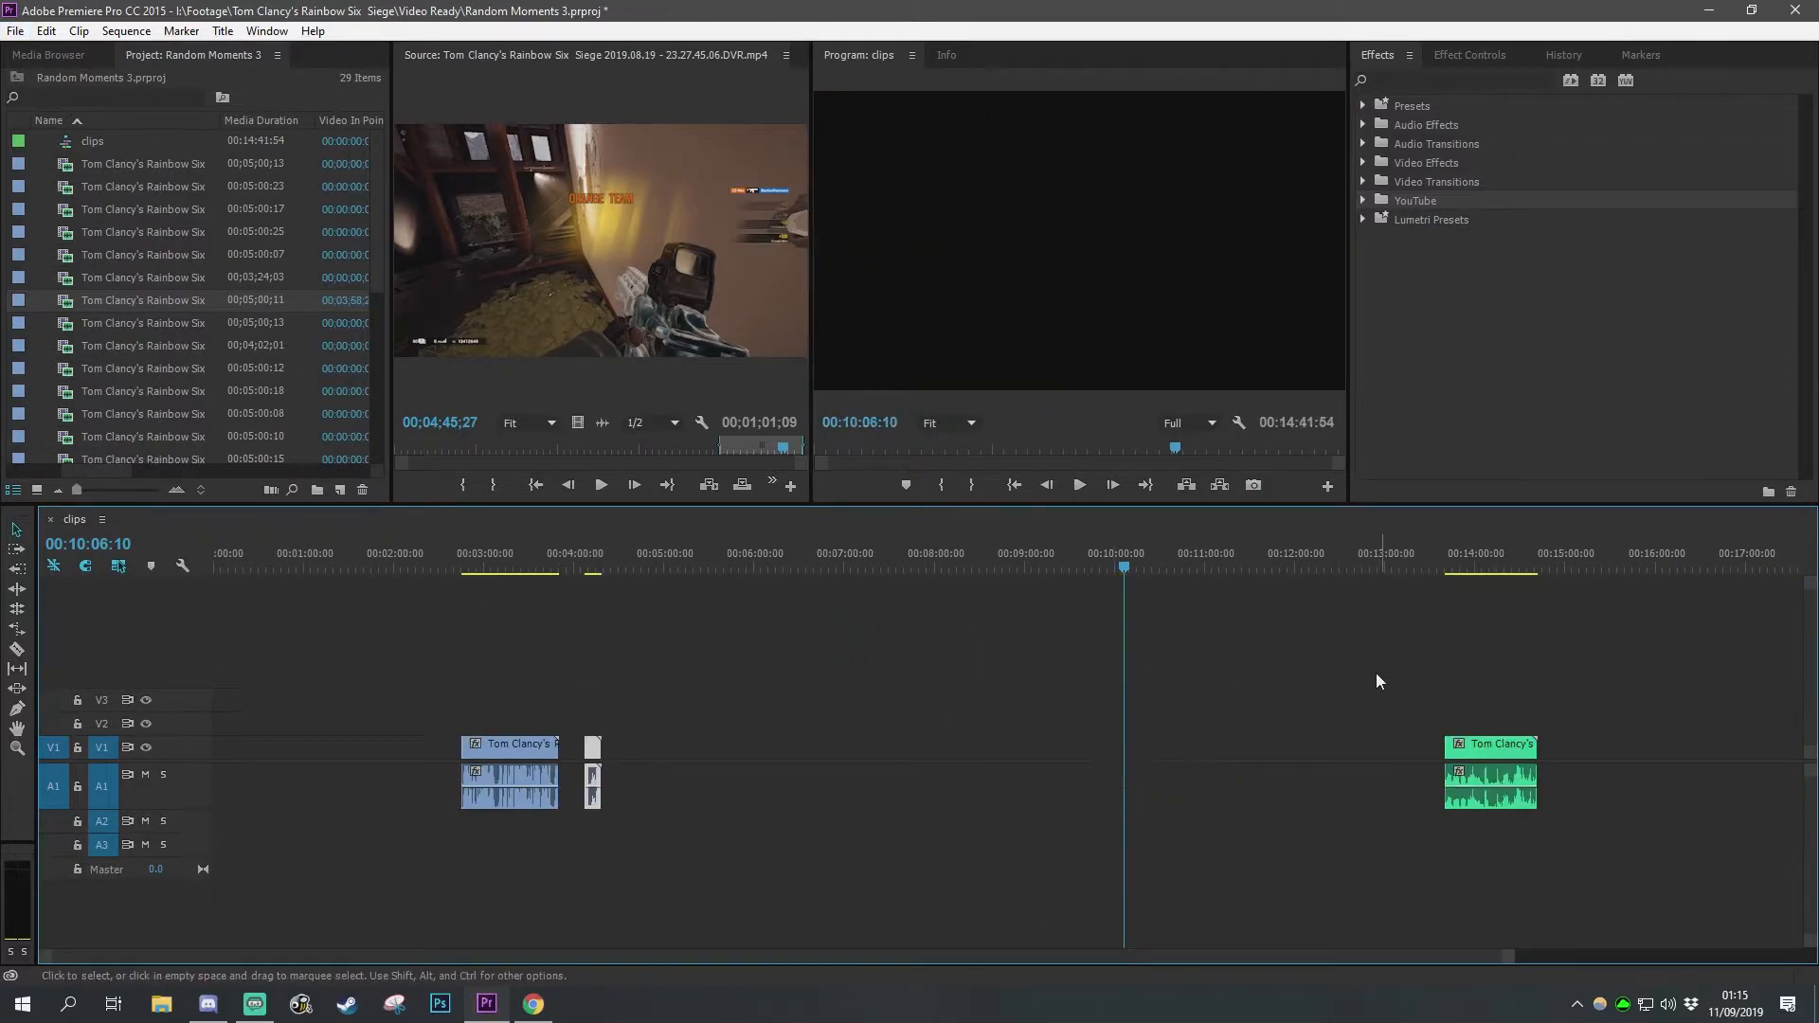
Step: Move the green clip left so it follows the trimmed piece
{"action": "left_click", "coordinate": [1514, 804]}
{"action": "left_click_drag", "start_coordinate": [1317, 757], "coordinate": [677, 766]}
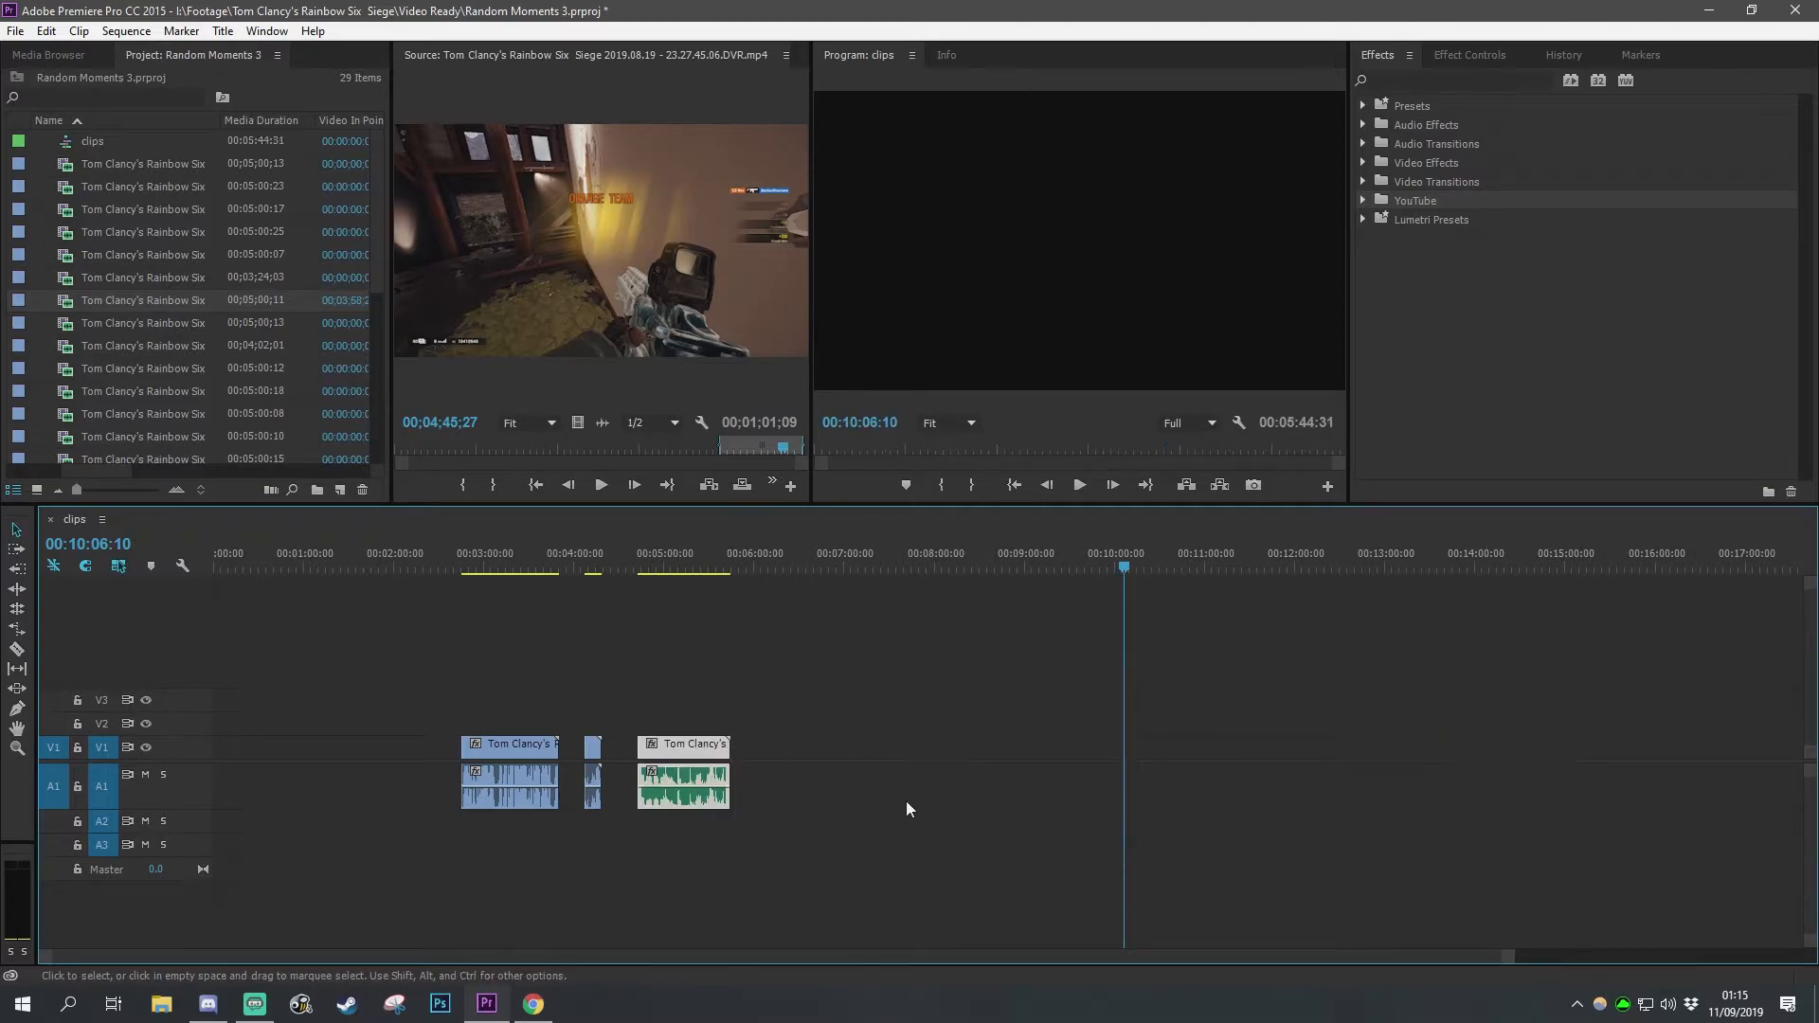
{"action": "left_click", "coordinate": [895, 800]}
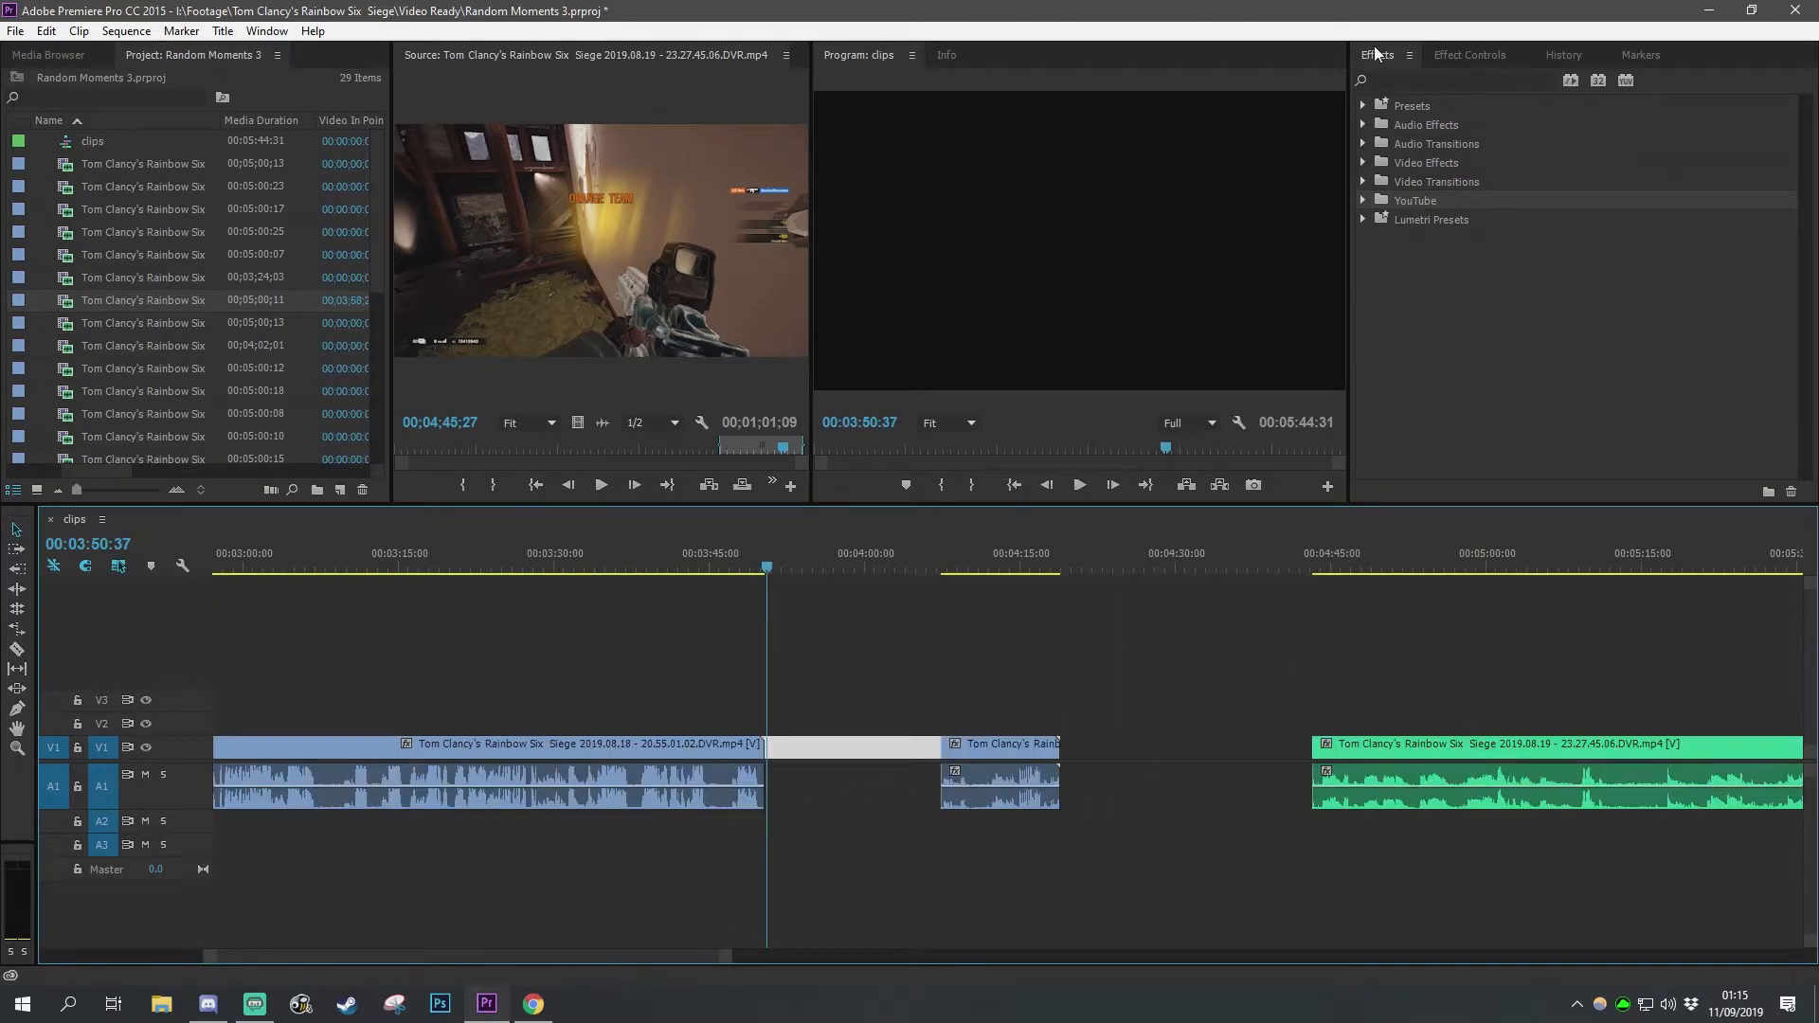
Step: Open the Effects panel and set Dip to Black under Video Transitions > Dissolve as the default transition
{"action": "left_click", "coordinate": [267, 32]}
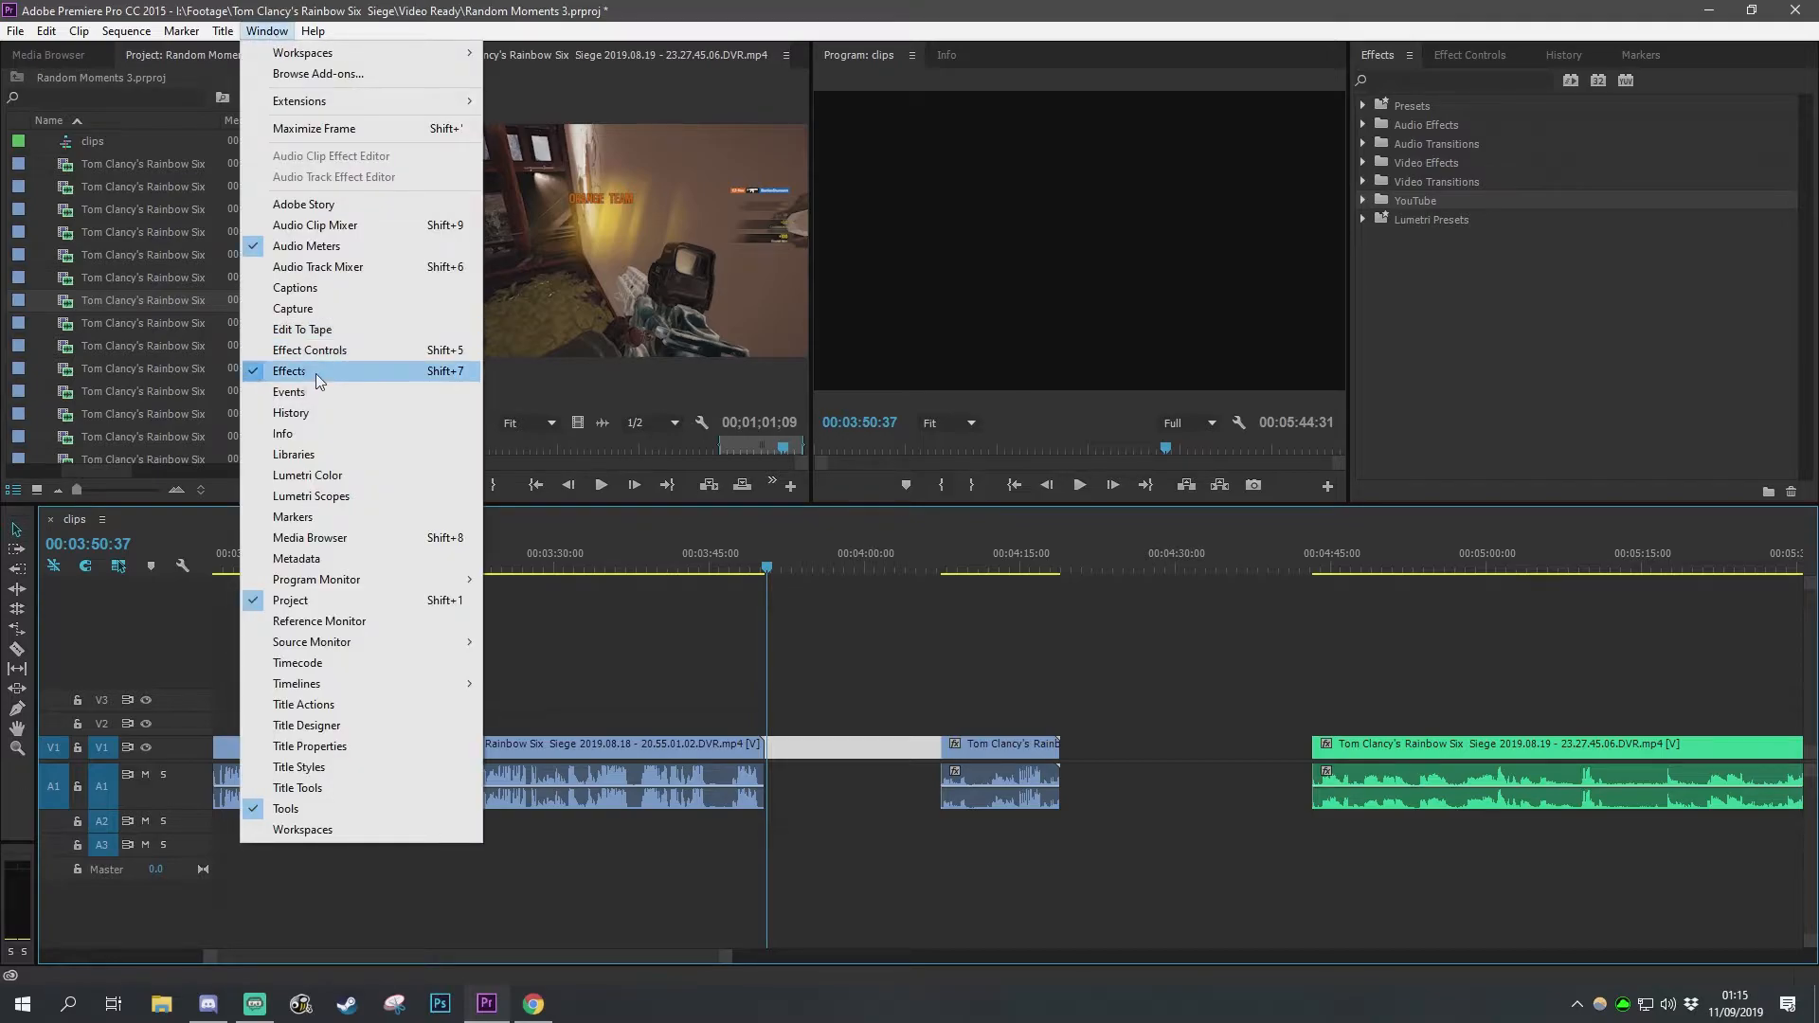
{"action": "left_click", "coordinate": [352, 372]}
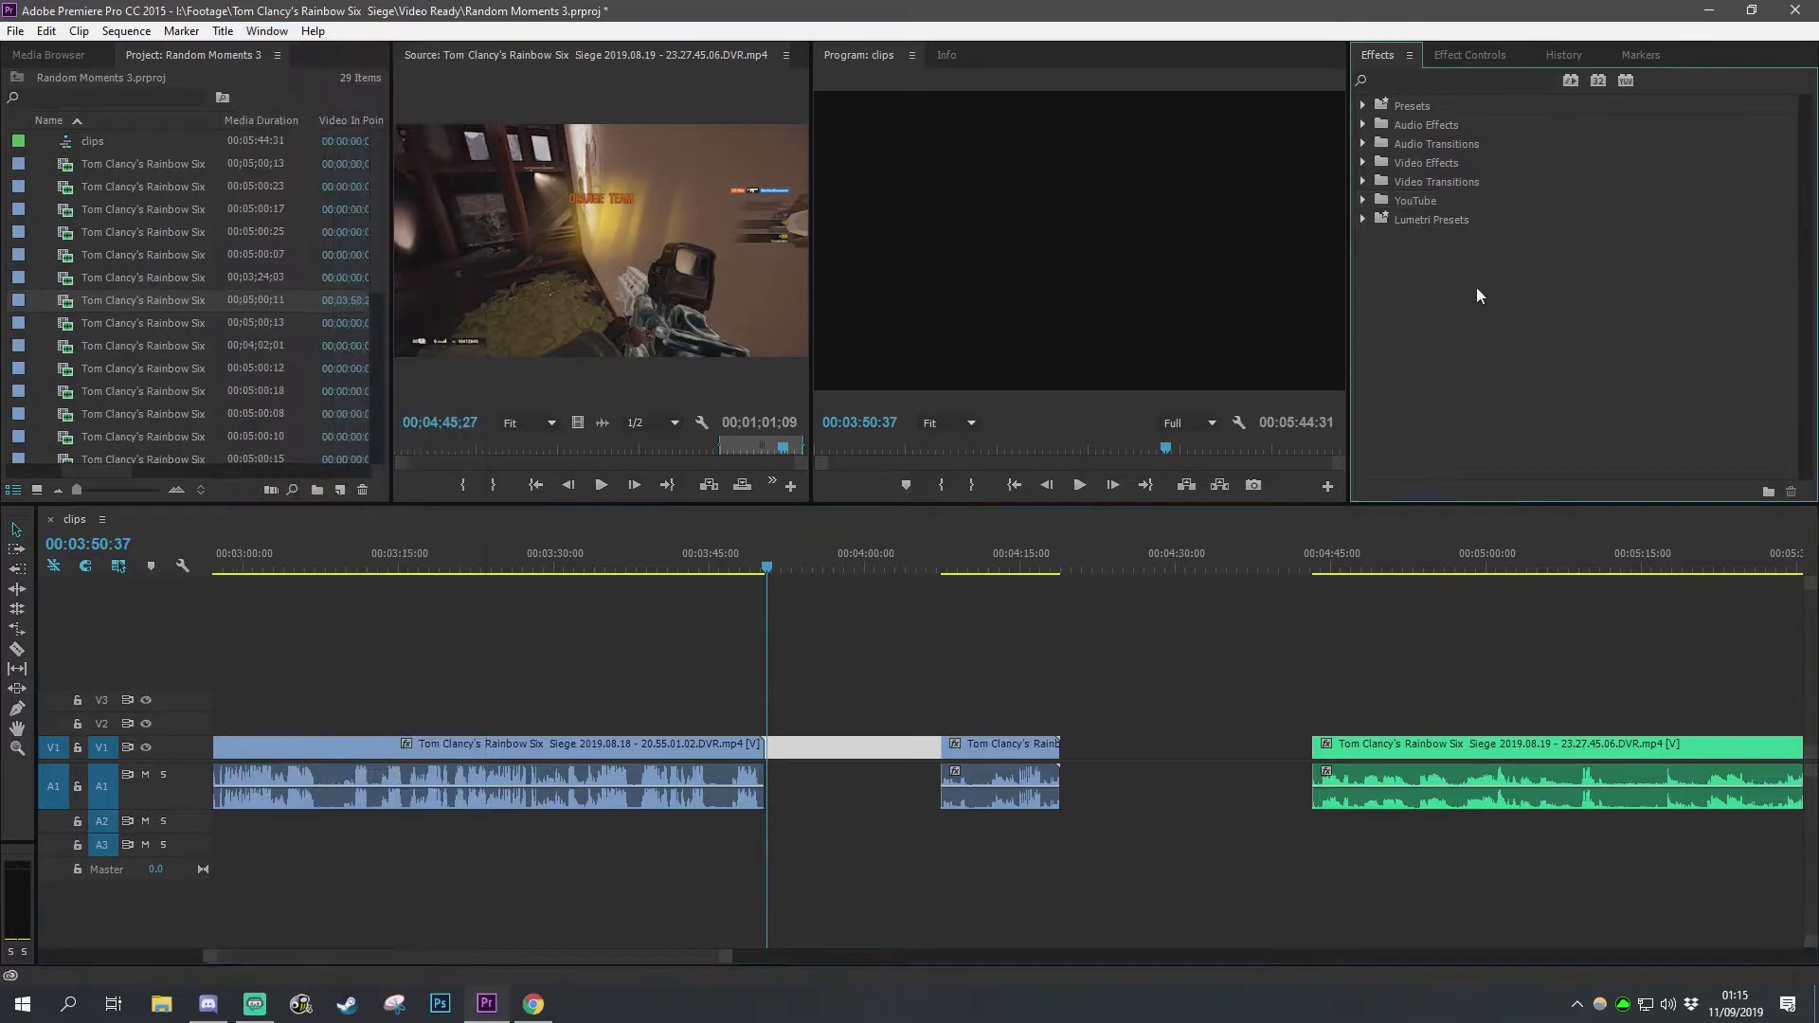
{"action": "left_click", "coordinate": [1362, 182]}
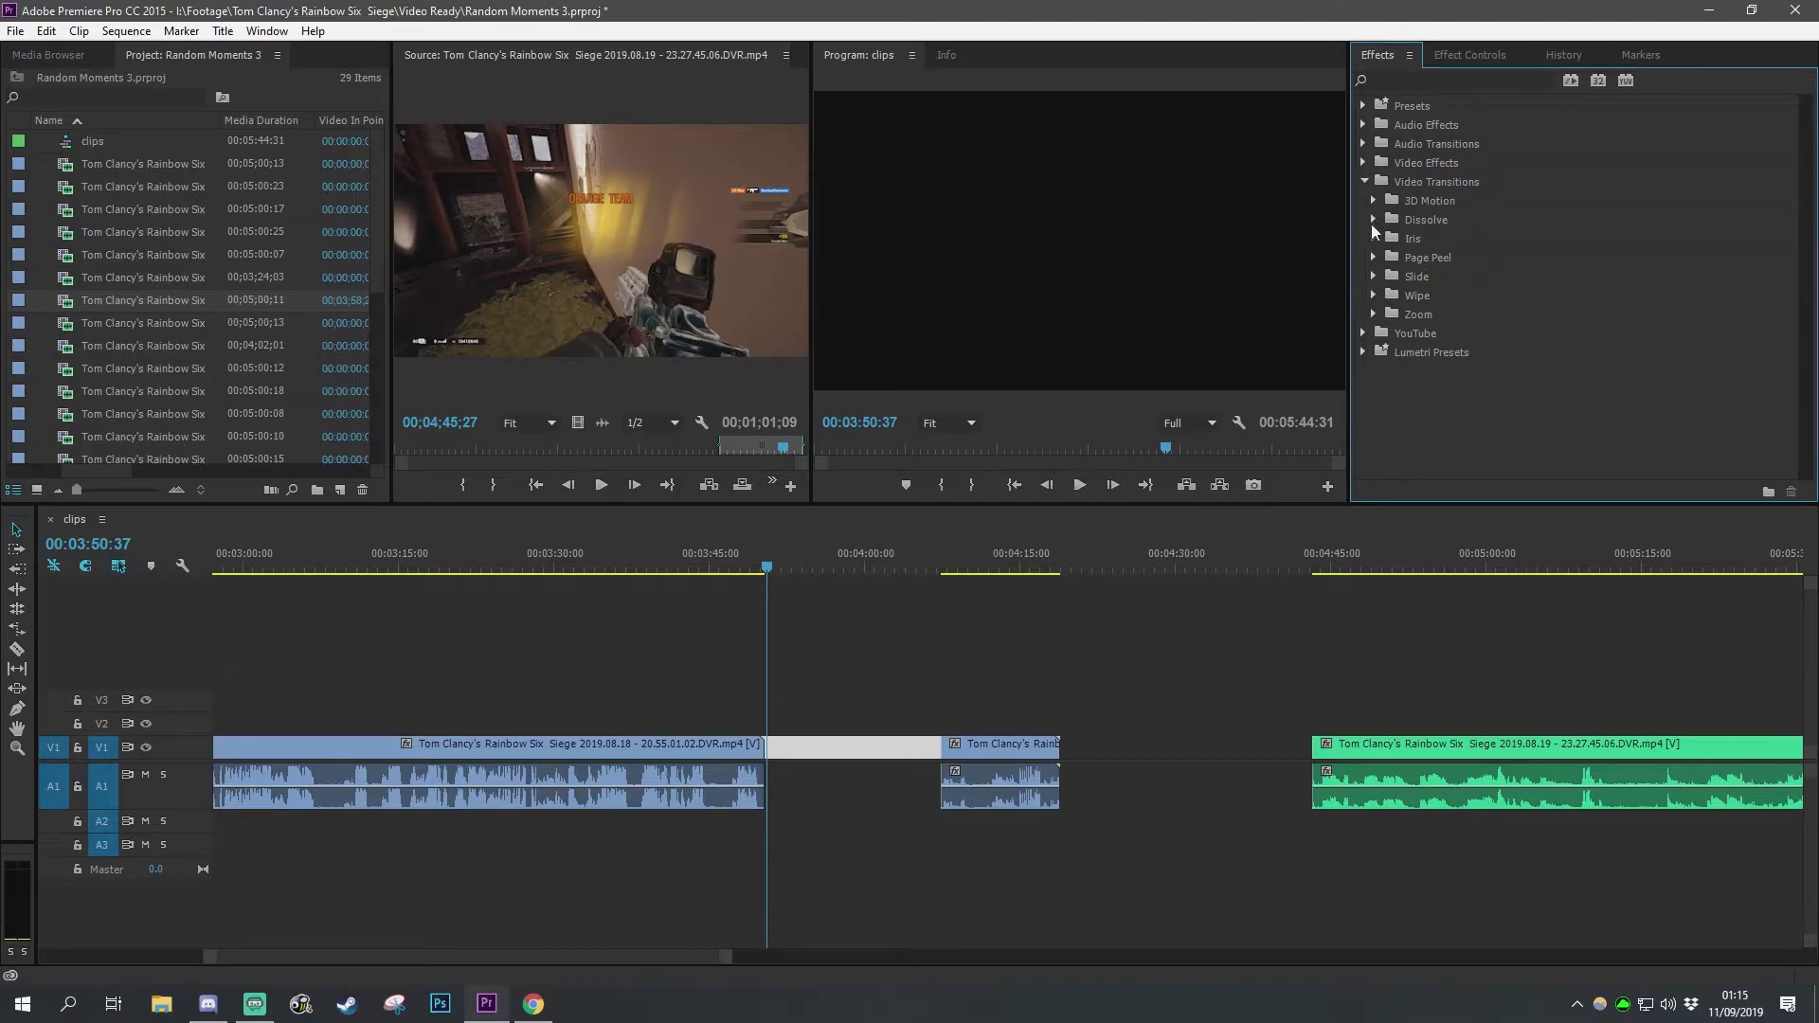
{"action": "left_click", "coordinate": [1373, 221]}
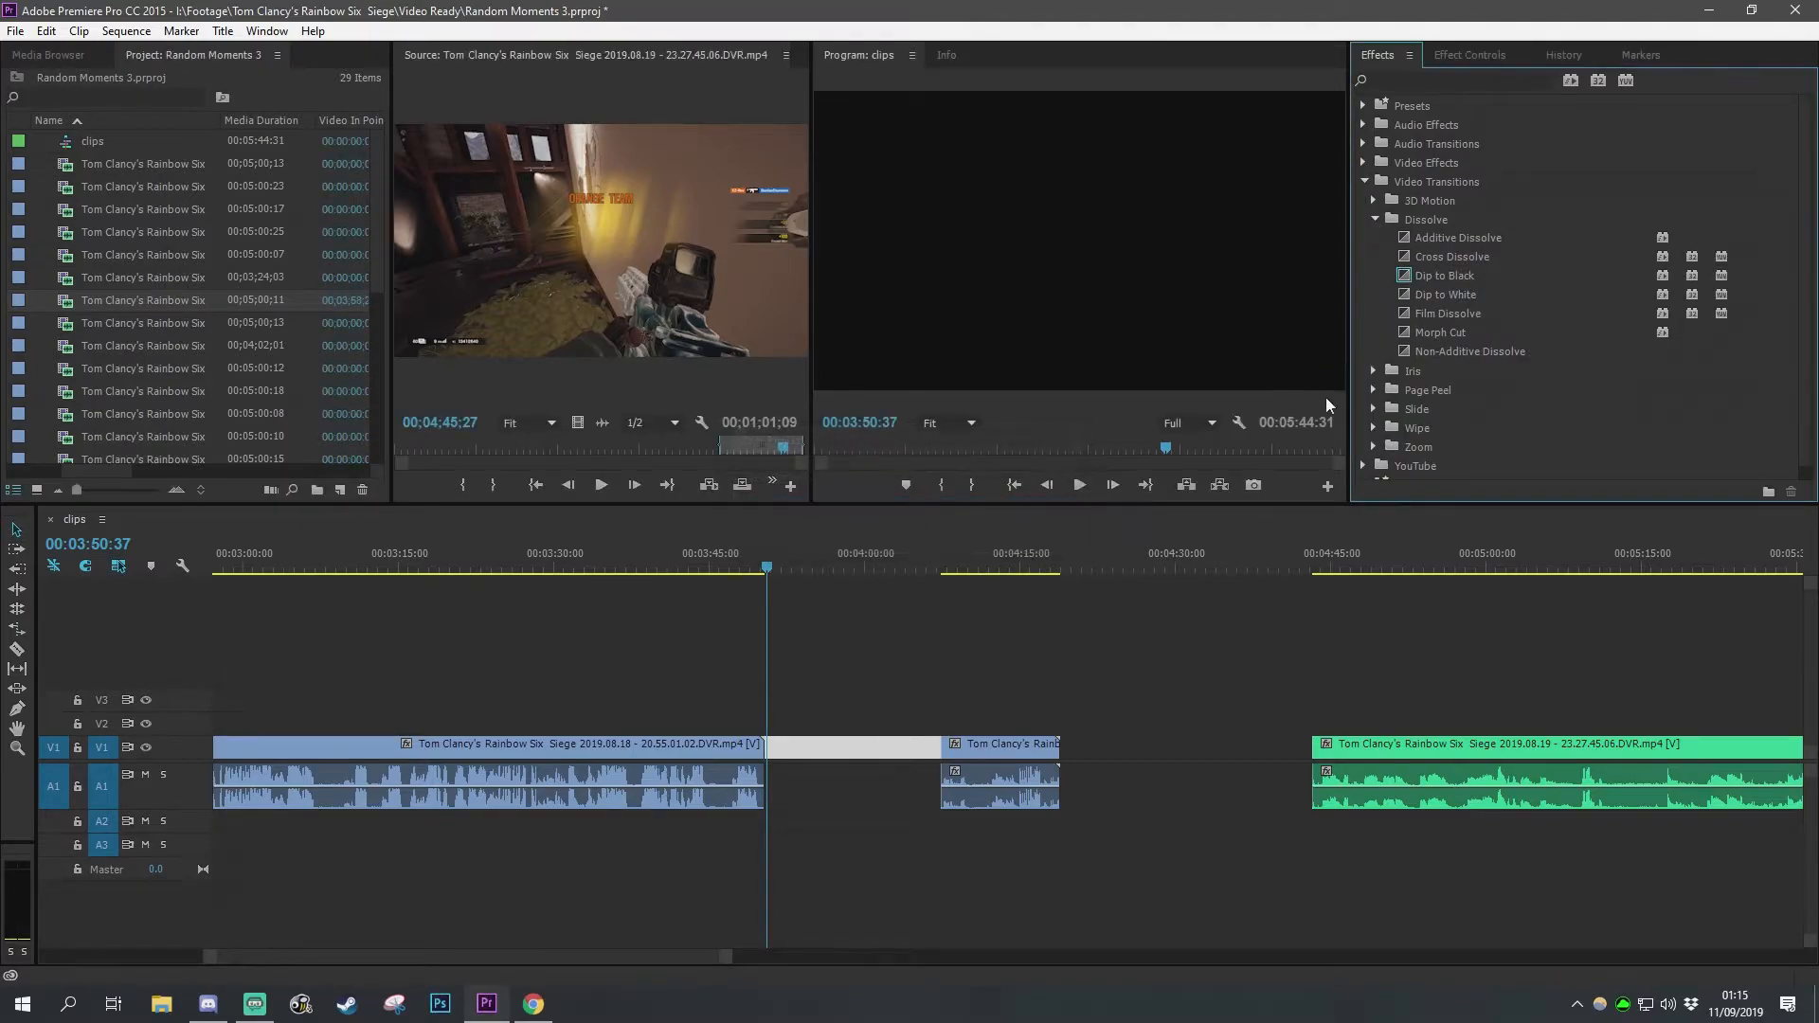
{"action": "left_click", "coordinate": [1435, 281]}
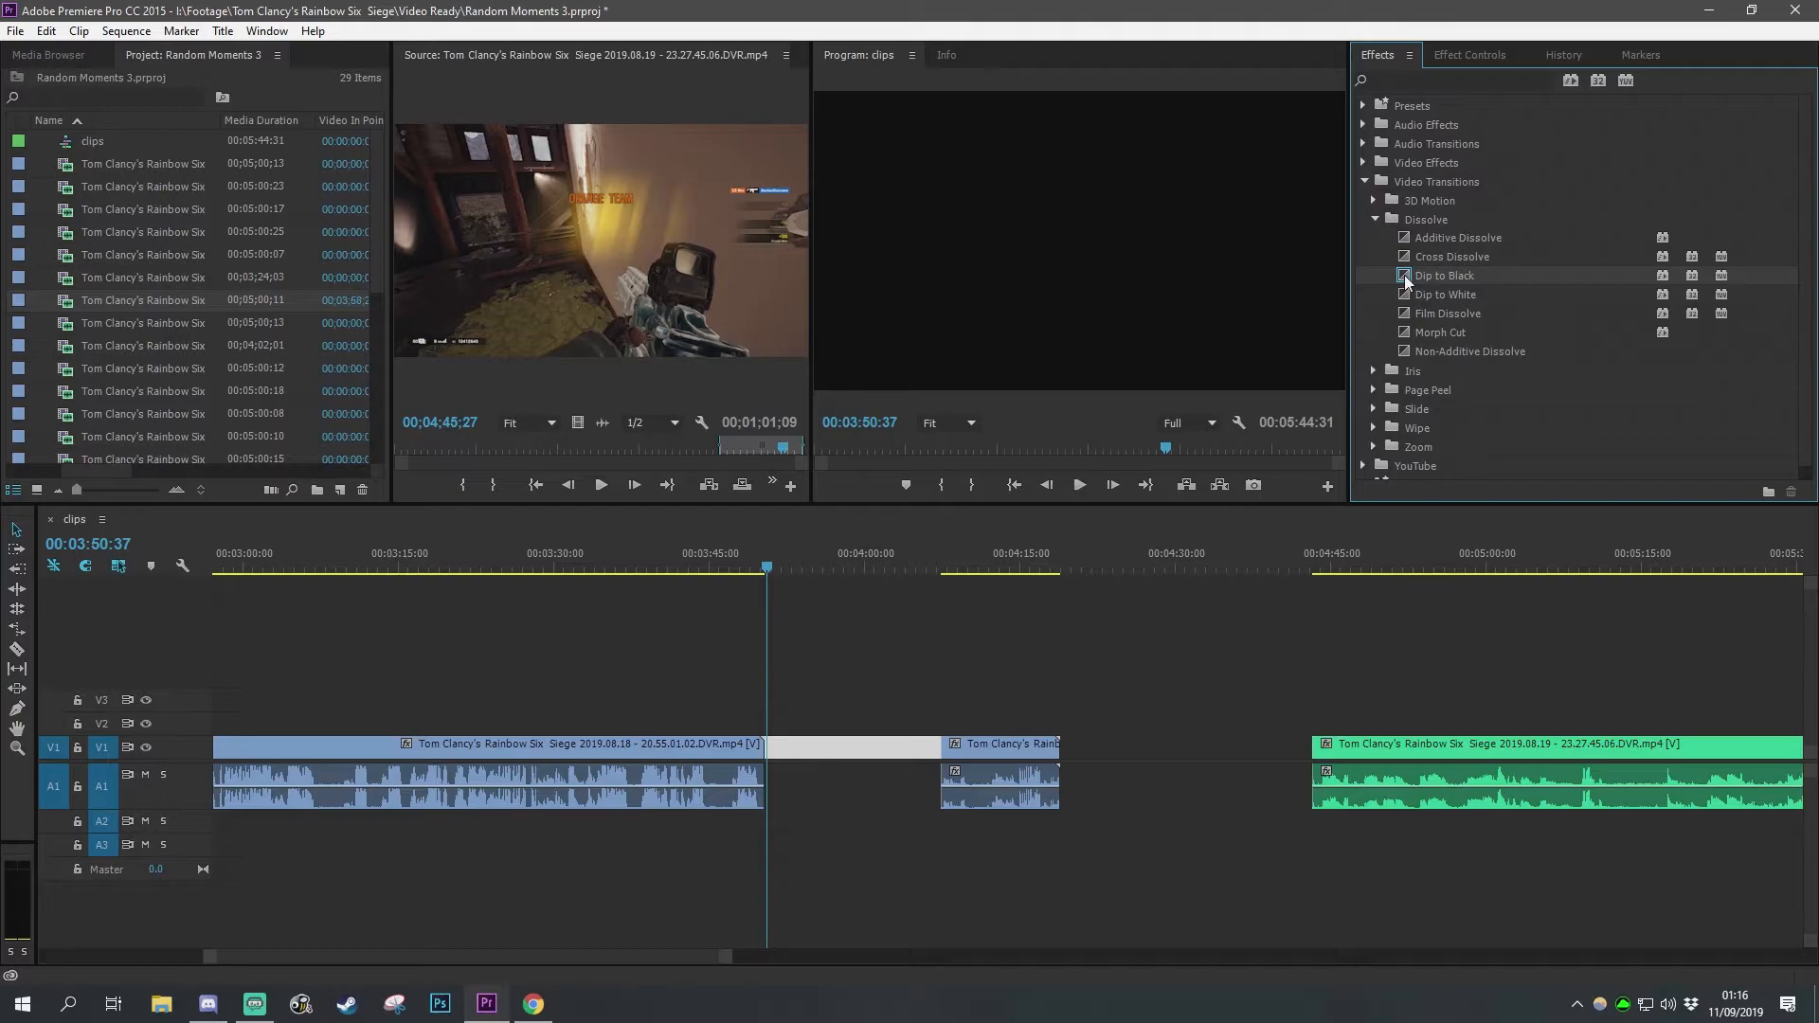
{"action": "right_click", "coordinate": [1427, 277]}
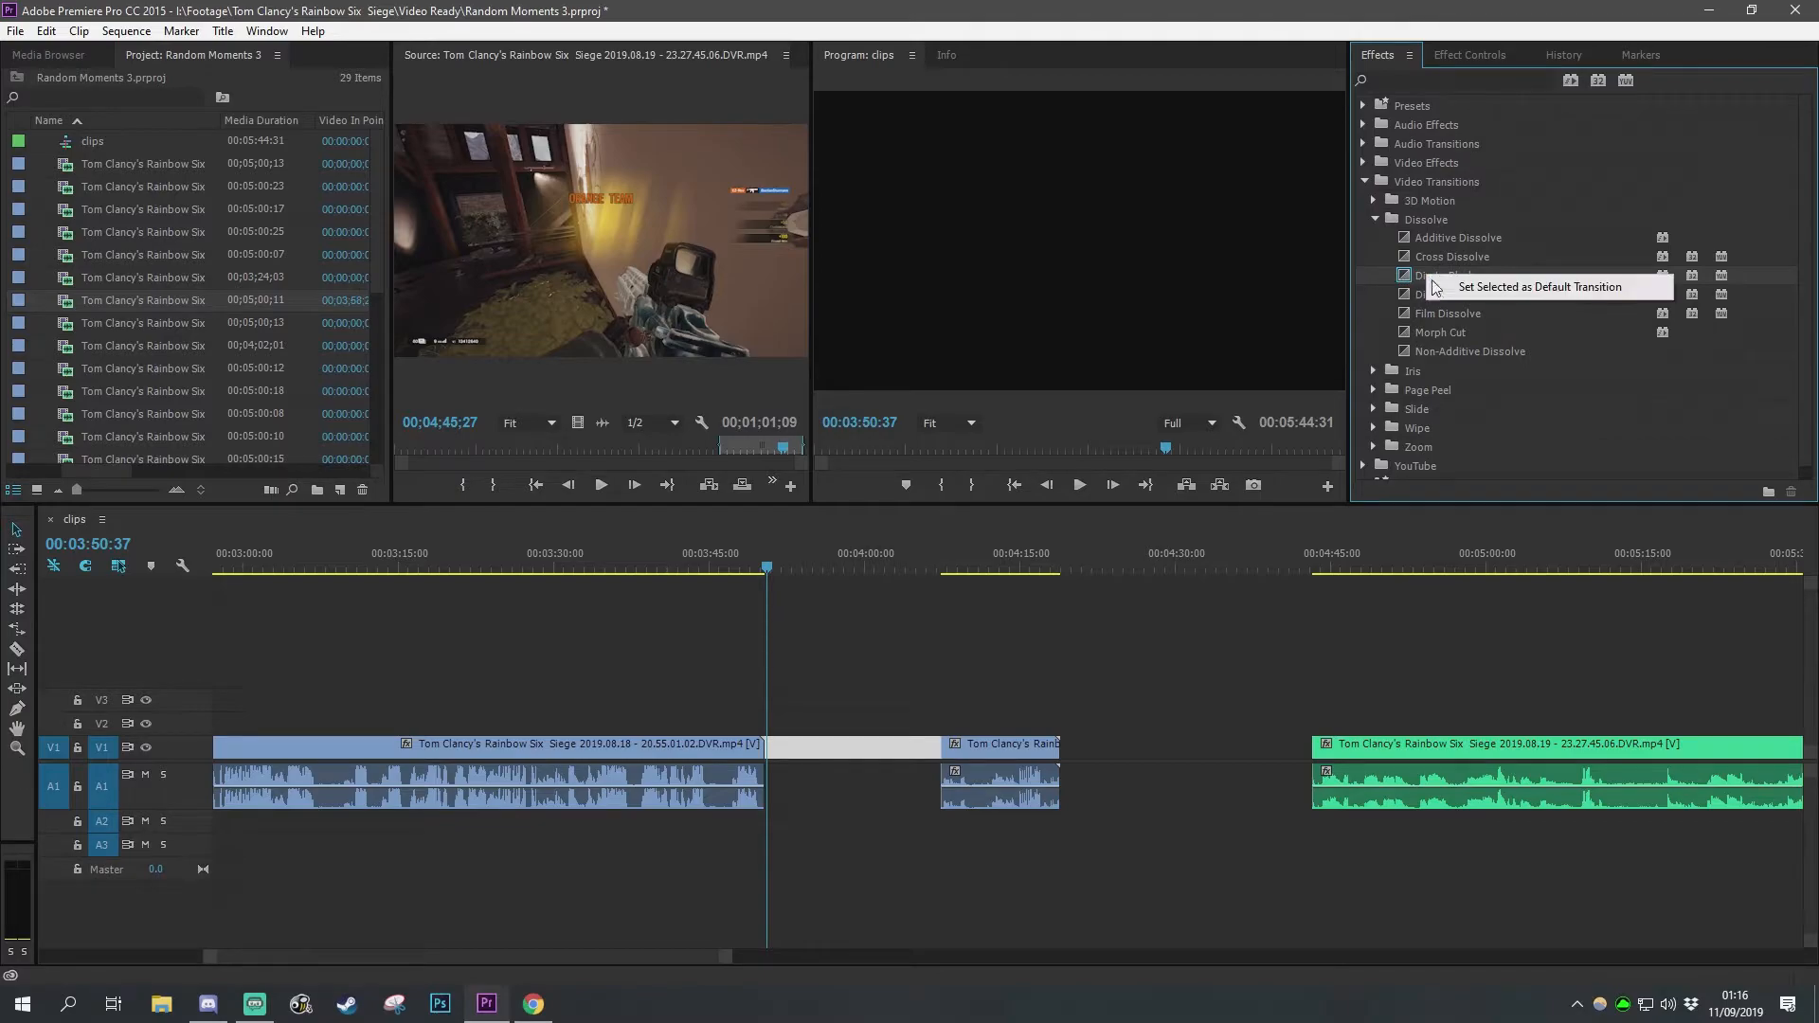
{"action": "left_click", "coordinate": [1516, 290]}
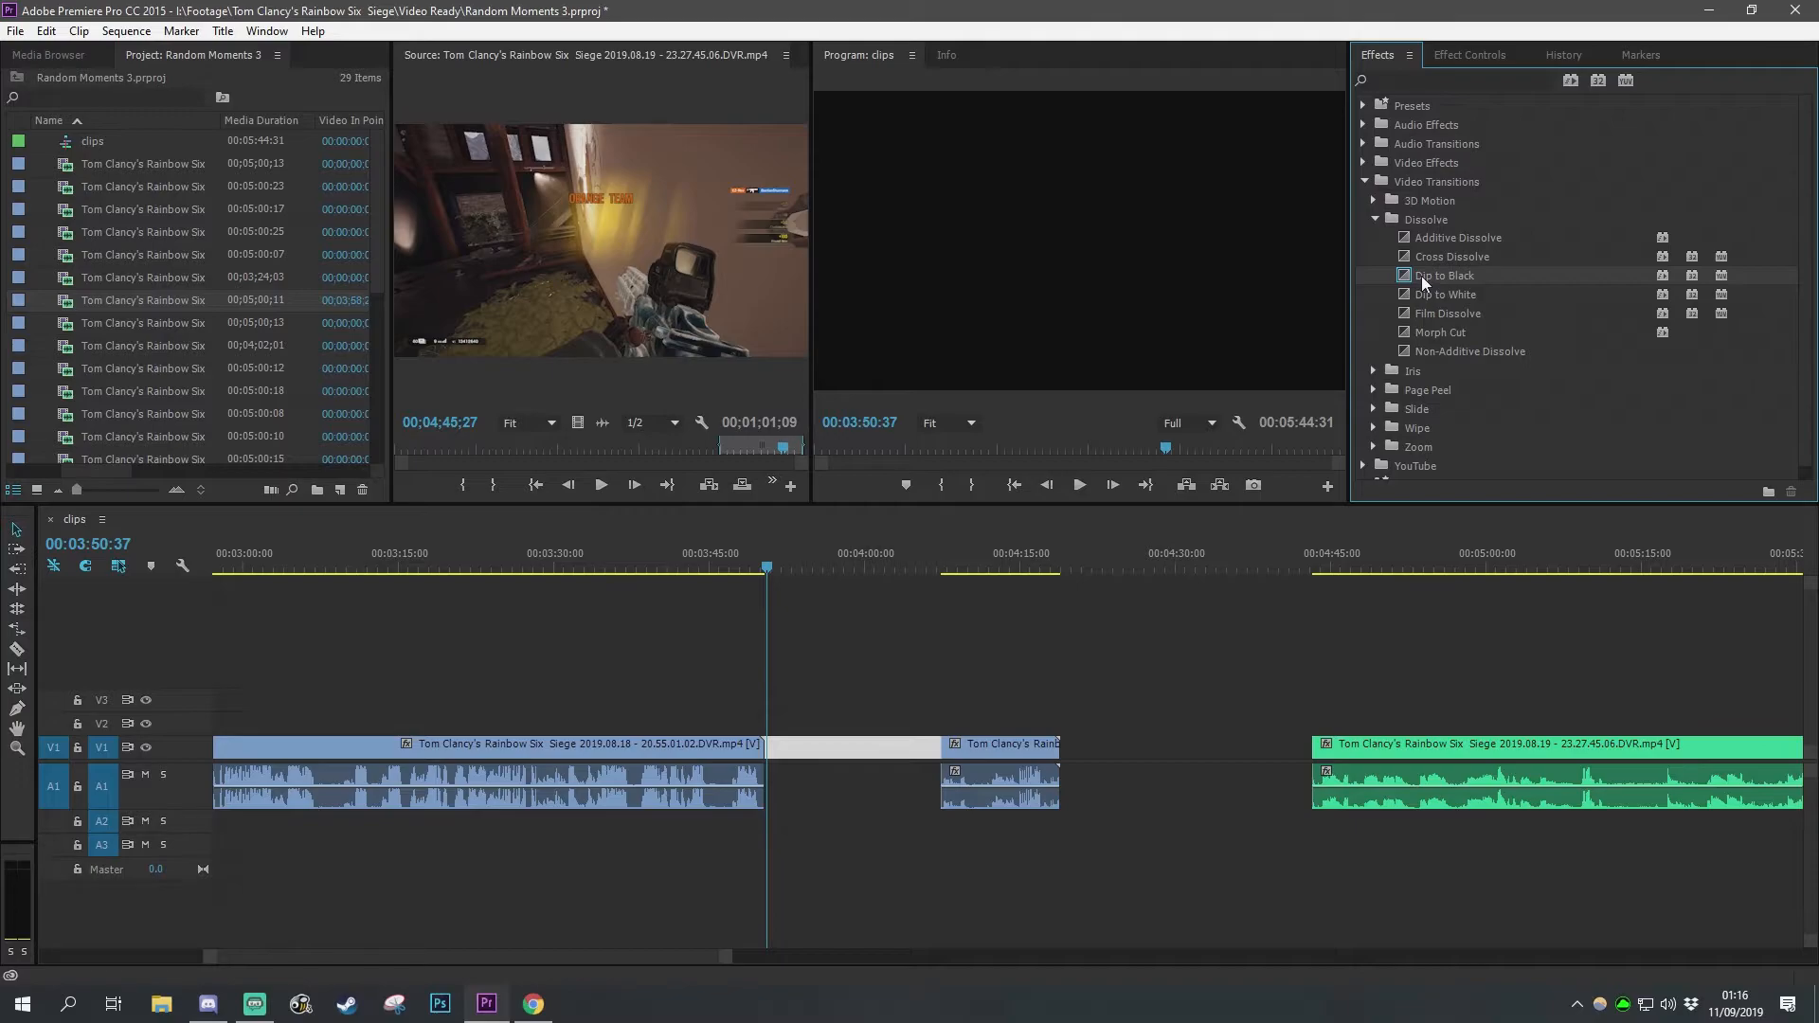
Step: Move the trimmed piece flush against the first clip and apply the YouTube Iris Round preset to its start
{"action": "scroll", "coordinate": [1421, 275], "scroll_direction": "down", "scroll_amount": 1}
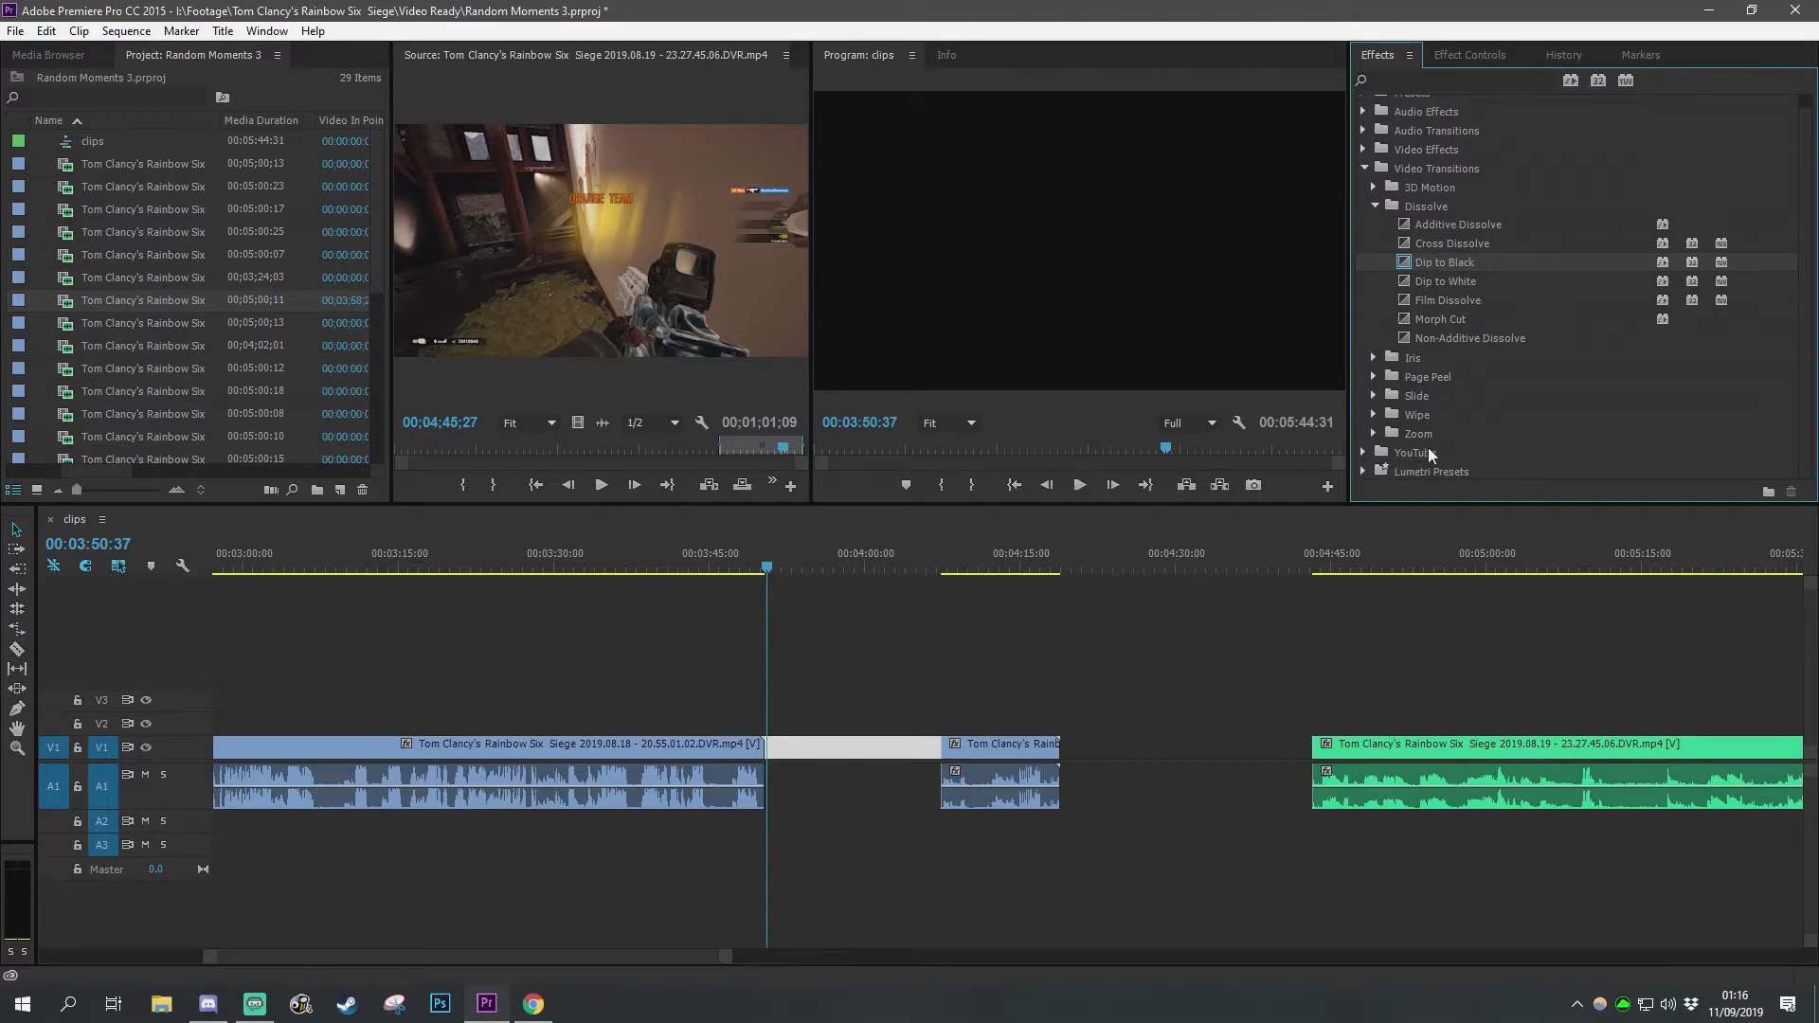
{"action": "left_click", "coordinate": [1375, 206]}
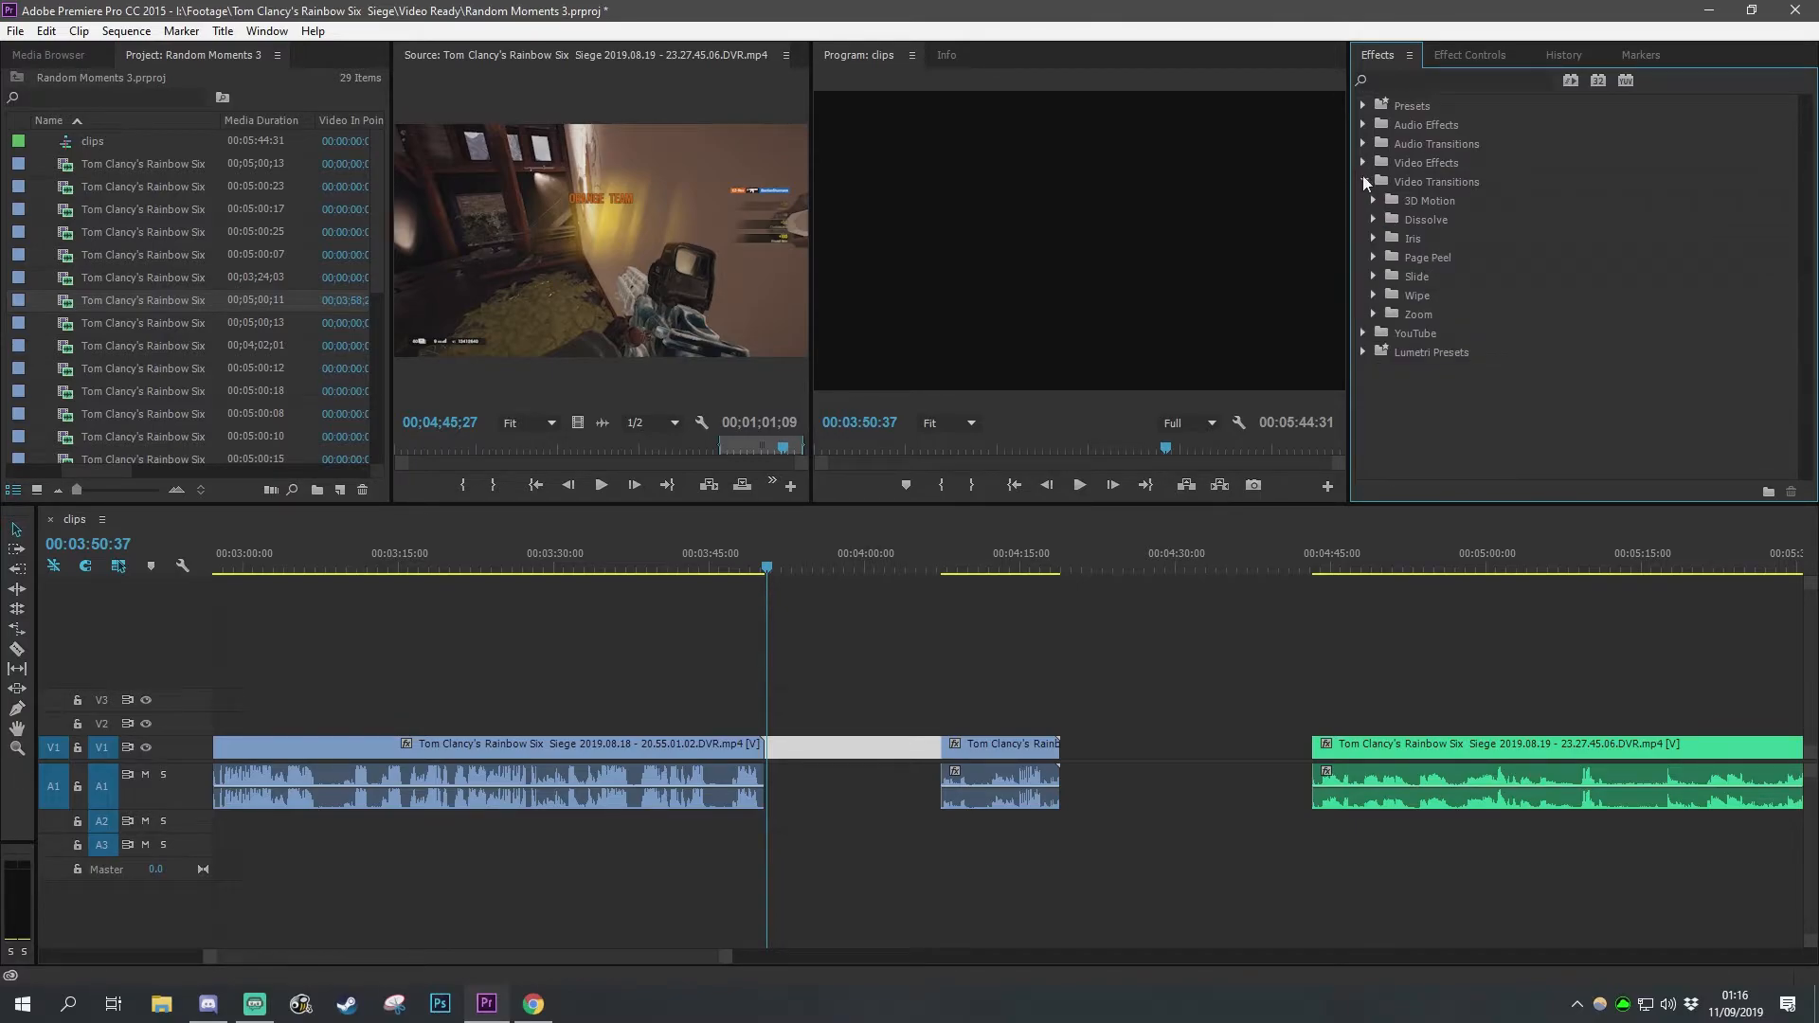
{"action": "left_click", "coordinate": [1364, 181]}
{"action": "left_click", "coordinate": [1363, 200]}
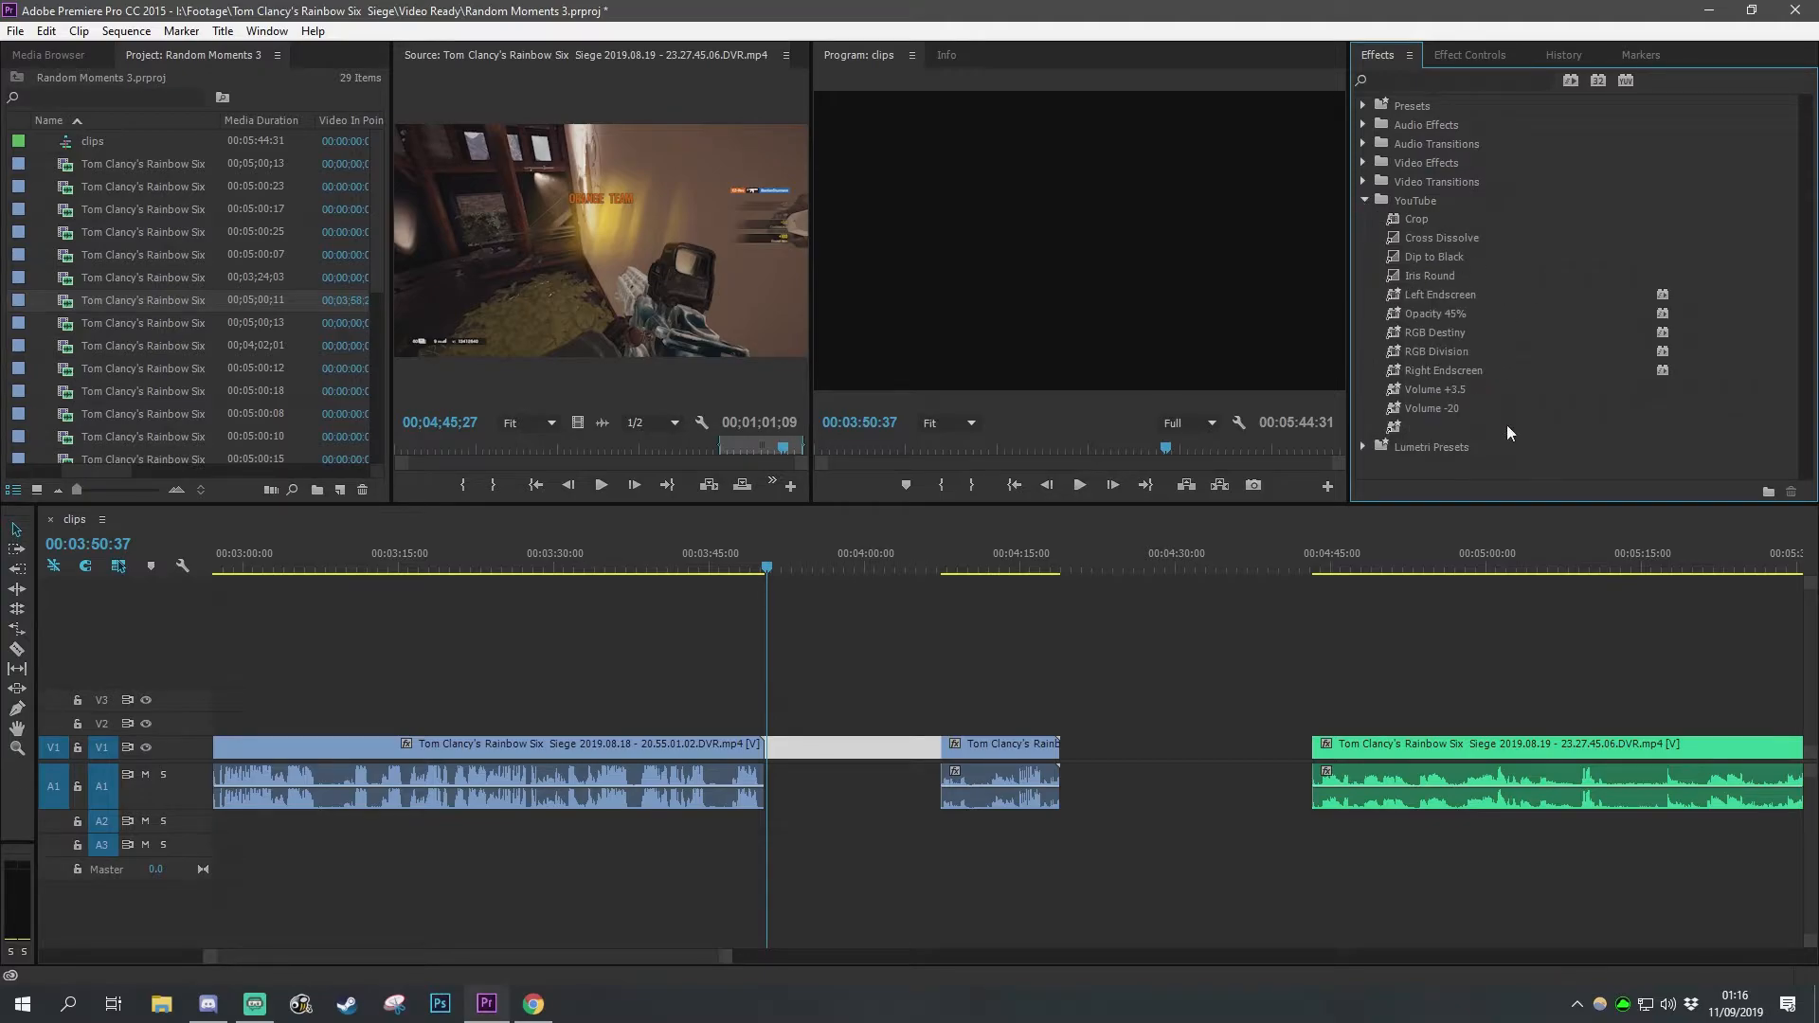
{"action": "left_click", "coordinate": [1442, 273]}
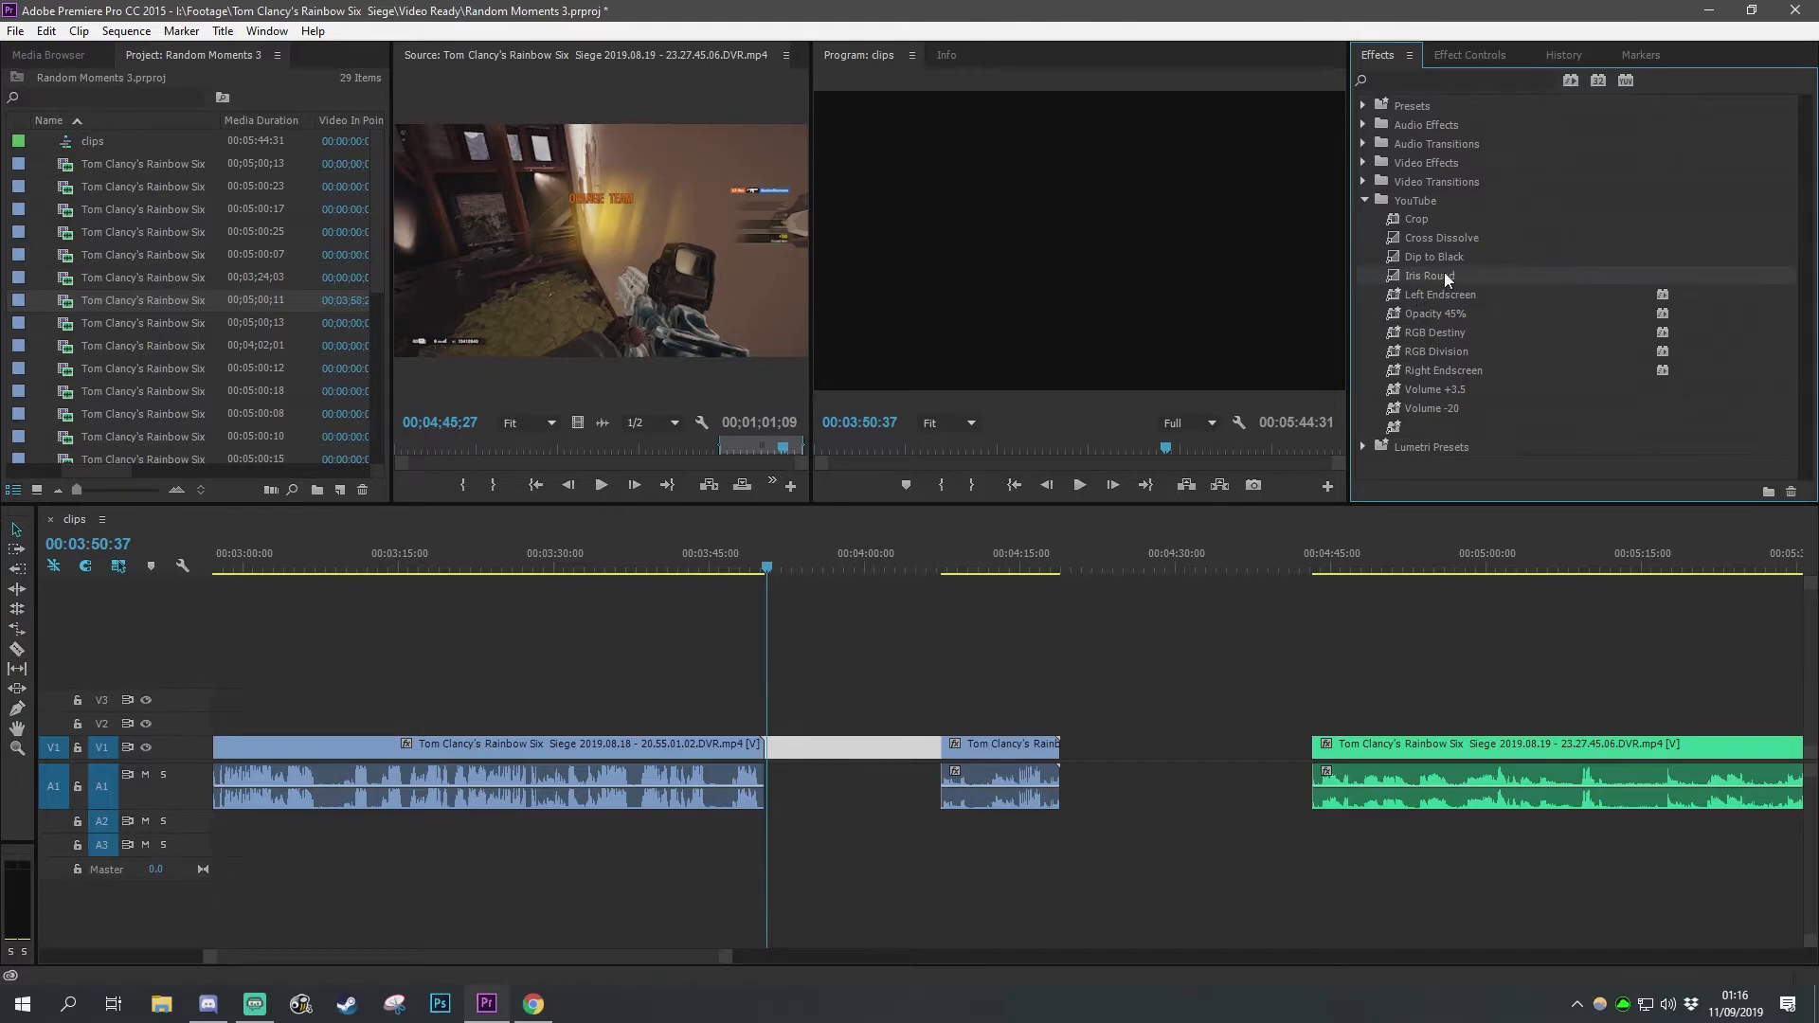
{"action": "left_click", "coordinate": [1001, 715]}
{"action": "left_click_drag", "start_coordinate": [969, 750], "coordinate": [827, 742]}
{"action": "left_click", "coordinate": [856, 567]}
{"action": "left_click_drag", "start_coordinate": [1419, 271], "coordinate": [784, 758]}
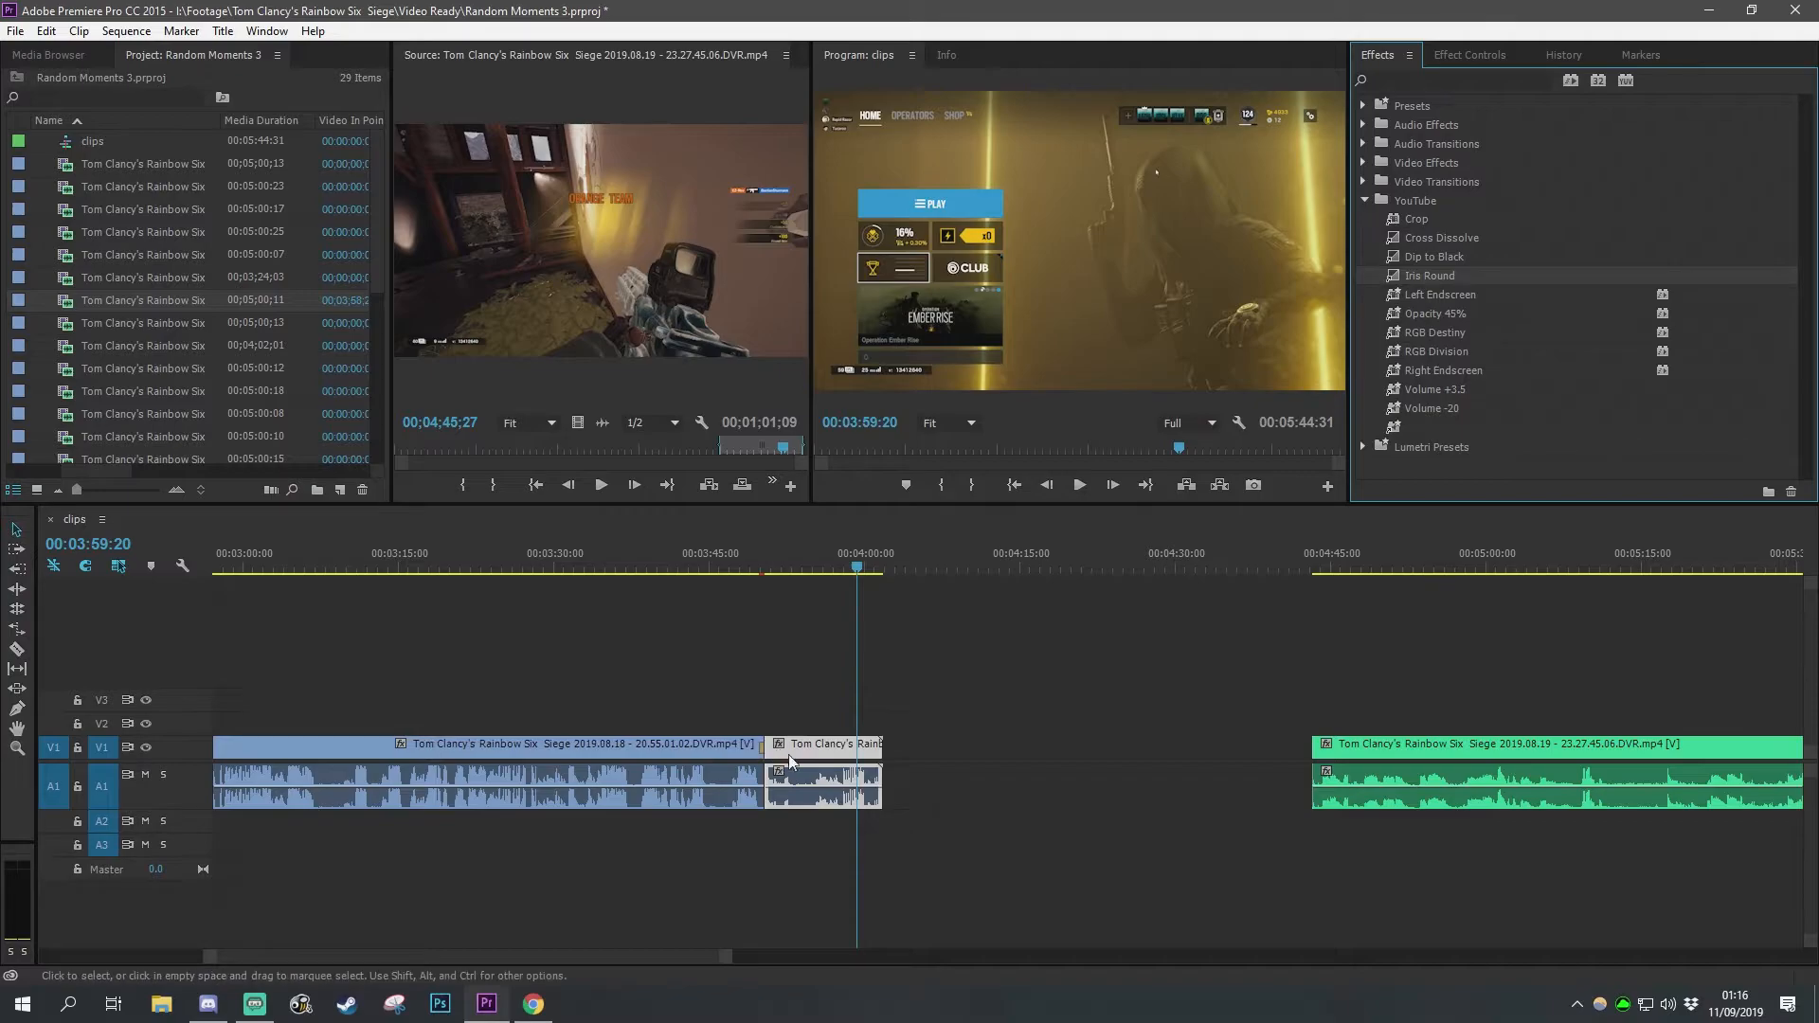
Step: Preview the join between the first clip and the trimmed piece
{"action": "left_click", "coordinate": [758, 559]}
{"action": "key", "text": "space"}
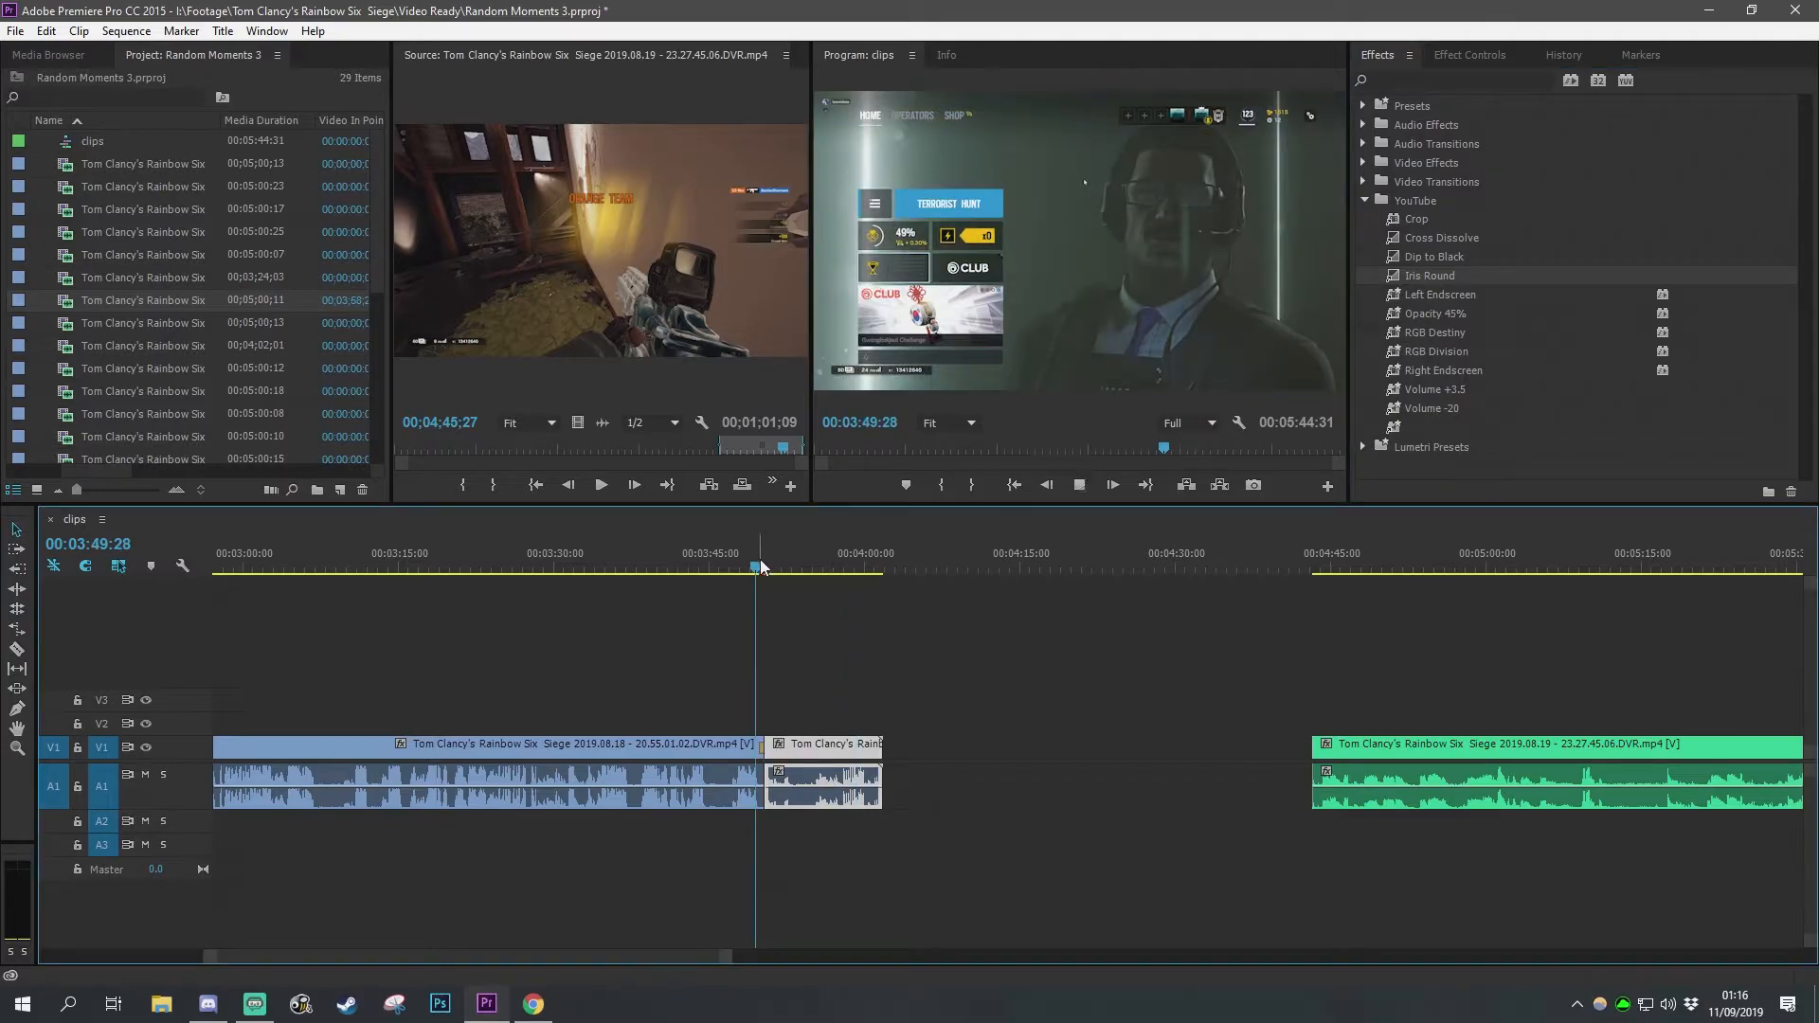
{"action": "key", "text": "space"}
{"action": "left_click", "coordinate": [758, 561]}
{"action": "key", "text": "space"}
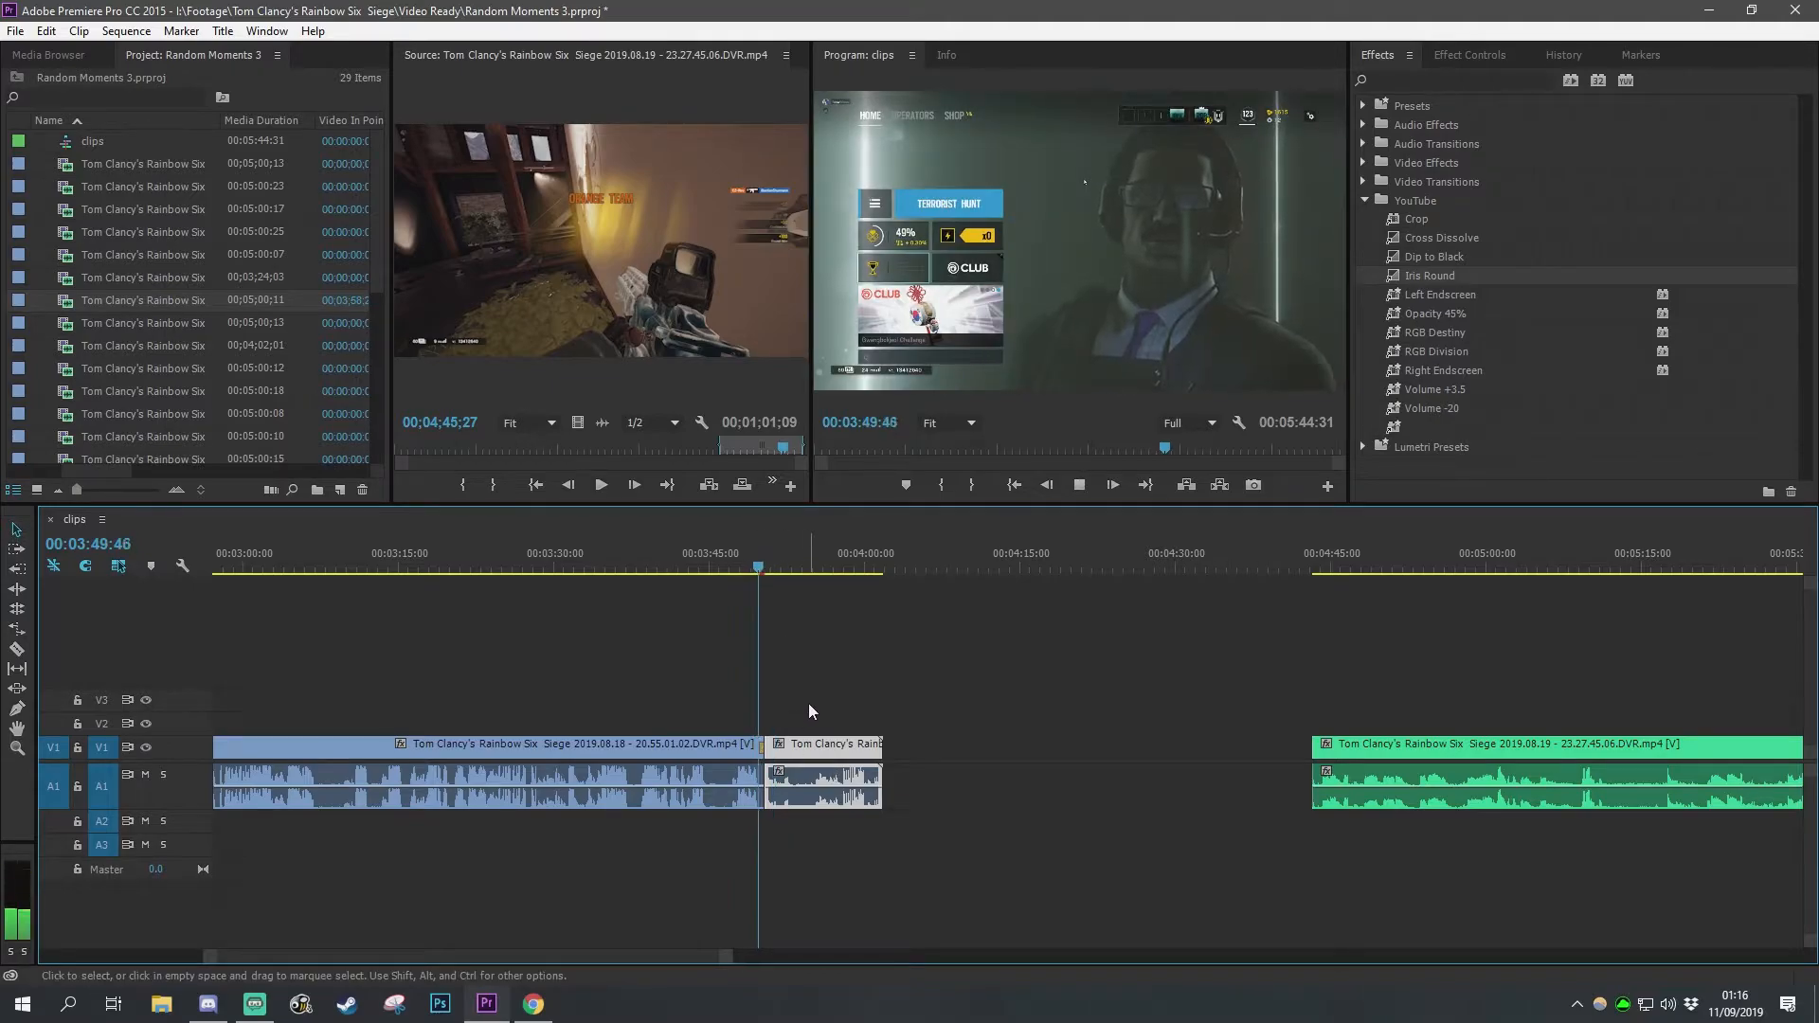
{"action": "key", "text": "space"}
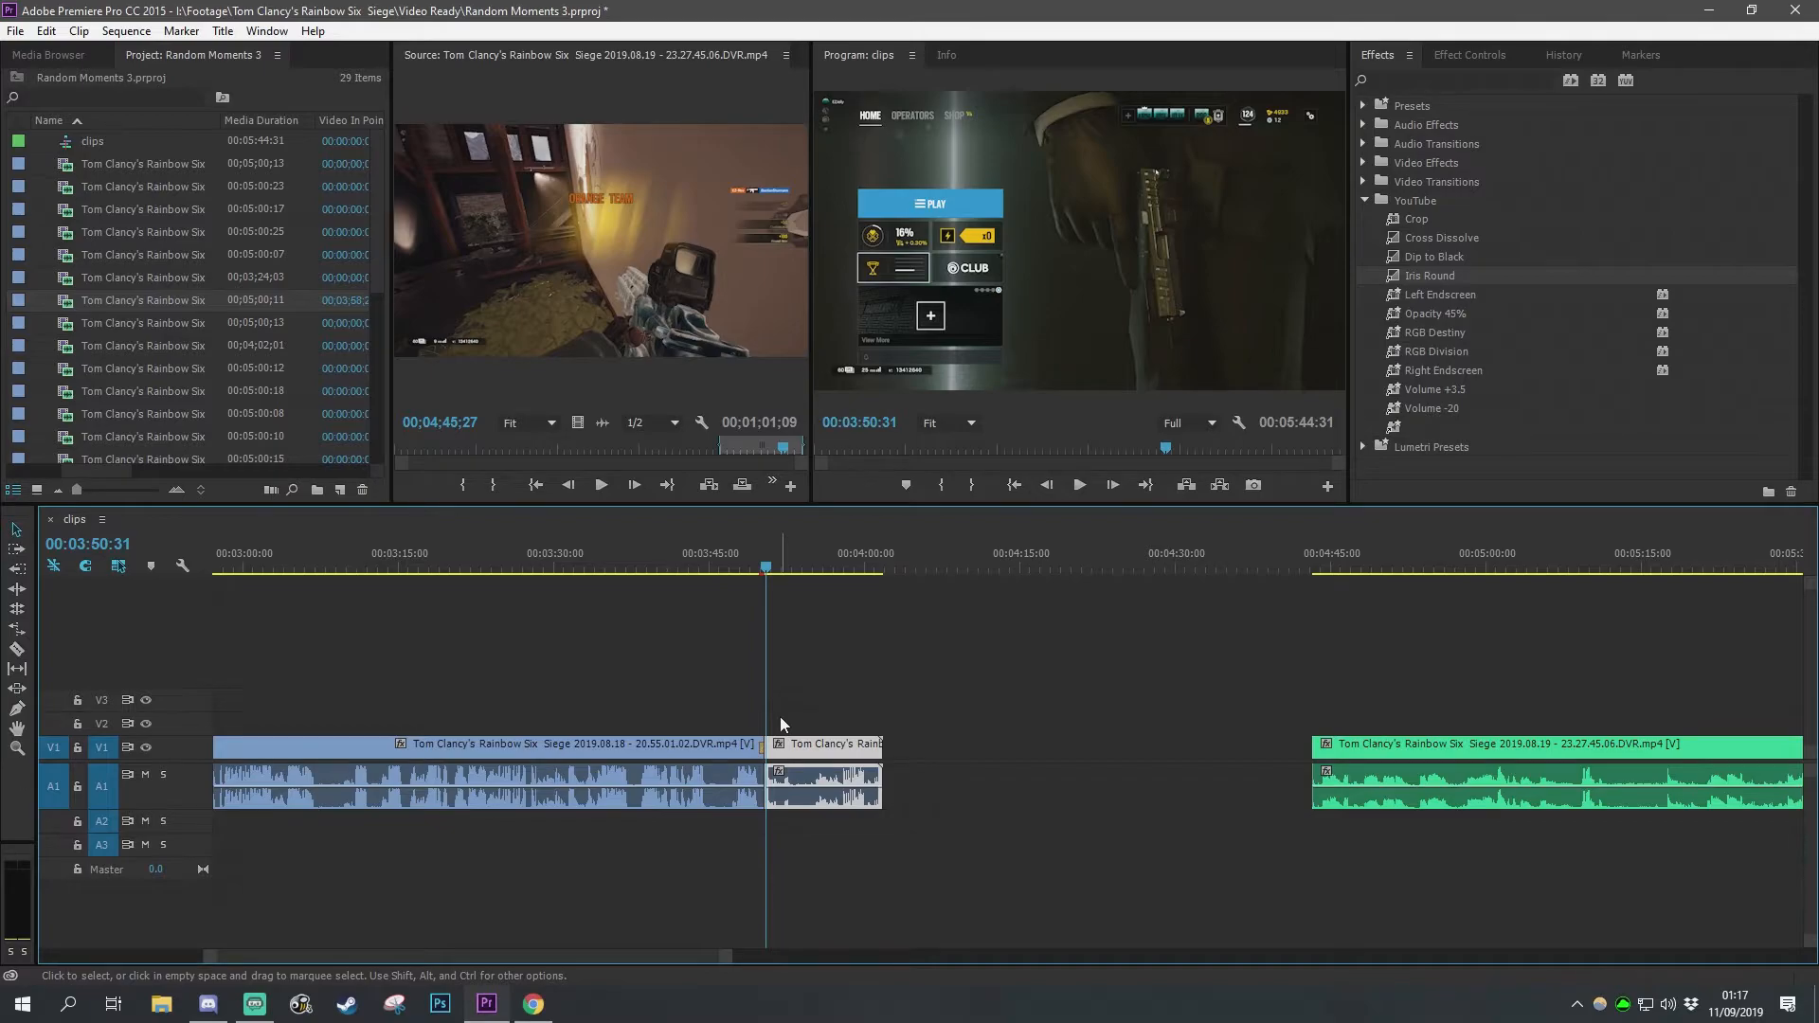
{"action": "left_click", "coordinate": [781, 716]}
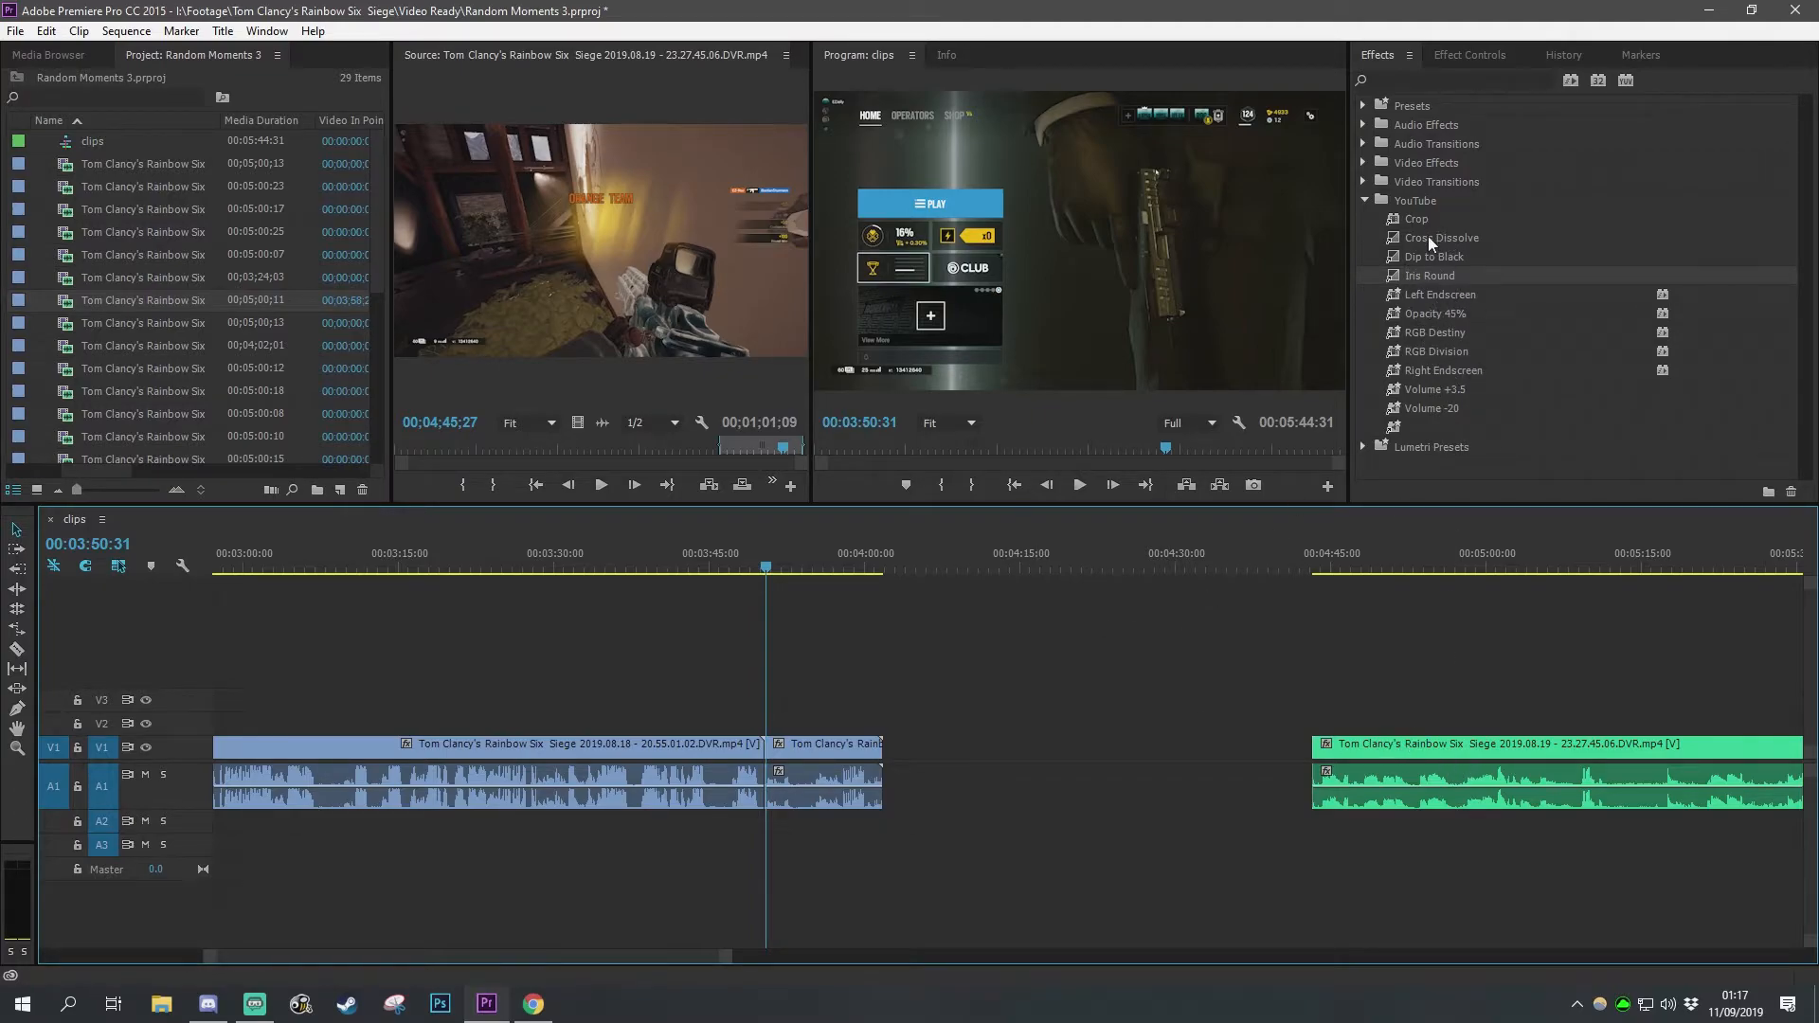
Step: Rearrange the clips so the green clip follows the first clip, with the trimmed piece placed after it
{"action": "left_click_drag", "start_coordinate": [1425, 254], "coordinate": [1280, 678]}
{"action": "left_click_drag", "start_coordinate": [873, 770], "coordinate": [1503, 503]}
{"action": "left_click_drag", "start_coordinate": [1385, 745], "coordinate": [957, 777]}
{"action": "left_click_drag", "start_coordinate": [1056, 722], "coordinate": [938, 781]}
{"action": "left_click_drag", "start_coordinate": [796, 748], "coordinate": [1386, 779]}
{"action": "mouse_move", "coordinate": [1230, 750]}
{"action": "left_mouse_down"}
{"action": "mouse_move", "coordinate": [1133, 759]}
{"action": "mouse_move", "coordinate": [1217, 754]}
{"action": "left_mouse_up"}
Step: Apply the default transition at the join between the first clip and the green clip
{"action": "left_click", "coordinate": [984, 568]}
{"action": "left_click", "coordinate": [821, 708]}
{"action": "right_click", "coordinate": [767, 755]}
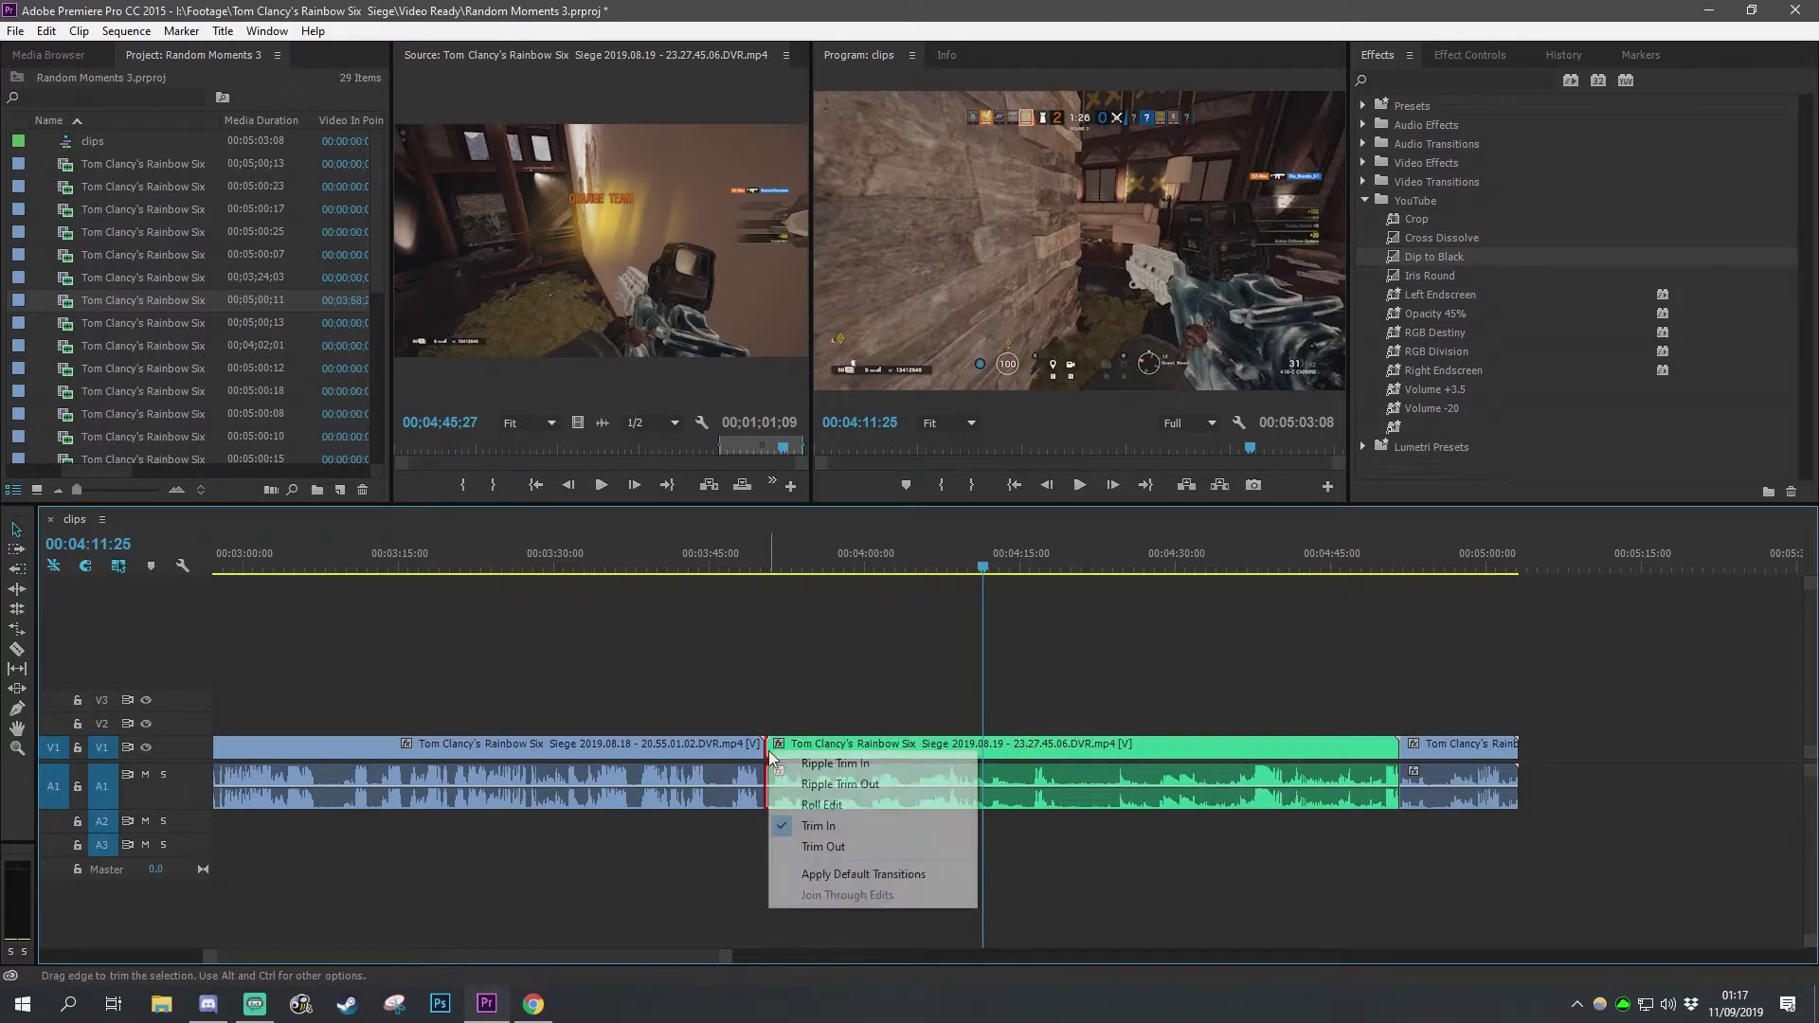
{"action": "left_click", "coordinate": [842, 873]}
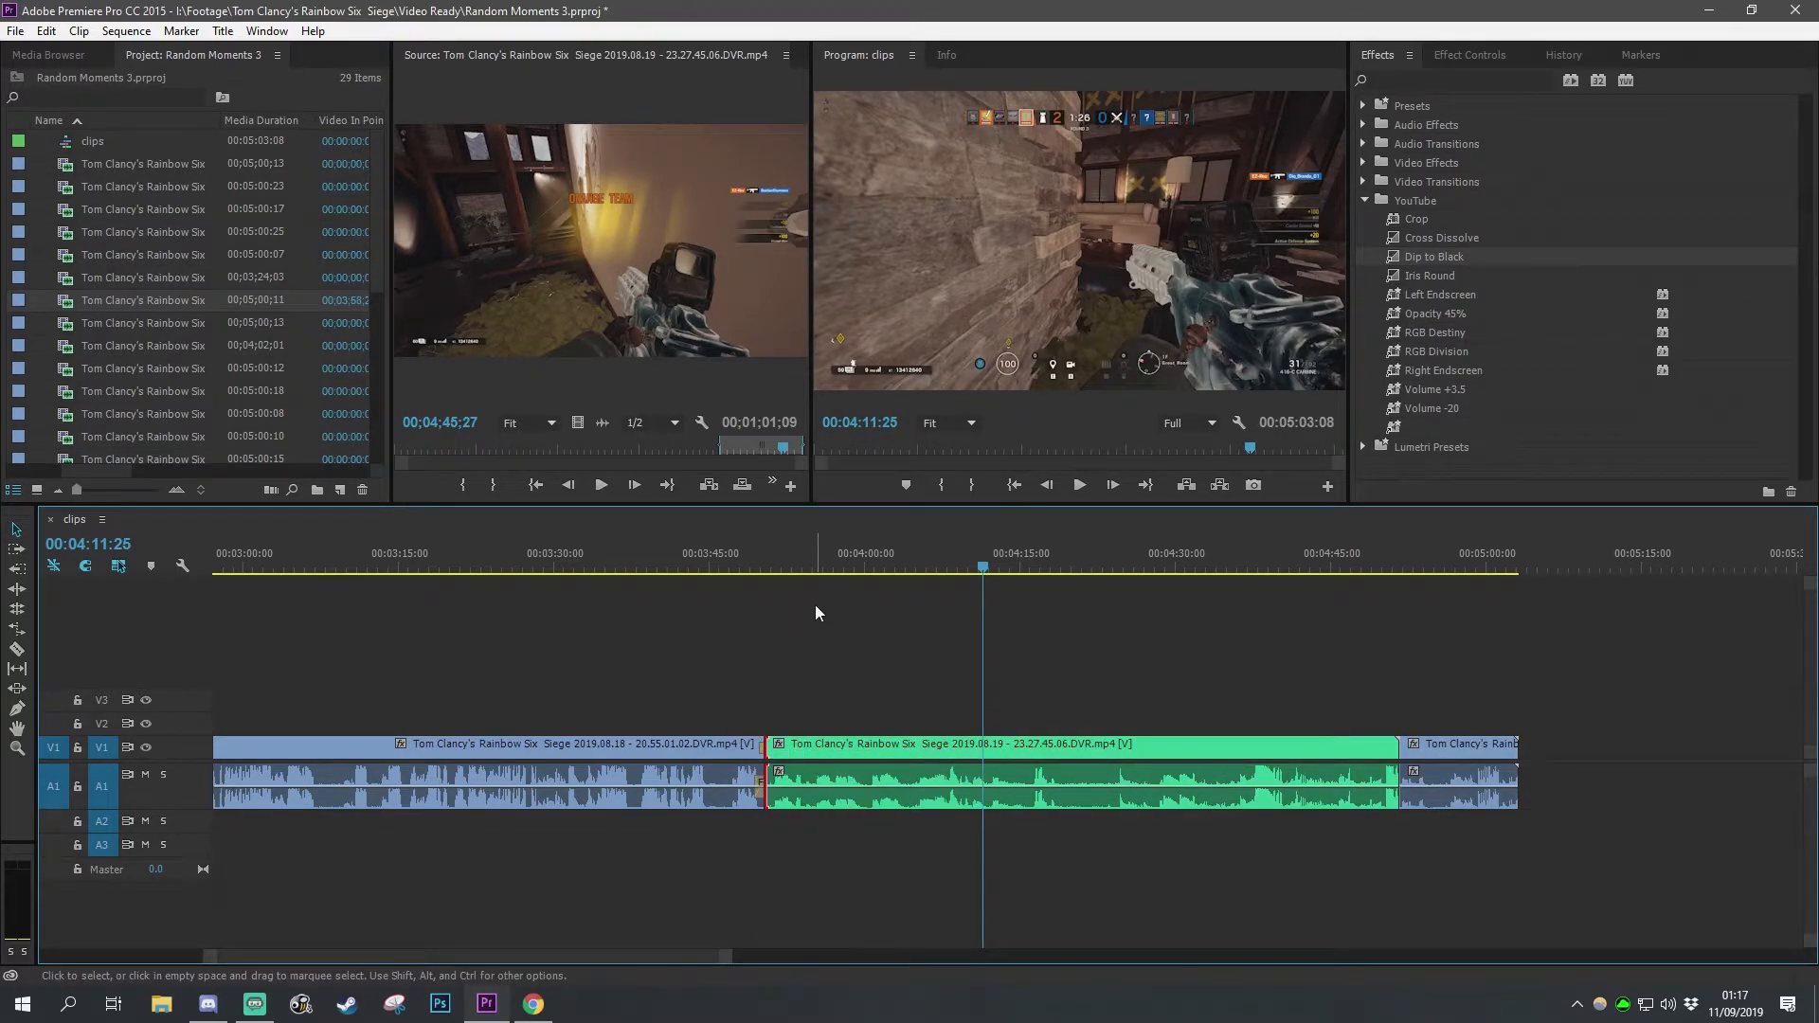
Step: Apply the default transition at the join between the green clip and the piece after it
{"action": "right_click", "coordinate": [1400, 755]}
{"action": "left_click", "coordinate": [1475, 873]}
{"action": "left_click", "coordinate": [810, 652]}
Step: Play back the sequence around both new transitions
{"action": "left_click", "coordinate": [756, 569]}
{"action": "key", "text": "space"}
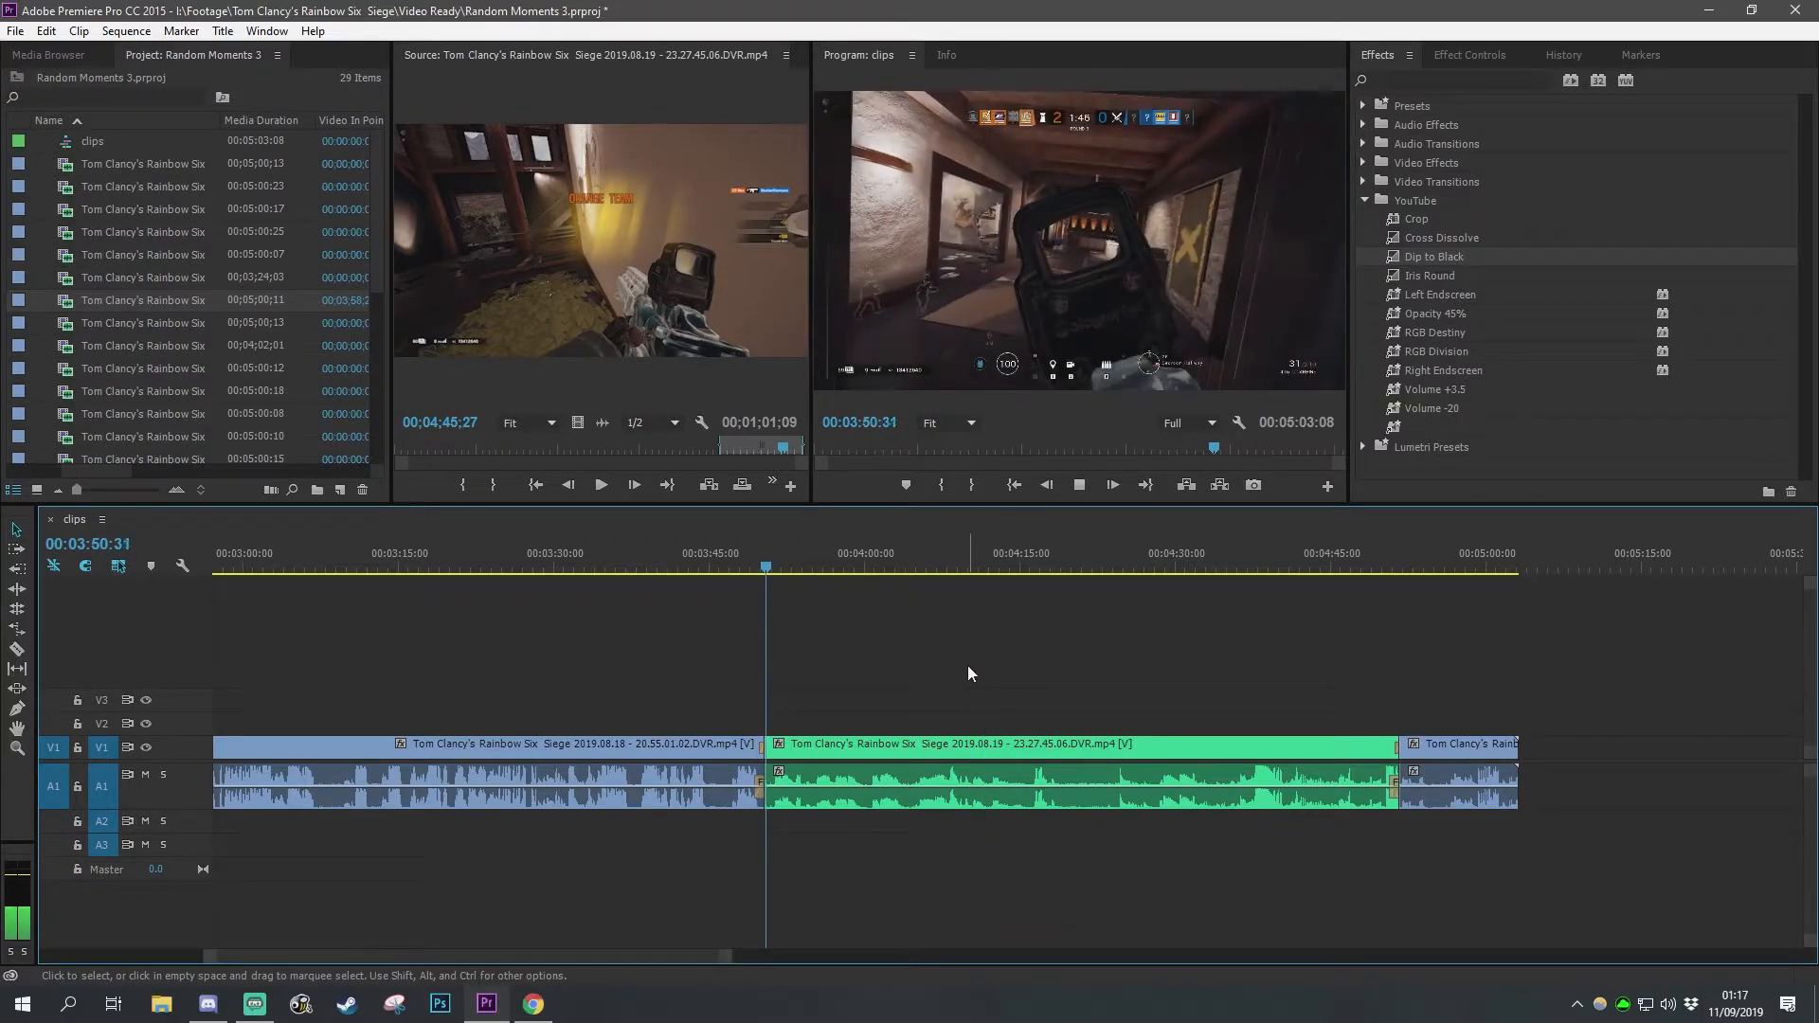
{"action": "left_click", "coordinate": [1391, 567]}
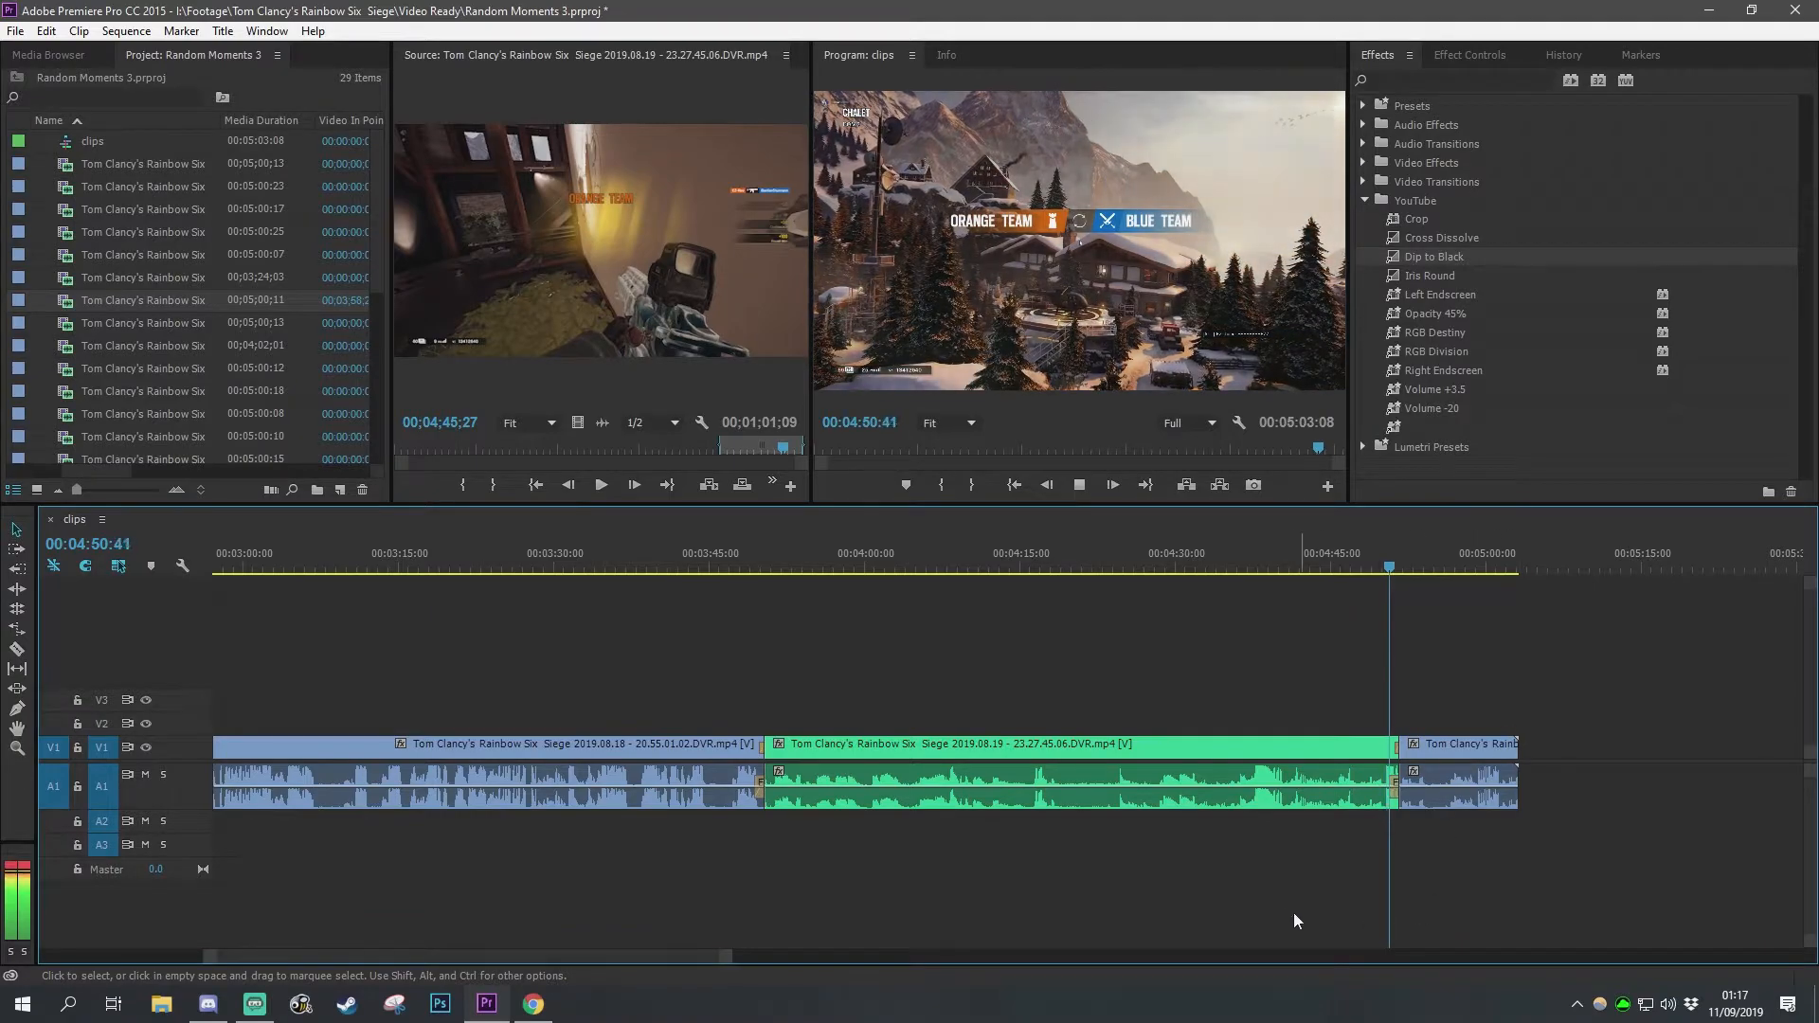
{"action": "key", "text": "space"}
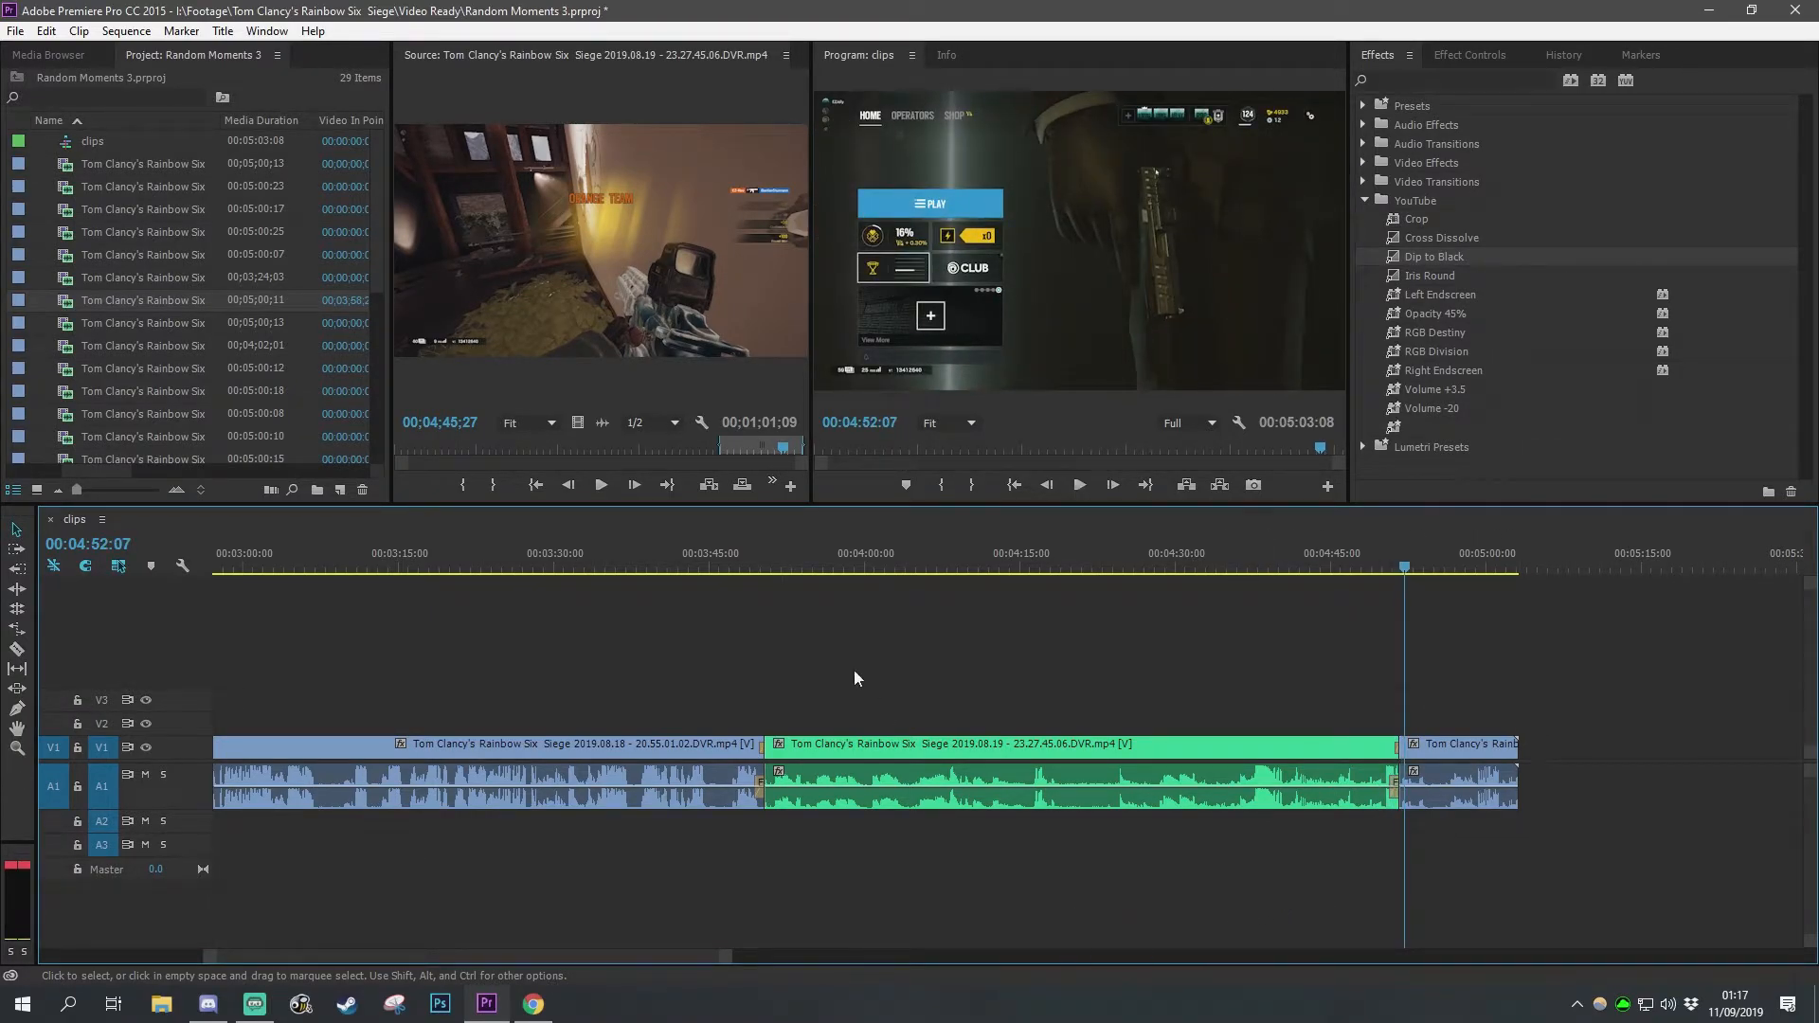
Step: Select all the clips and move them to the start of the sequence
{"action": "mouse_move", "coordinate": [692, 959]}
{"action": "left_mouse_down"}
{"action": "mouse_move", "coordinate": [595, 949]}
{"action": "mouse_move", "coordinate": [695, 953]}
{"action": "mouse_move", "coordinate": [657, 954]}
{"action": "left_mouse_up"}
{"action": "scroll", "coordinate": [754, 891], "scroll_direction": "down", "scroll_amount": 4}
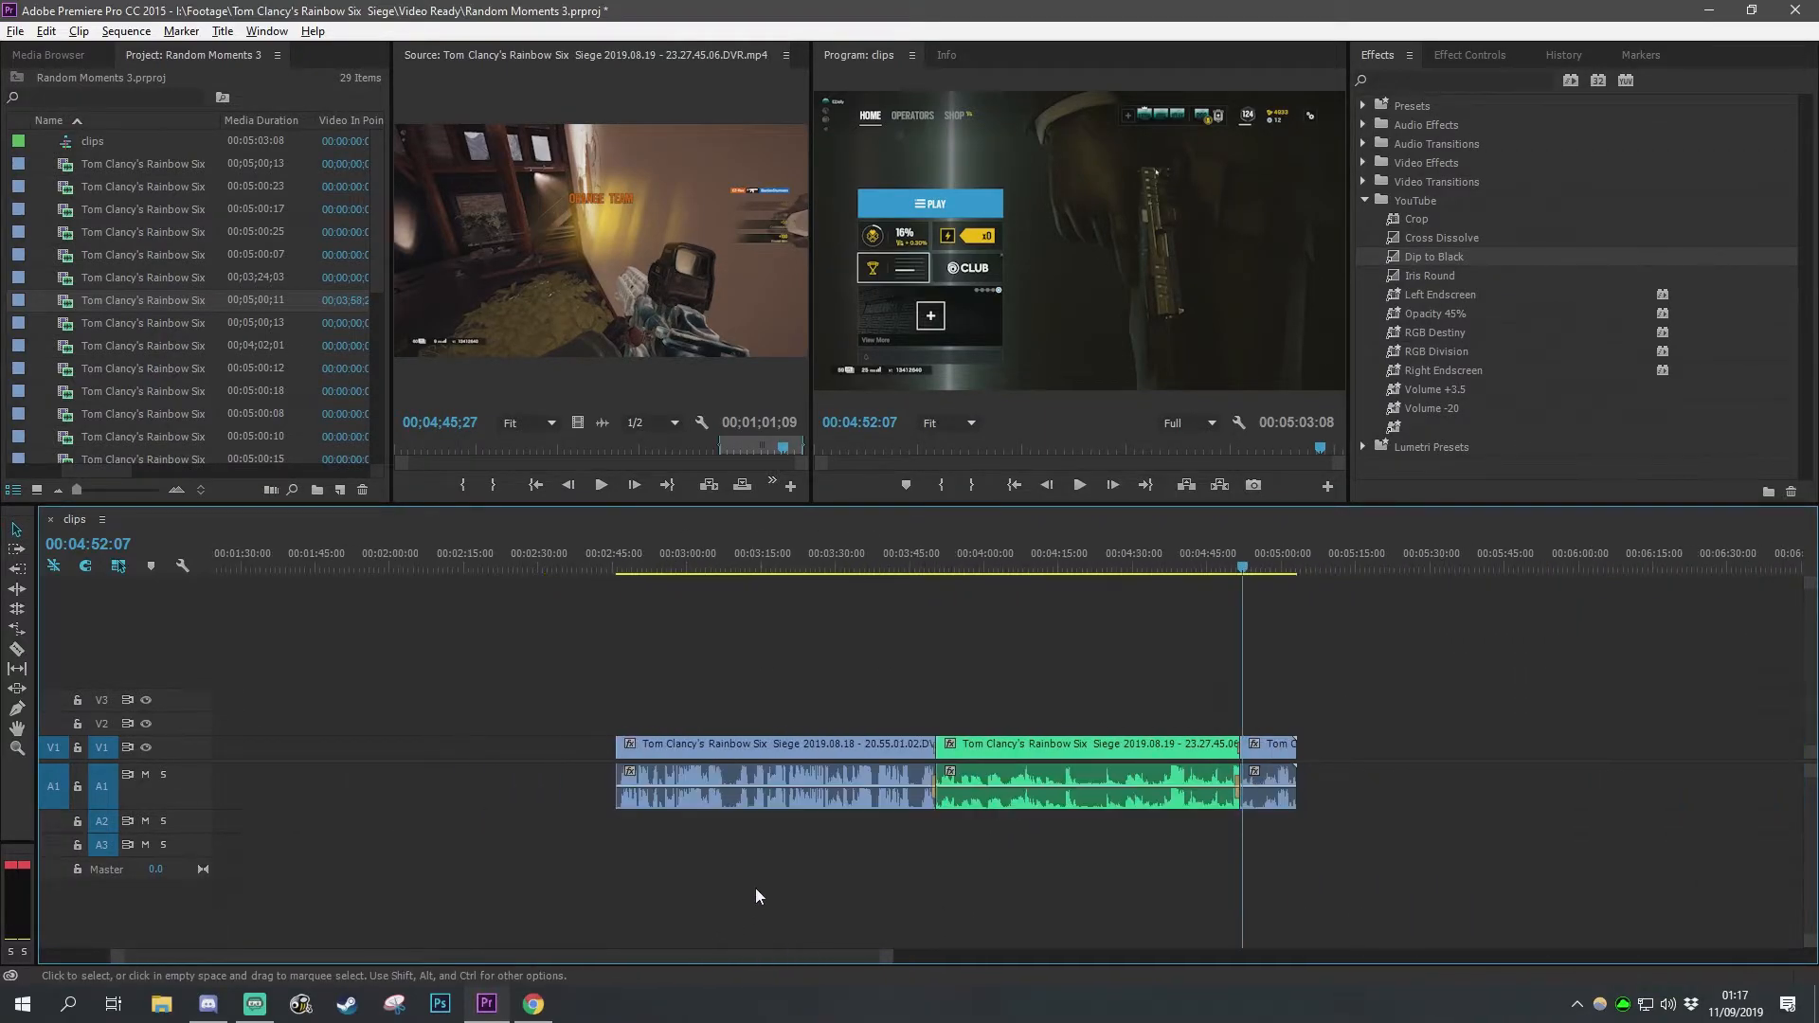
{"action": "left_click_drag", "start_coordinate": [528, 872], "coordinate": [1178, 650]}
{"action": "left_click_drag", "start_coordinate": [912, 754], "coordinate": [481, 754]}
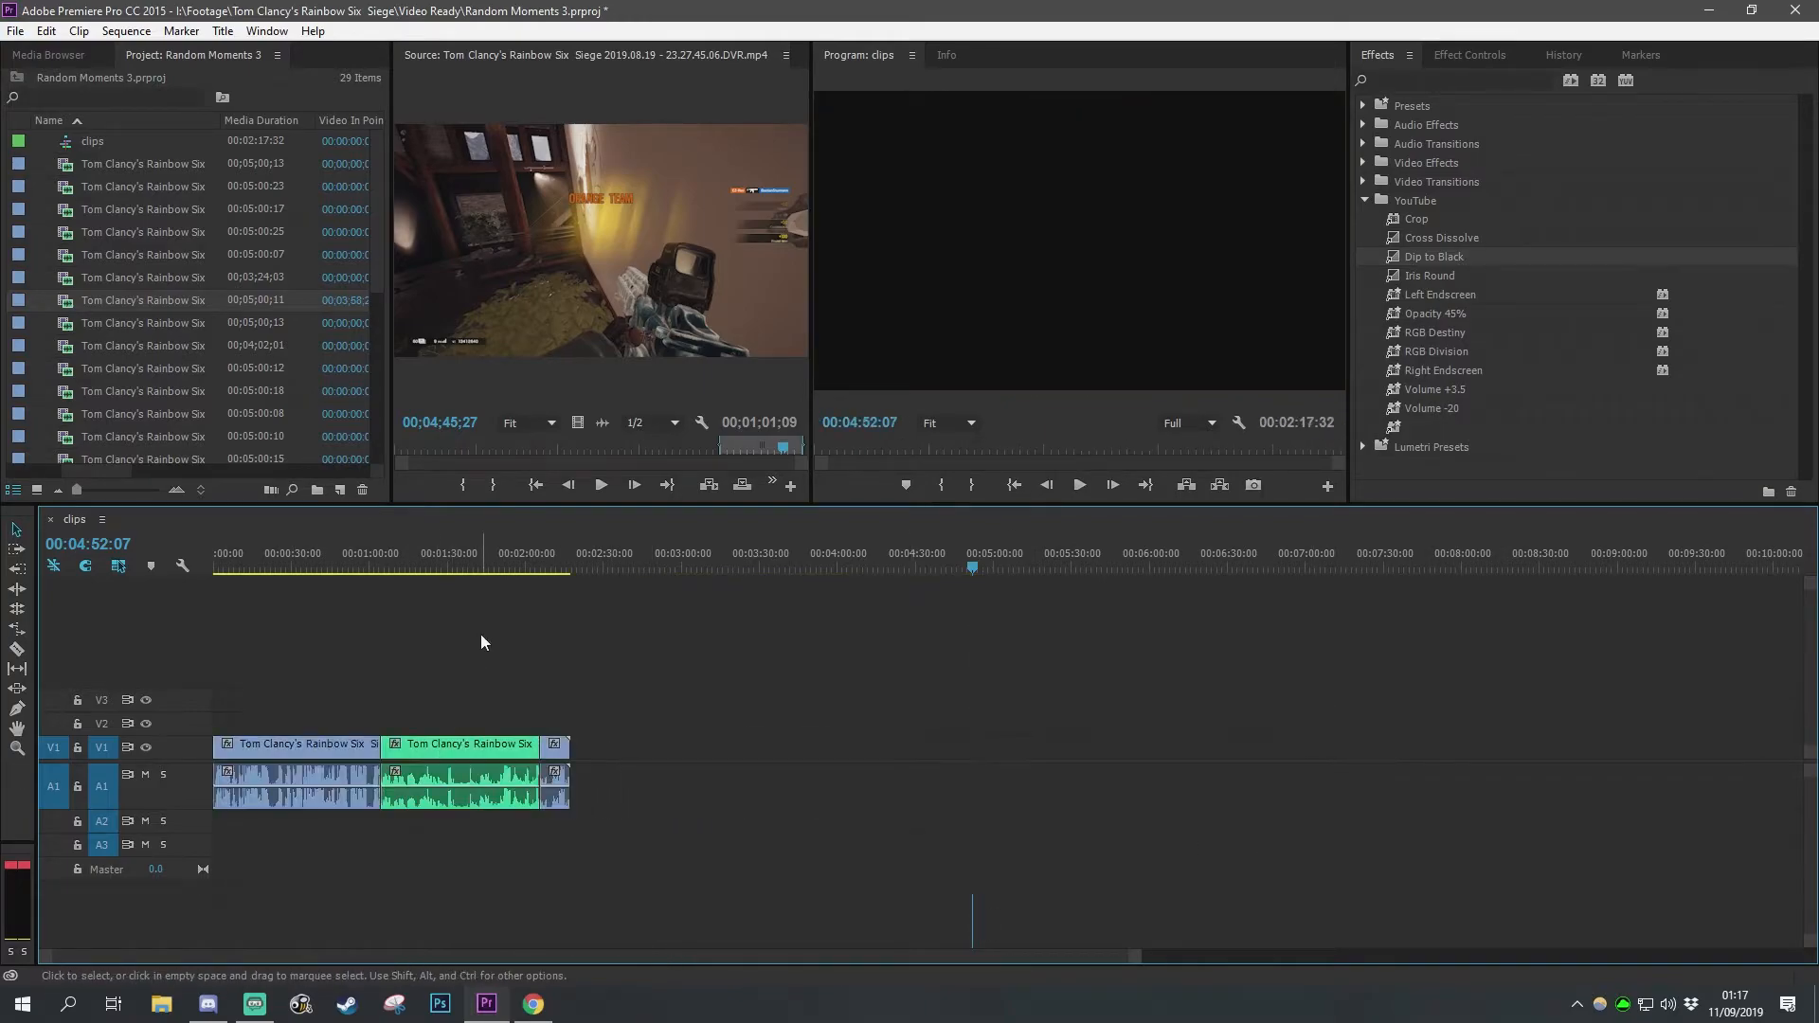
Step: Create a new default still title at the 37-second mark reading RANDOMMOMENTS #3
{"action": "left_click", "coordinate": [310, 560]}
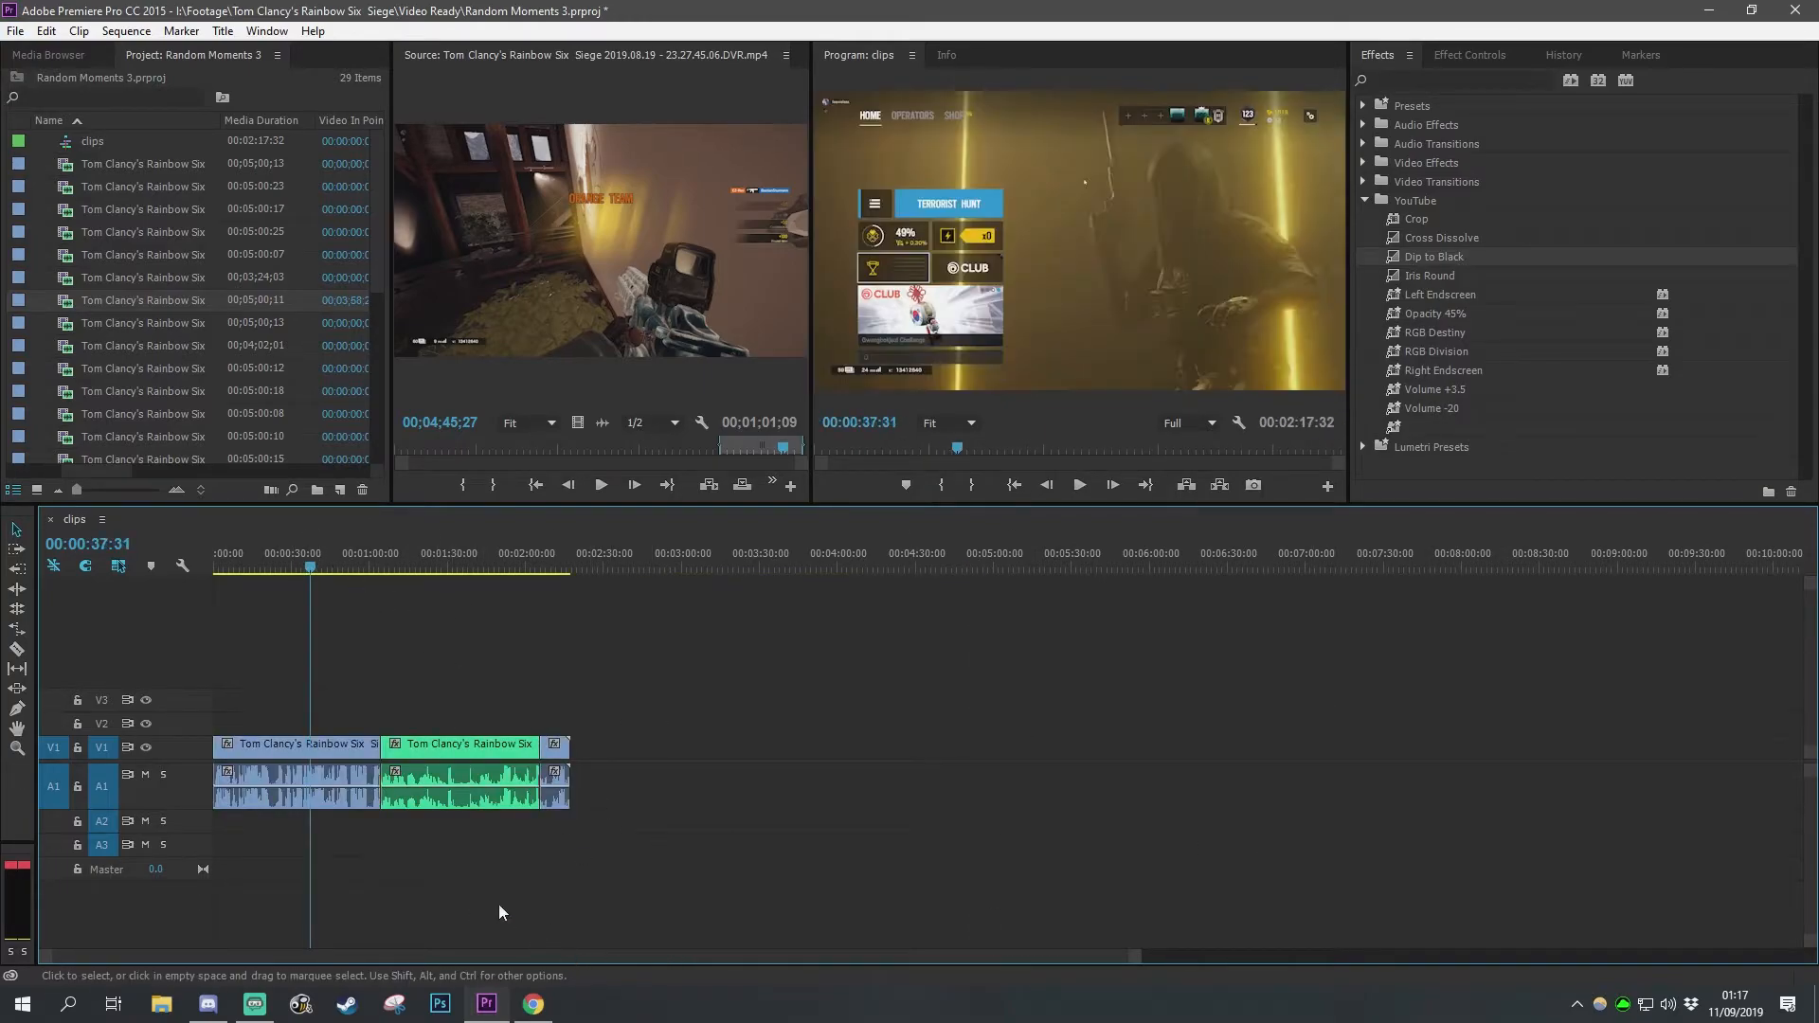
{"action": "scroll", "coordinate": [265, 834], "scroll_direction": "up", "scroll_amount": 9}
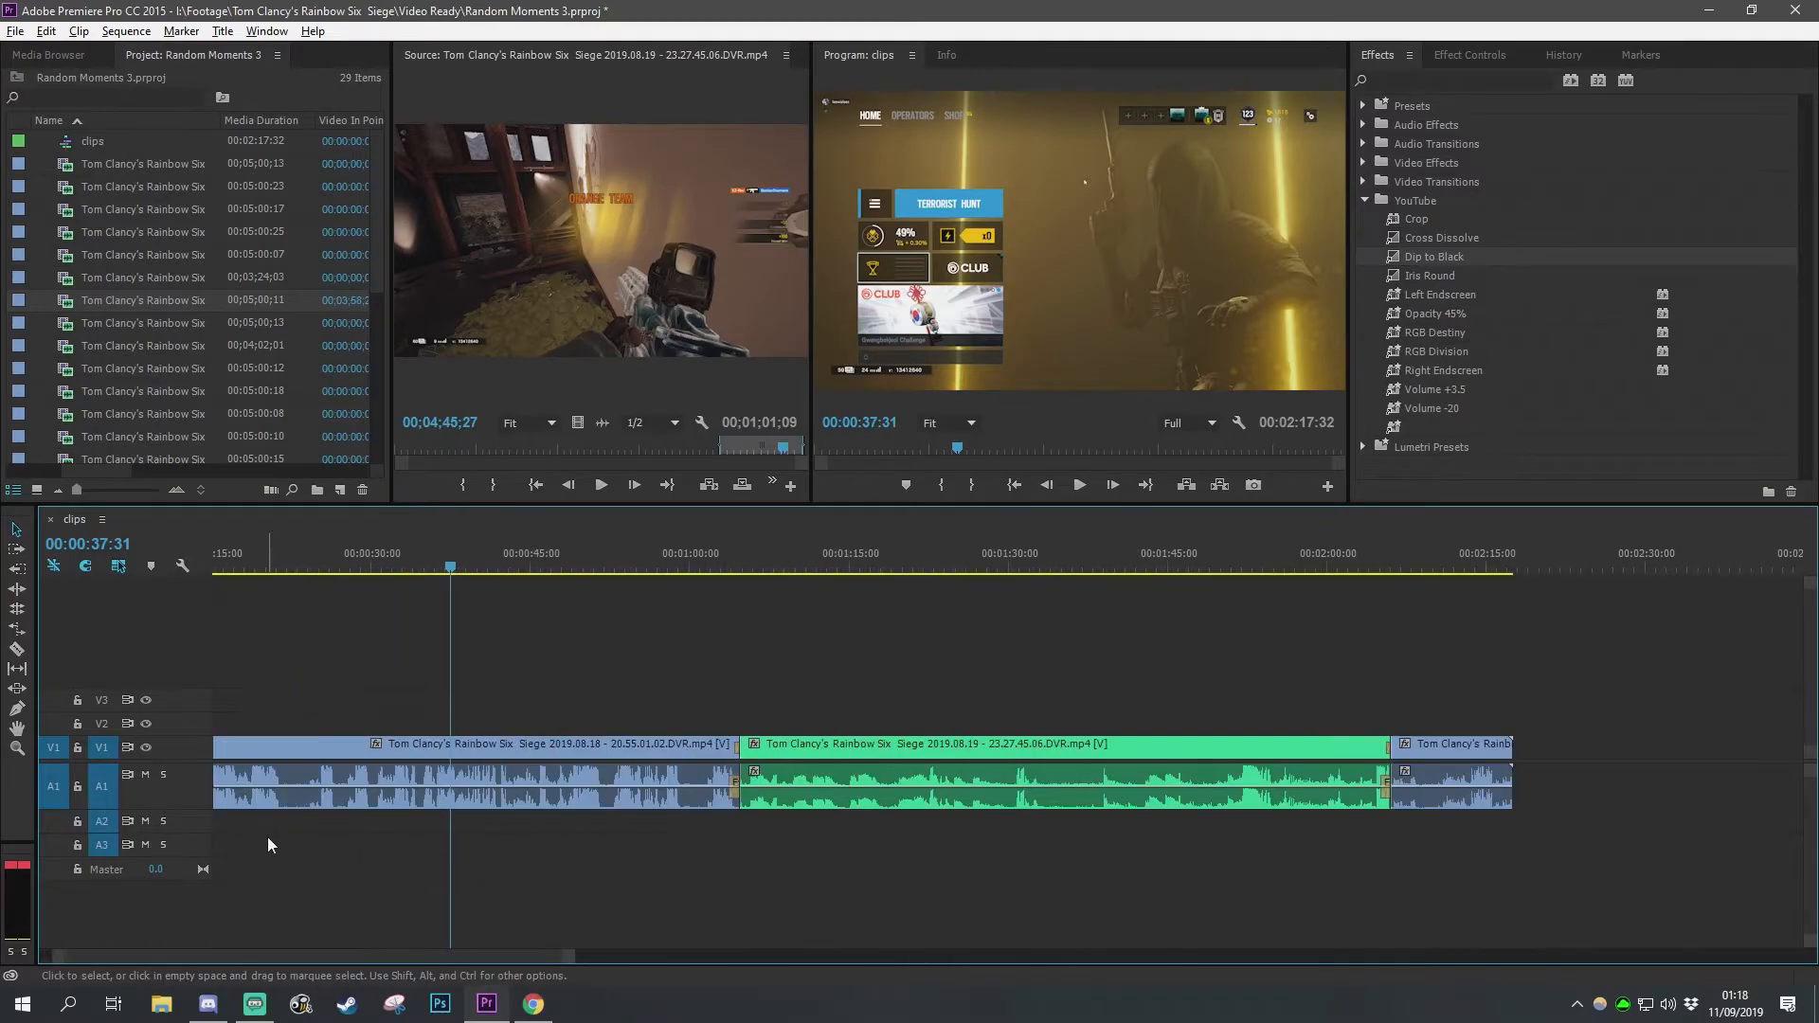
{"action": "left_click_drag", "start_coordinate": [265, 953], "coordinate": [161, 953]}
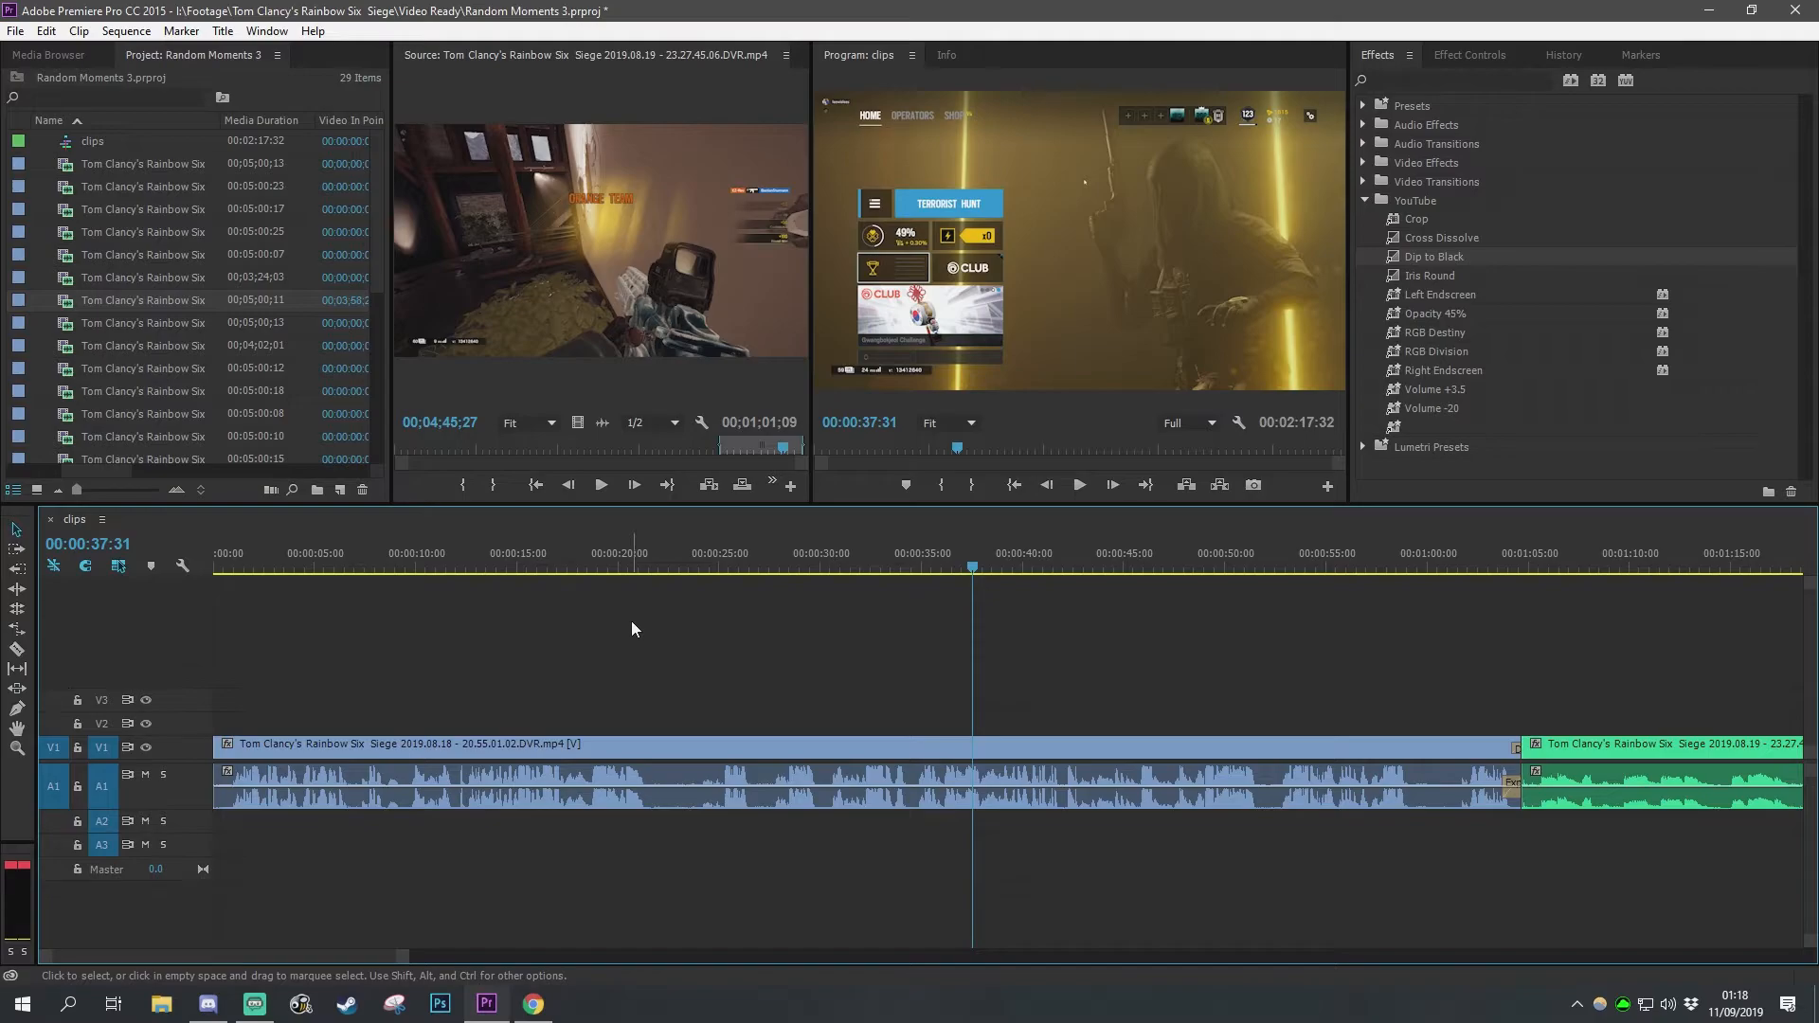
{"action": "left_click", "coordinate": [223, 31]}
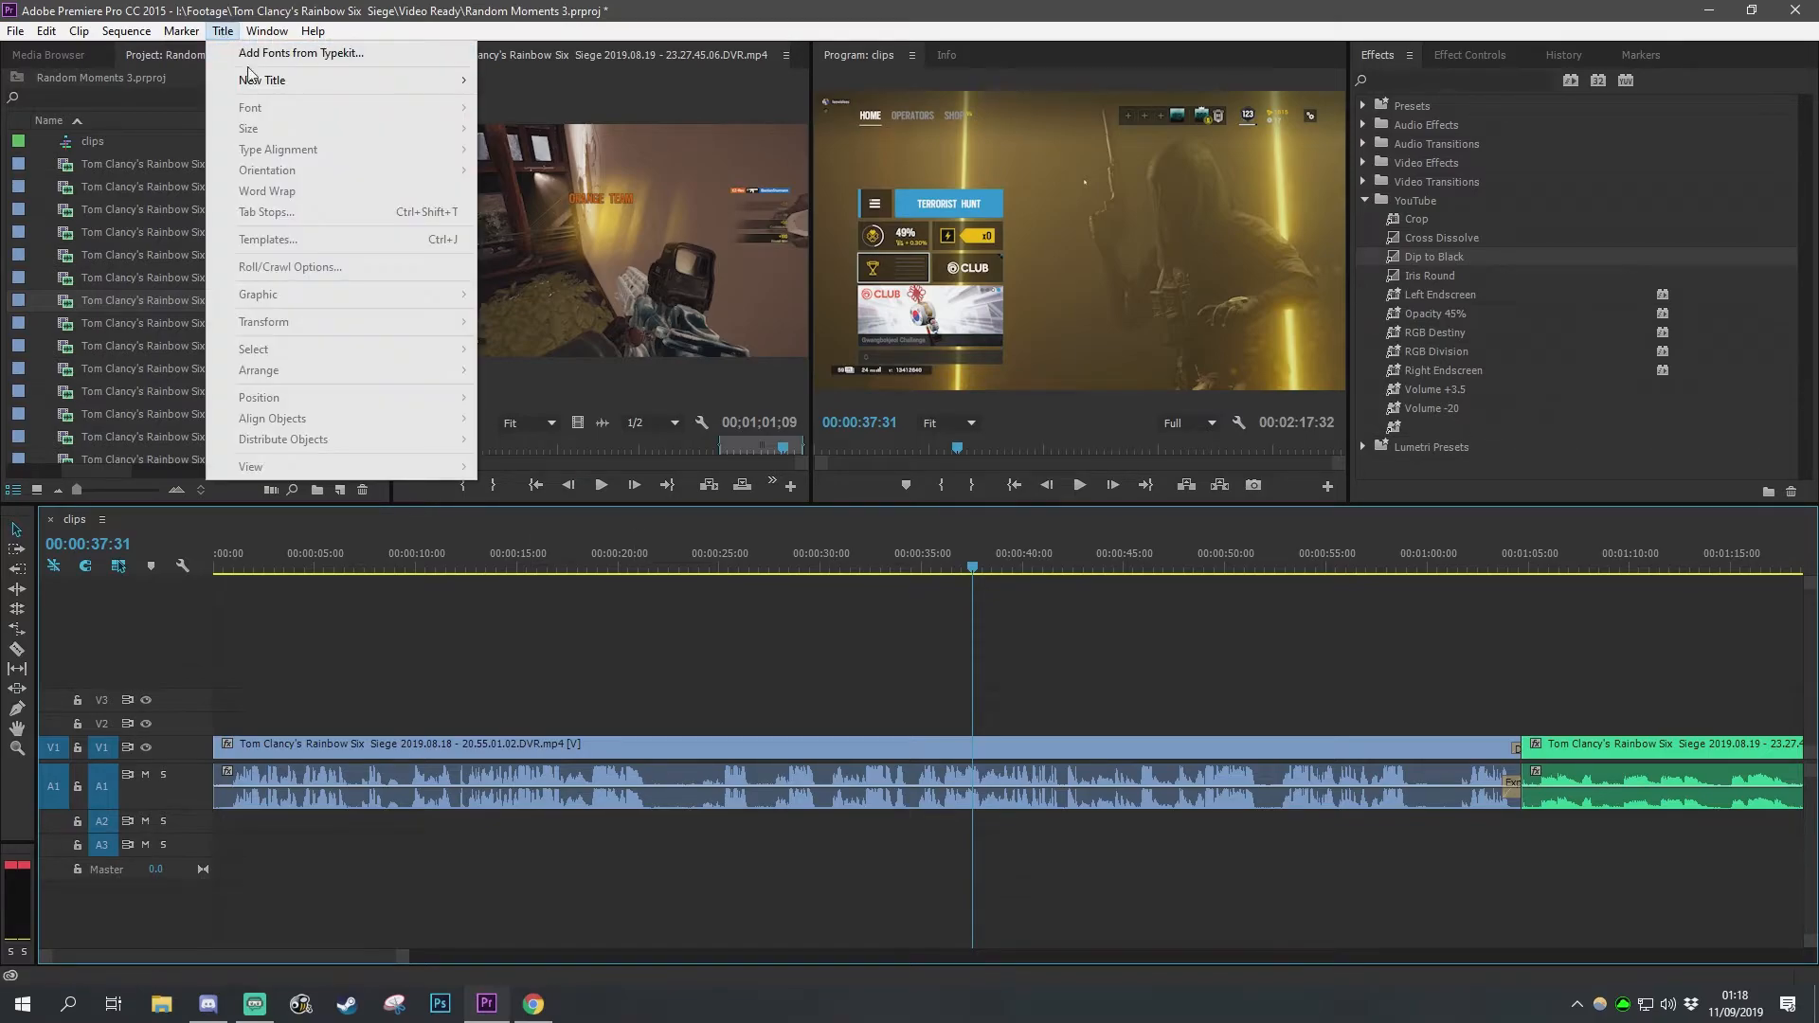
{"action": "mouse_move", "coordinate": [277, 82]}
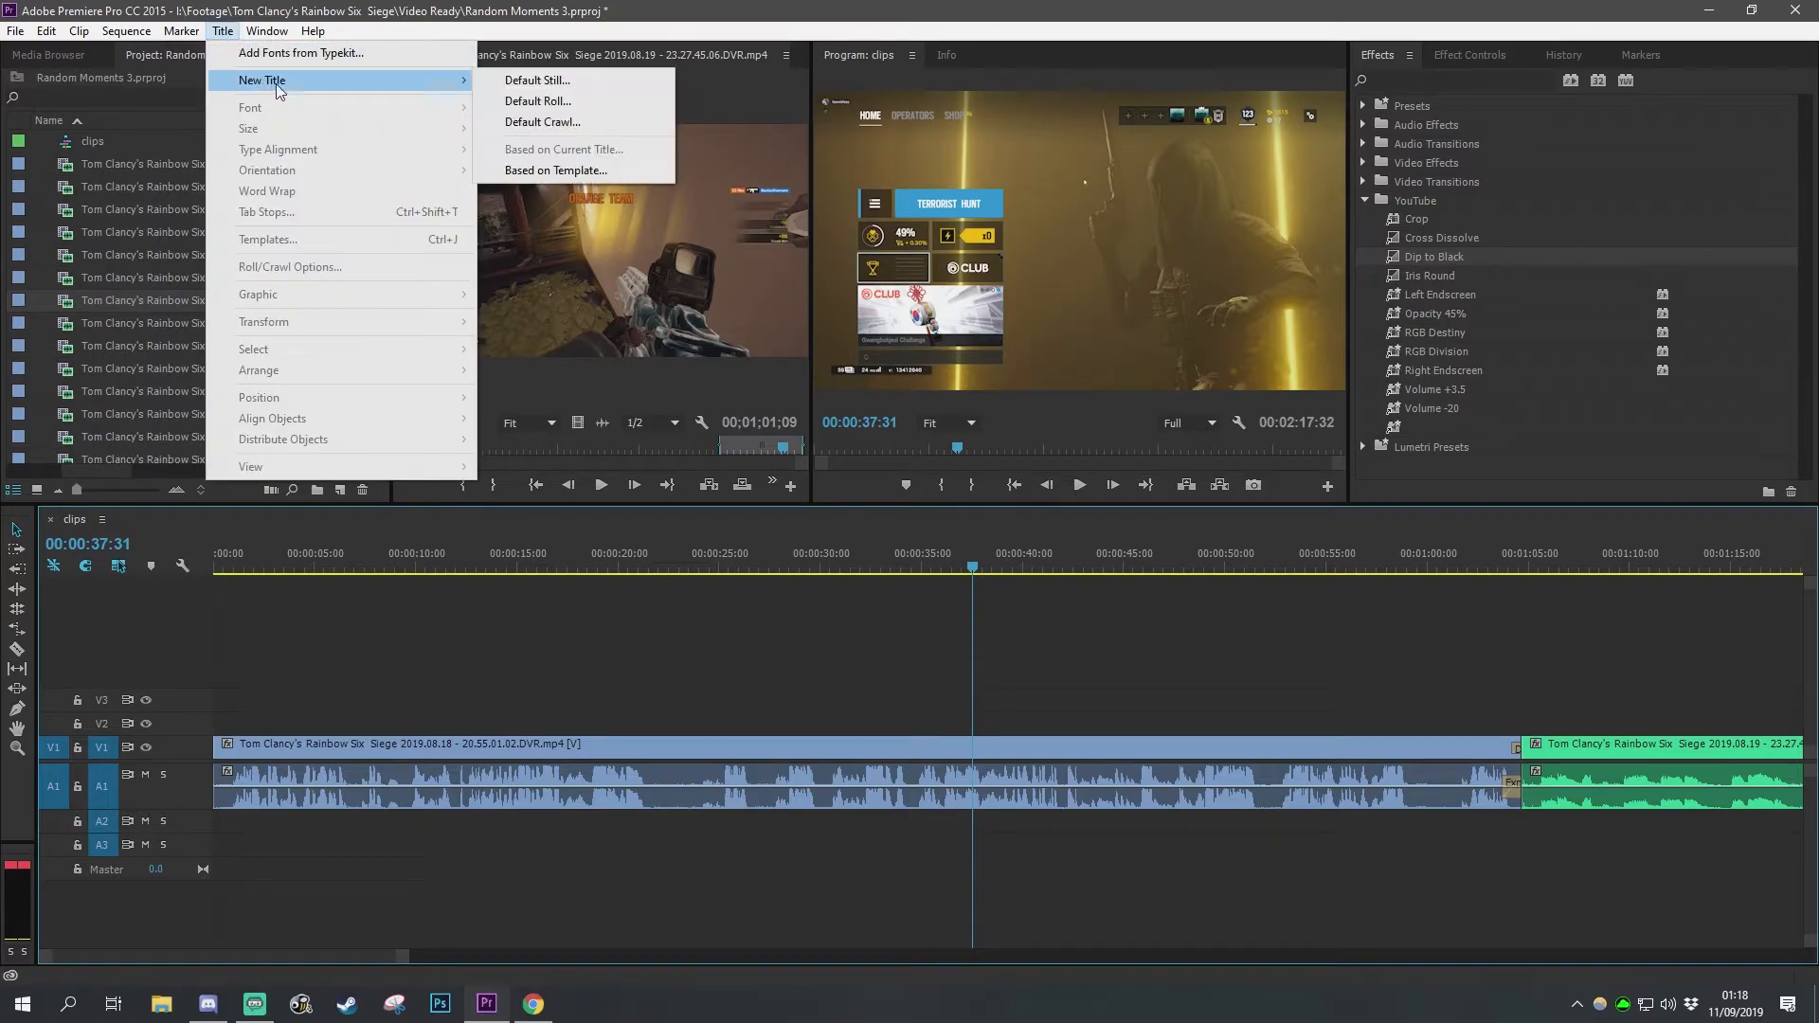
{"action": "left_click", "coordinate": [512, 83]}
{"action": "left_click", "coordinate": [968, 587]}
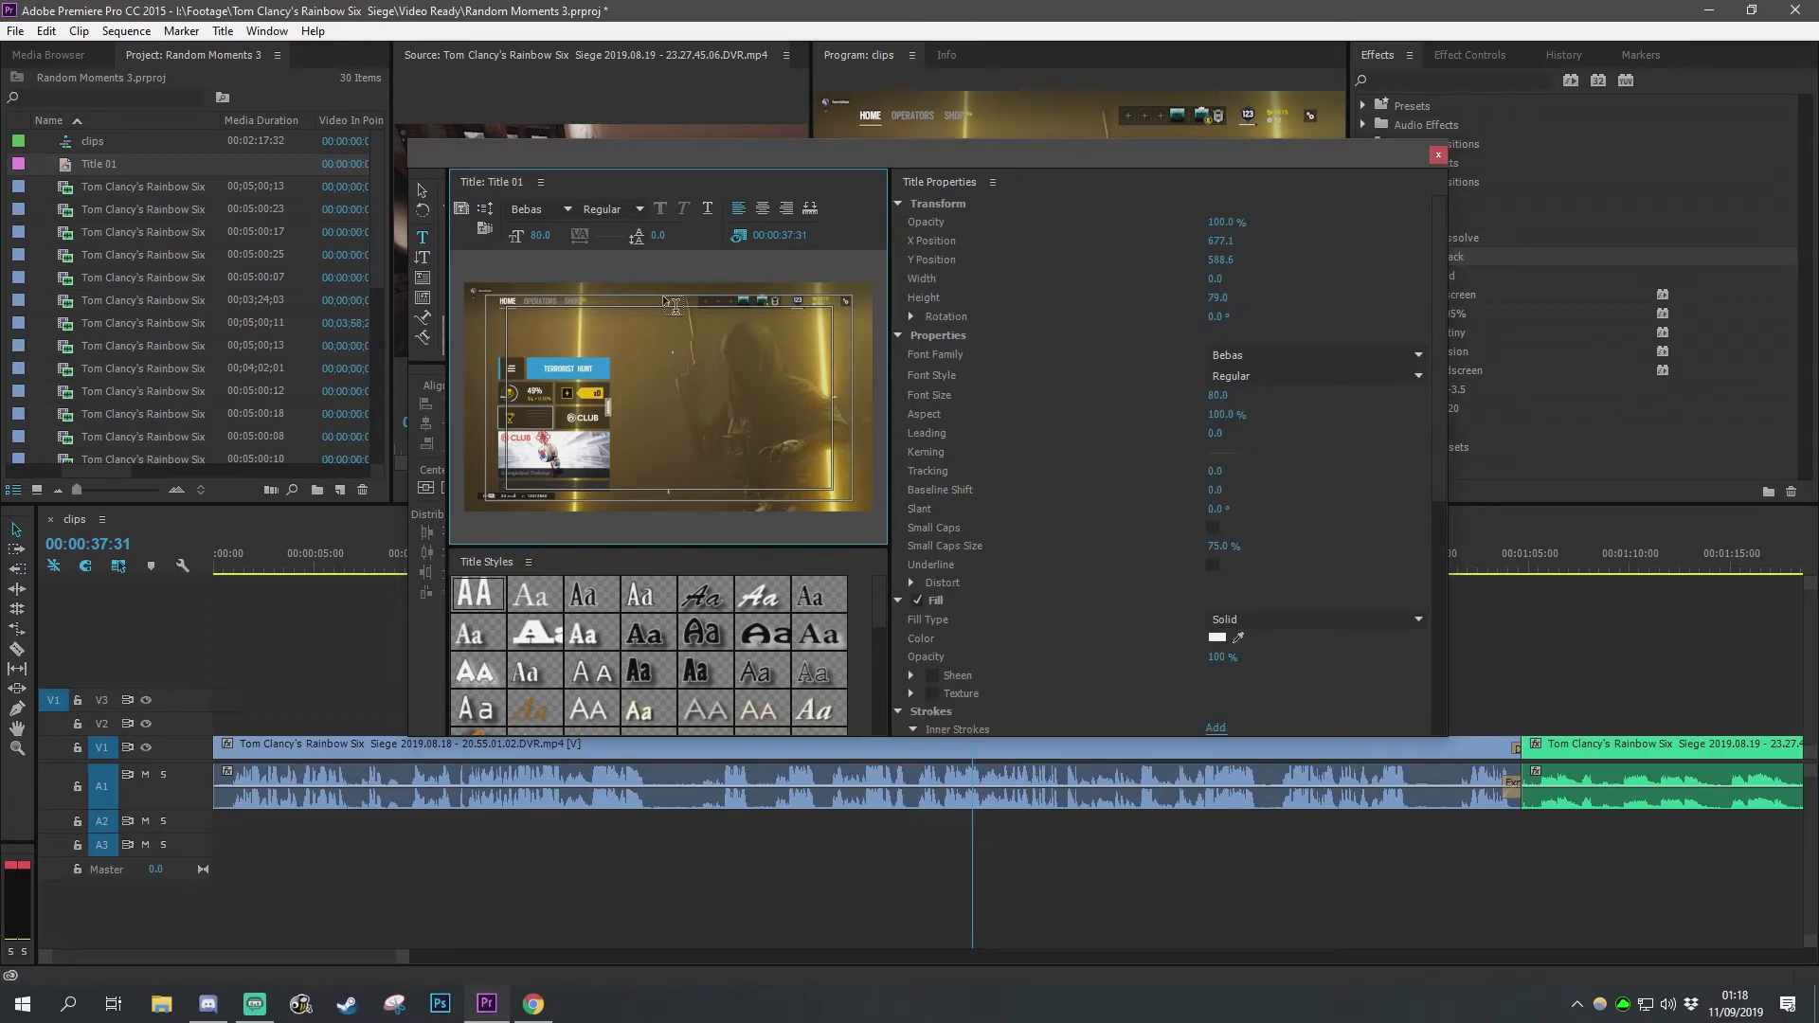
{"action": "type", "text": "RANDOM"}
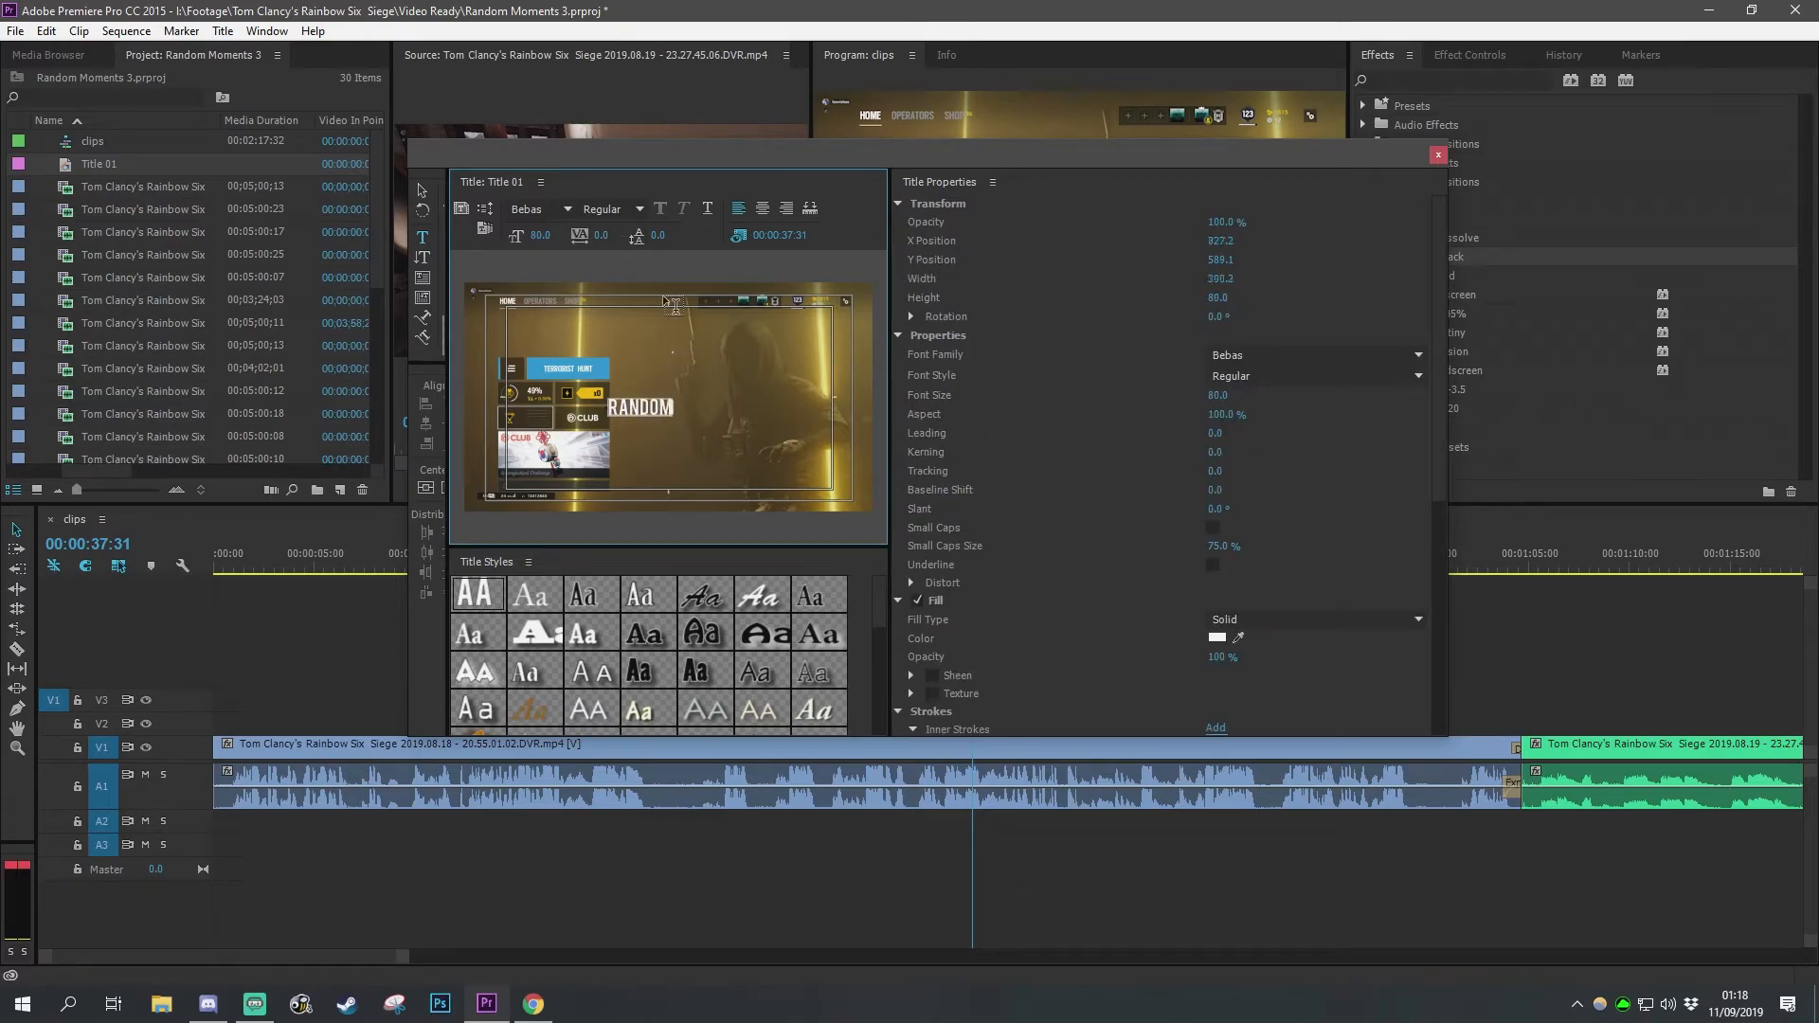
{"action": "type", "text": "MOMENTS #3"}
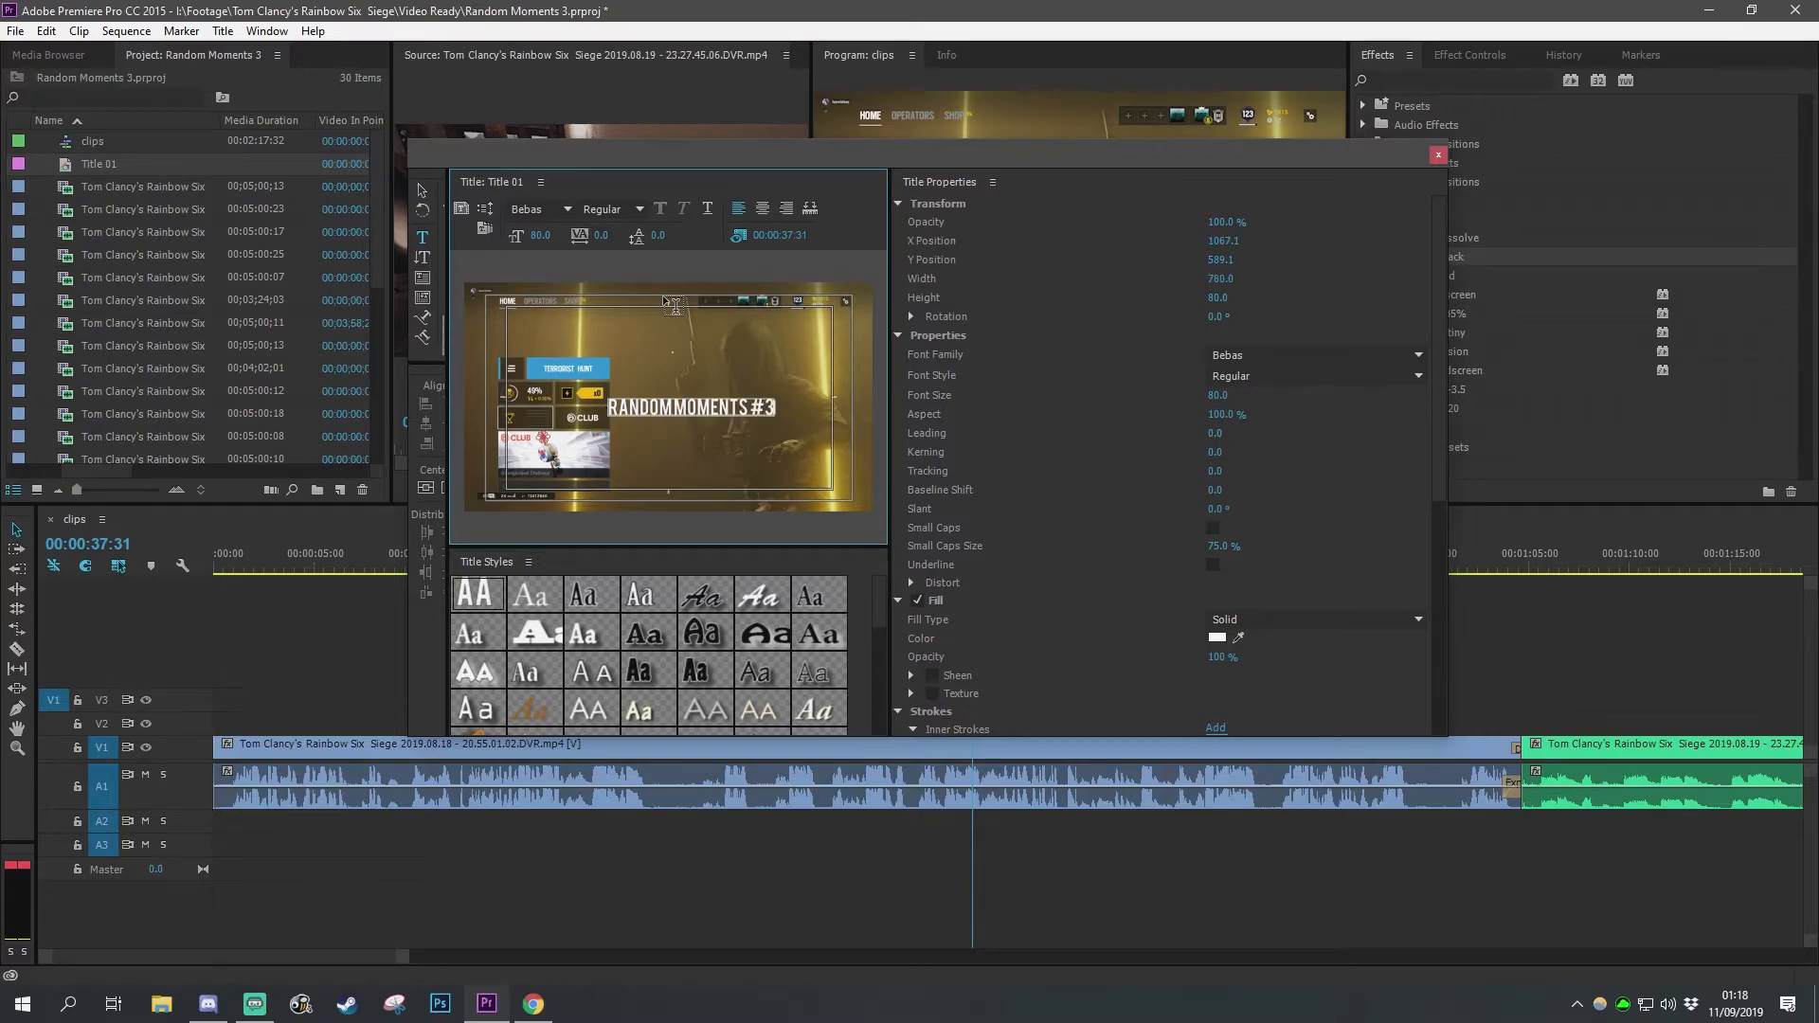
Step: Center the title text horizontally and vertically in the frame and close the titler
{"action": "left_click", "coordinate": [425, 487]}
{"action": "left_click", "coordinate": [442, 488]}
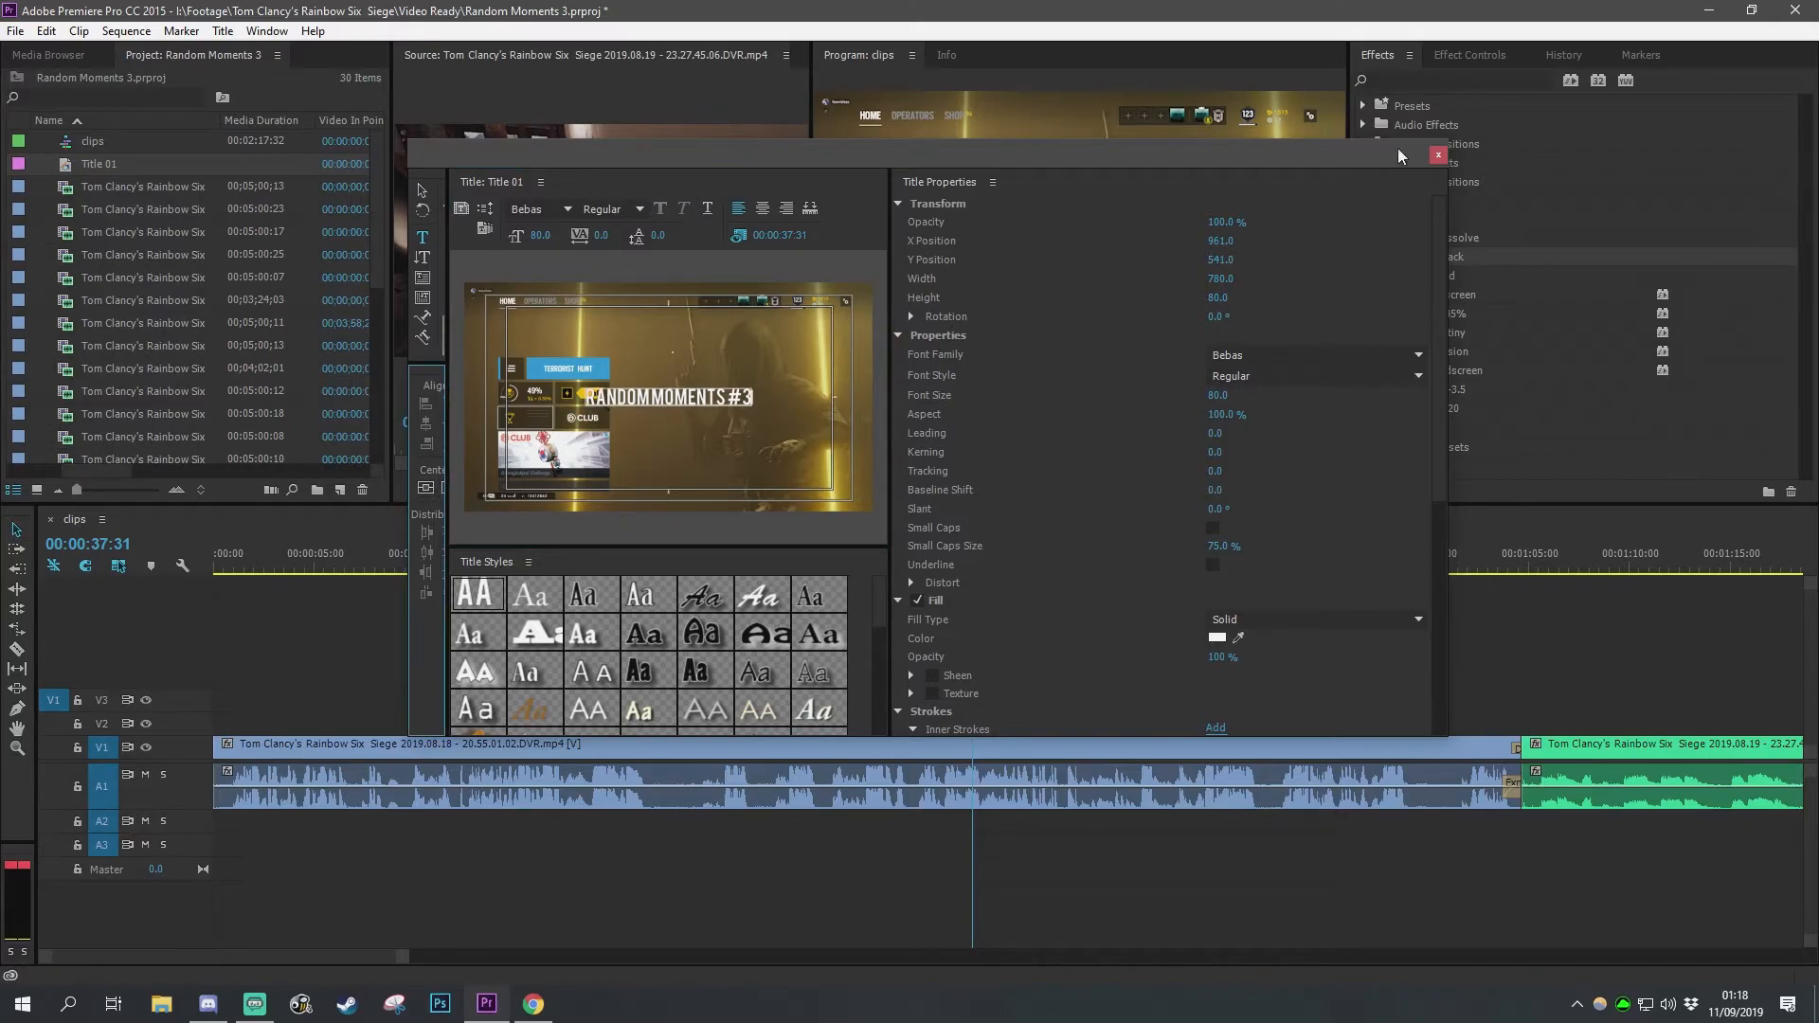
{"action": "left_click", "coordinate": [1438, 155]}
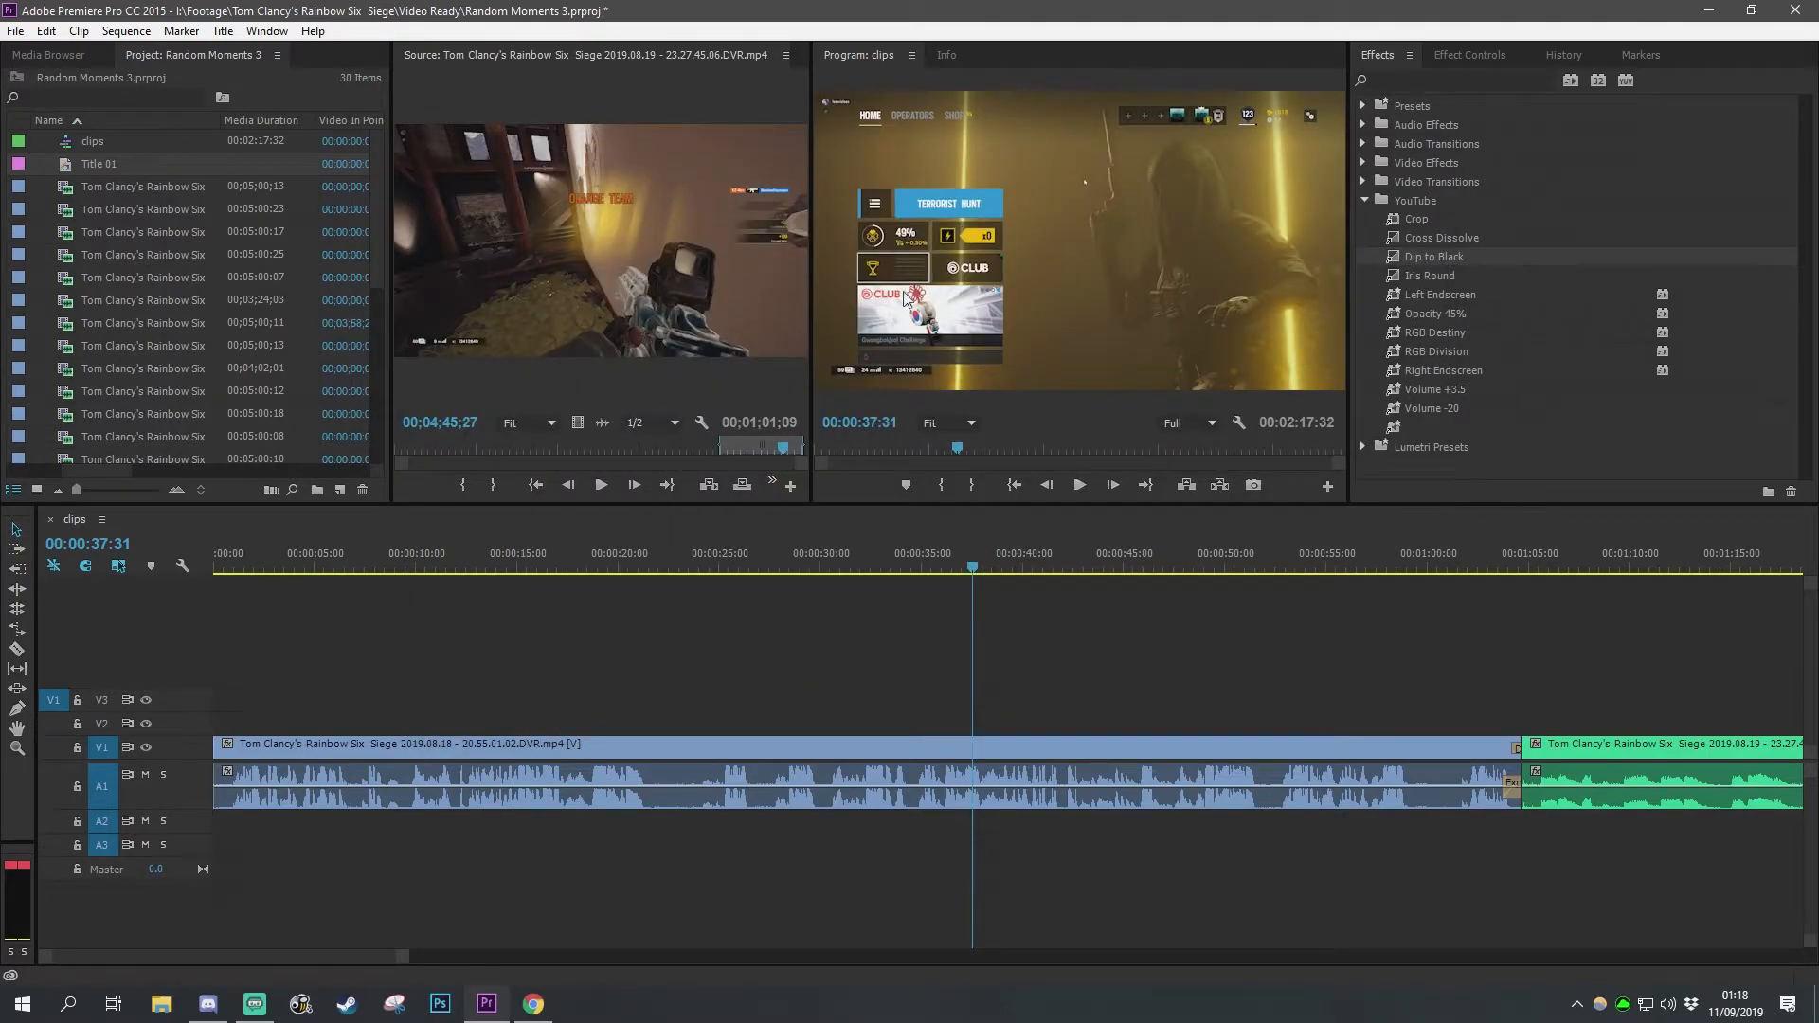
Step: Place Title 01 on the track above the first clip and extend it to the clip's end
{"action": "left_click_drag", "start_coordinate": [95, 163], "coordinate": [201, 715]}
{"action": "left_click_drag", "start_coordinate": [312, 725], "coordinate": [1535, 722]}
Step: Apply Cross Dissolve to the end of the title clip and scrub through it
{"action": "right_click", "coordinate": [1535, 722]}
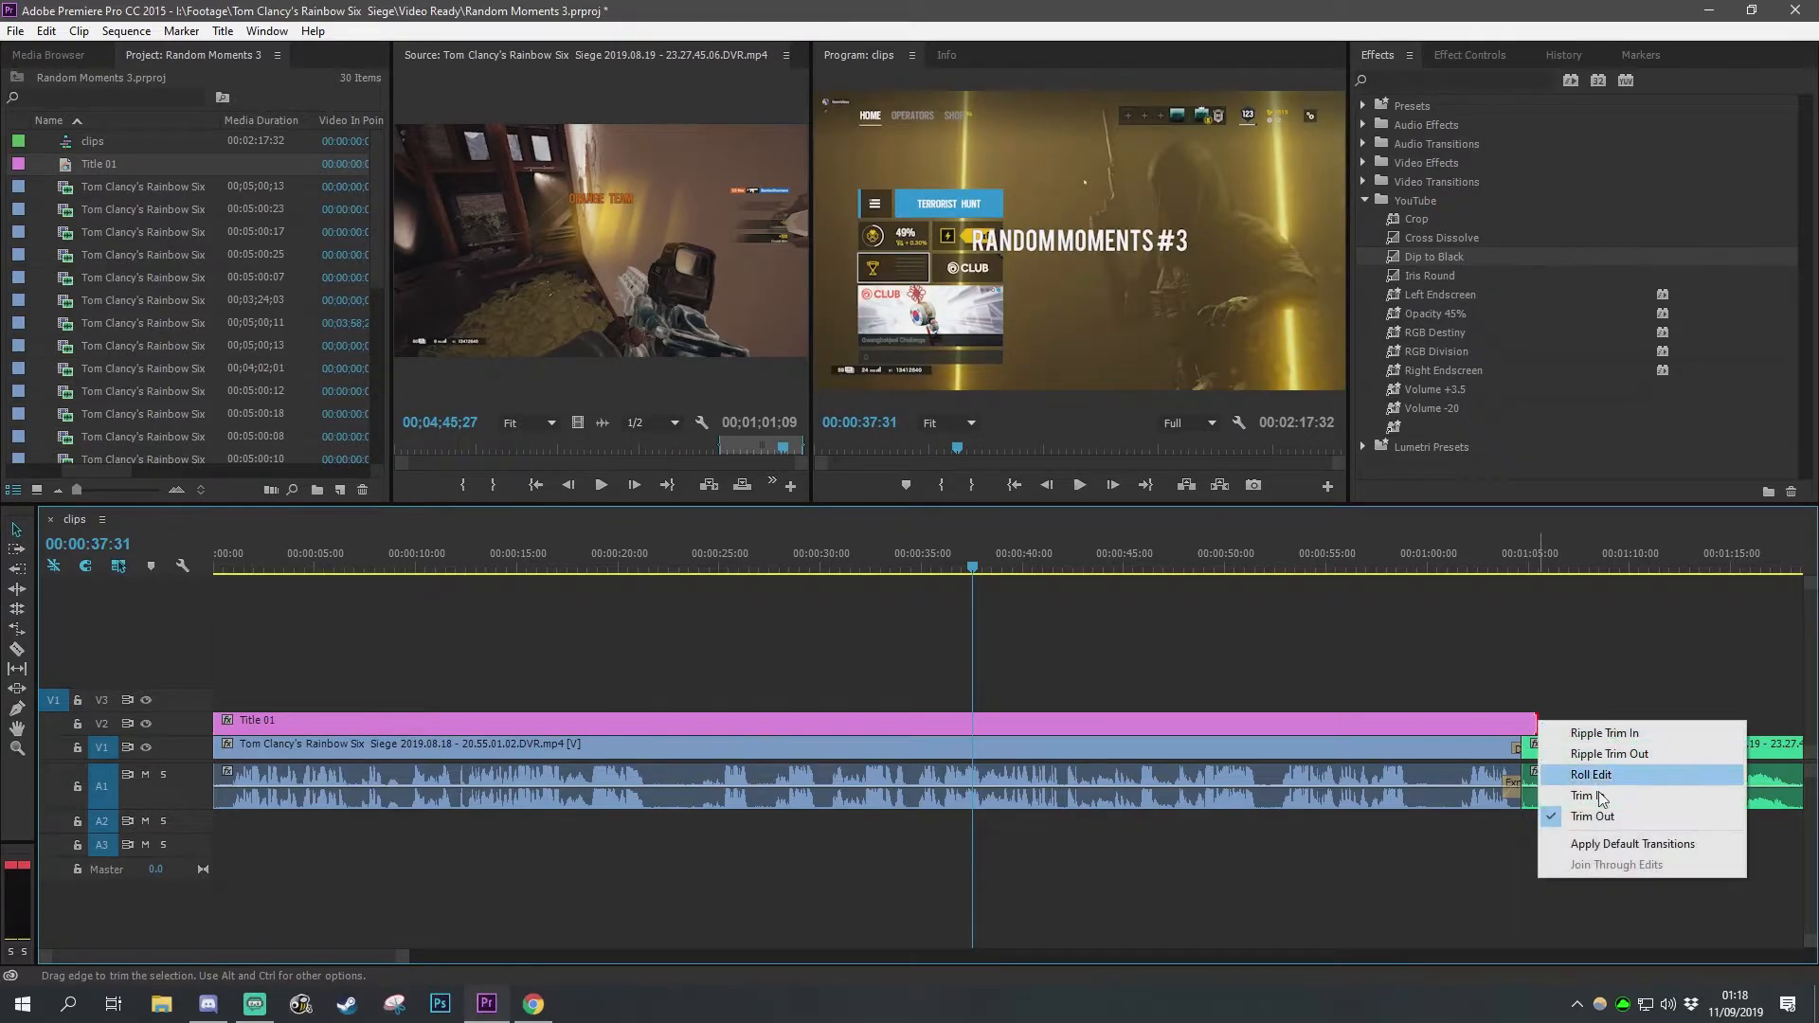
{"action": "left_click", "coordinate": [1572, 683]}
{"action": "mouse_move", "coordinate": [1436, 238]}
{"action": "left_mouse_down"}
{"action": "mouse_move", "coordinate": [1550, 714]}
{"action": "mouse_move", "coordinate": [1537, 726]}
{"action": "left_mouse_up"}
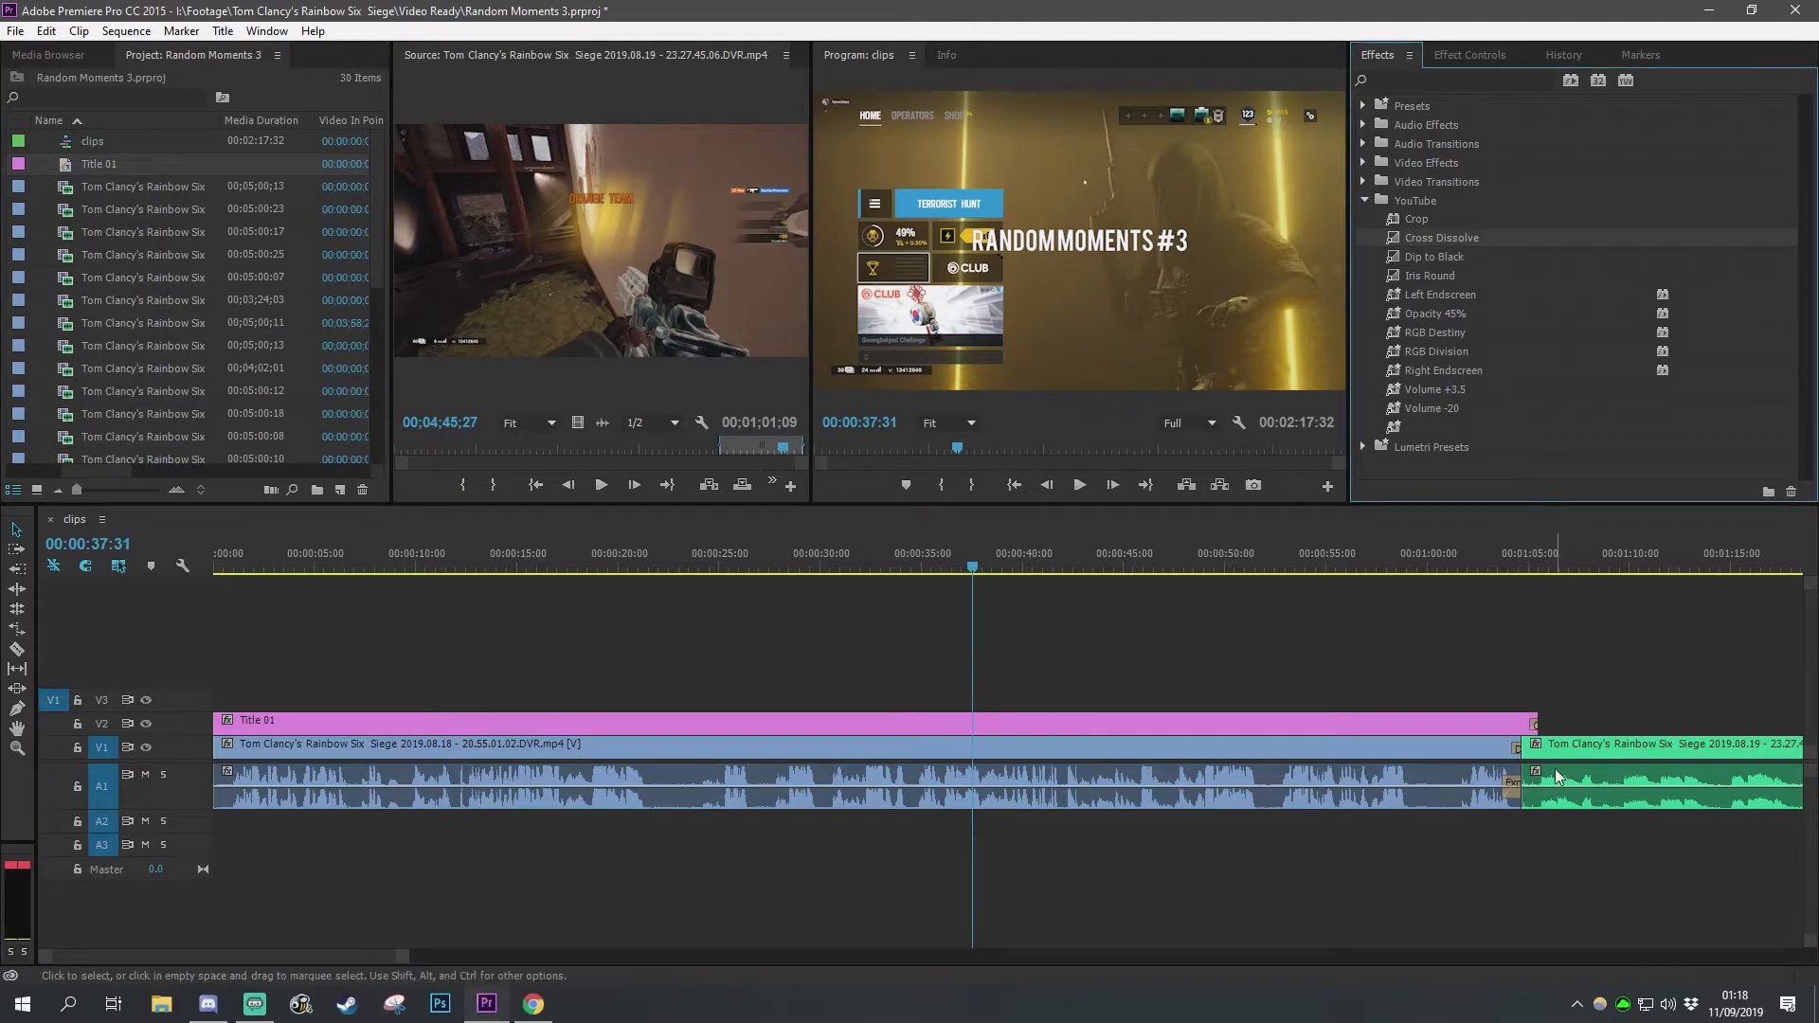
{"action": "left_click", "coordinate": [1530, 562]}
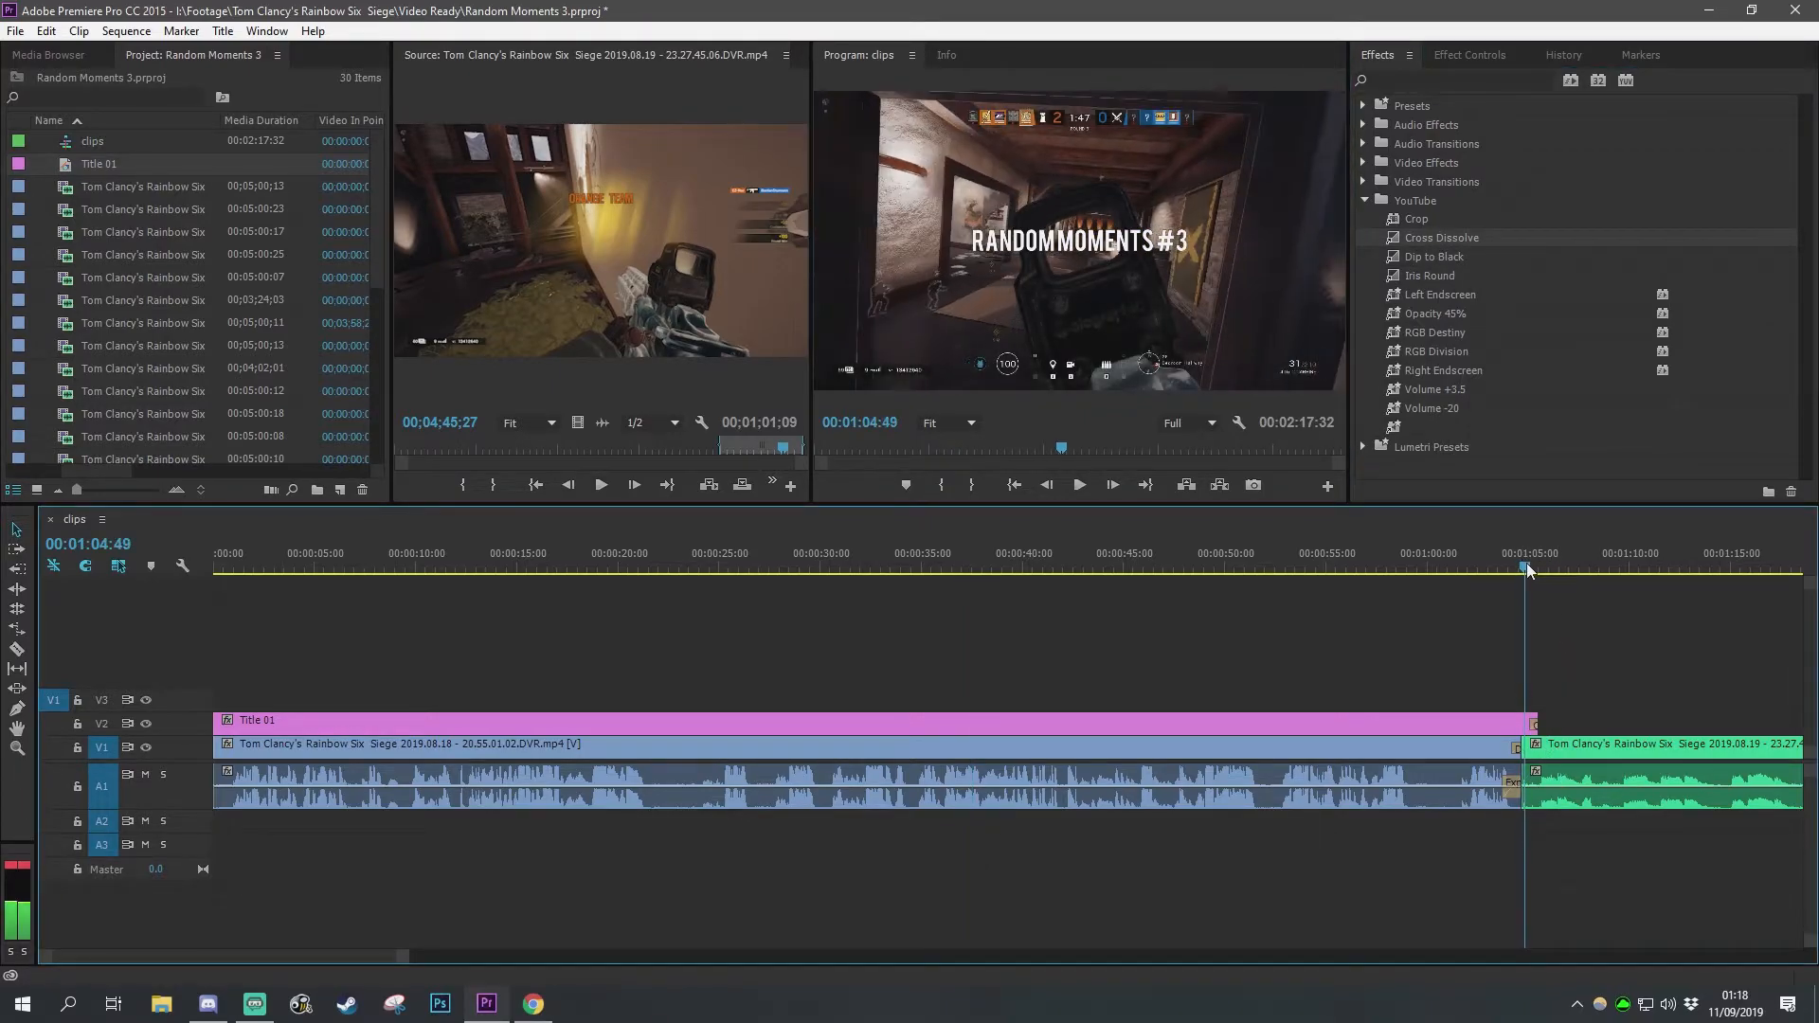
{"action": "left_click_drag", "start_coordinate": [1532, 565], "coordinate": [1538, 567]}
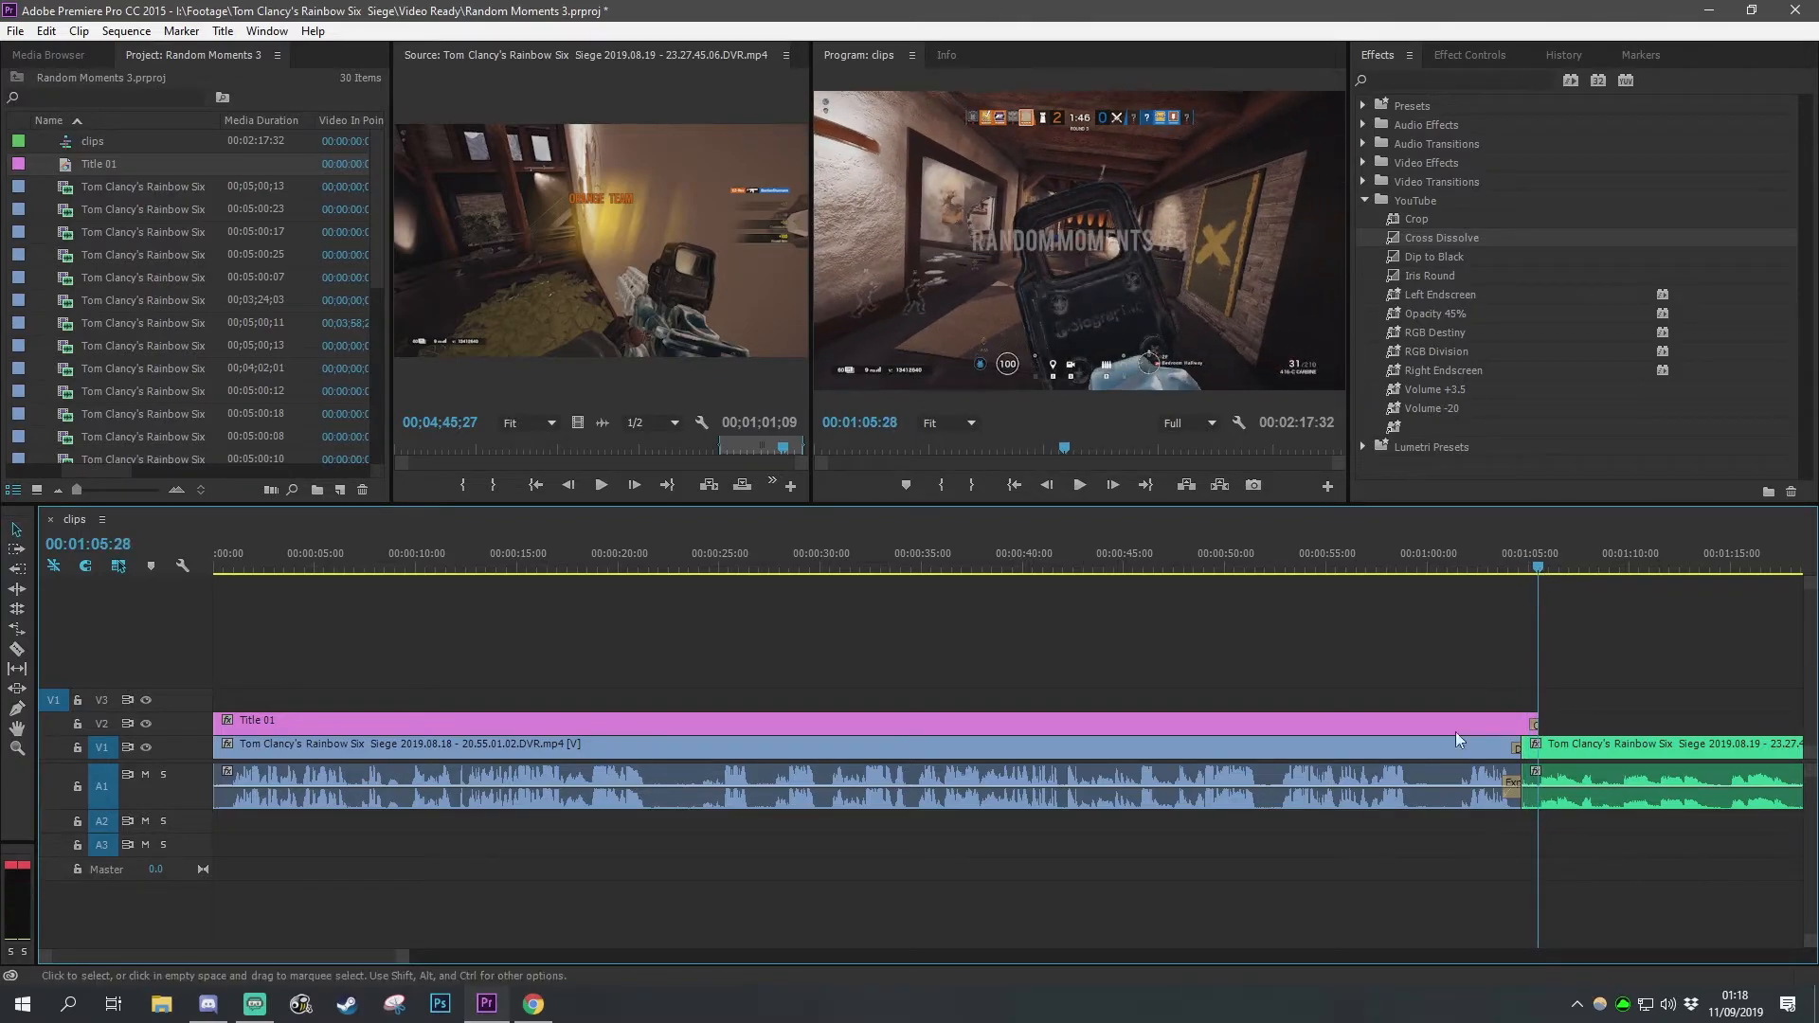
Step: Unlink the first clip's video from its audio and delete the video portion
{"action": "left_click", "coordinate": [1340, 758]}
{"action": "right_click", "coordinate": [1203, 754]}
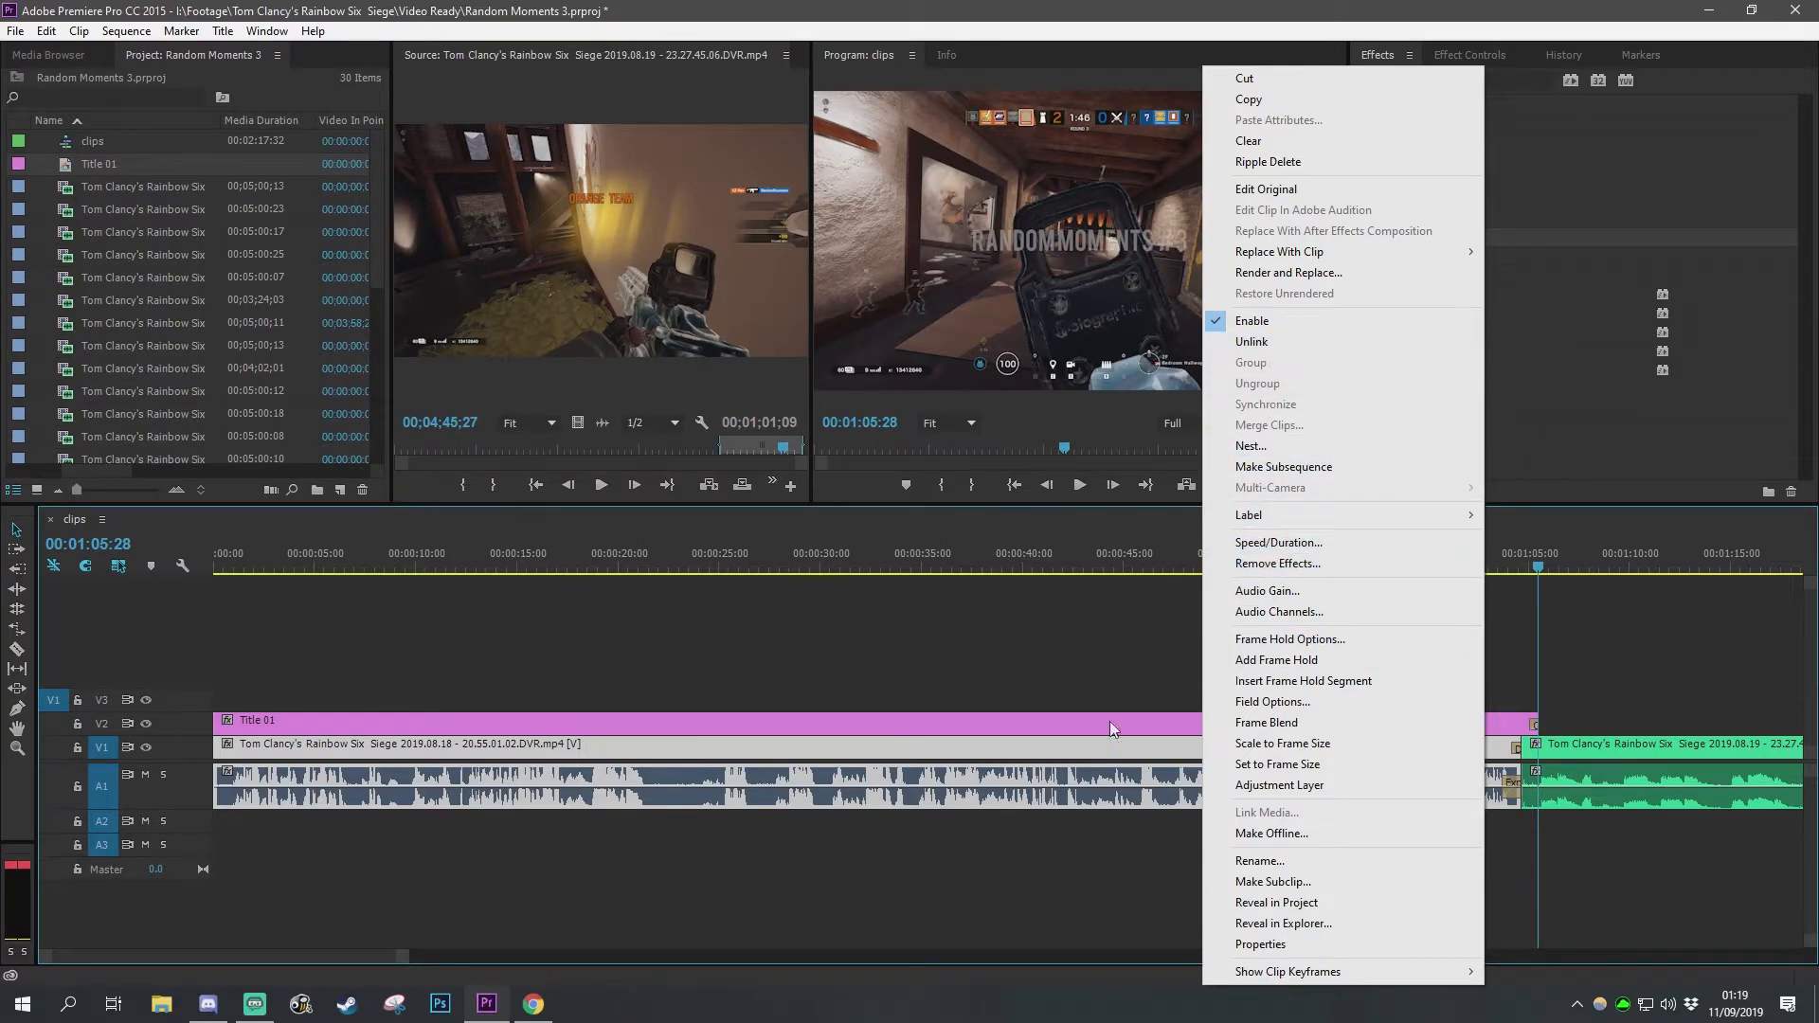
{"action": "left_click", "coordinate": [1275, 339]}
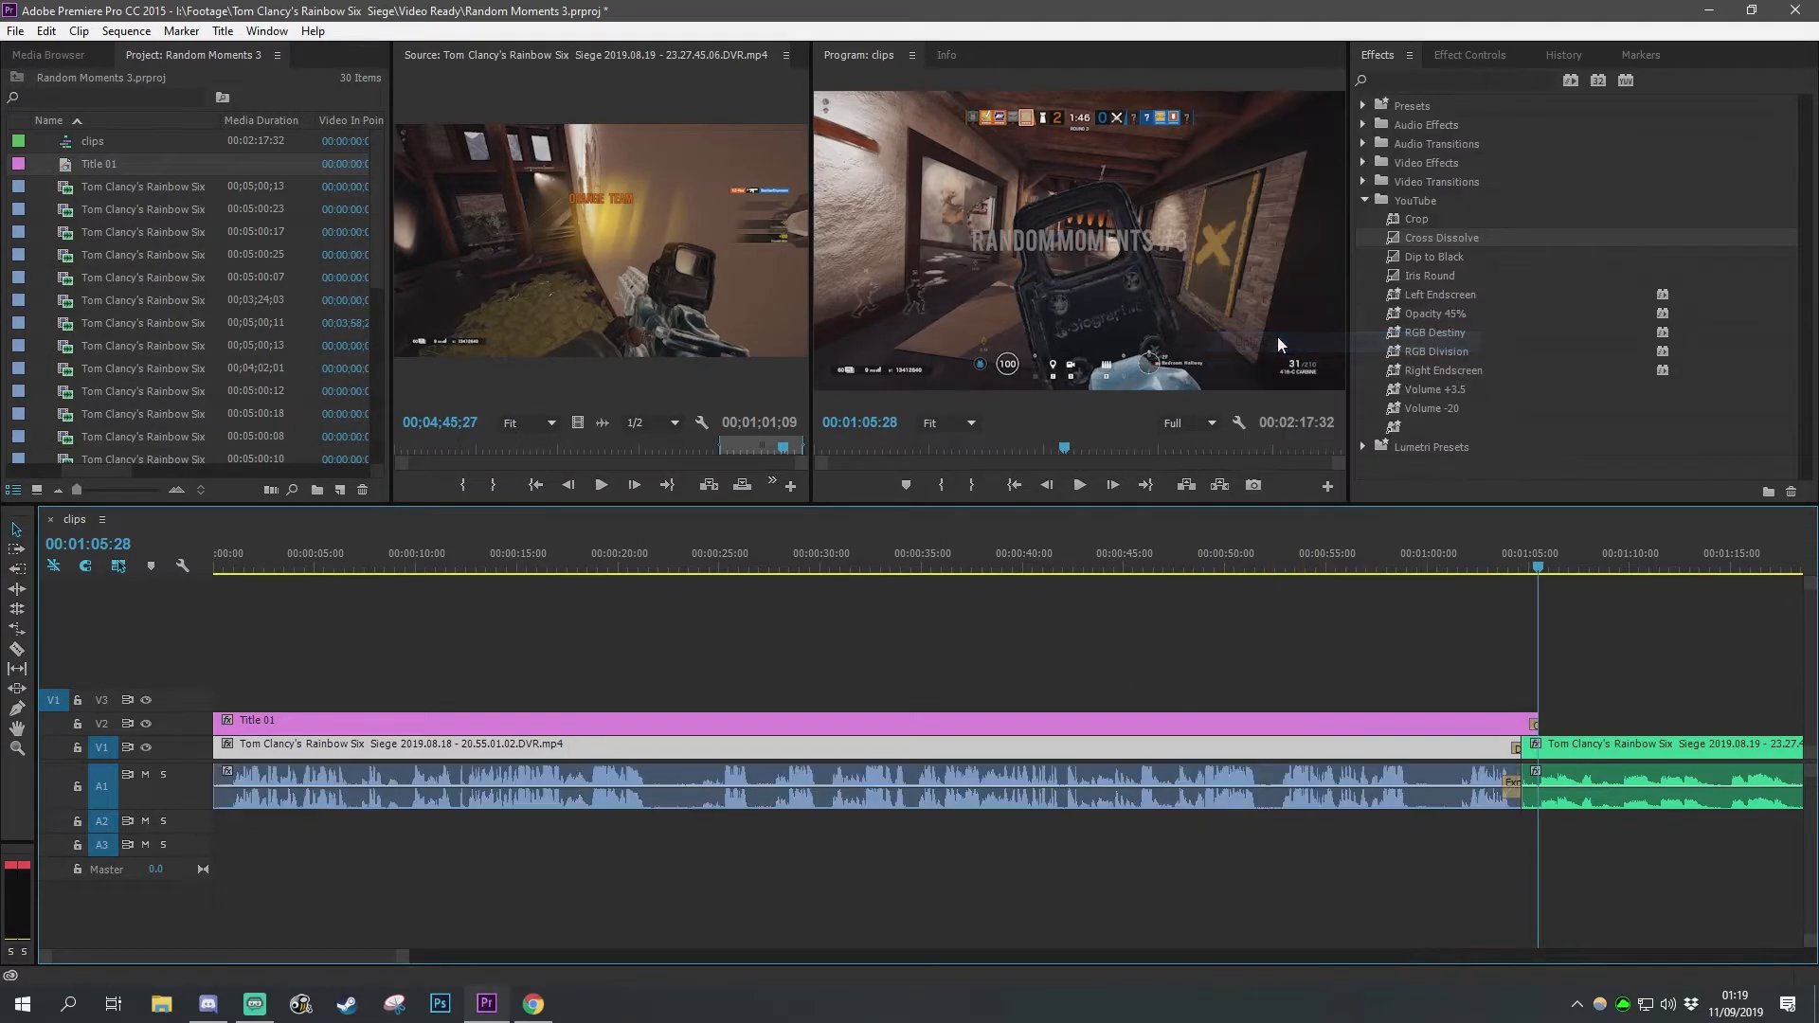
{"action": "left_click", "coordinate": [1252, 775]}
{"action": "left_click", "coordinate": [1165, 748]}
{"action": "key", "text": "Delete"}
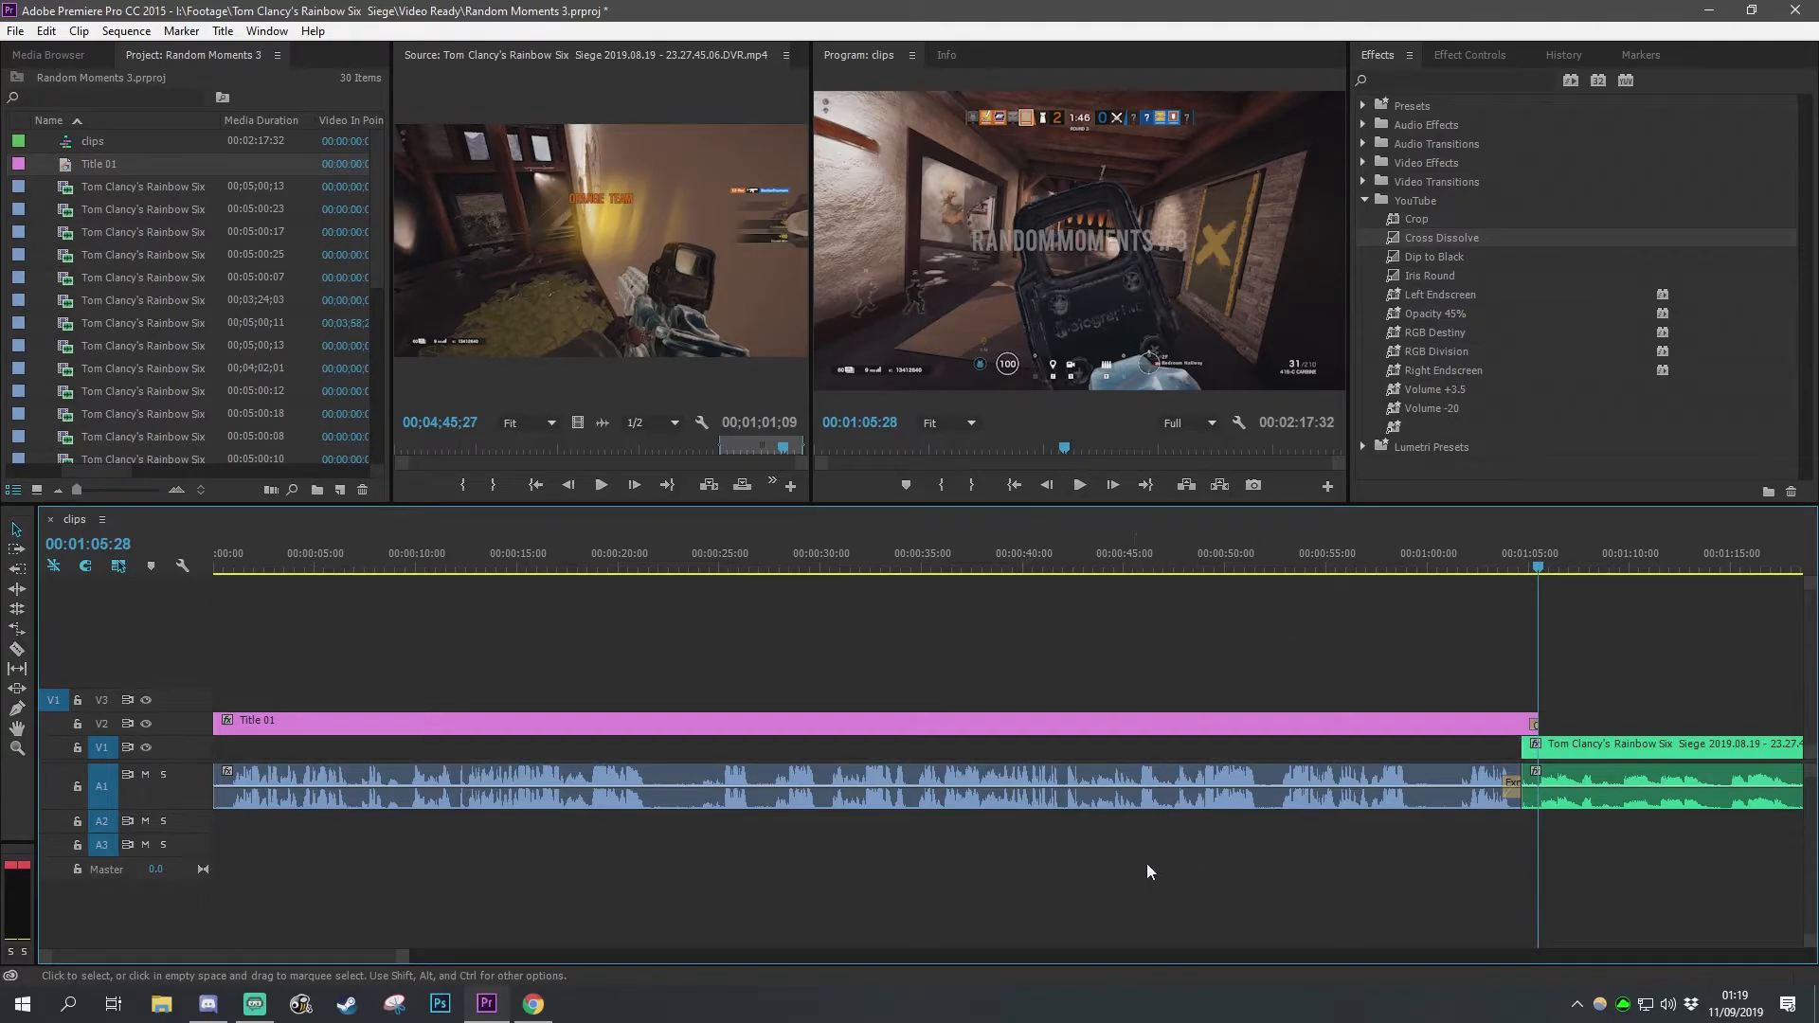
Step: Apply the default transition to the end of the title clip
{"action": "left_click_drag", "start_coordinate": [1452, 561], "coordinate": [1527, 569]}
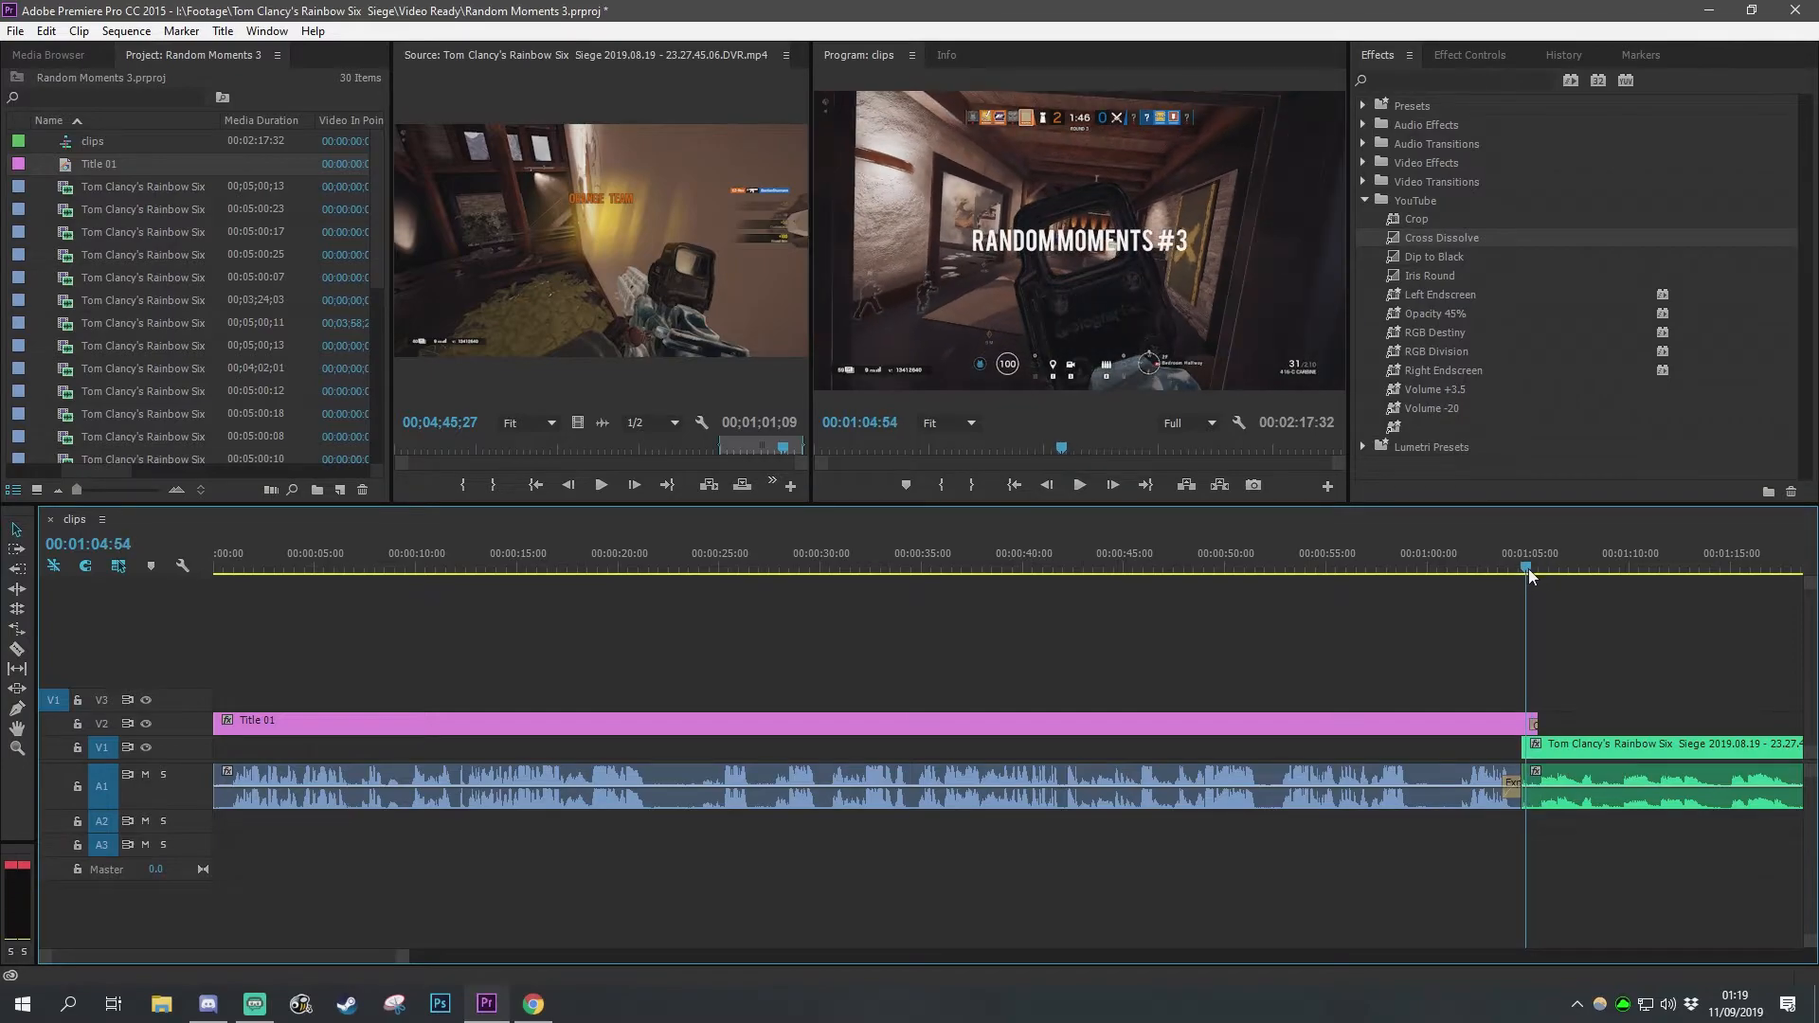
{"action": "right_click", "coordinate": [1533, 724]}
{"action": "left_click", "coordinate": [1593, 853]}
Step: Play back the end of the title and the start of the green clip several times
{"action": "key", "text": "space"}
{"action": "key", "text": "space"}
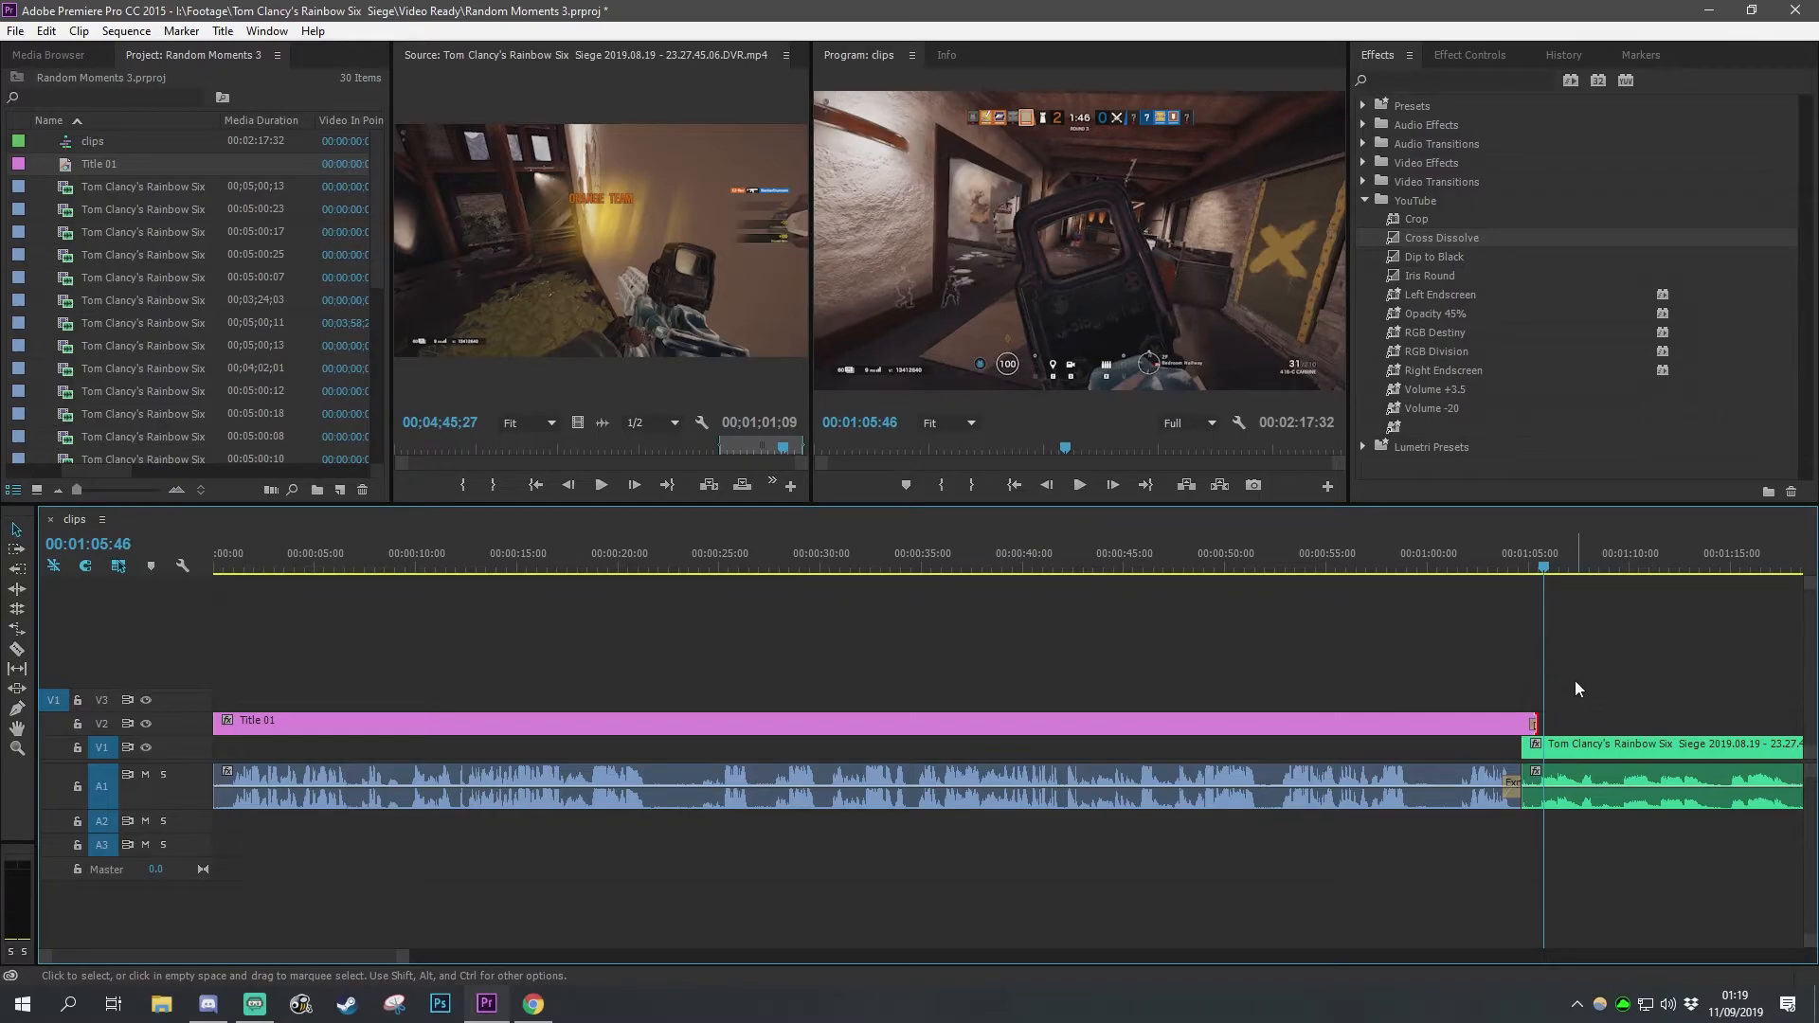
{"action": "left_click", "coordinate": [1525, 564]}
{"action": "key", "text": "space"}
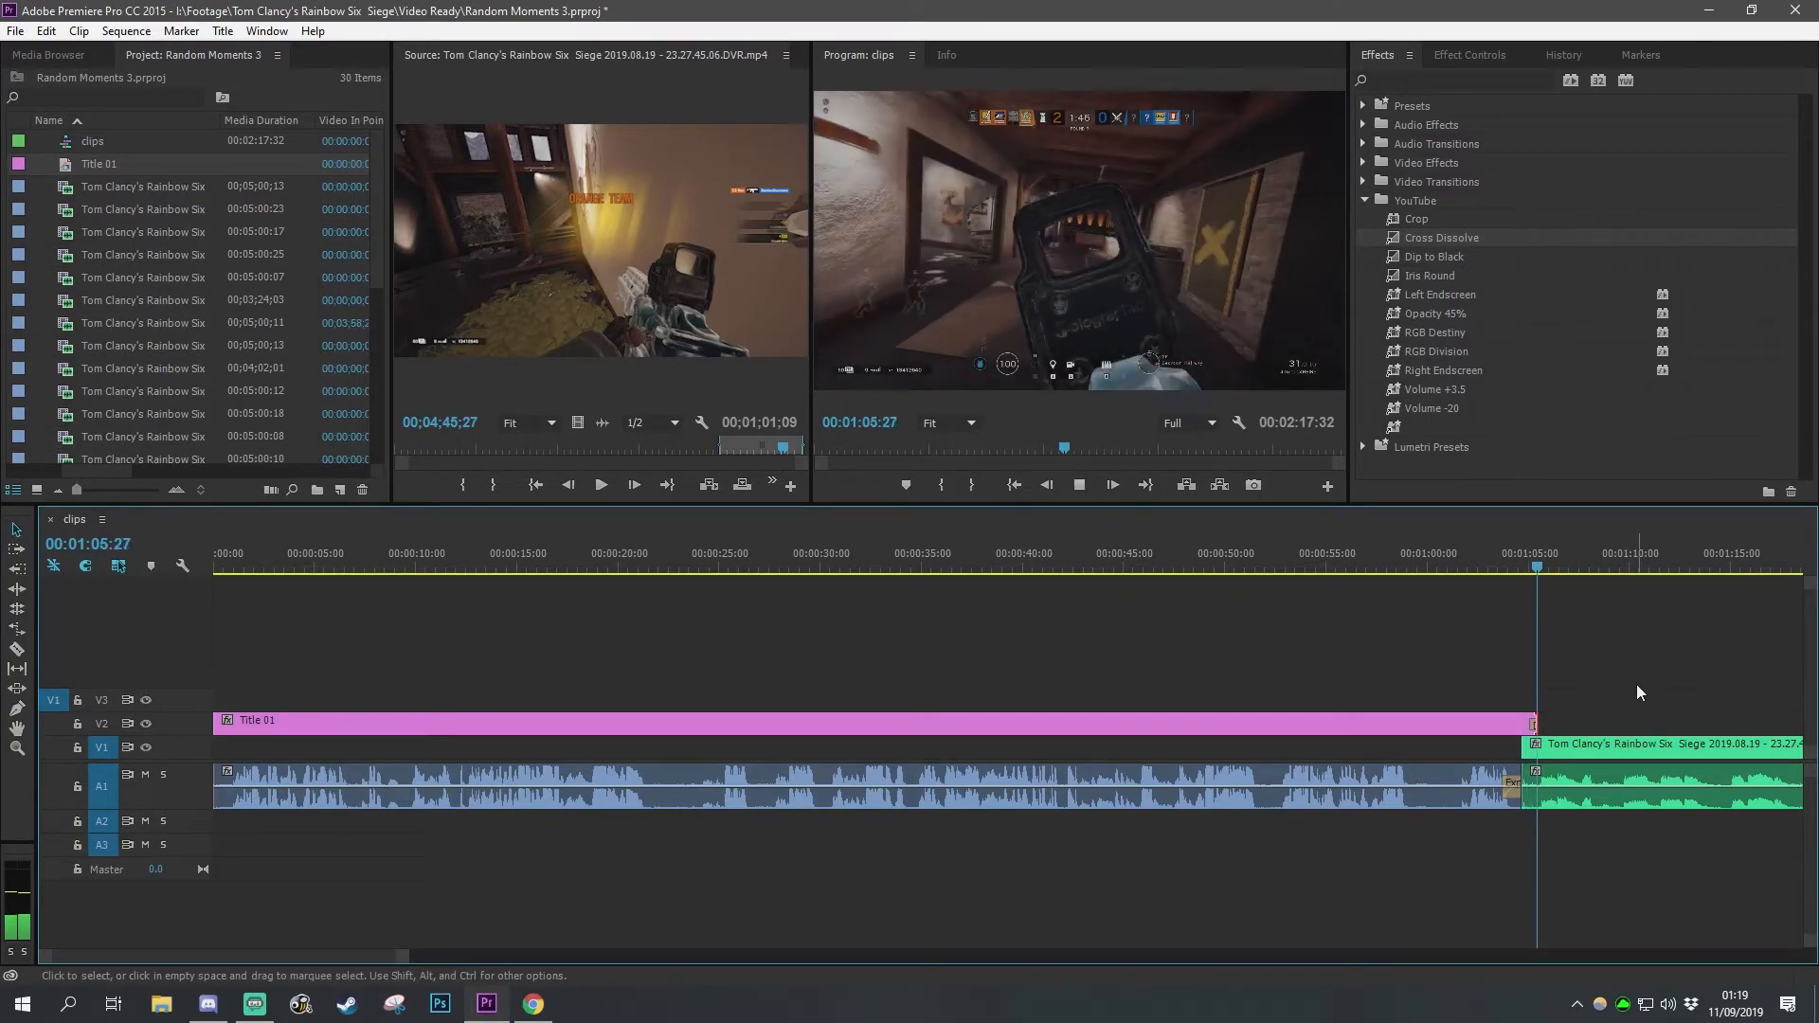
{"action": "left_click", "coordinate": [1632, 685]}
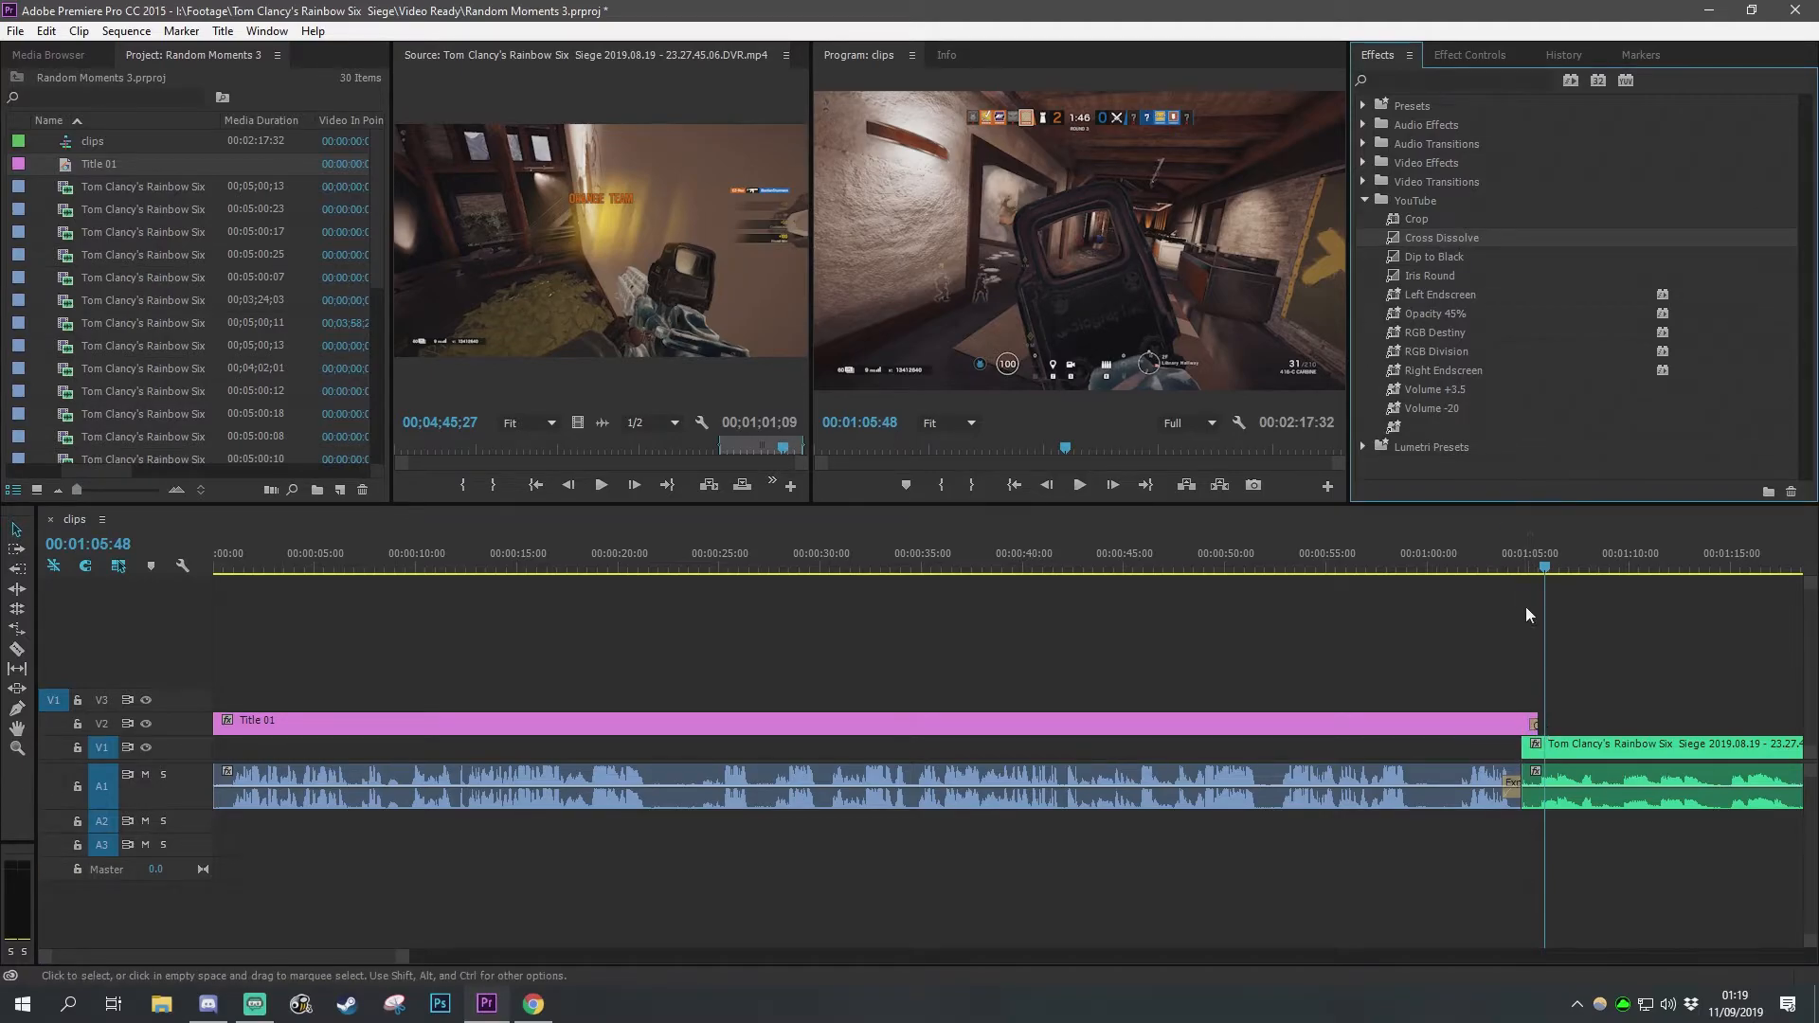
{"action": "left_click", "coordinate": [1523, 566]}
{"action": "key", "text": "space"}
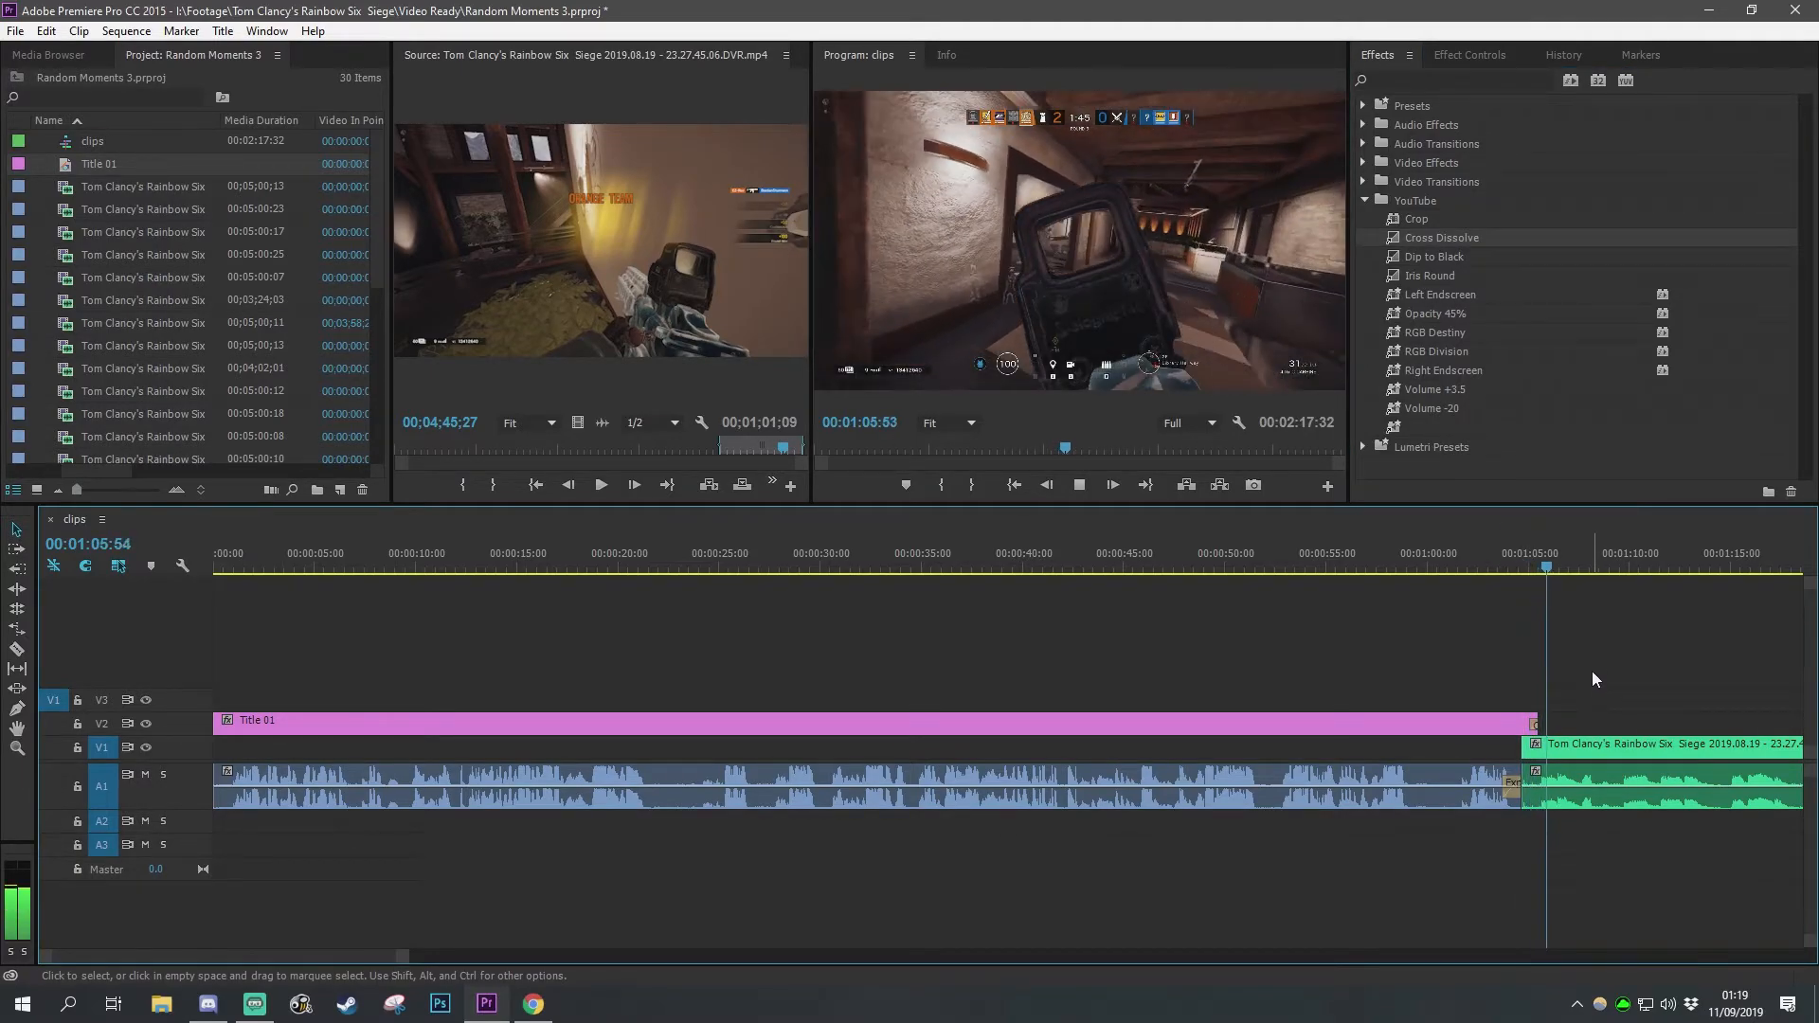
{"action": "key", "text": "space"}
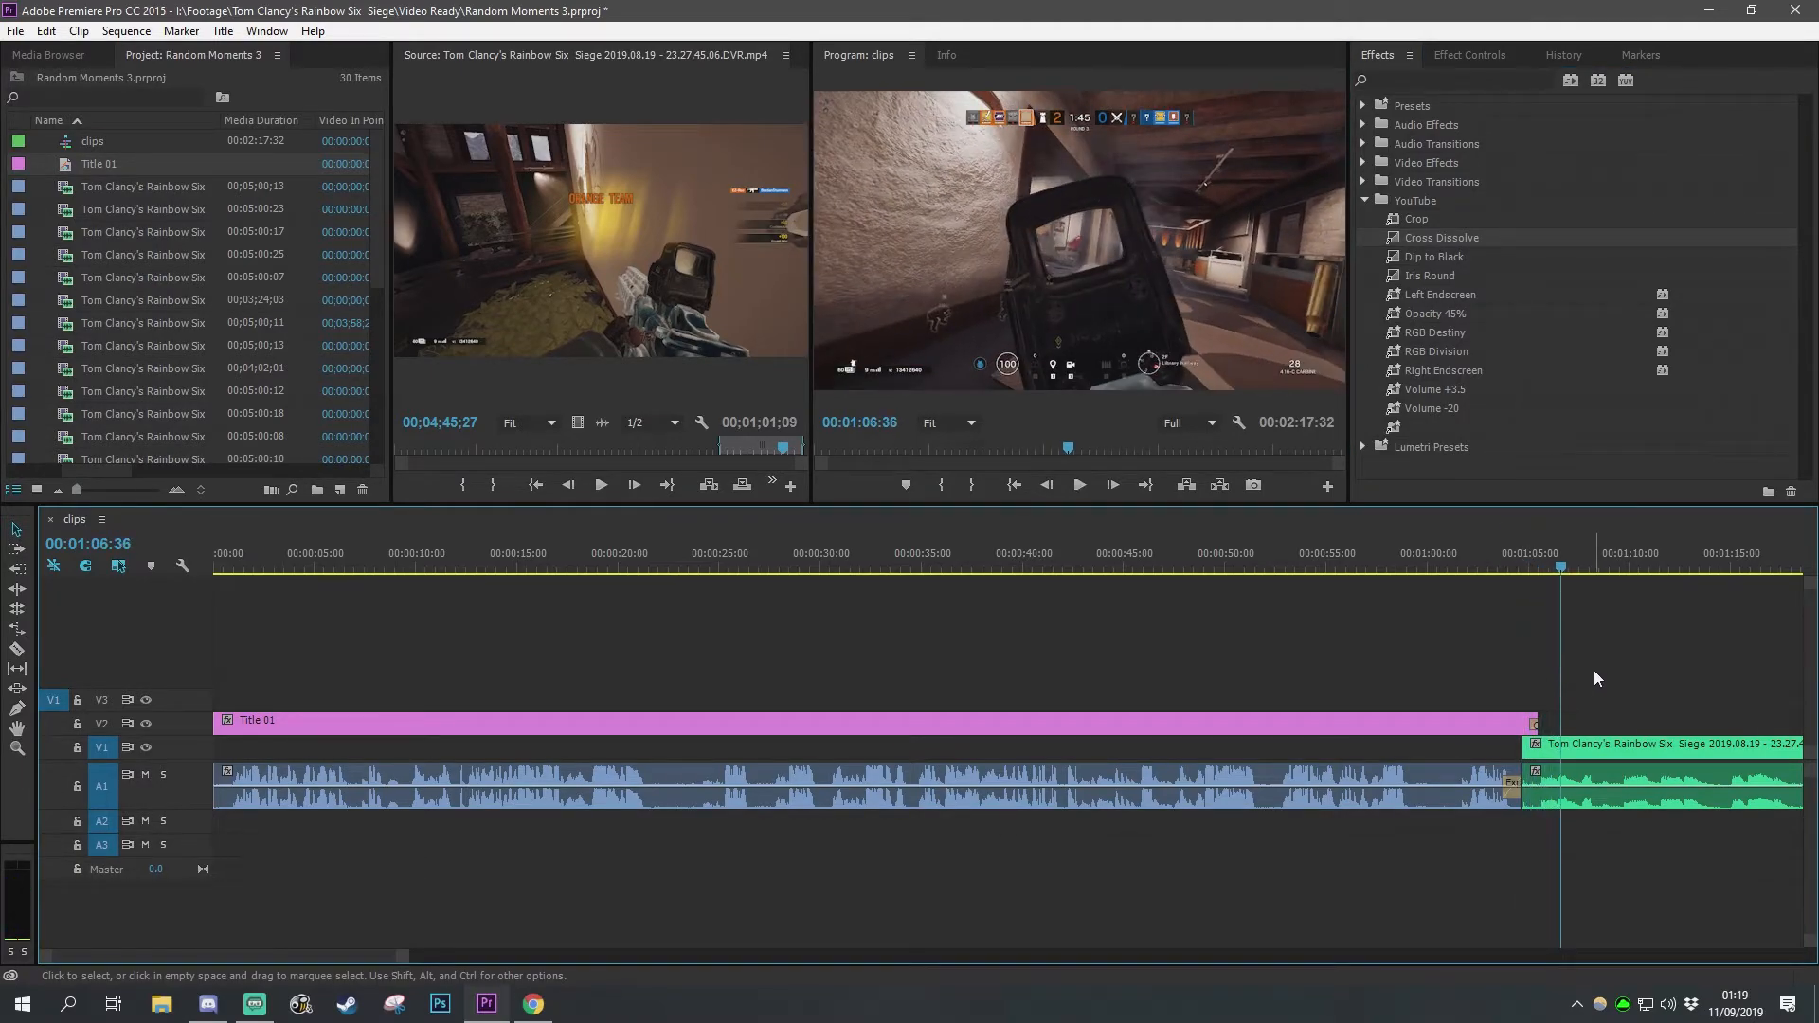
{"action": "left_click", "coordinate": [1505, 566]}
{"action": "key", "text": "space"}
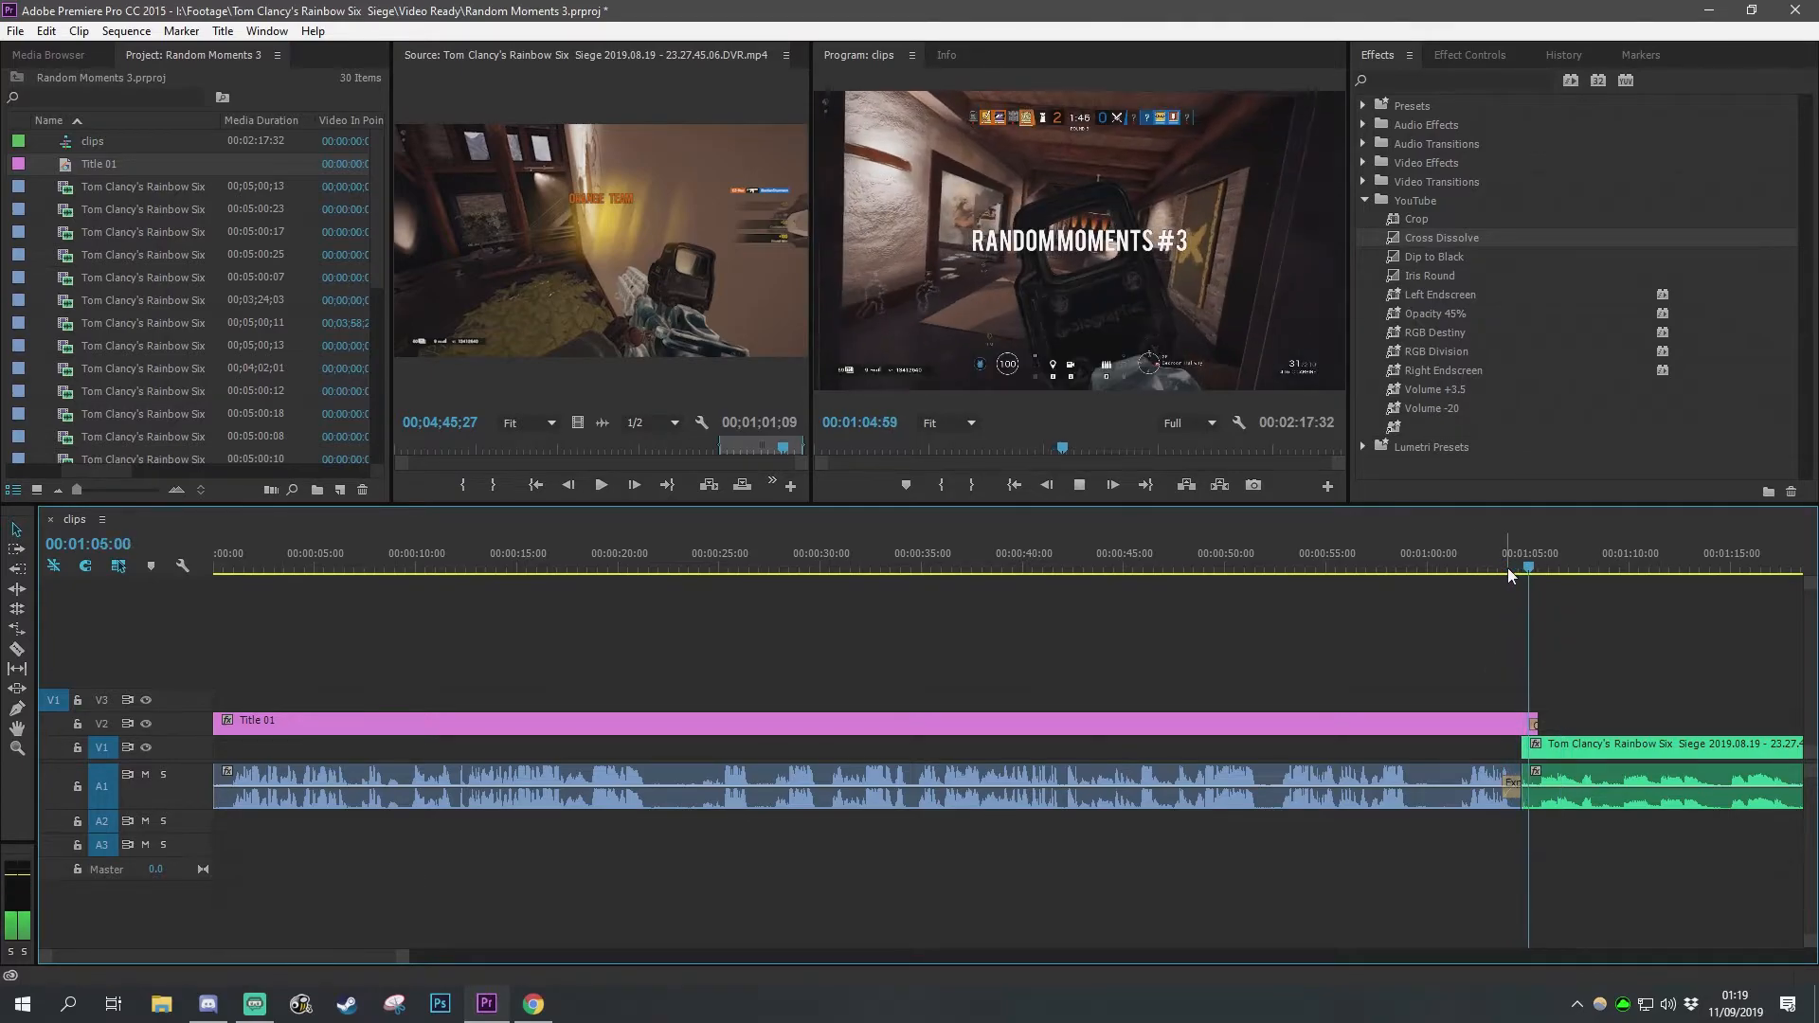
Step: Apply the default transition to the start of the green clip and play it back
{"action": "right_click", "coordinate": [1523, 747]}
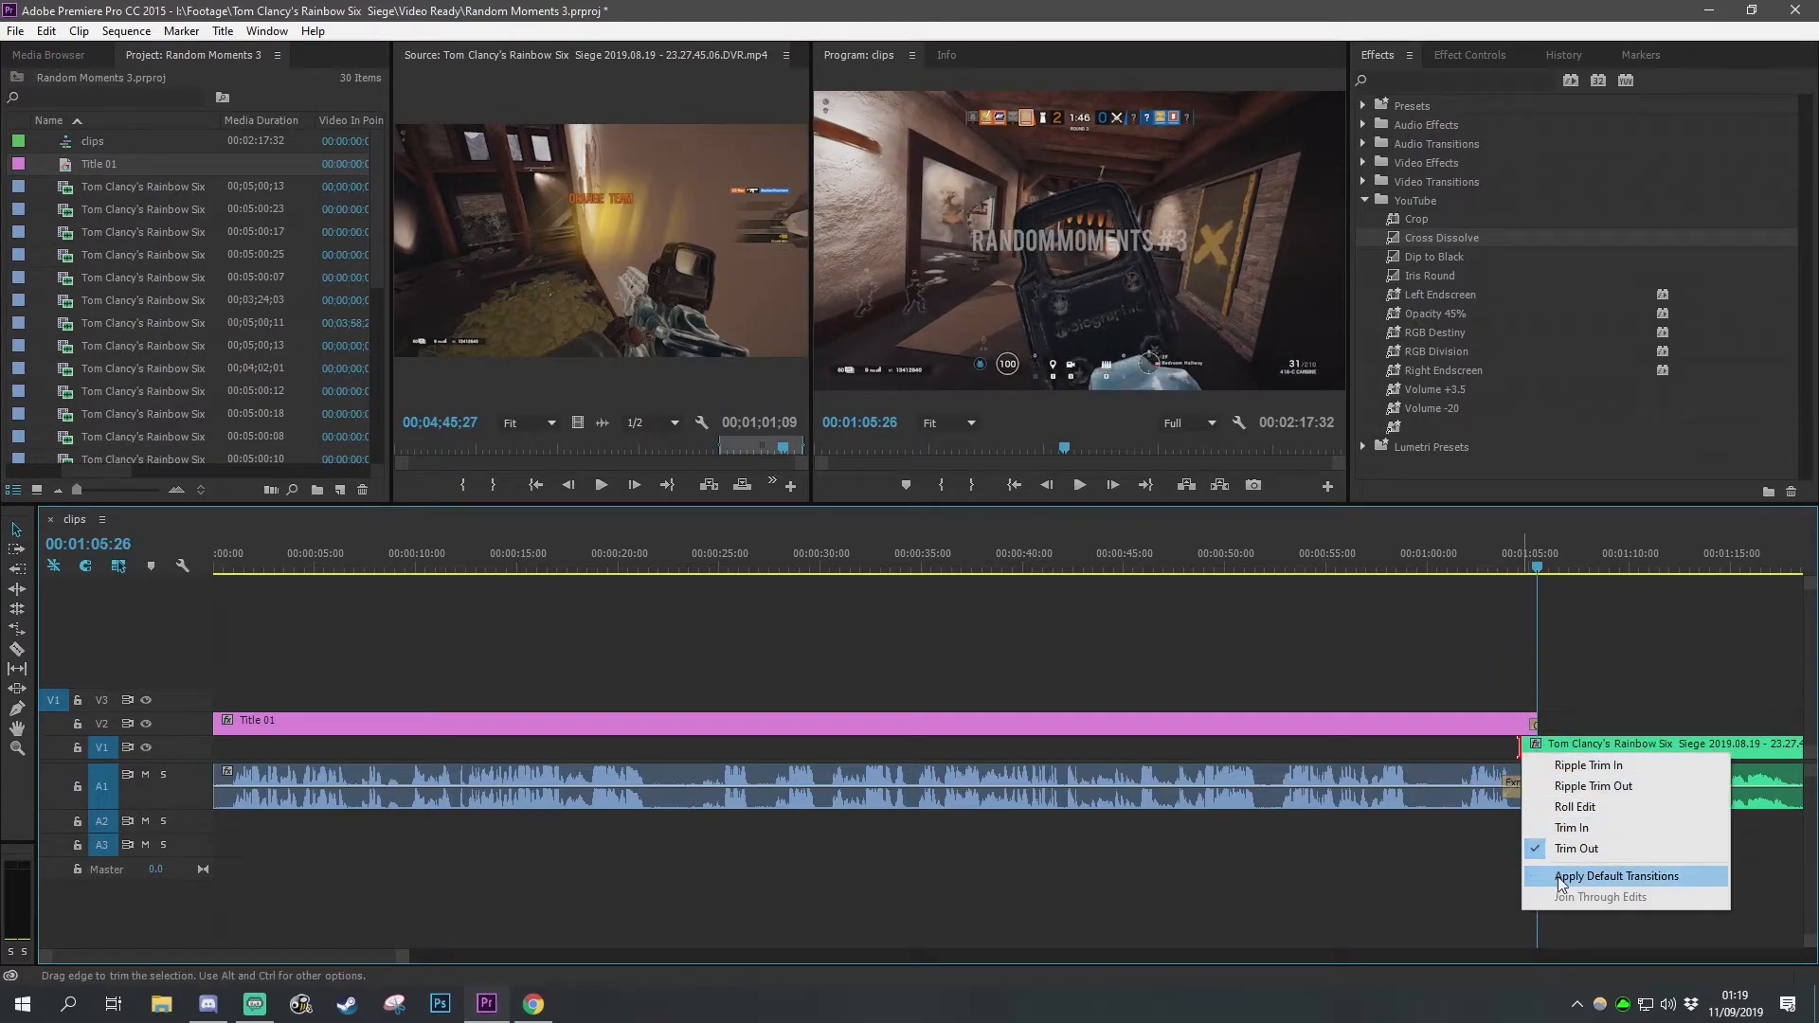
{"action": "left_click", "coordinate": [1558, 878]}
{"action": "left_click", "coordinate": [1501, 557]}
{"action": "key", "text": "space"}
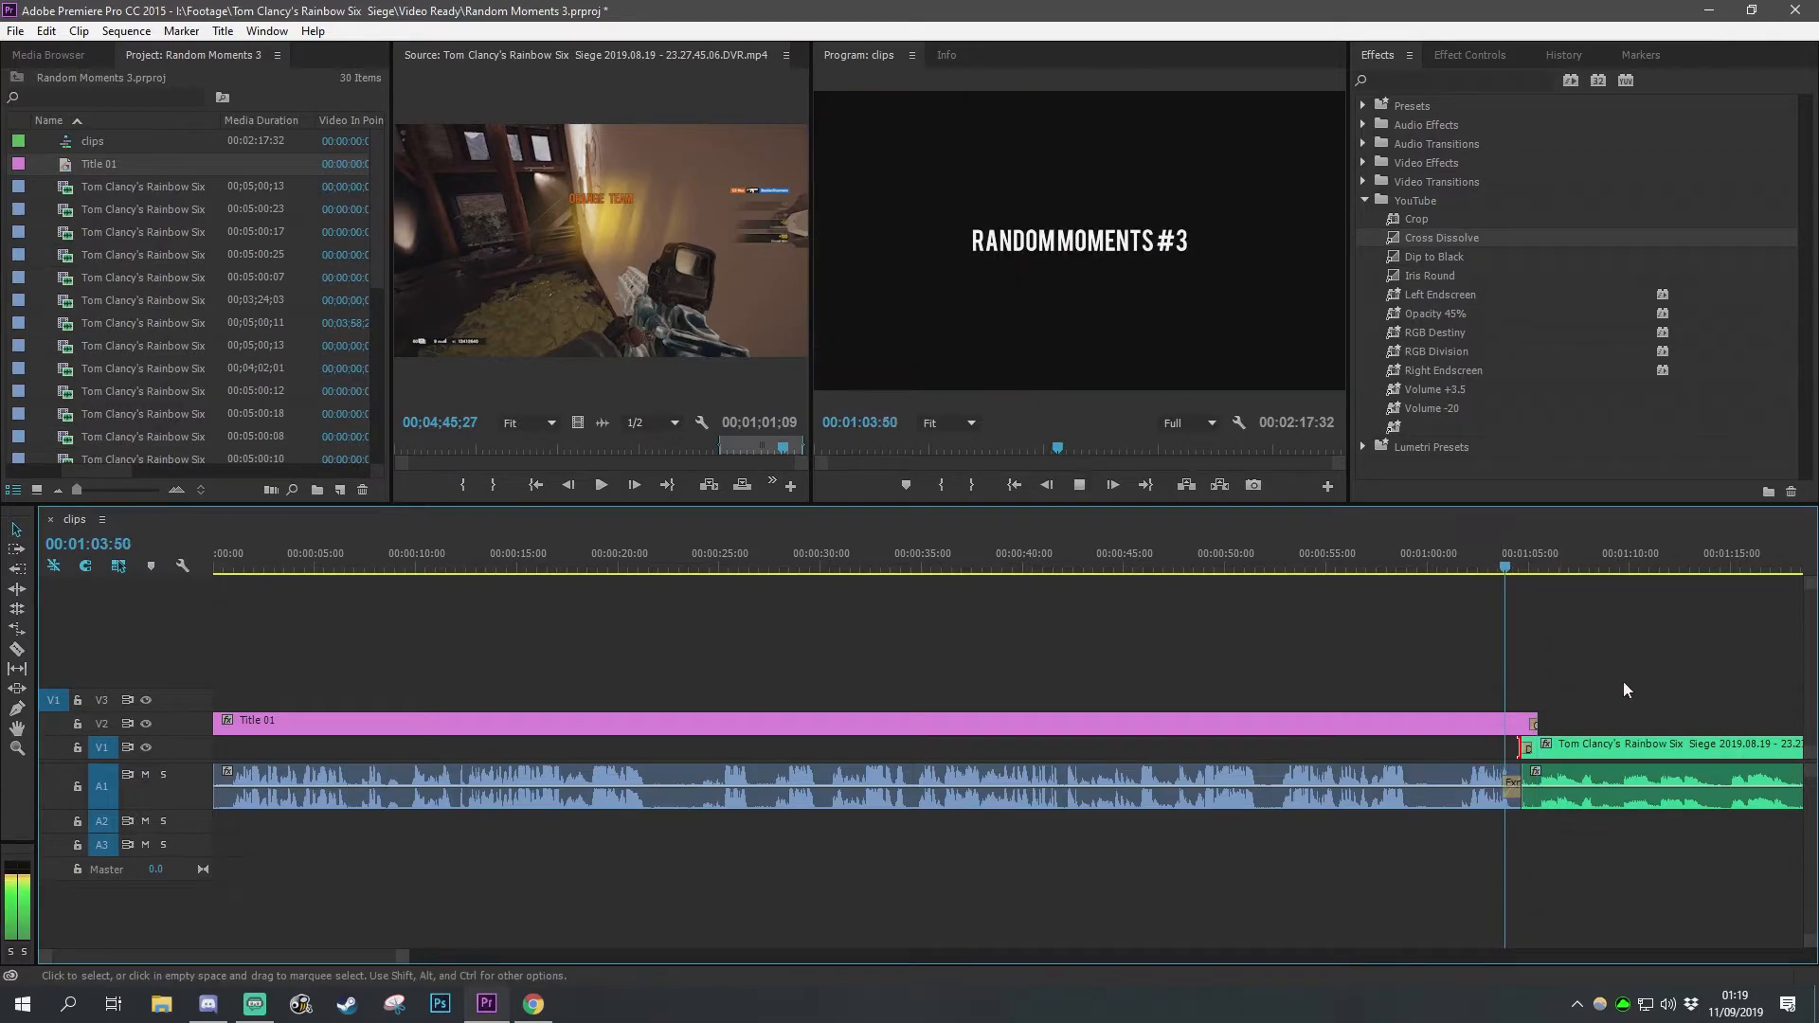
{"action": "key", "text": "space"}
Step: Extend the title clip's end slightly past the green clip's start and play back the overlap
{"action": "left_click_drag", "start_coordinate": [1546, 724], "coordinate": [1592, 724]}
{"action": "left_click", "coordinate": [1481, 559]}
{"action": "key", "text": "space"}
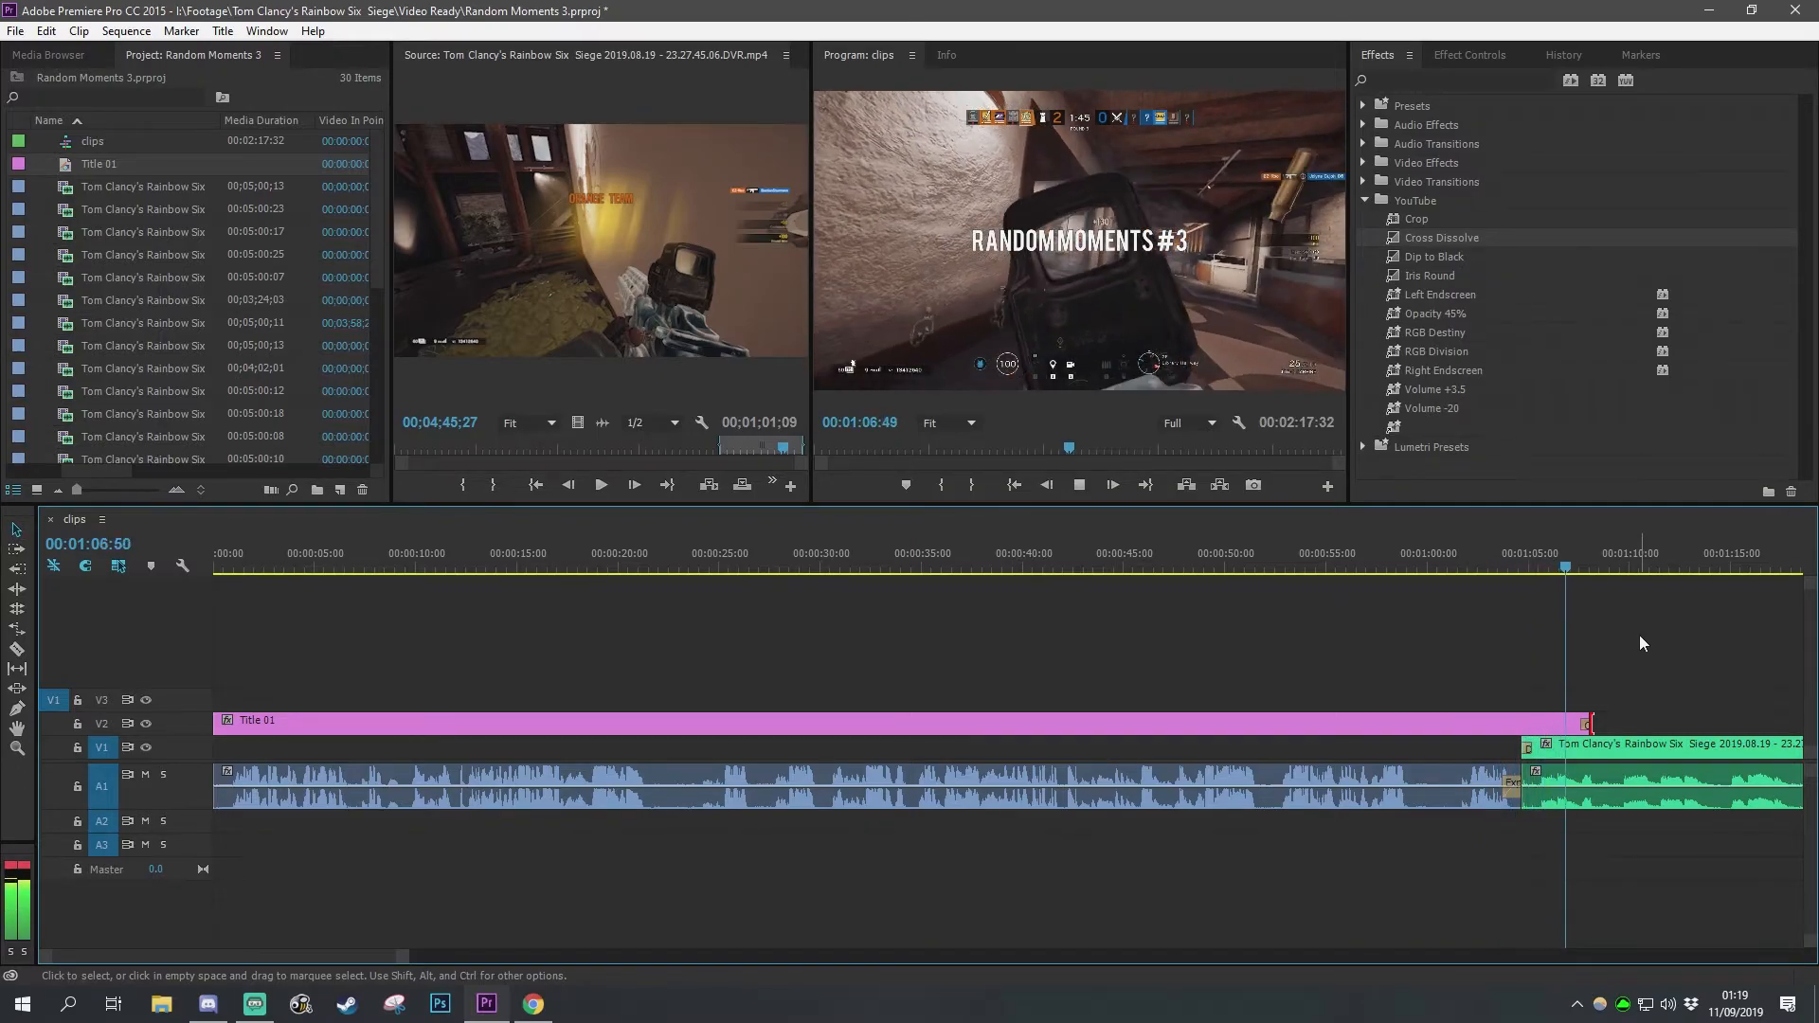
{"action": "key", "text": "space"}
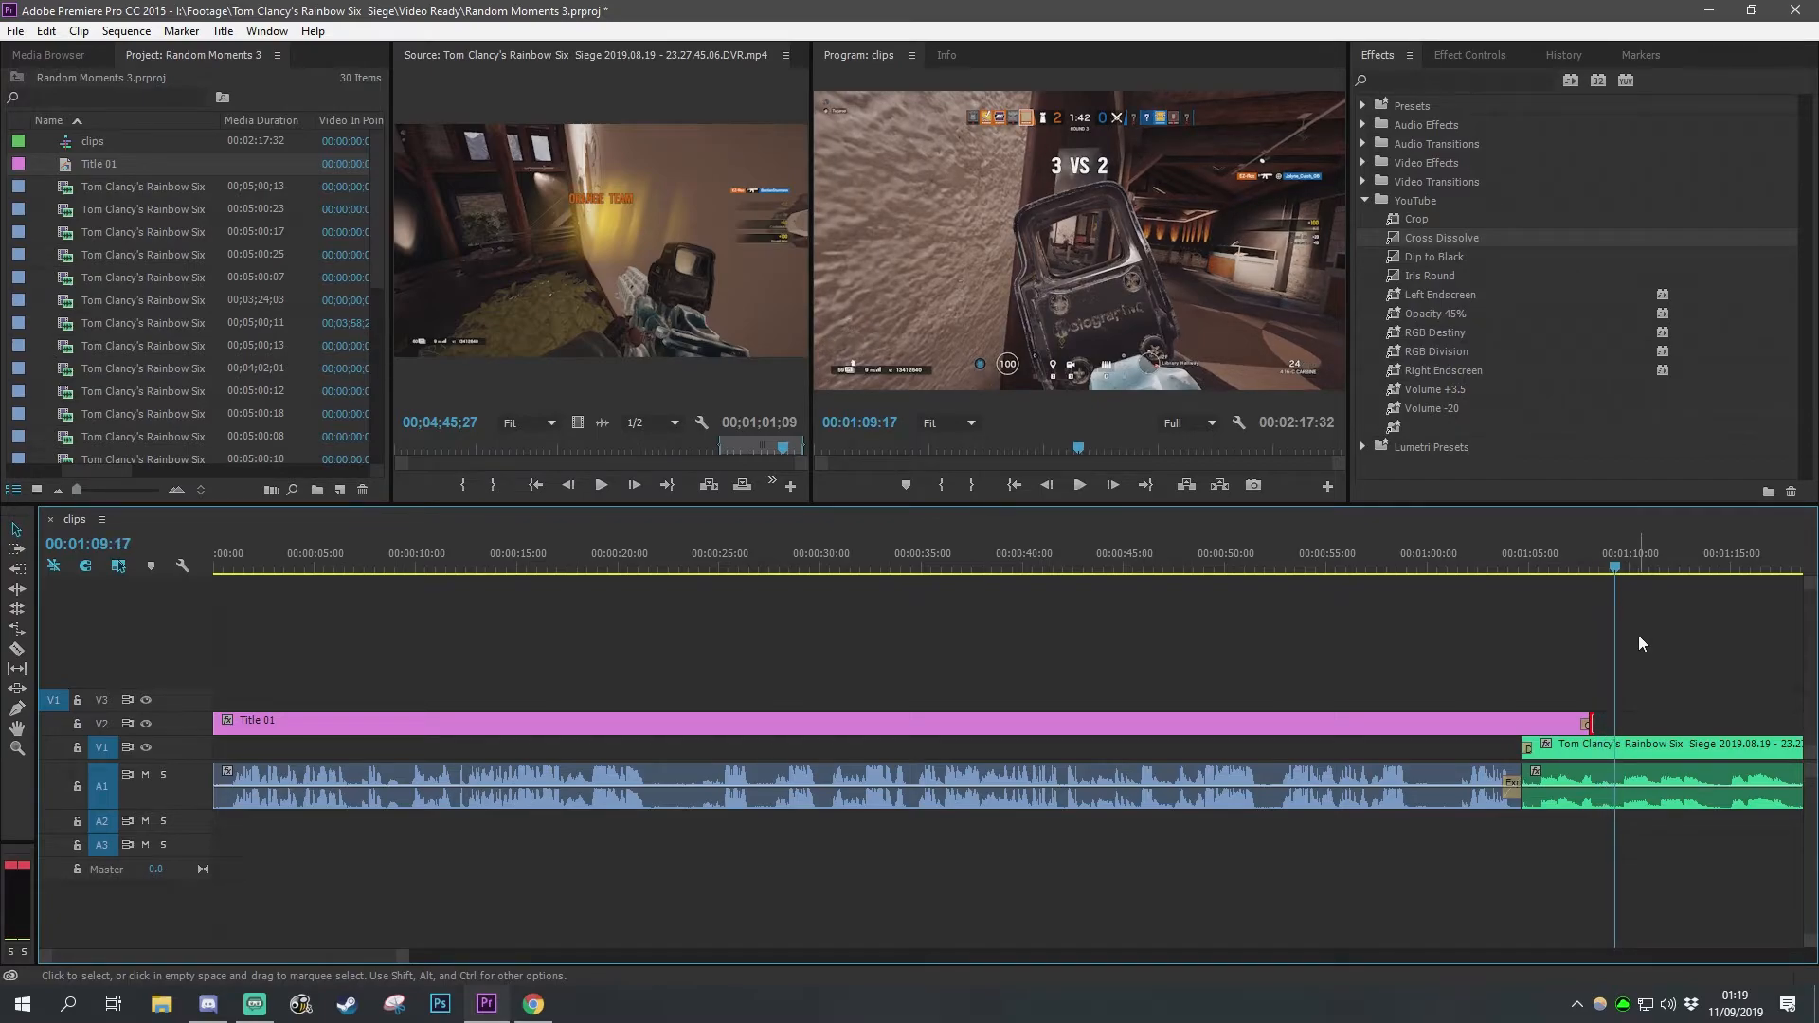
Step: Play back the title clip and its overlap with the green clip at several points
{"action": "left_click", "coordinate": [1623, 720]}
{"action": "scroll", "coordinate": [1163, 897], "scroll_direction": "up", "scroll_amount": 1}
{"action": "scroll", "coordinate": [1164, 897], "scroll_direction": "down", "scroll_amount": 2}
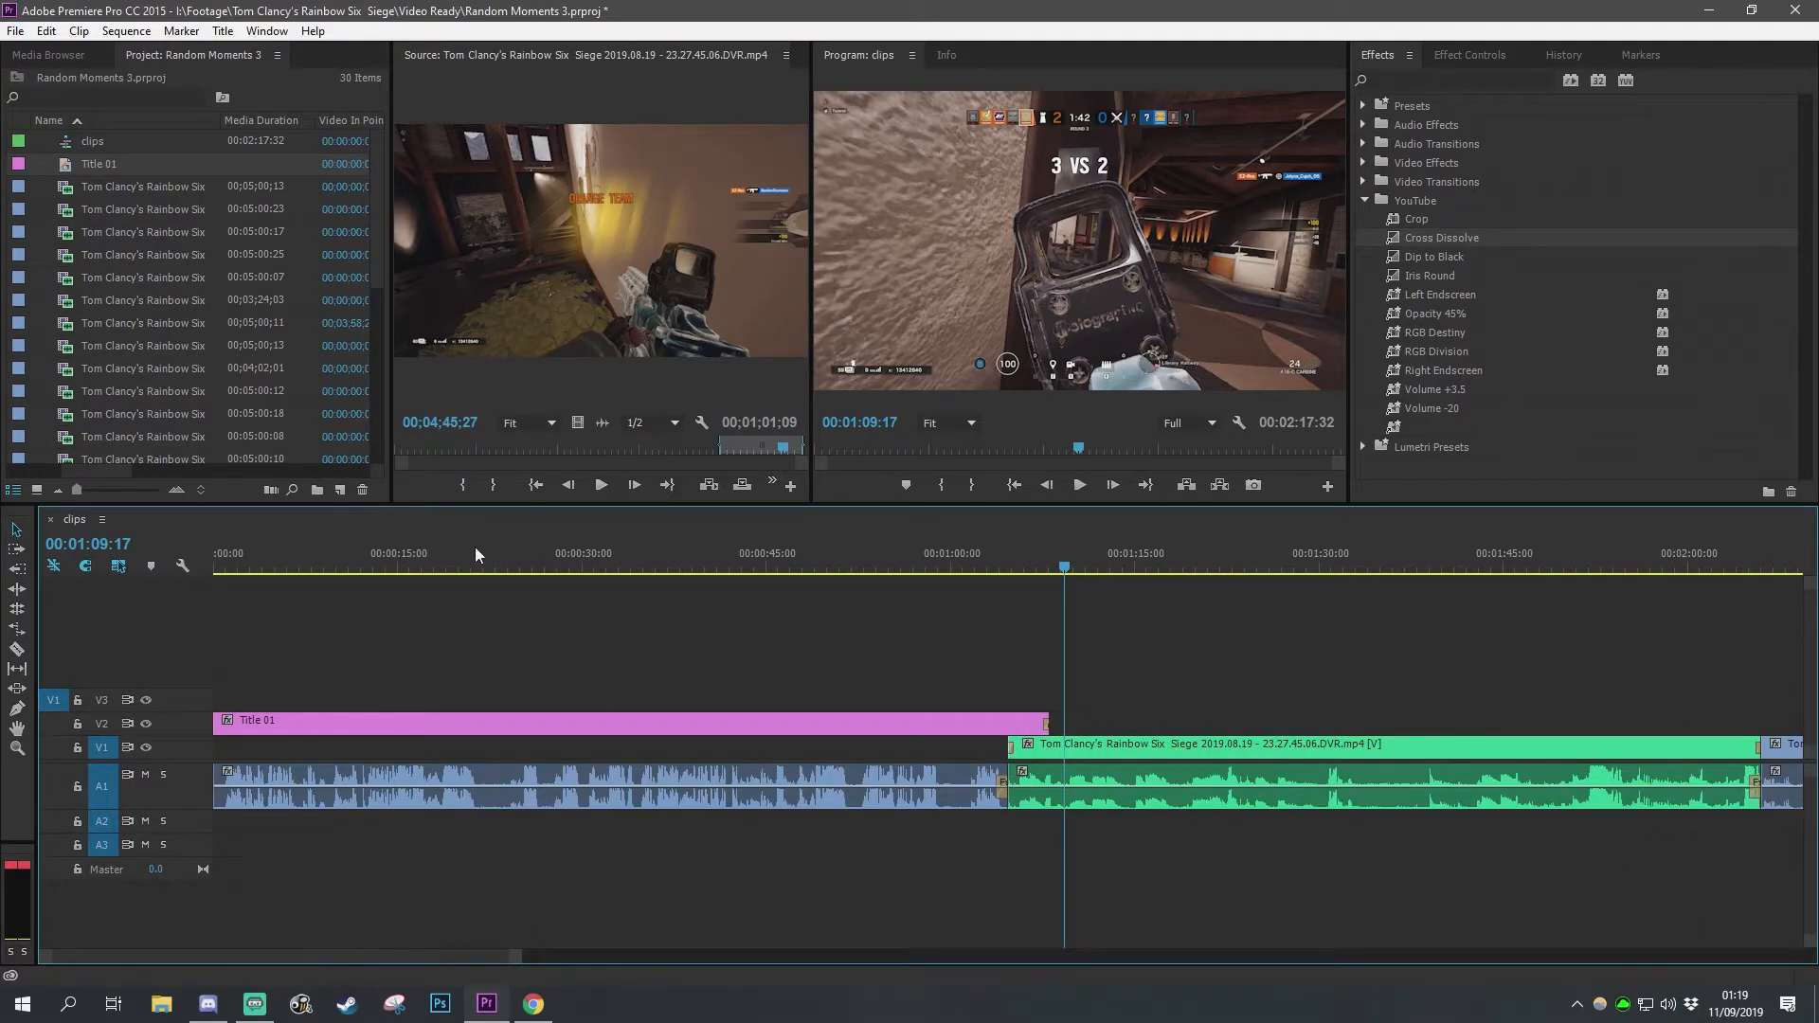
{"action": "left_click", "coordinate": [433, 561]}
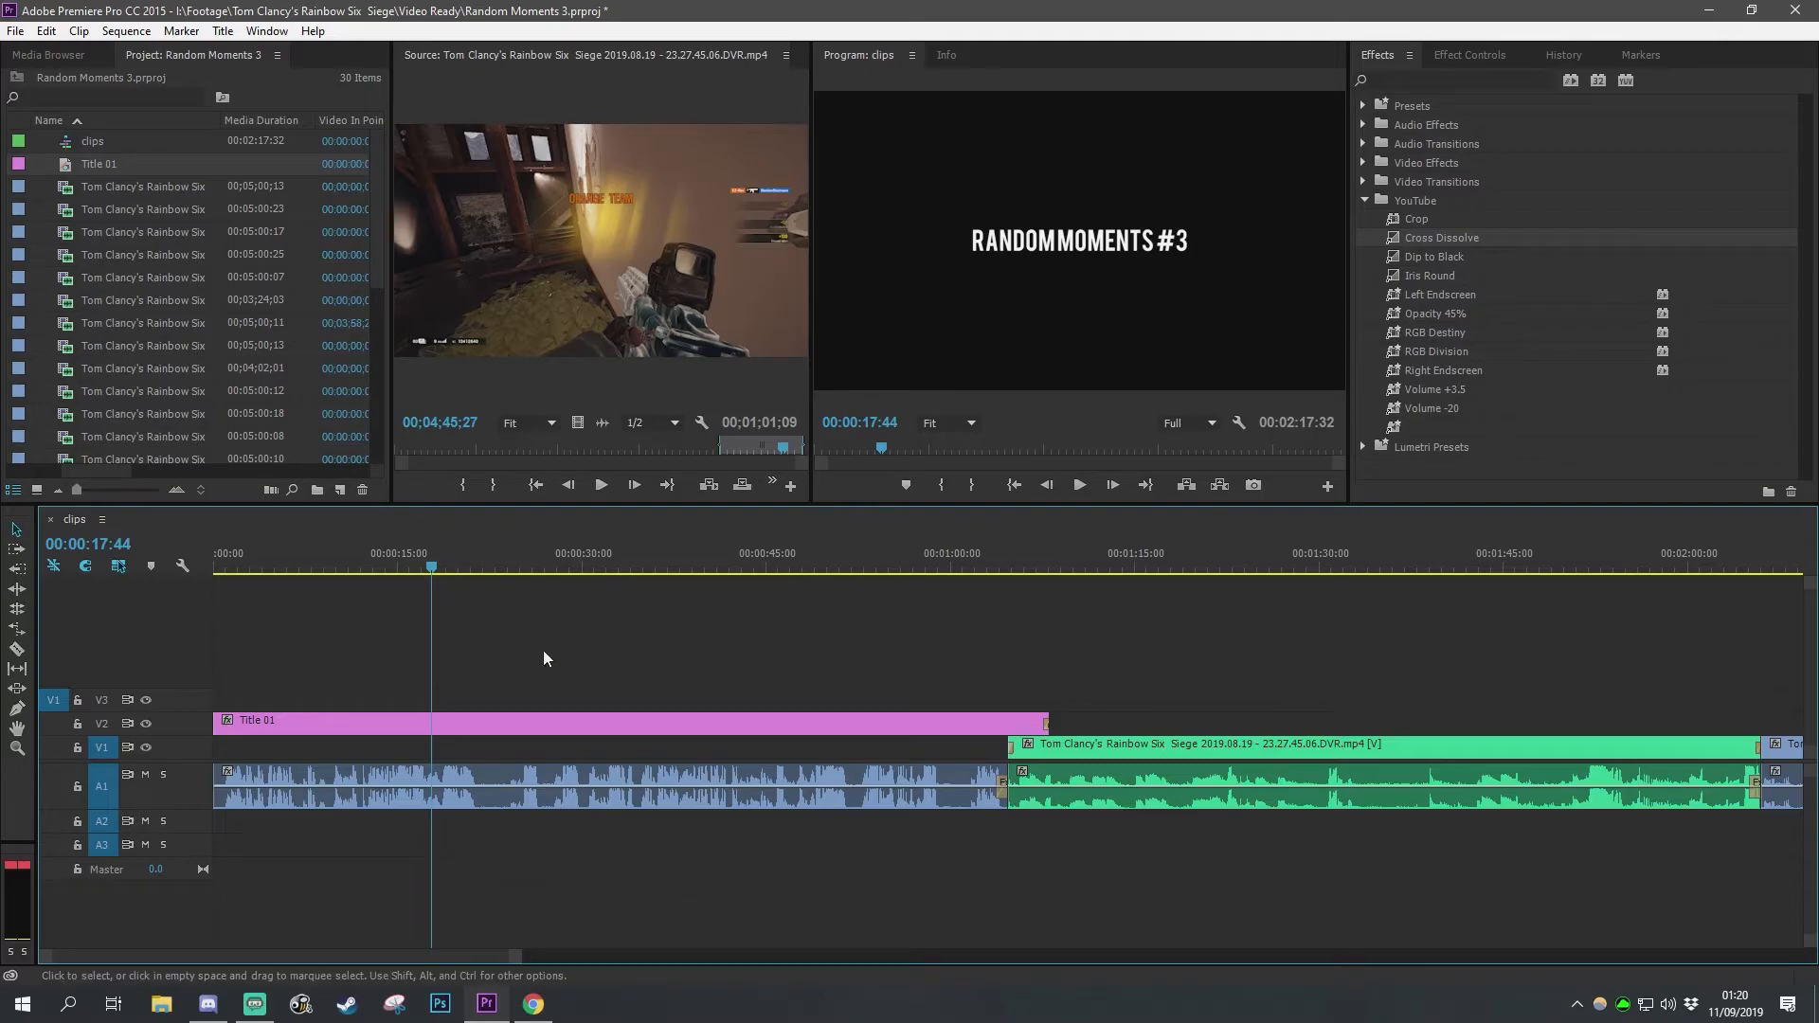
{"action": "left_click_drag", "start_coordinate": [438, 561], "coordinate": [552, 573]}
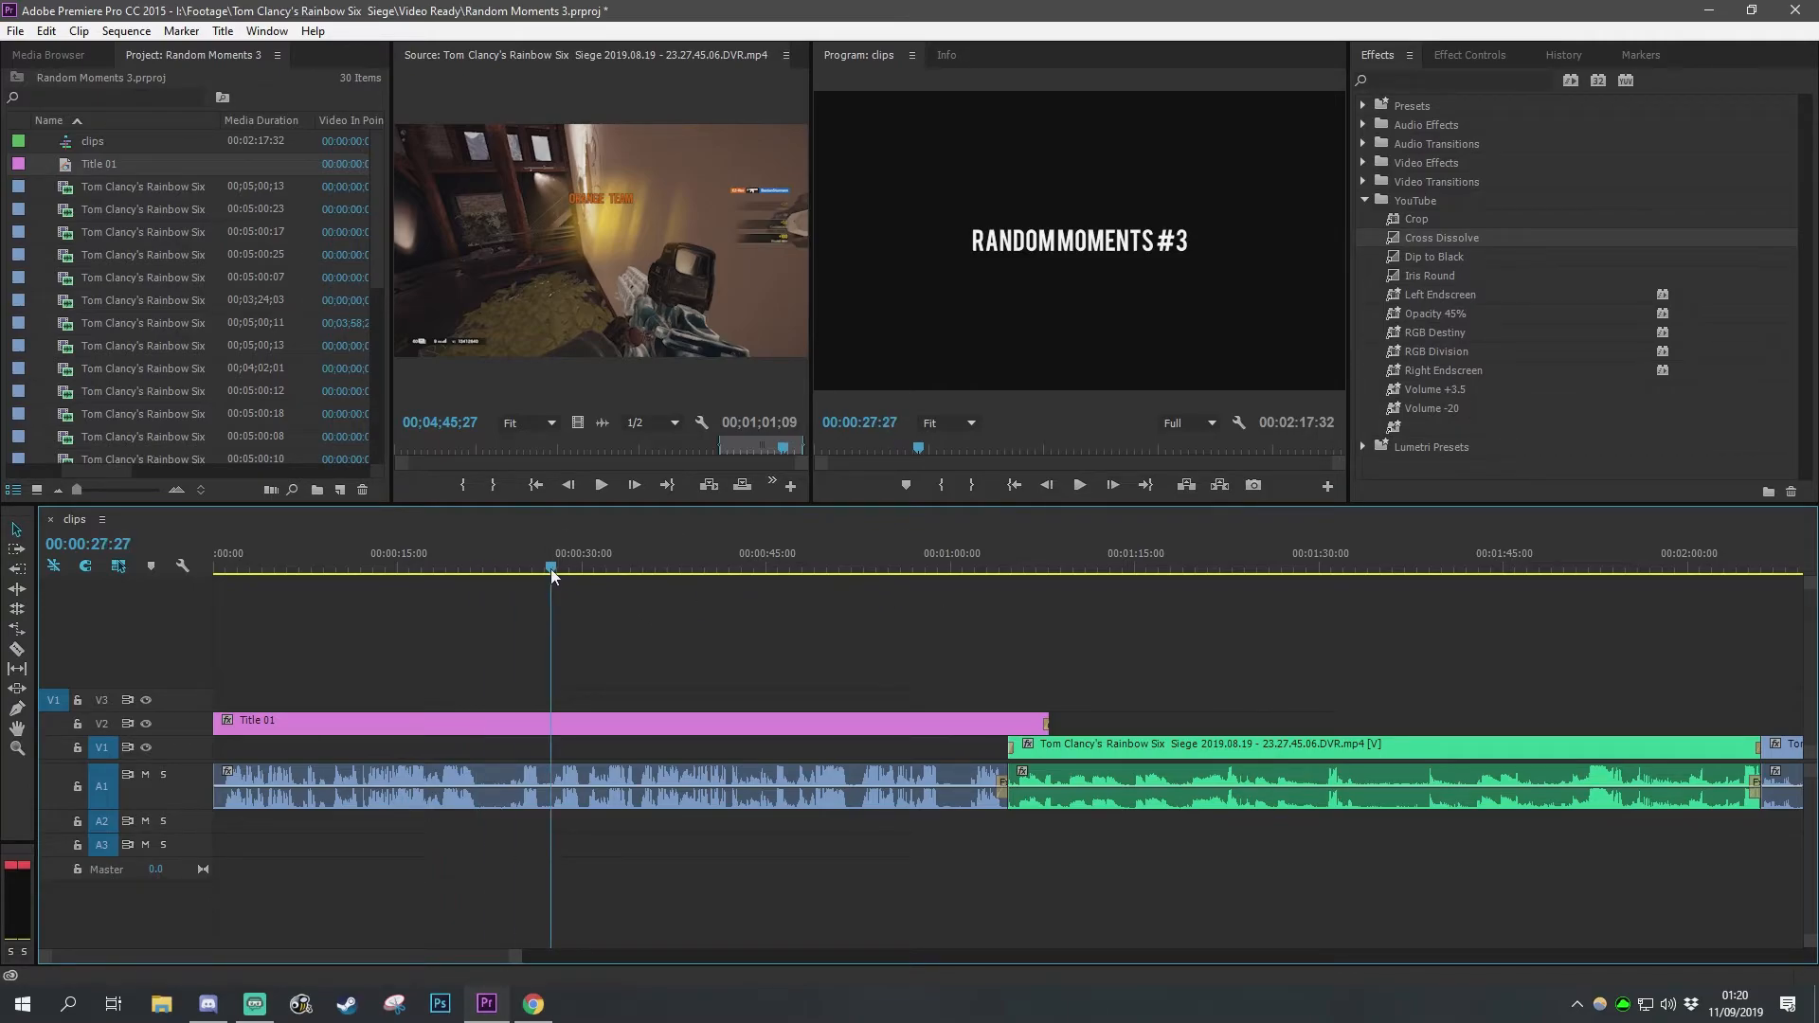
{"action": "left_click_drag", "start_coordinate": [550, 569], "coordinate": [520, 565]}
{"action": "key", "text": "space"}
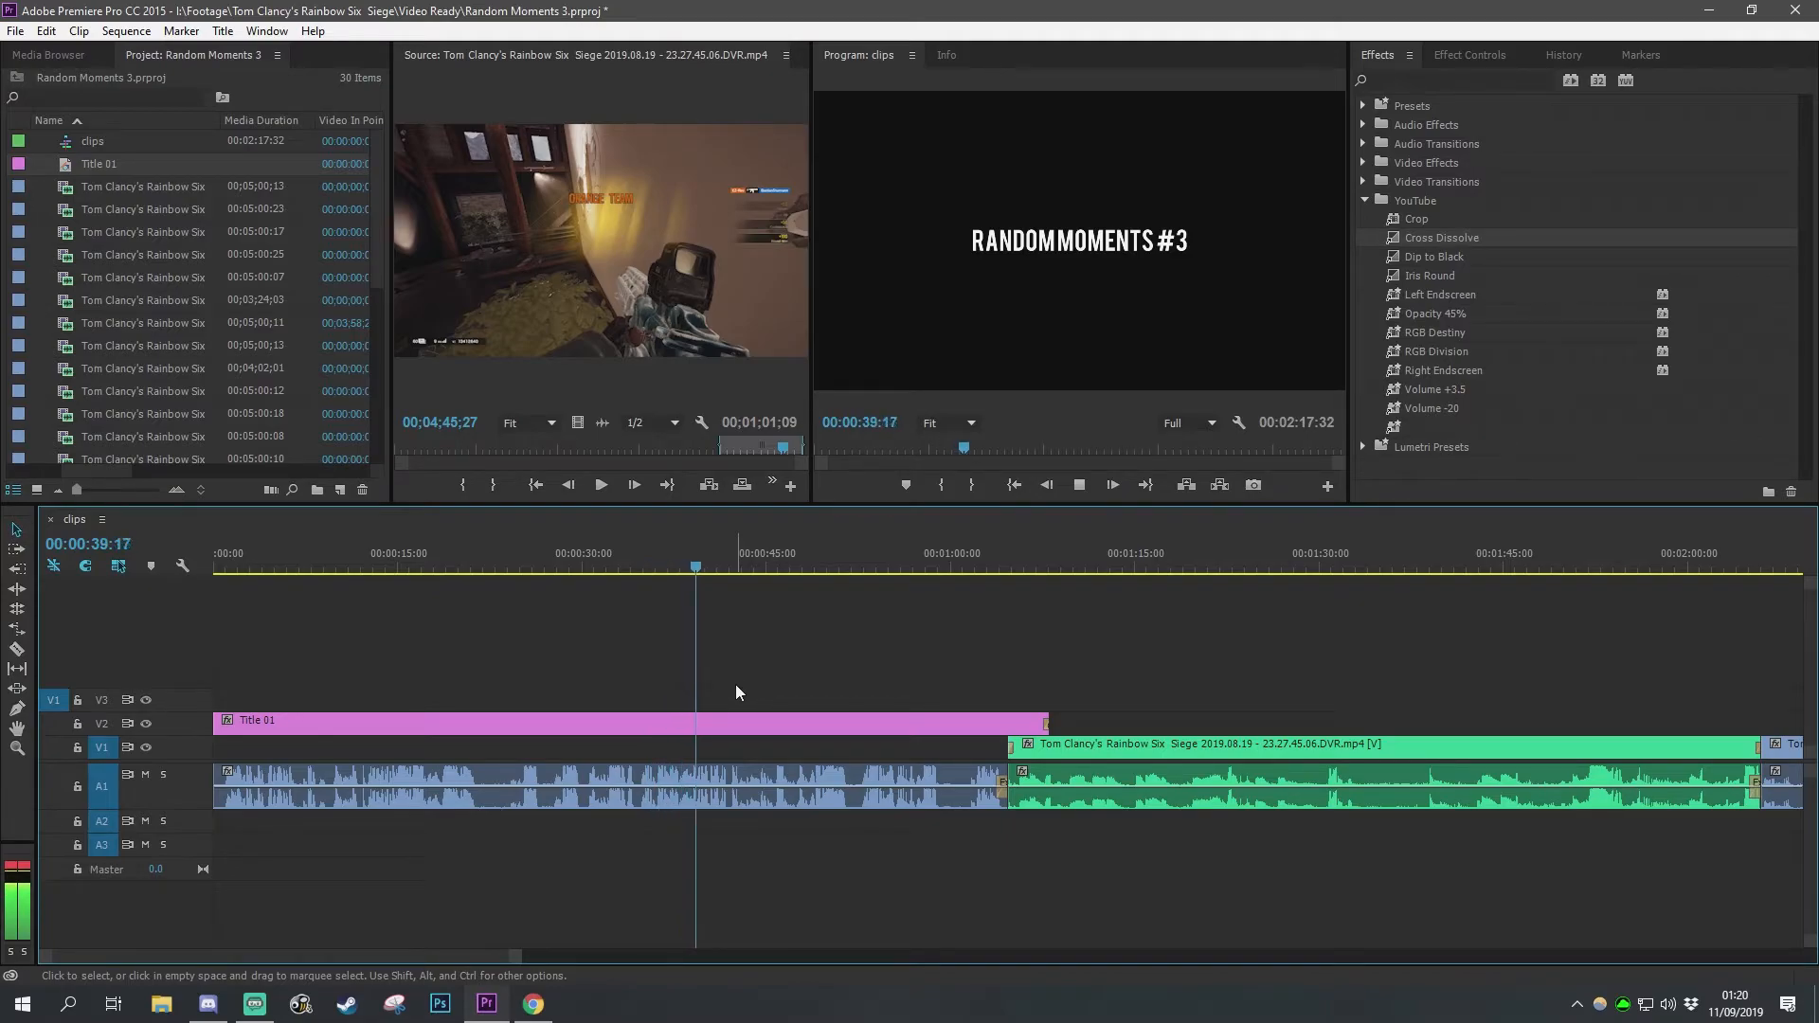
{"action": "key", "text": "space"}
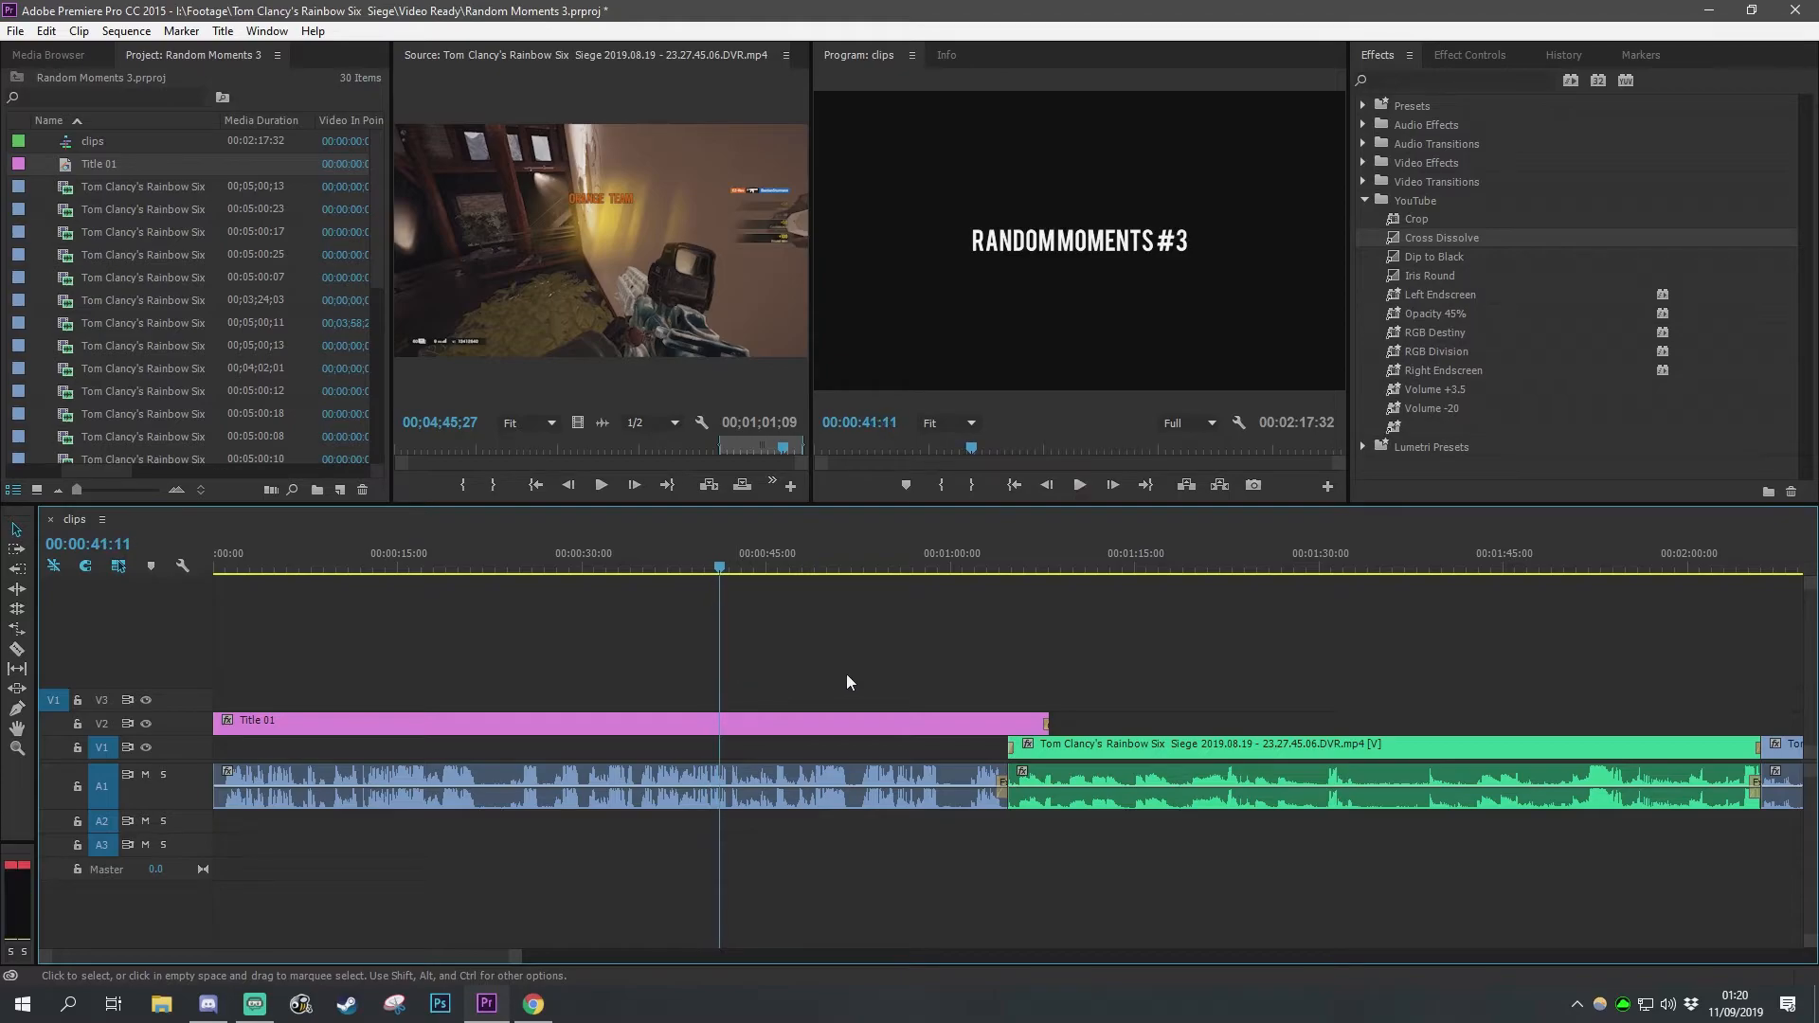
{"action": "left_click", "coordinate": [970, 559]}
{"action": "key", "text": "space"}
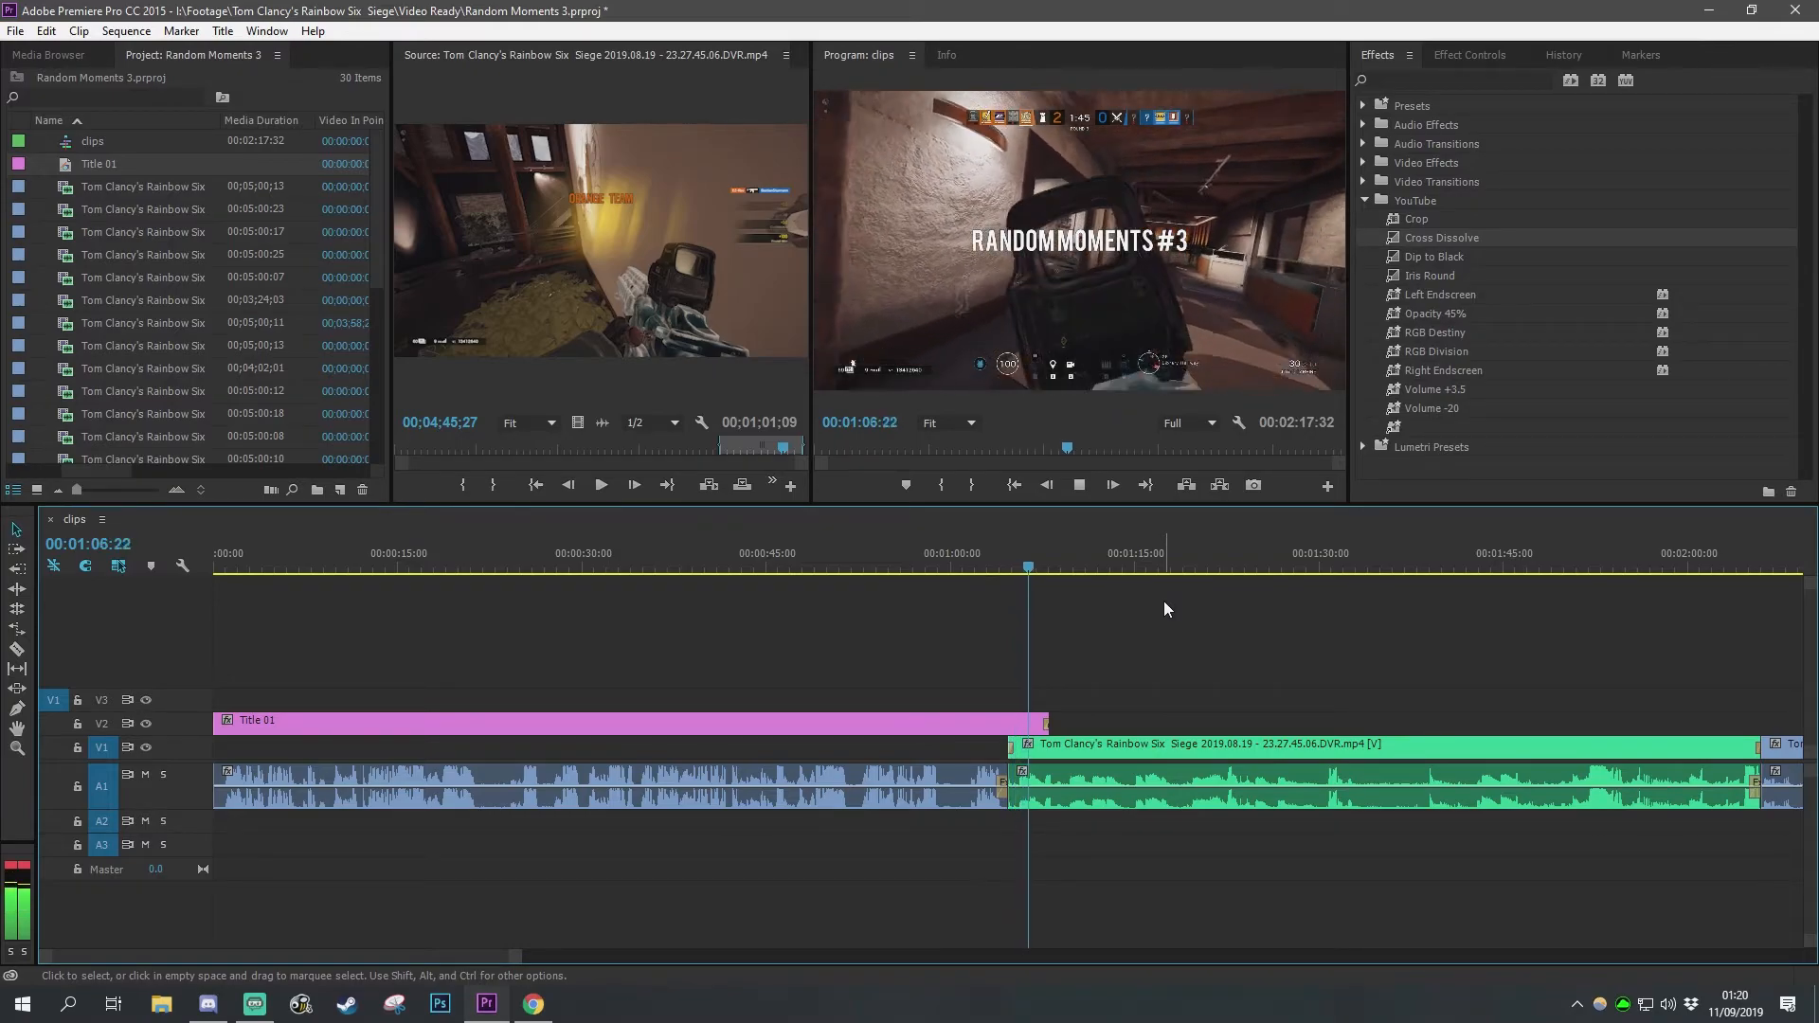
{"action": "key", "text": "space"}
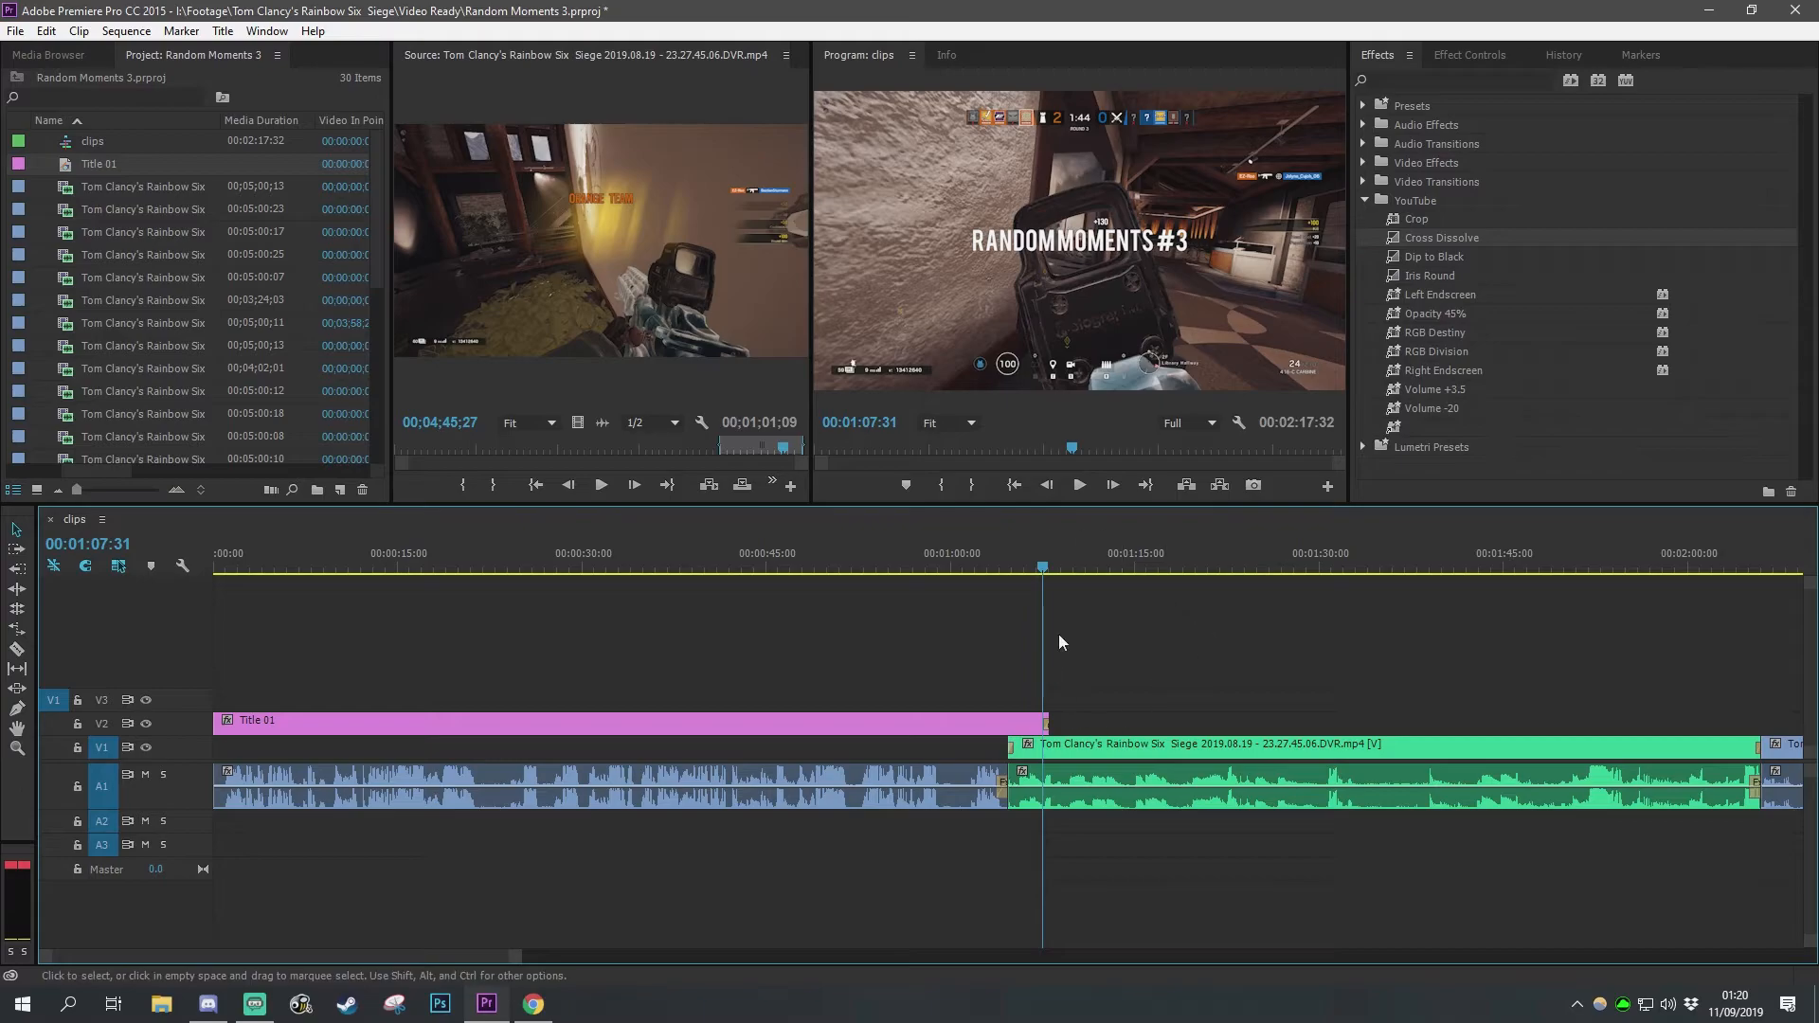
Step: Cut the title clip at 00:01:07:00, delete its tail, and remove the video and audio transitions at the green clip's start
{"action": "left_click", "coordinate": [1037, 570]}
{"action": "mouse_move", "coordinate": [1036, 574]}
{"action": "left_mouse_down"}
{"action": "mouse_move", "coordinate": [992, 576]}
{"action": "mouse_move", "coordinate": [1035, 588]}
{"action": "left_mouse_up"}
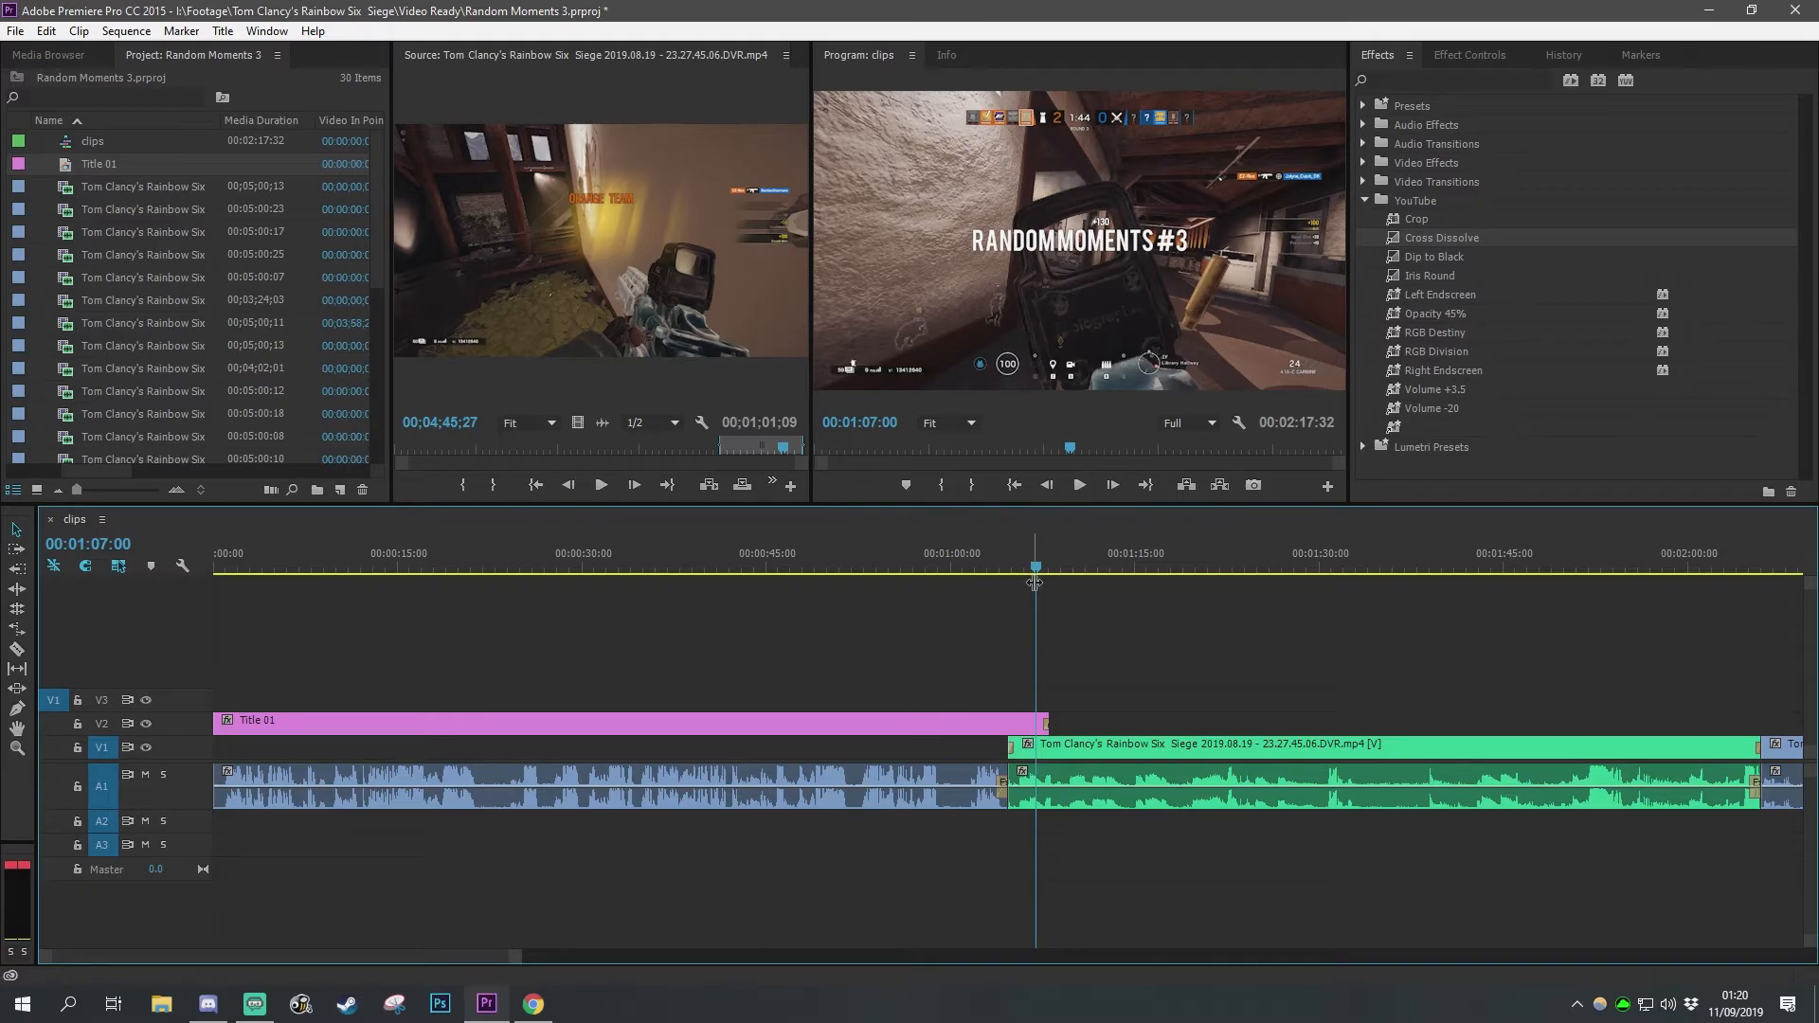
{"action": "key", "text": "c"}
{"action": "left_click", "coordinate": [966, 724]}
{"action": "key", "text": "v"}
{"action": "left_click", "coordinate": [1001, 724]}
{"action": "key", "text": "Delete"}
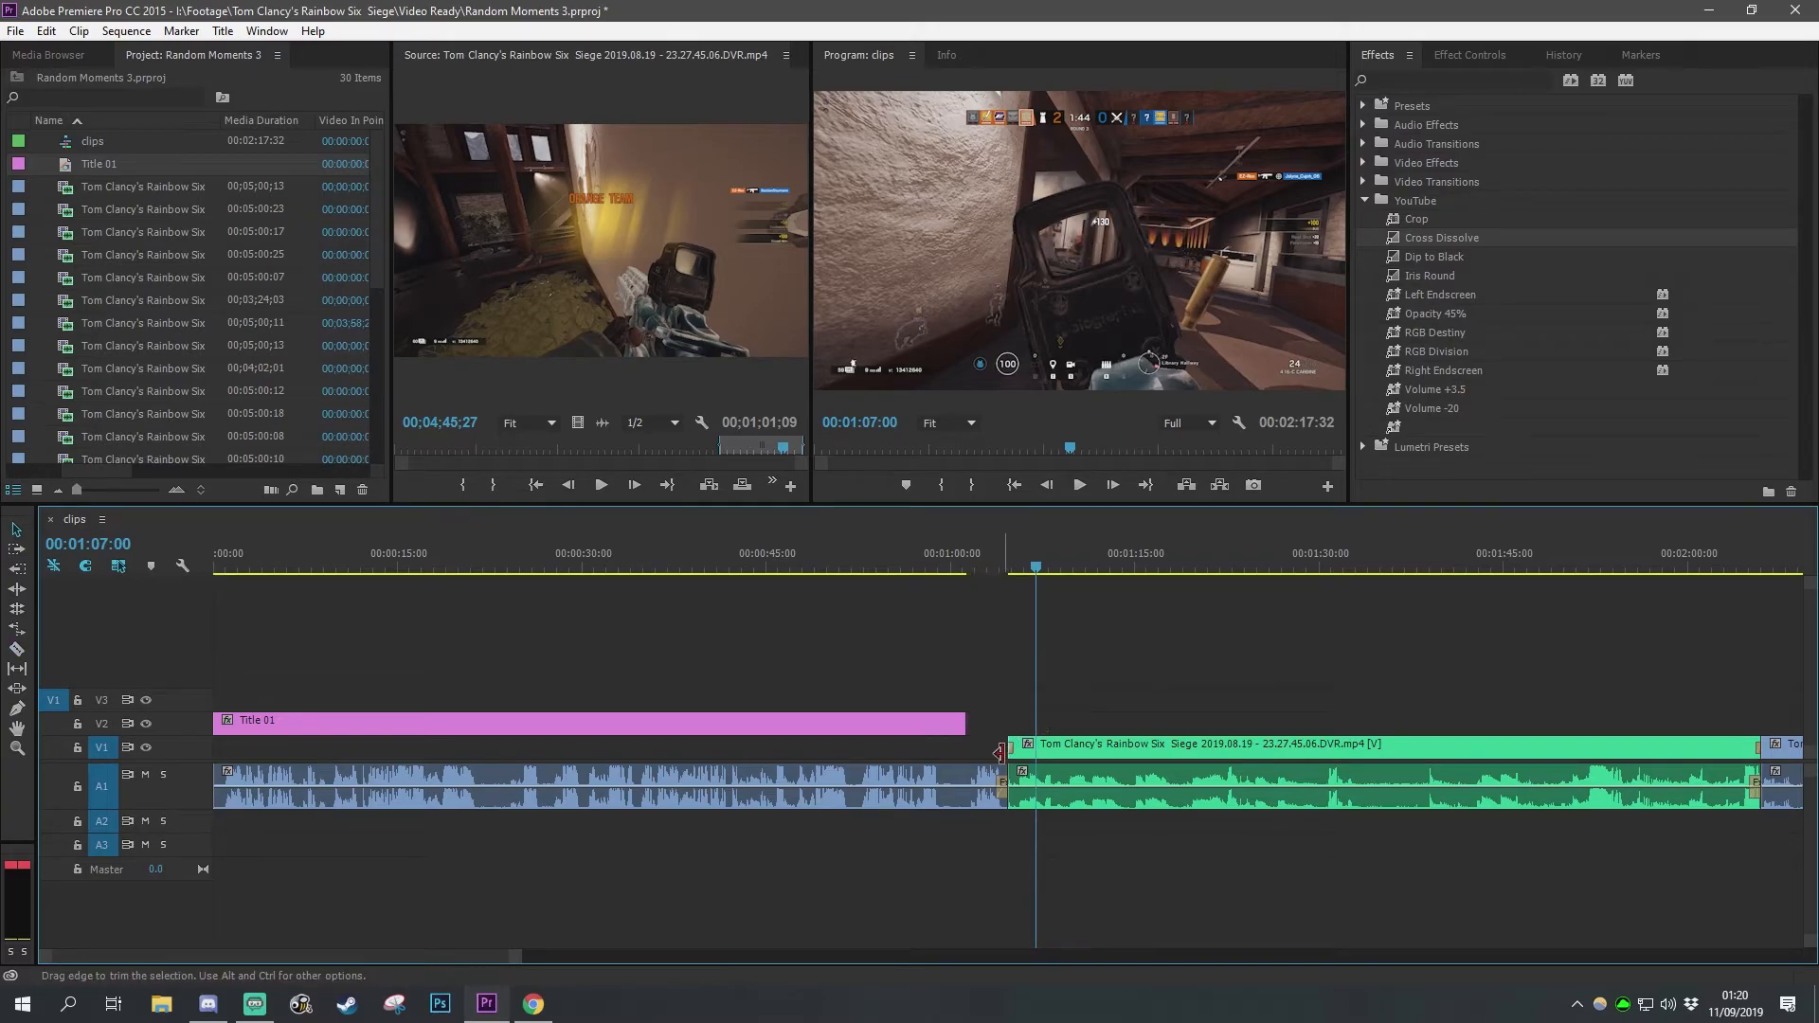
{"action": "left_click", "coordinate": [1009, 748]}
{"action": "key", "text": "Delete"}
{"action": "left_click", "coordinate": [1005, 784]}
{"action": "key", "text": "Delete"}
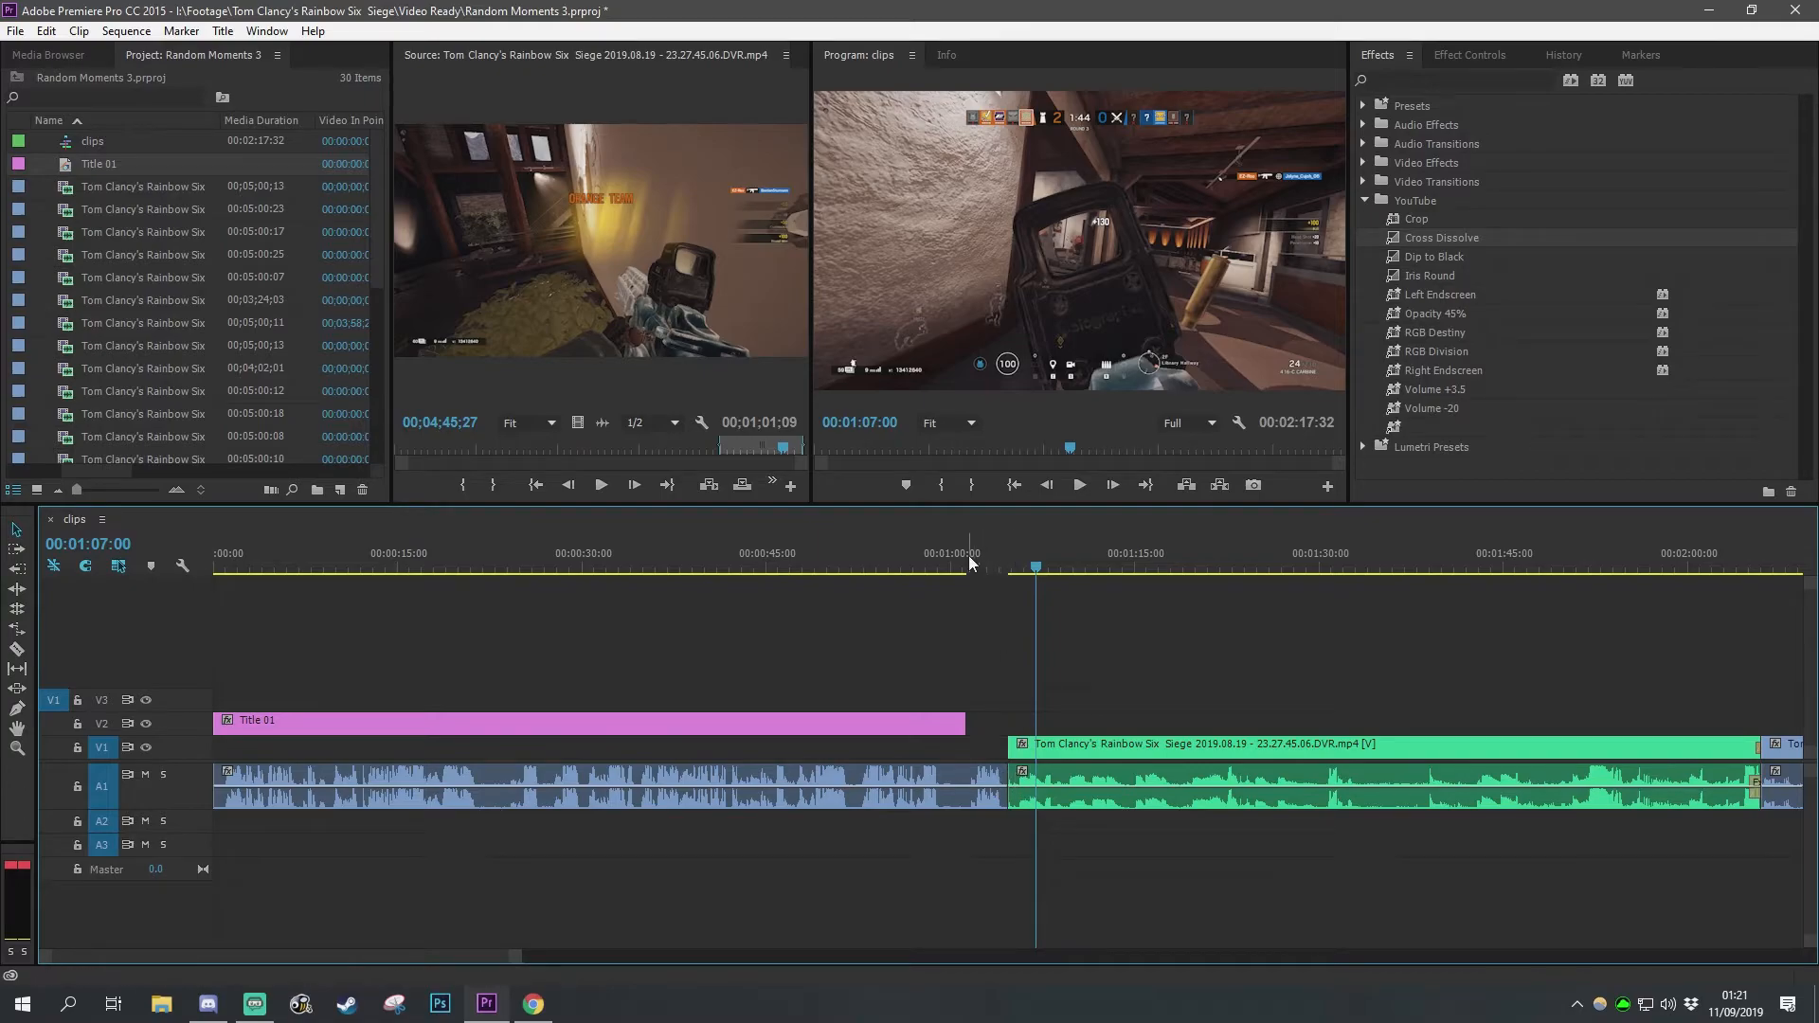
Step: Delete the title clip and the audio lying before the green clip, then zoom out the timeline
{"action": "left_click", "coordinate": [968, 747]}
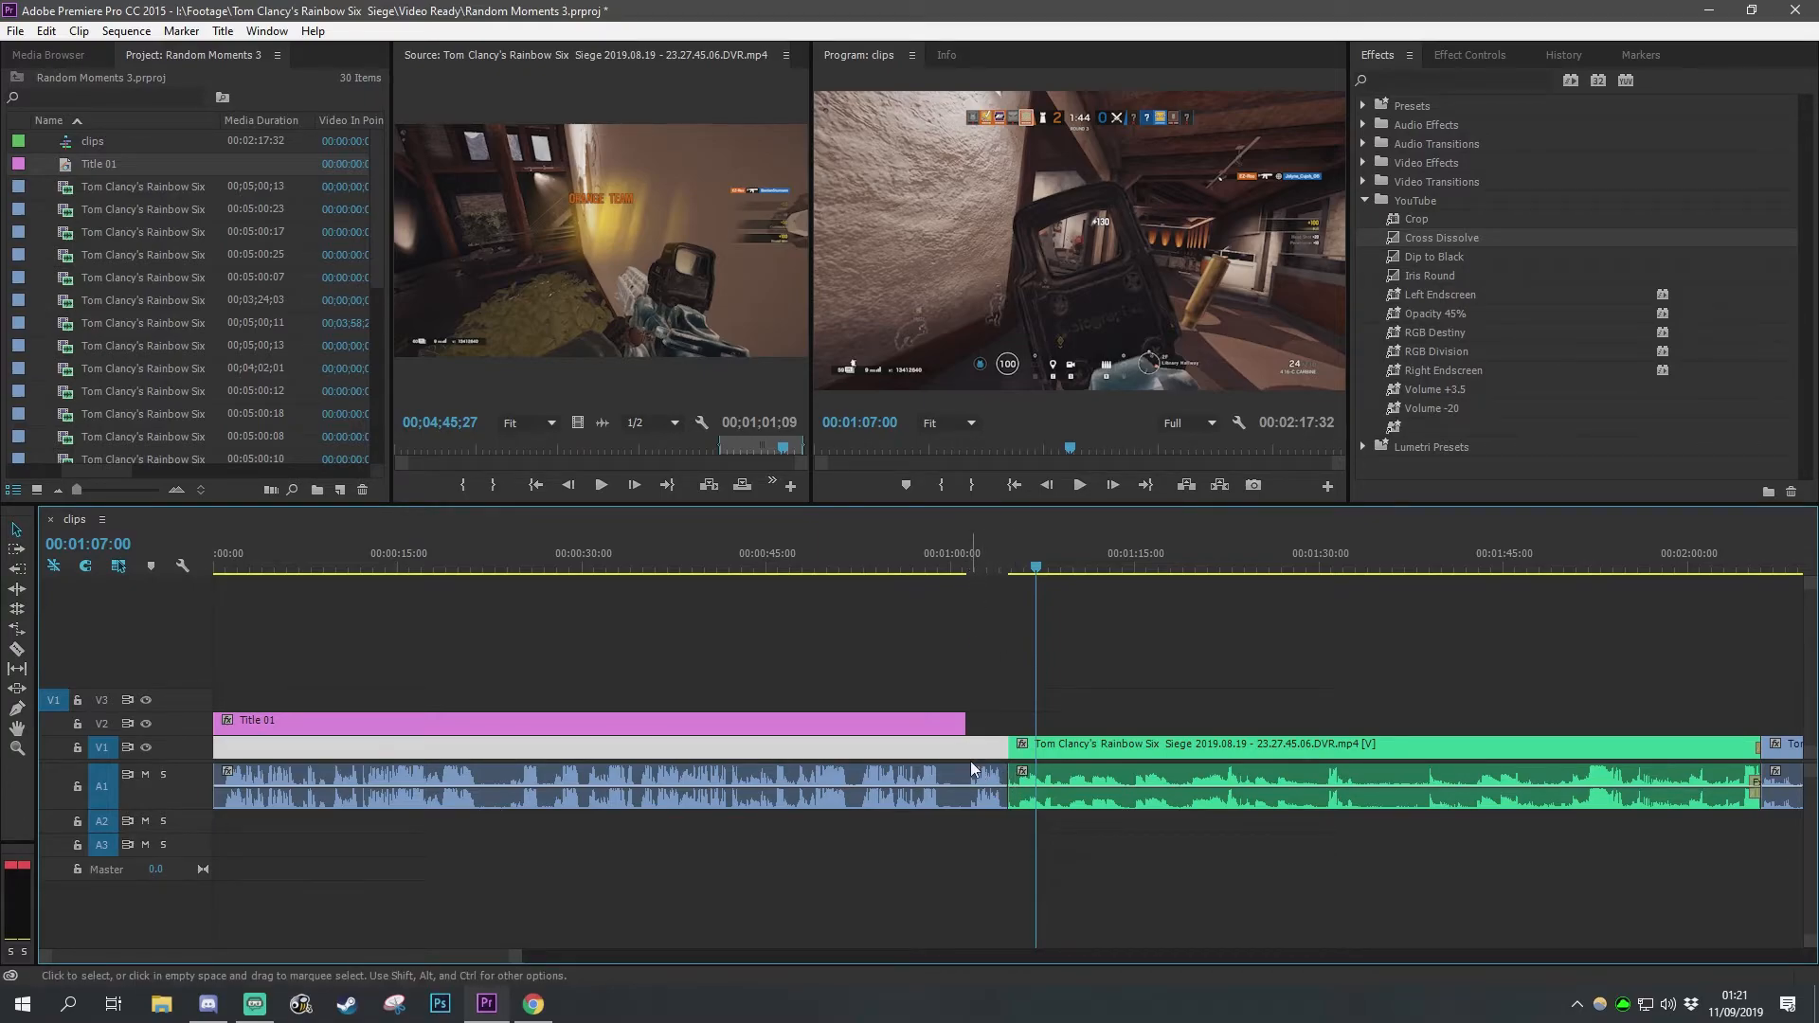
{"action": "left_click", "coordinate": [982, 561]}
{"action": "key", "text": "space"}
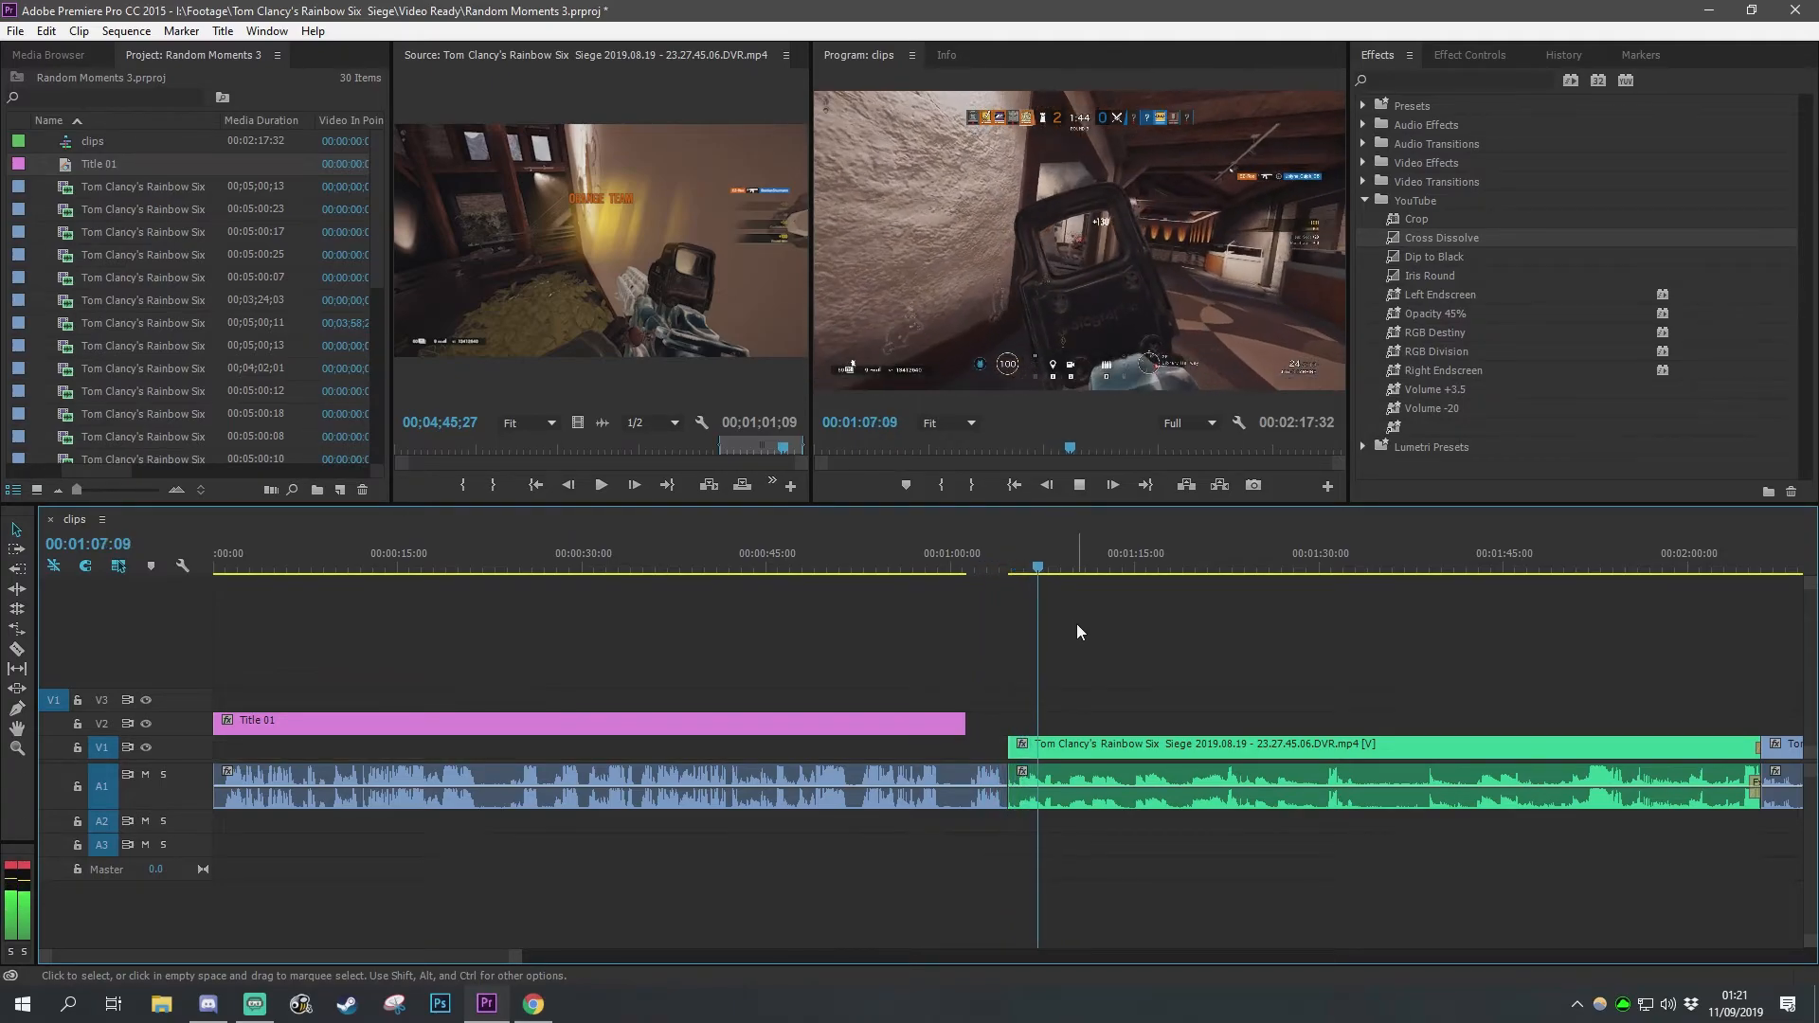
{"action": "key", "text": "space"}
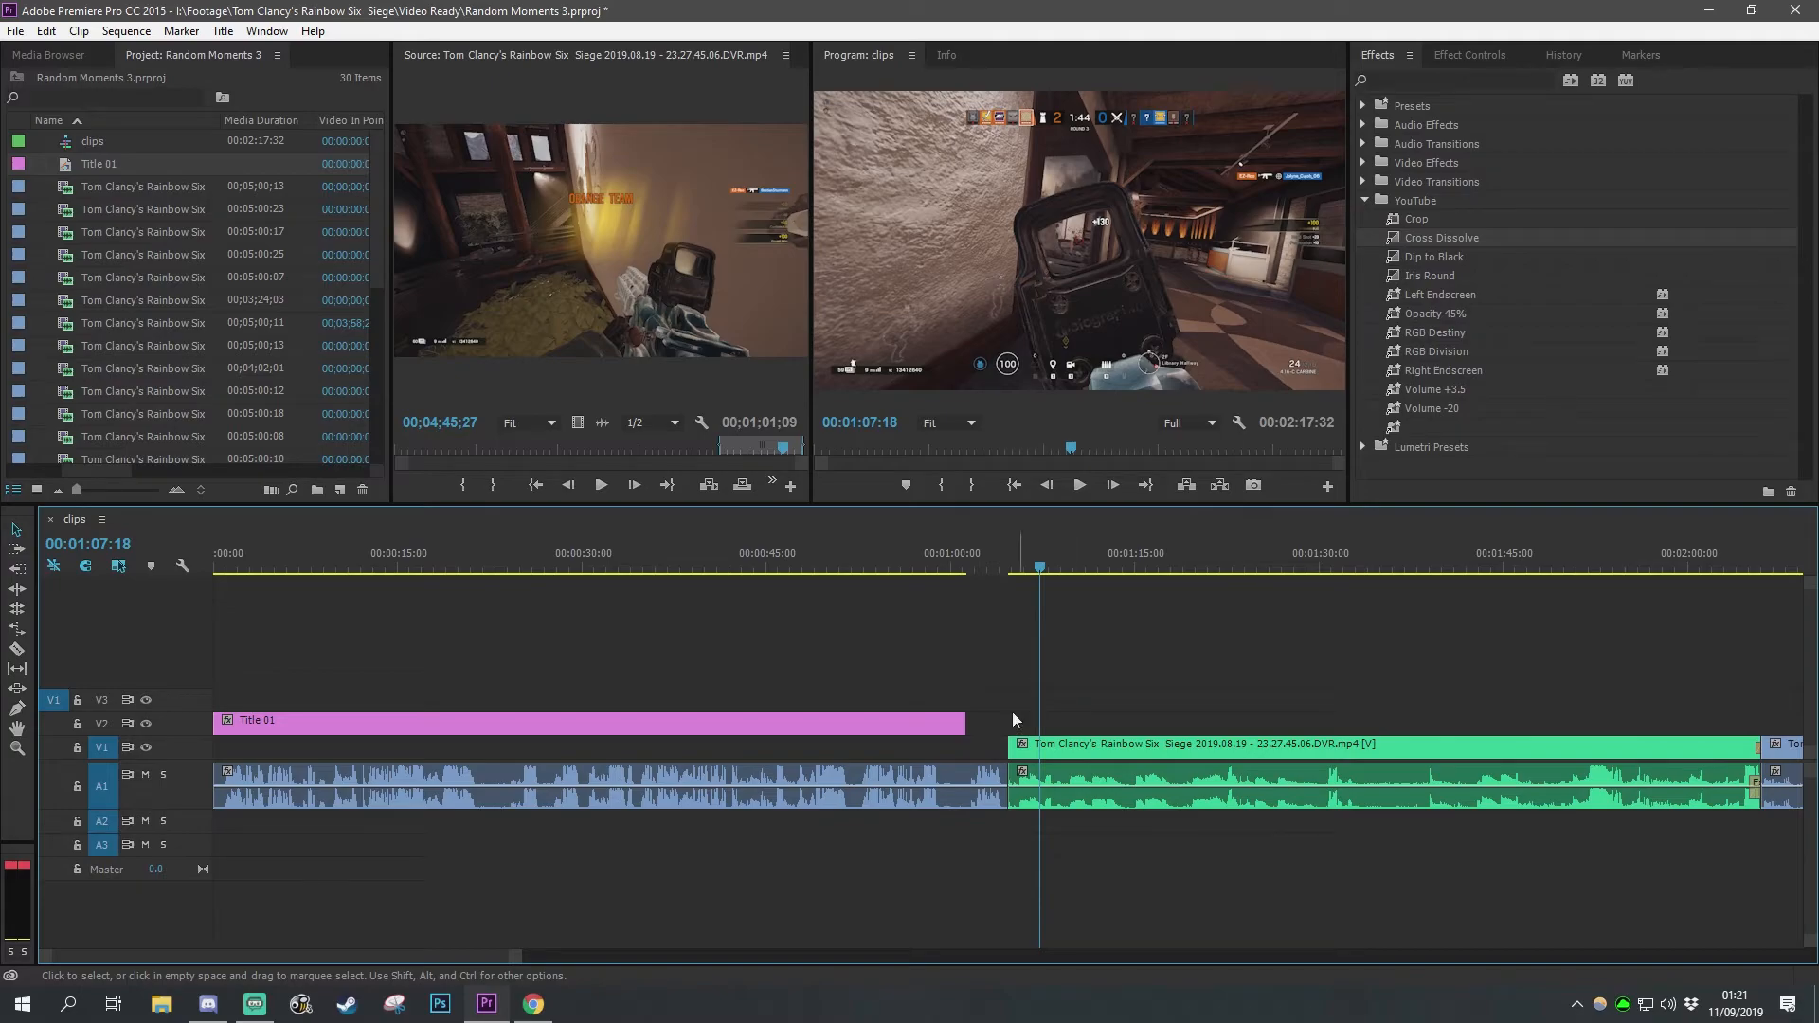
{"action": "left_click_drag", "start_coordinate": [990, 617], "coordinate": [759, 876]}
{"action": "key", "text": "Delete"}
{"action": "key", "text": "minus"}
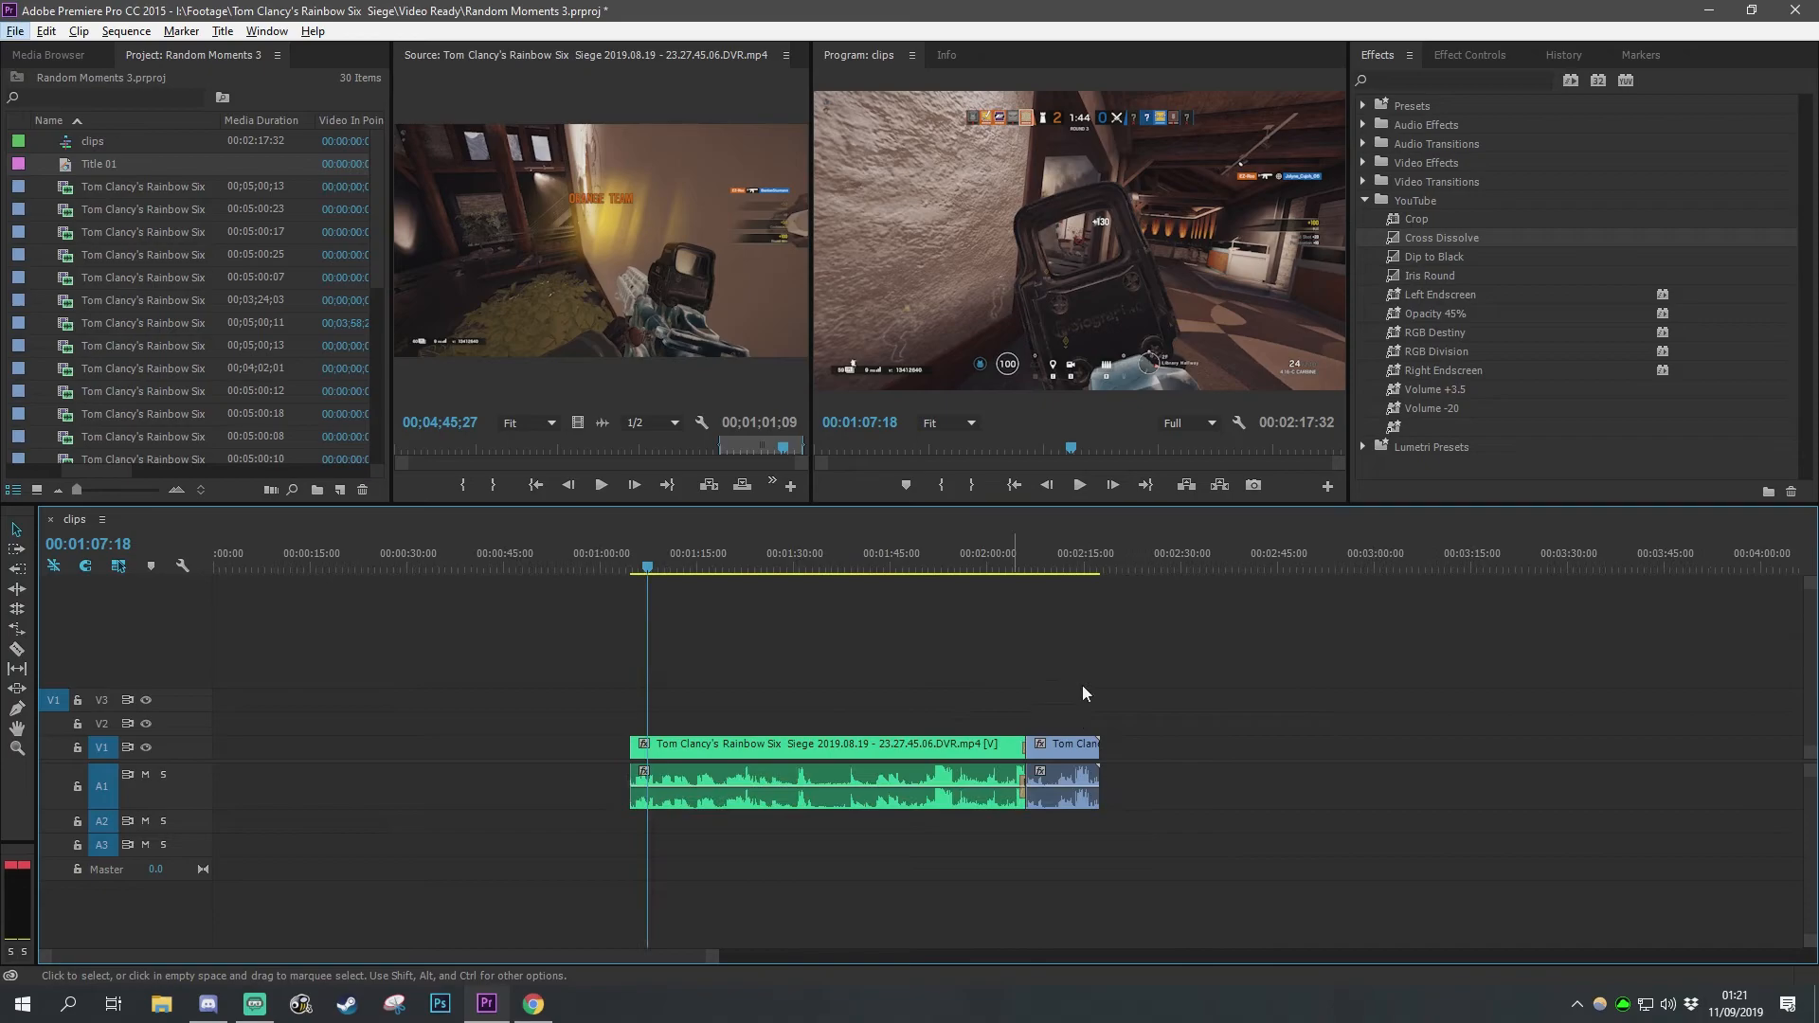
Step: Move the clip following the green clip to sit directly before it and play from its start
{"action": "left_click_drag", "start_coordinate": [1078, 753], "coordinate": [618, 777]}
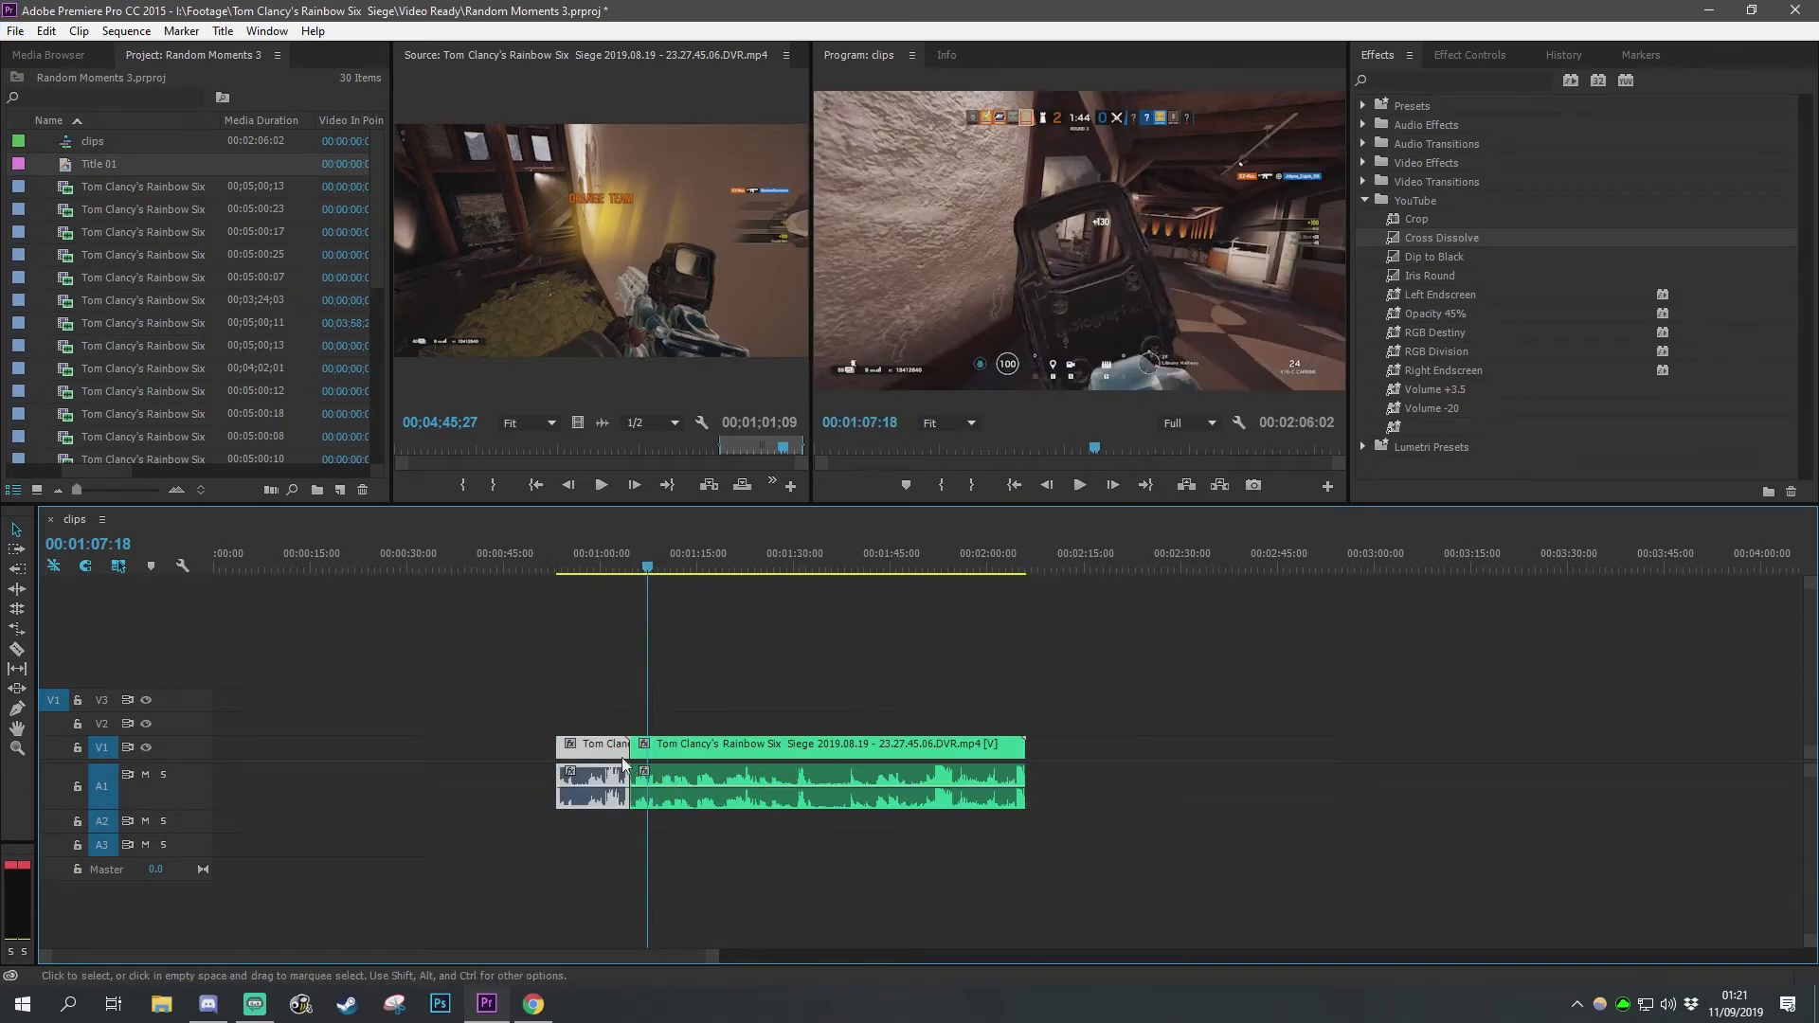
{"action": "left_click", "coordinate": [561, 560]}
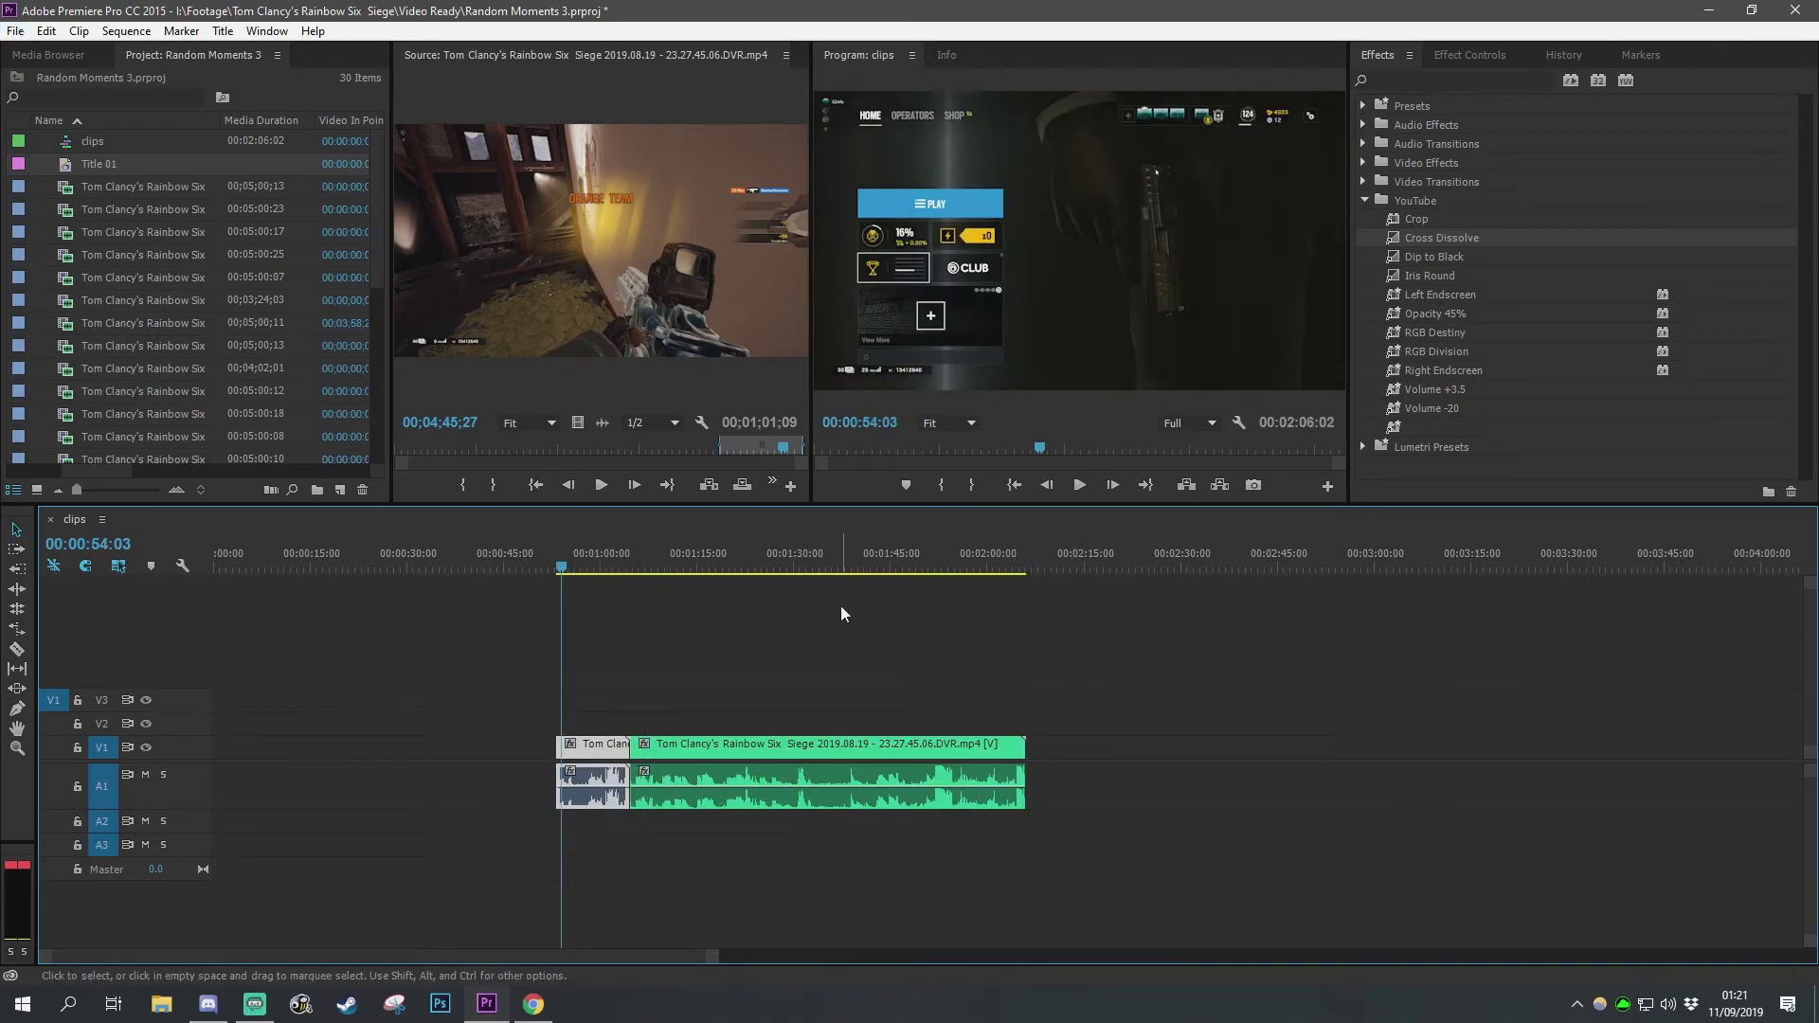
{"action": "key", "text": "space"}
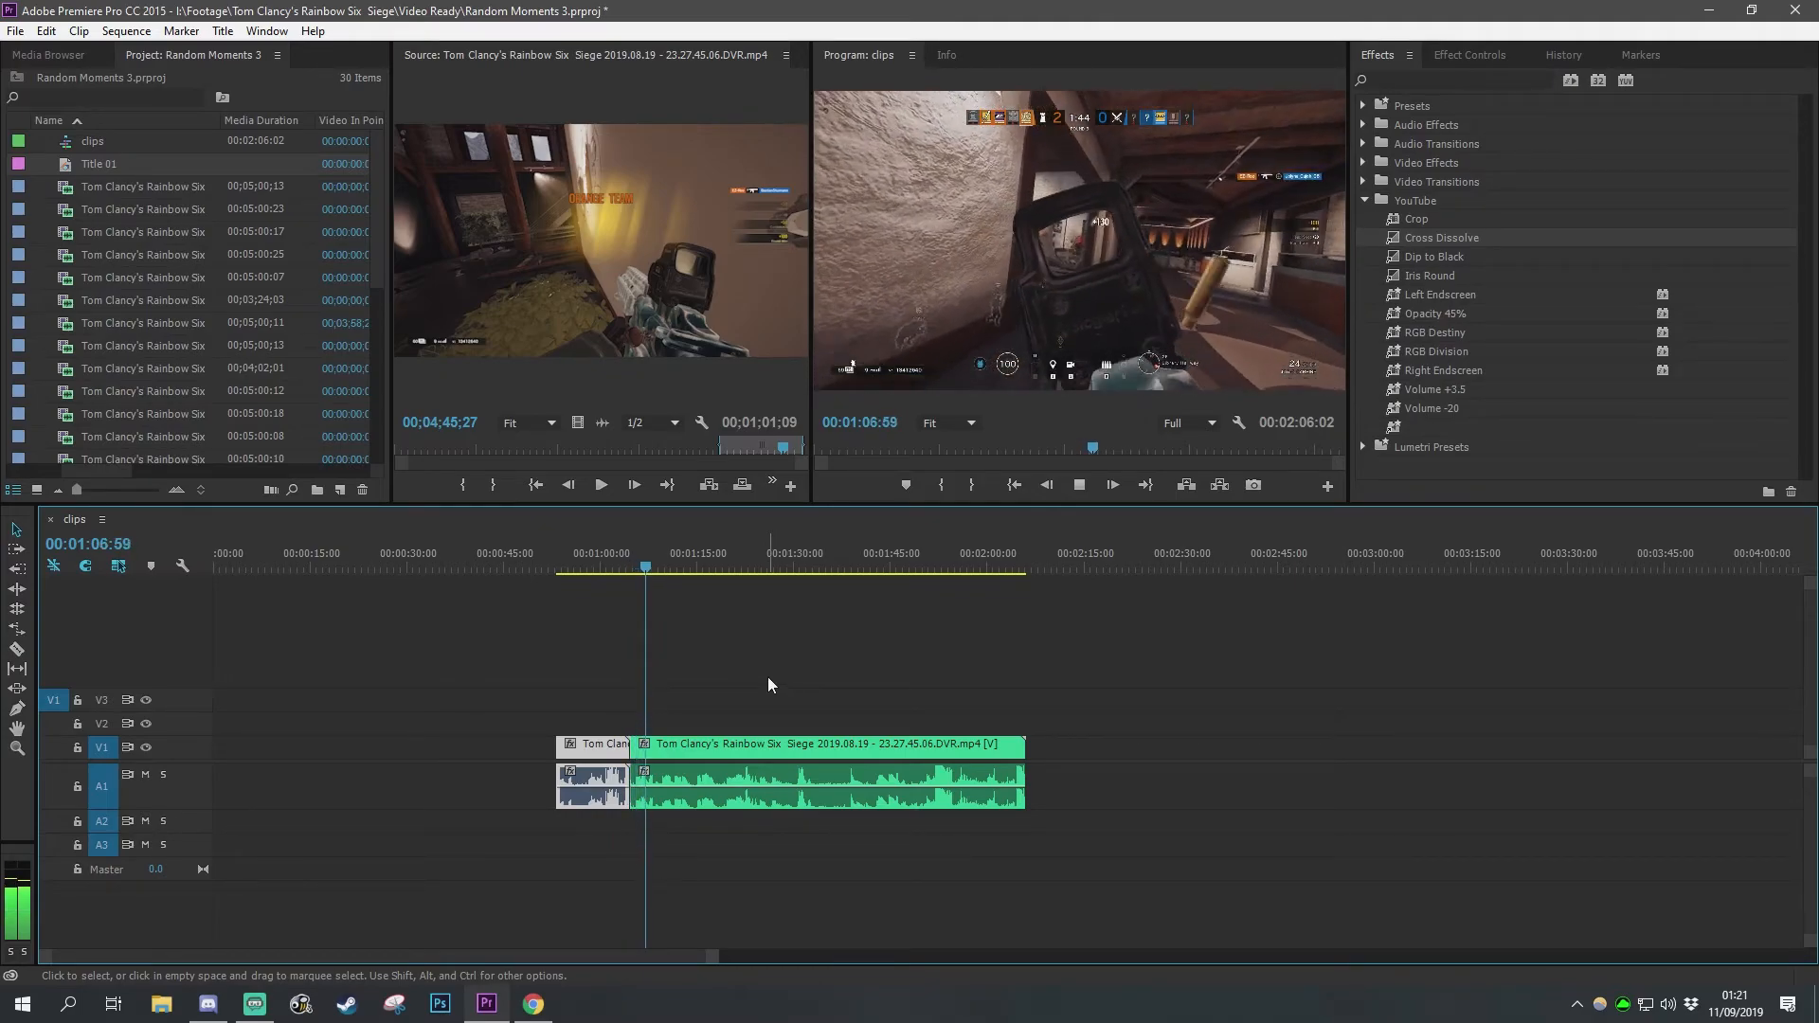
{"action": "left_click_drag", "start_coordinate": [745, 779], "coordinate": [741, 820]}
{"action": "left_click", "coordinate": [872, 657]}
{"action": "key", "text": "space"}
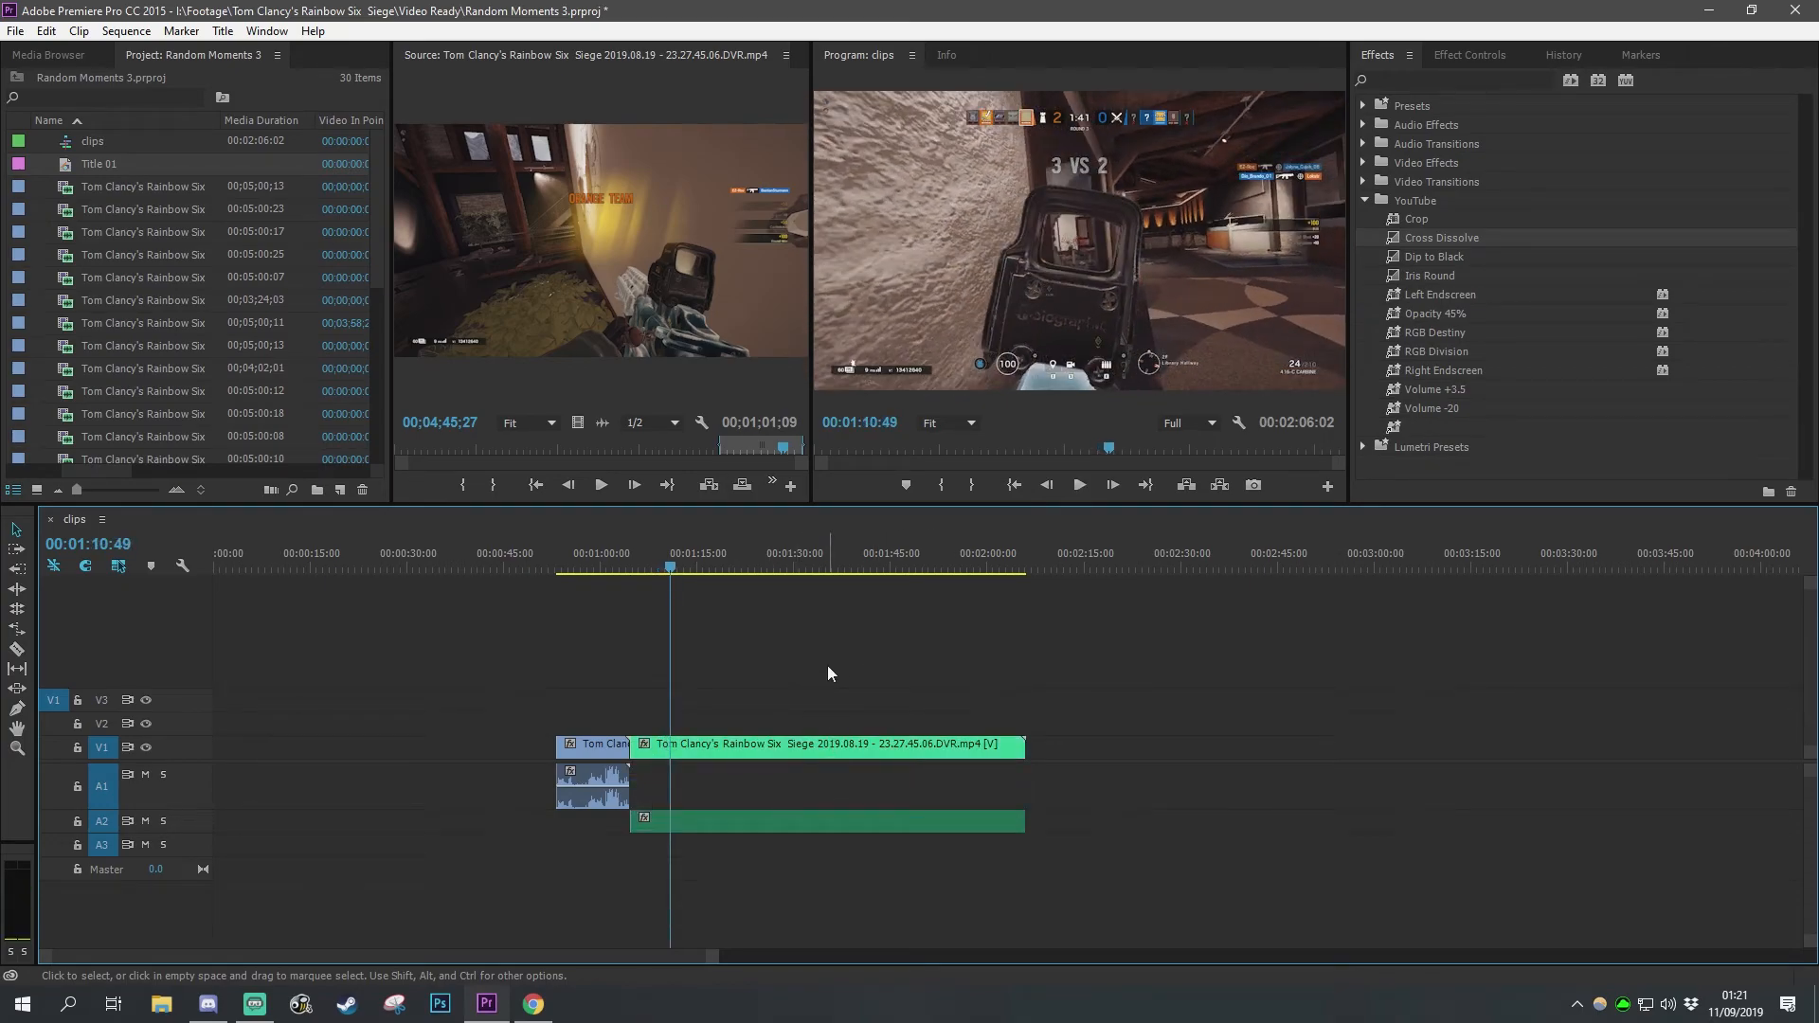
{"action": "left_click_drag", "start_coordinate": [728, 821], "coordinate": [724, 793]}
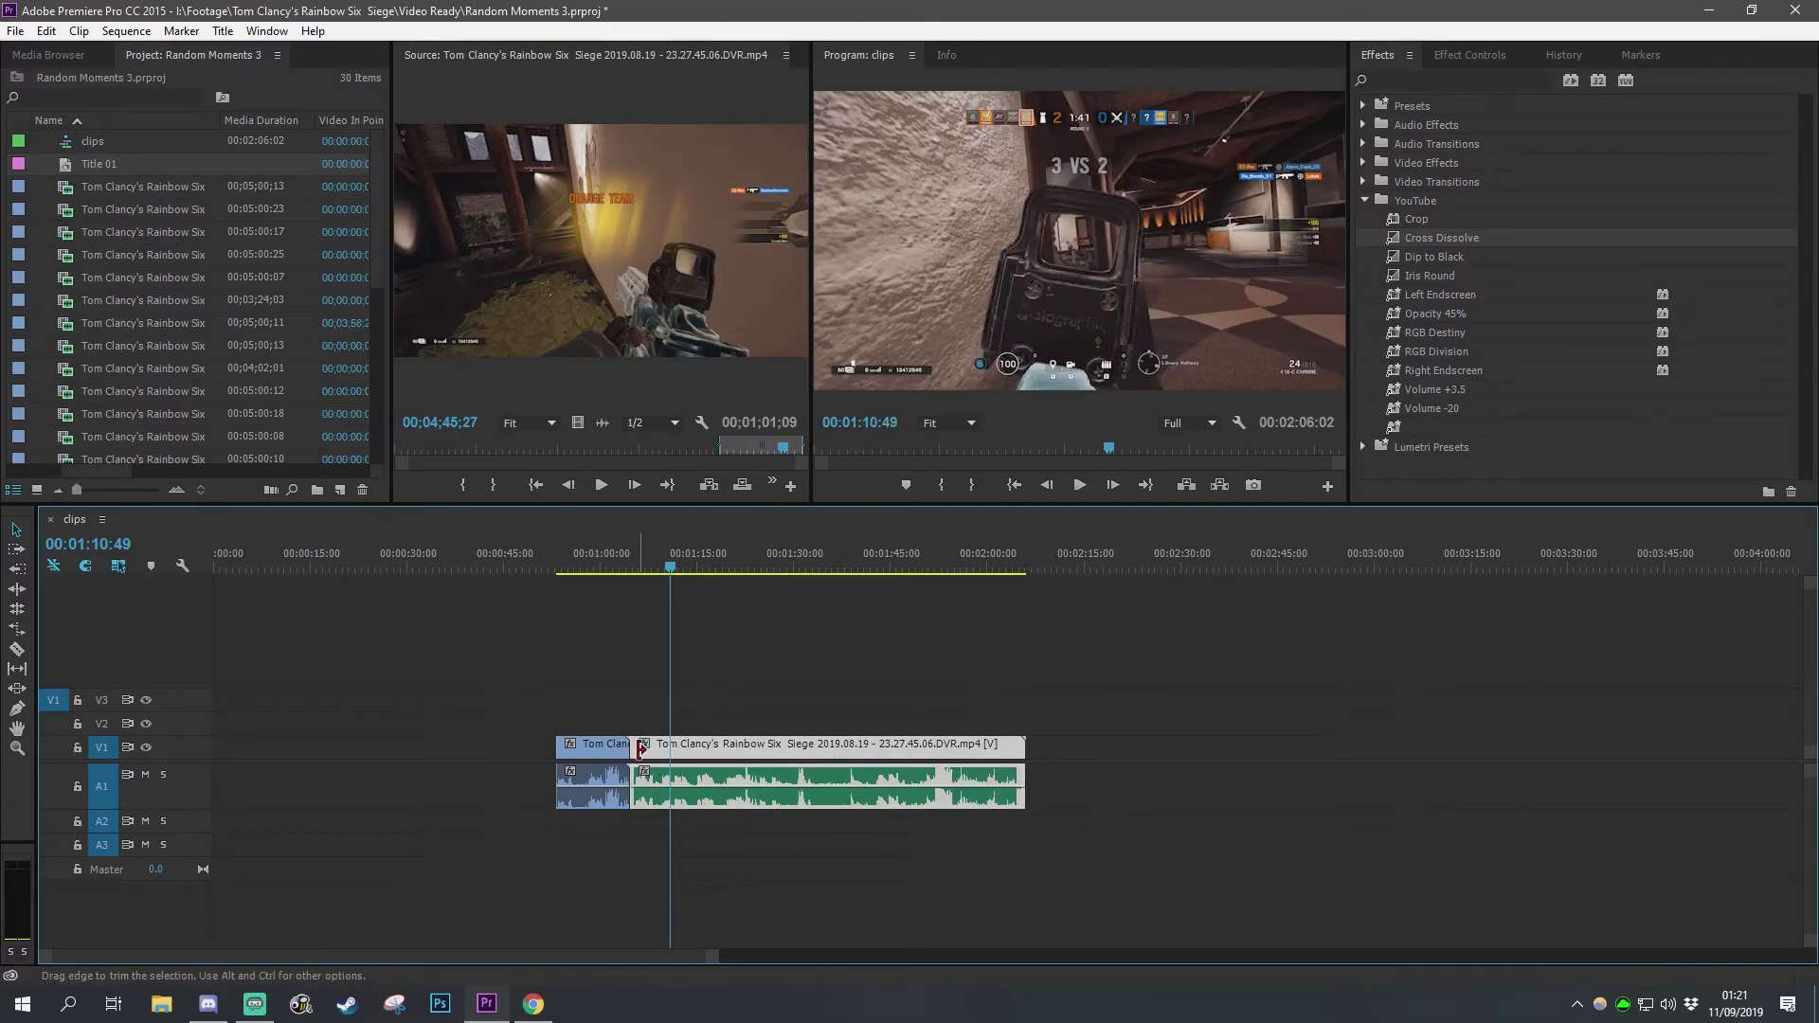
Step: Select the clip before the green clip, pick Dip to Black in the transitions list, and play the cut
{"action": "left_click", "coordinate": [629, 713]}
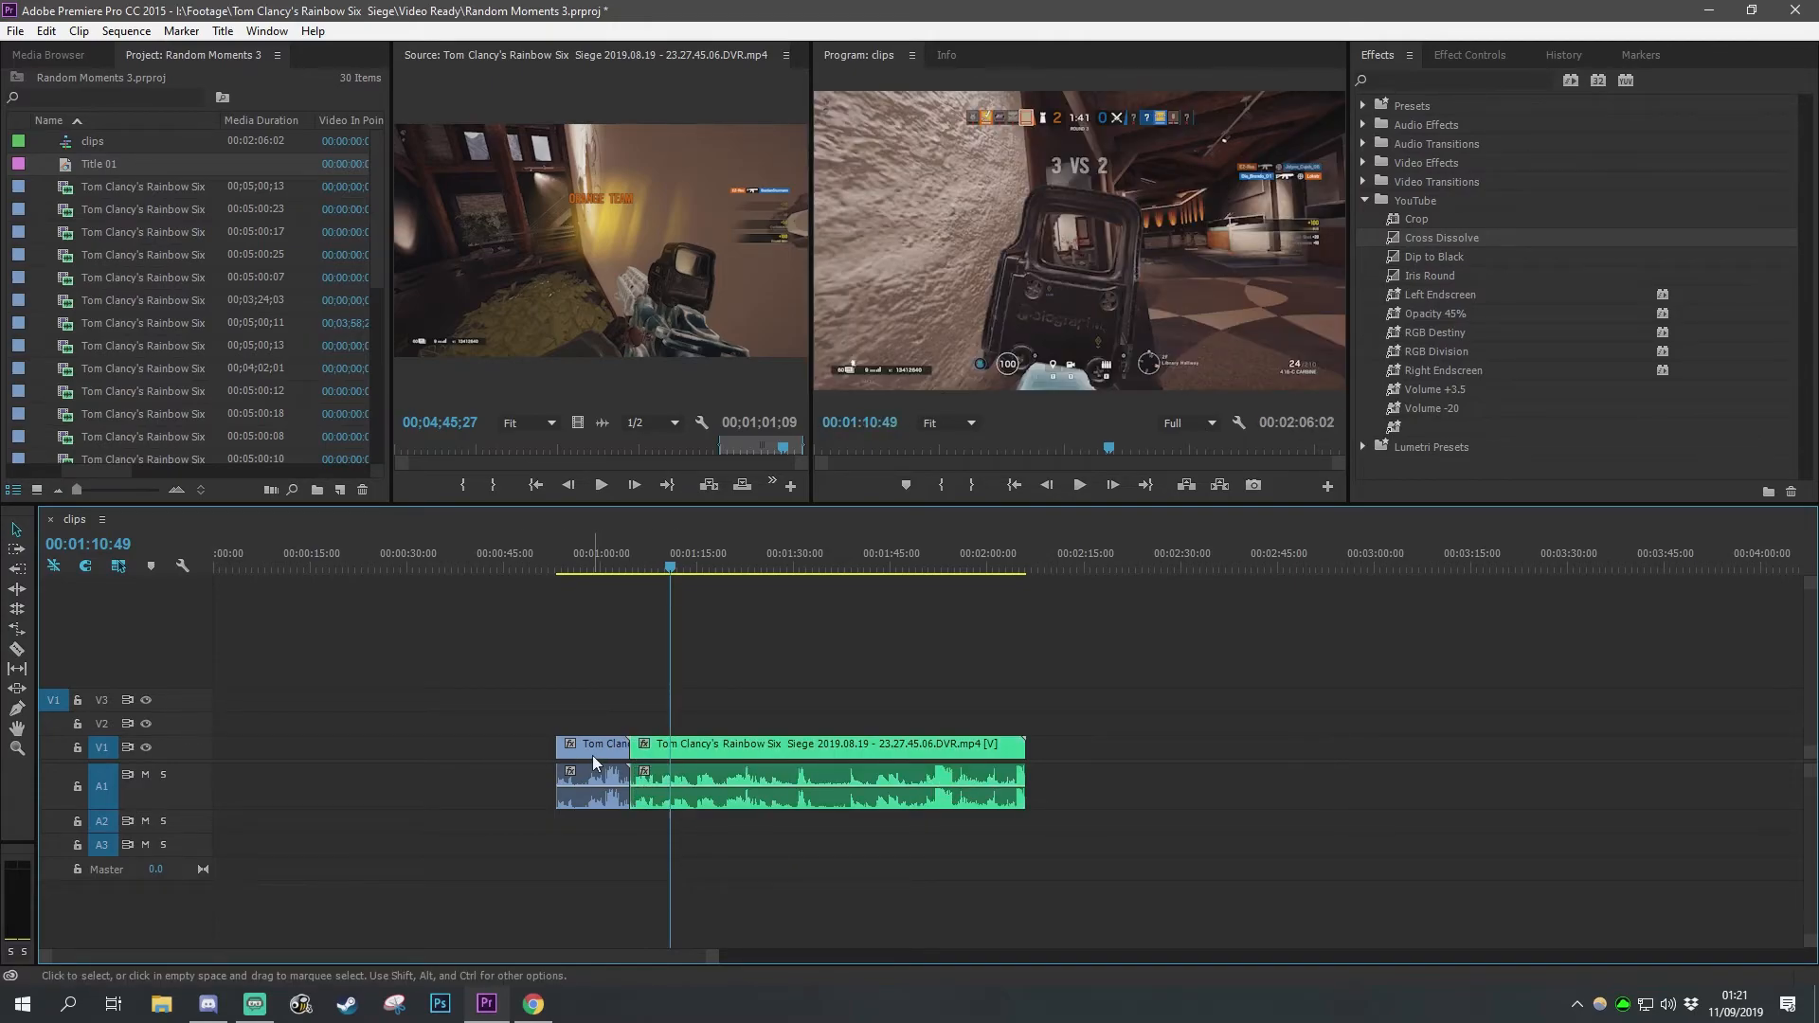
{"action": "left_click", "coordinate": [591, 752]}
{"action": "left_click", "coordinate": [614, 569]}
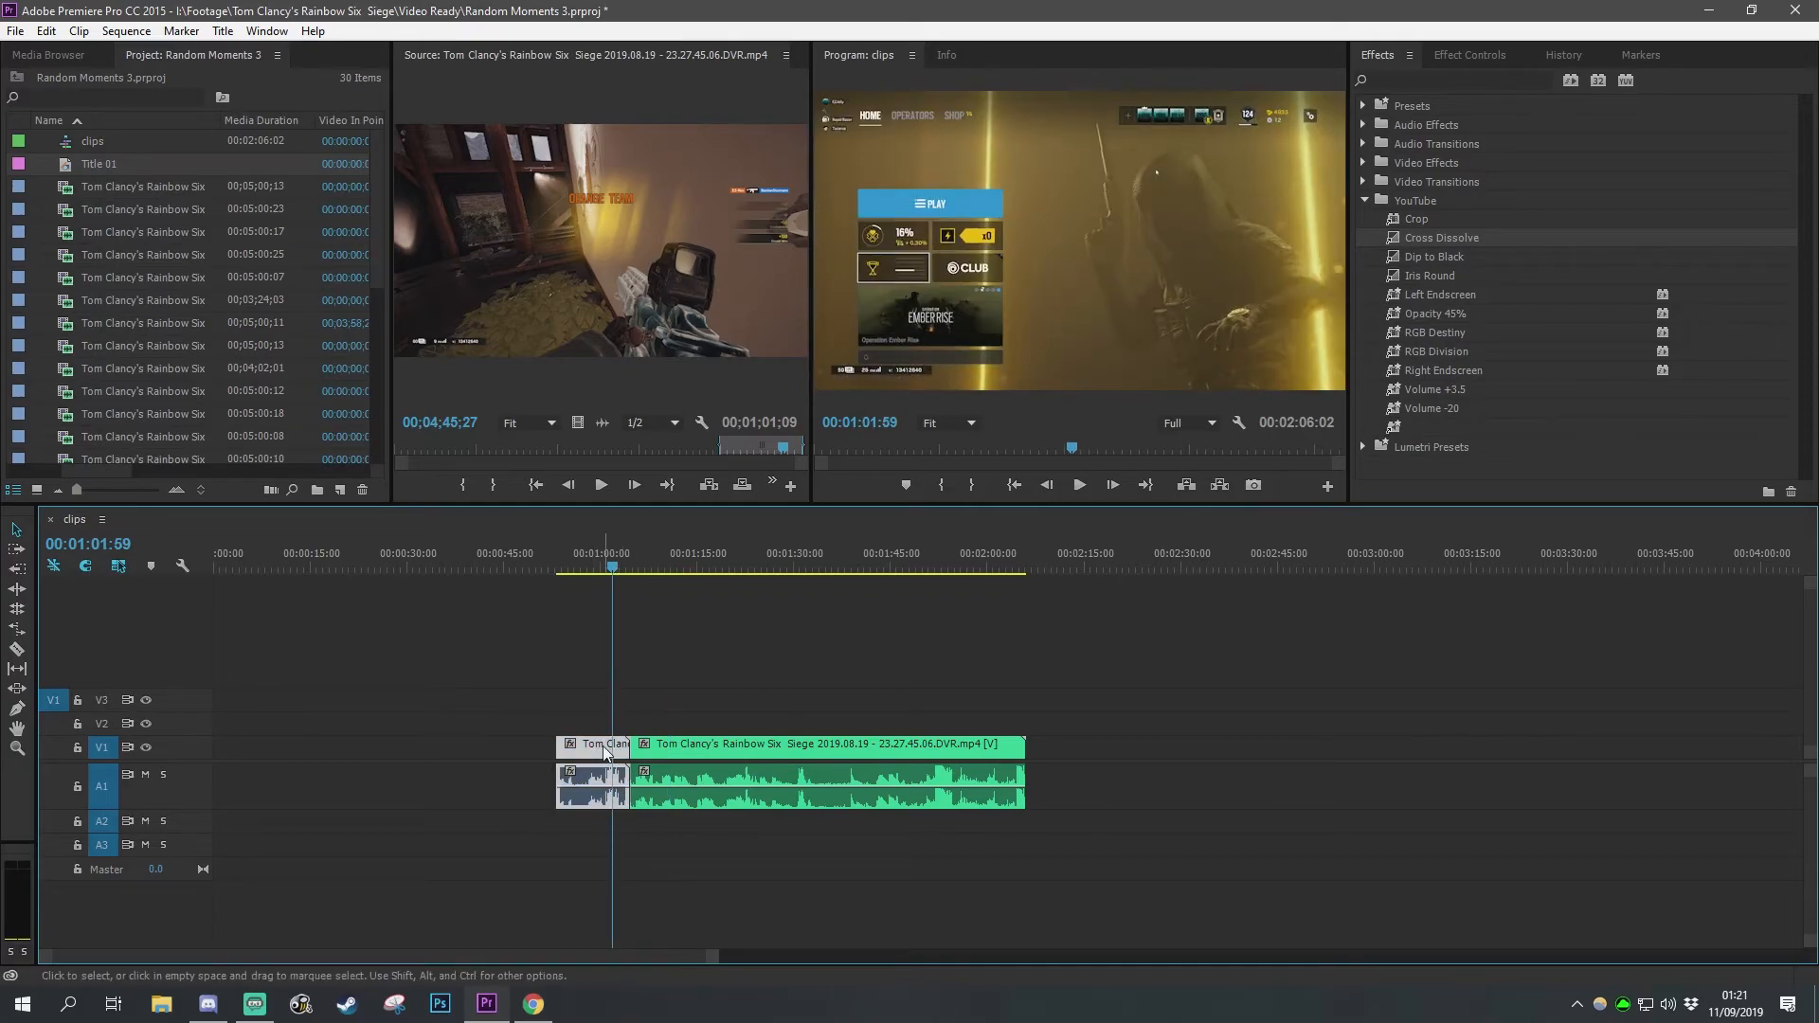
{"action": "right_click", "coordinate": [604, 748]}
{"action": "left_click", "coordinate": [994, 639]}
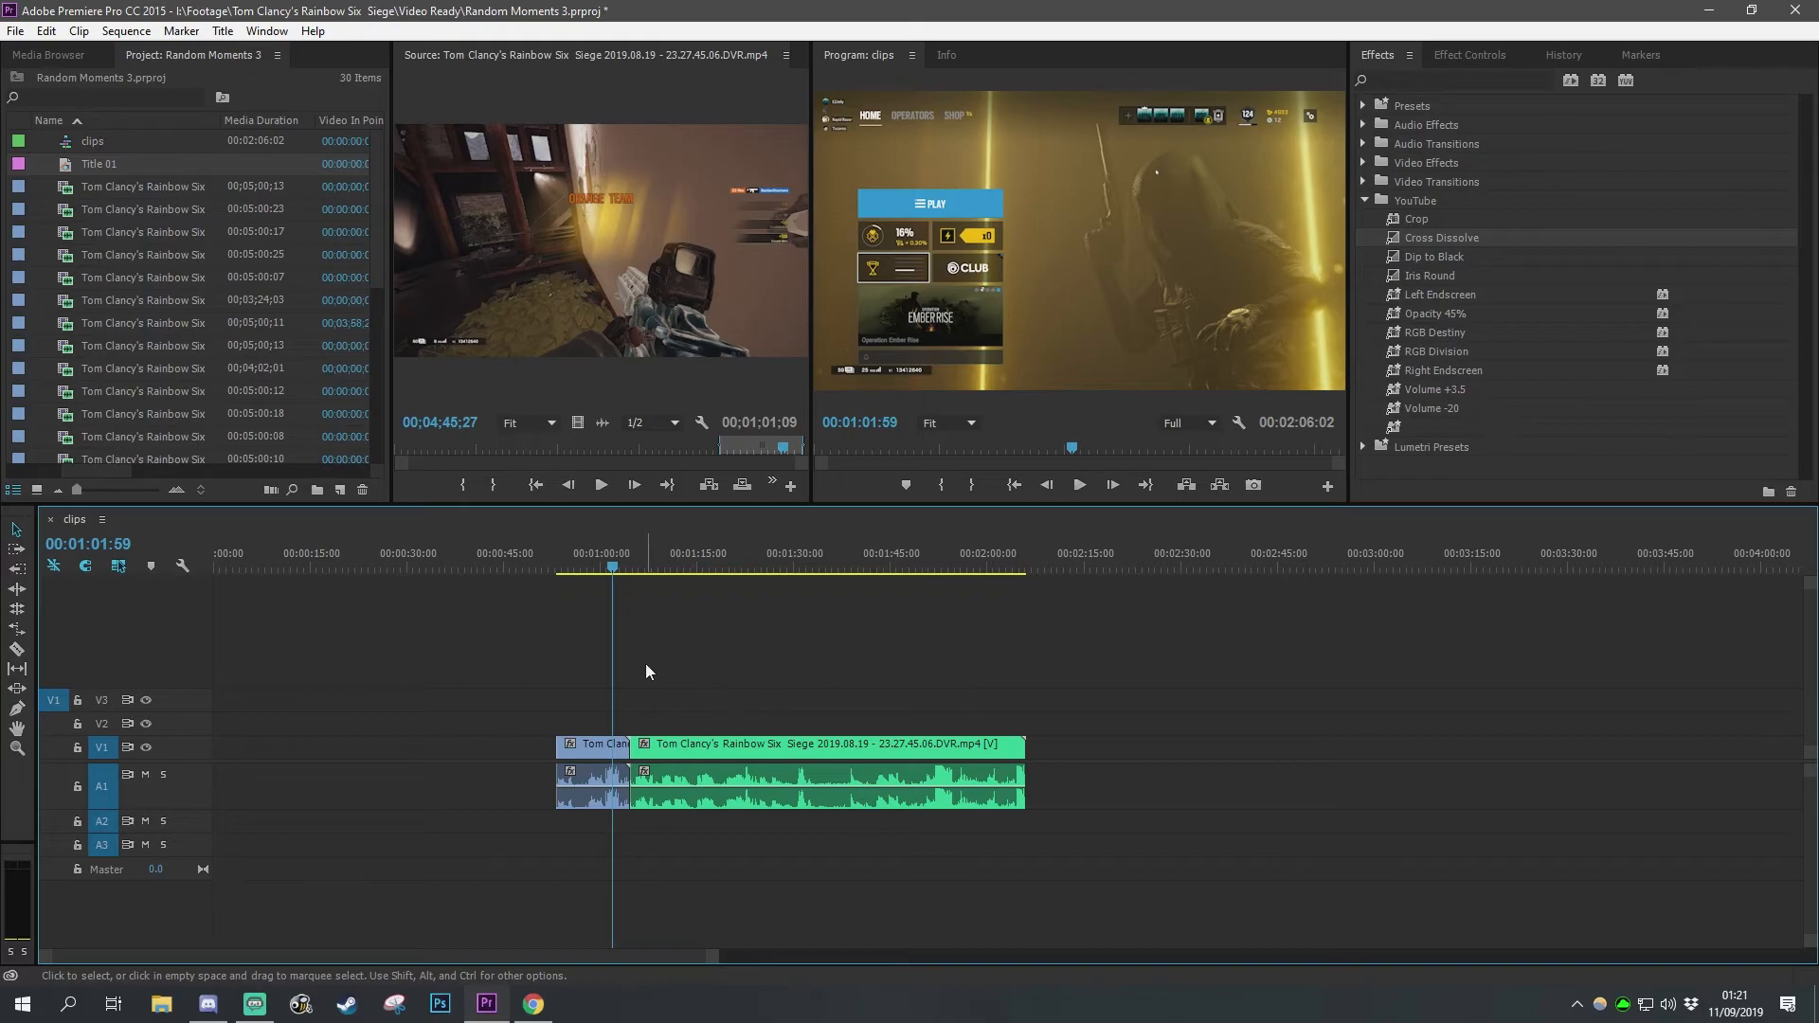
{"action": "left_click", "coordinate": [605, 747]}
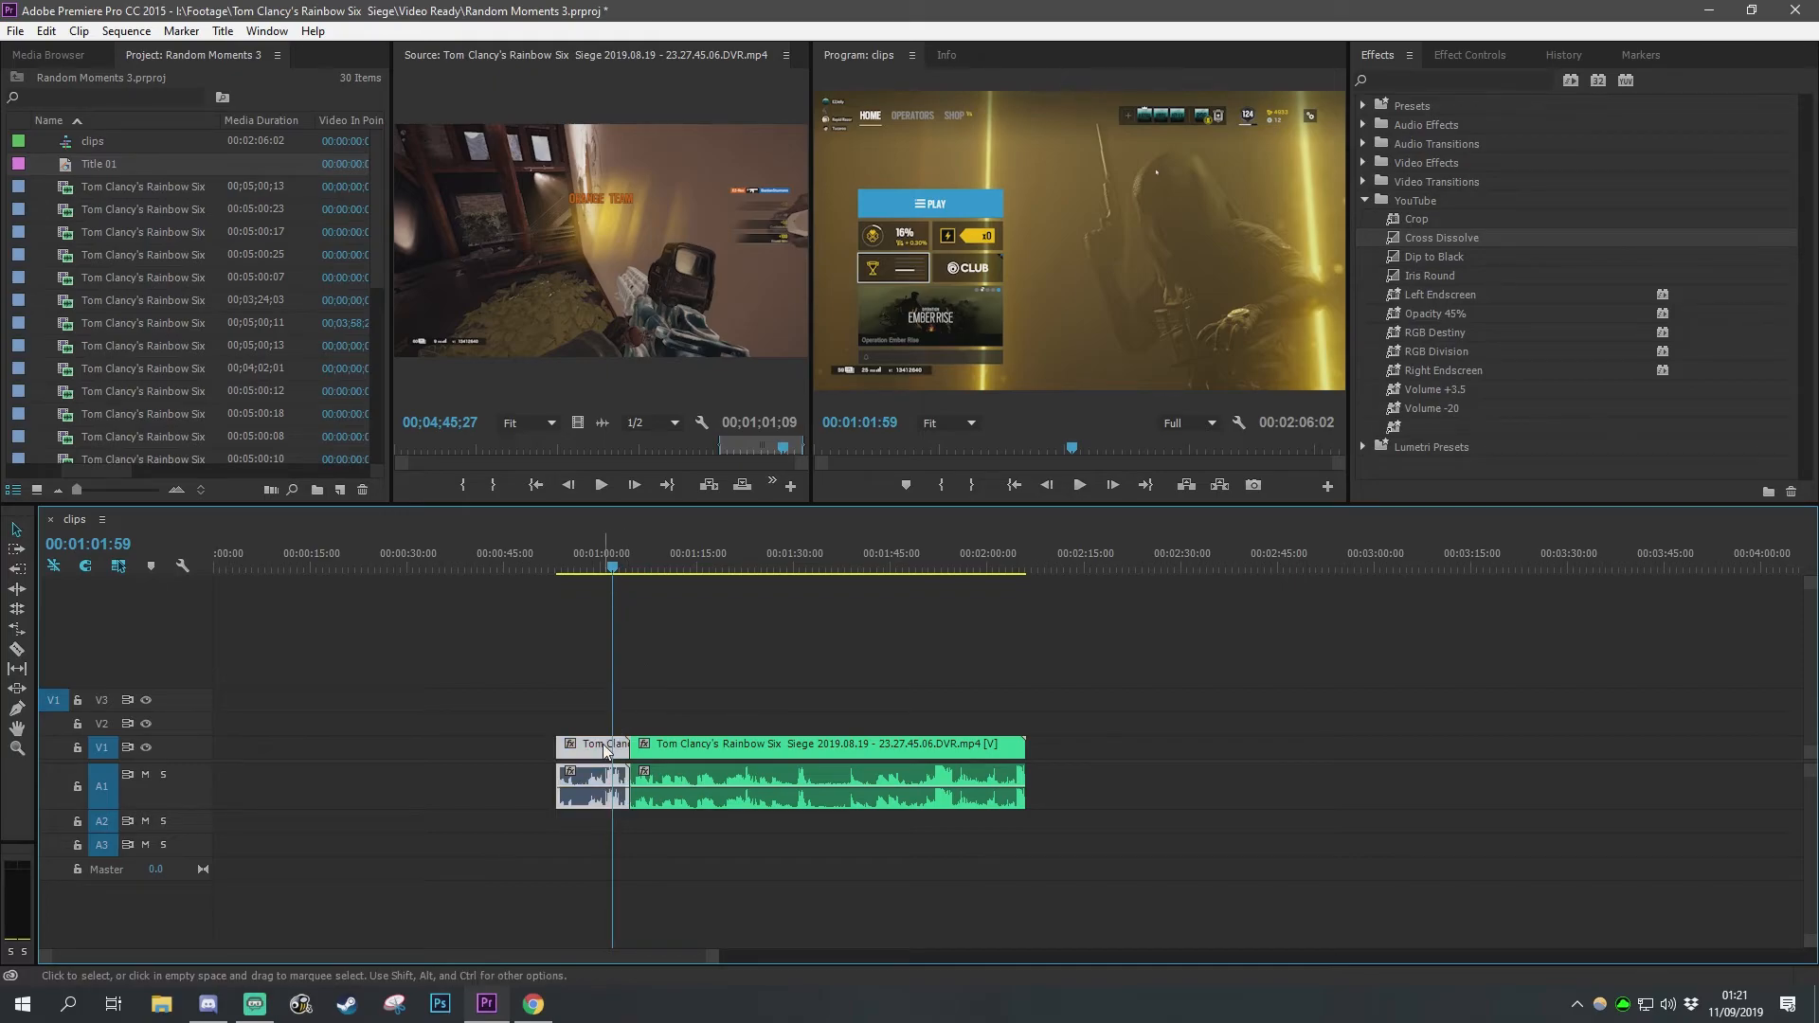
{"action": "mouse_move", "coordinate": [607, 749]}
{"action": "left_mouse_down"}
{"action": "mouse_move", "coordinate": [607, 724]}
{"action": "mouse_move", "coordinate": [633, 724]}
{"action": "mouse_move", "coordinate": [622, 745]}
{"action": "left_mouse_up"}
{"action": "left_click", "coordinate": [1450, 237]}
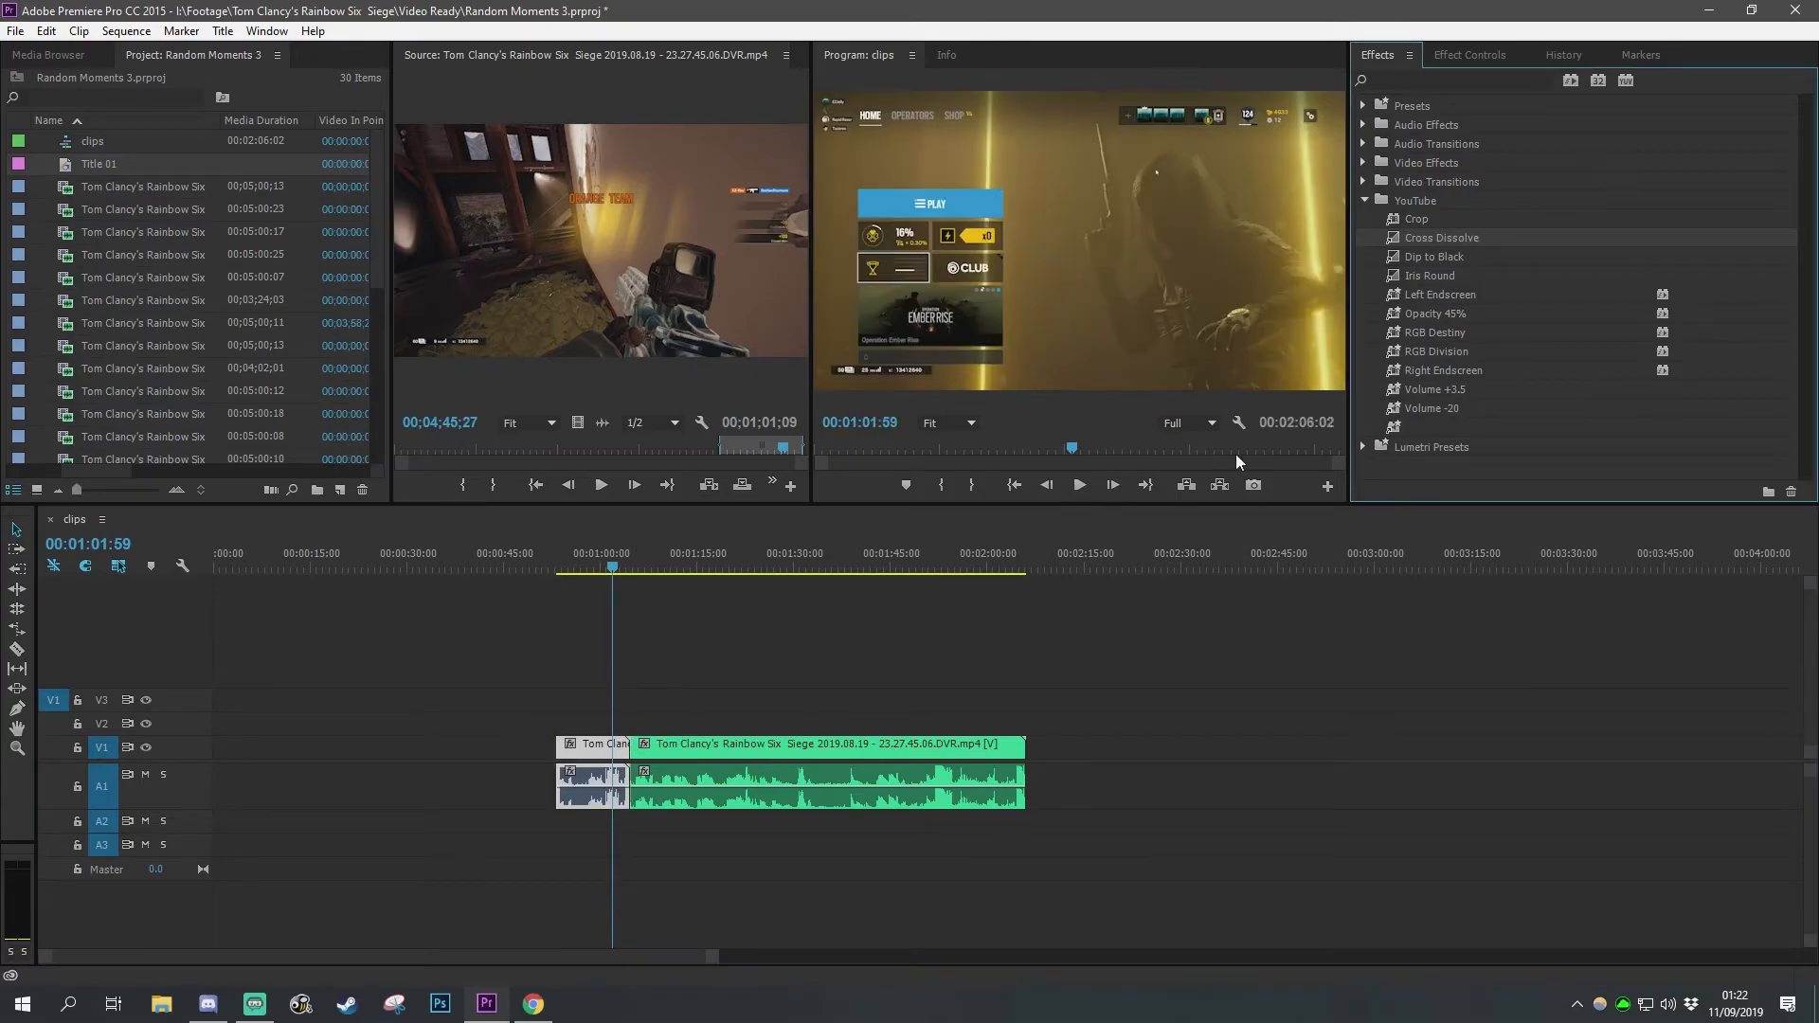
{"action": "left_click", "coordinate": [1452, 259]}
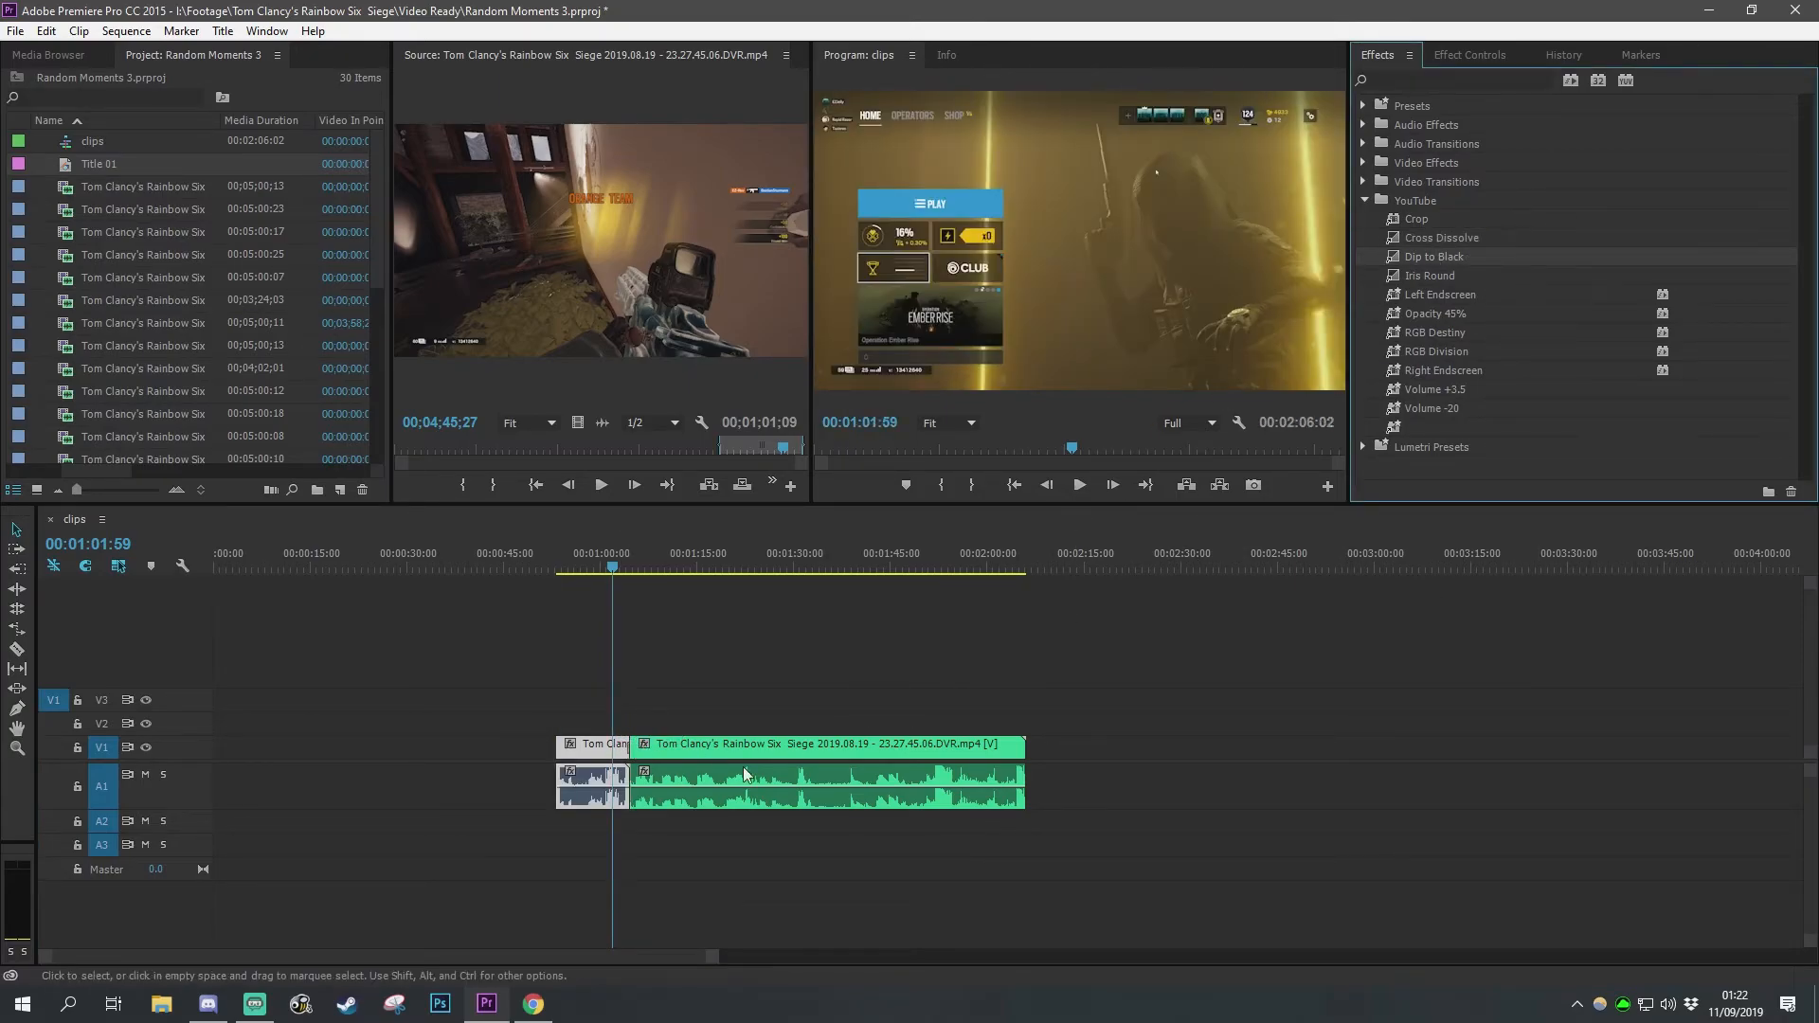
{"action": "key", "text": "space"}
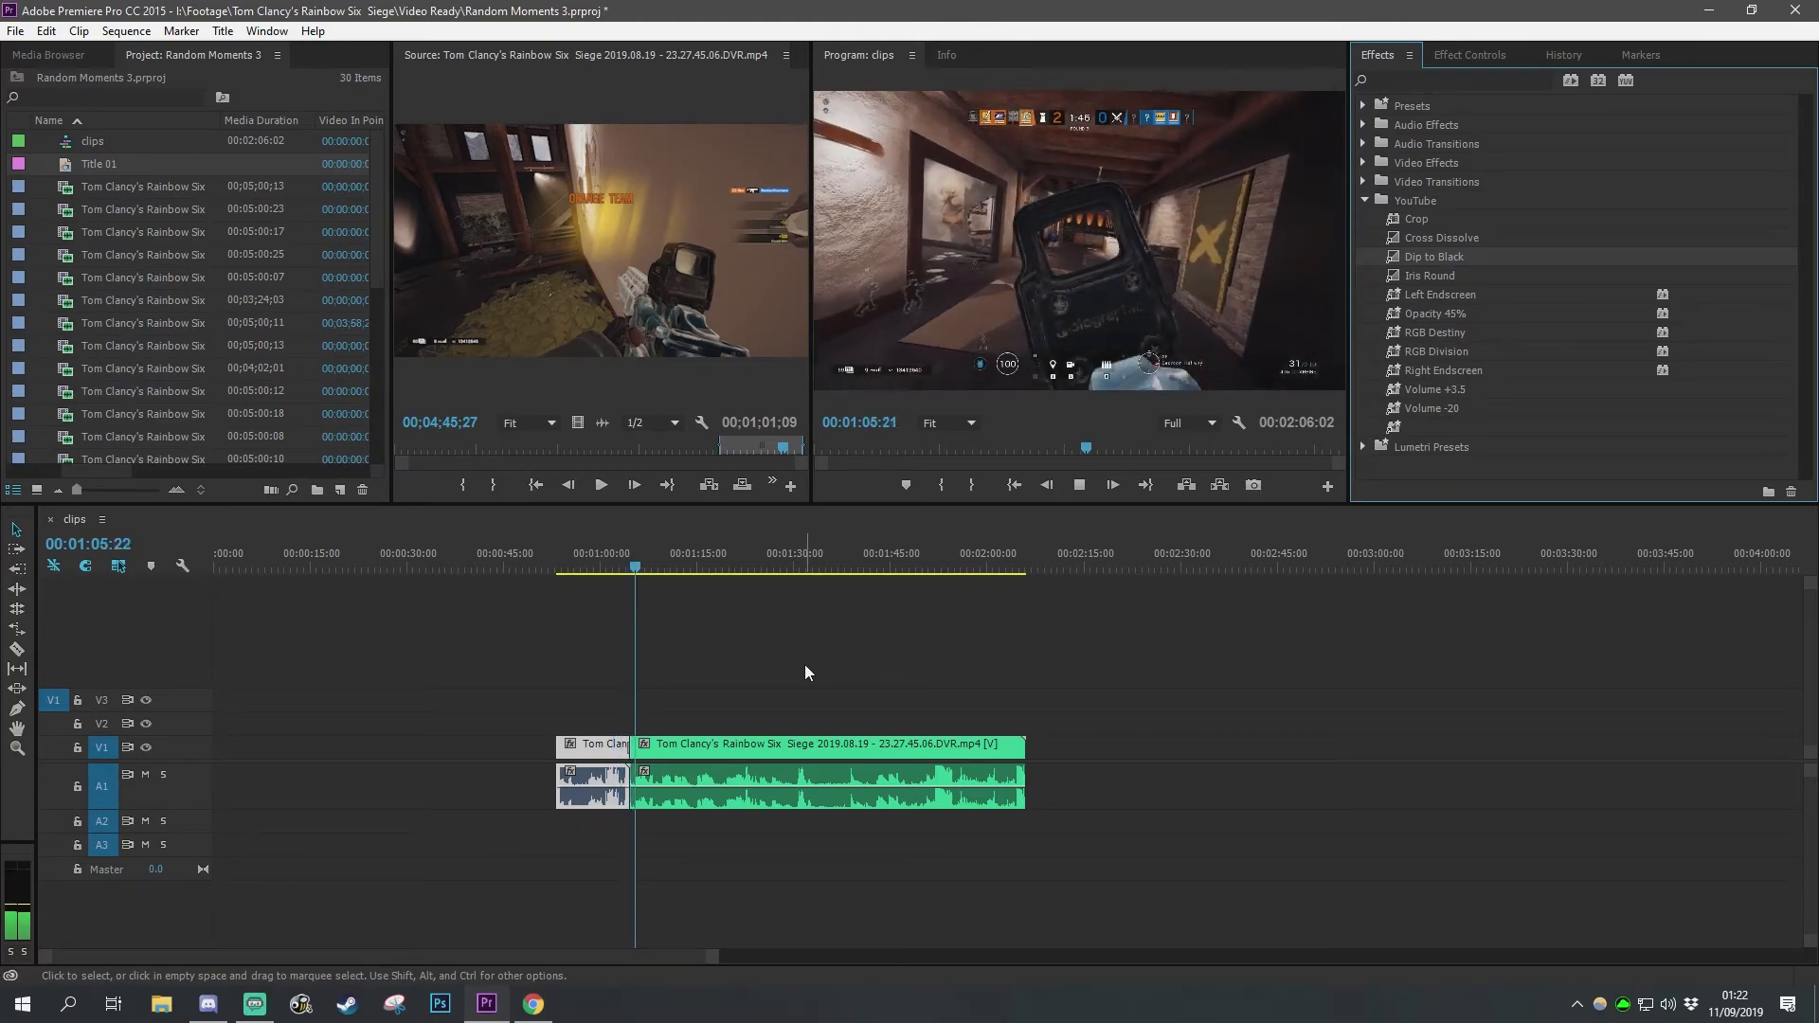
{"action": "key", "text": "space"}
Step: Apply default transitions to the edit point between the two clips and play it back
{"action": "right_click", "coordinate": [628, 775]}
{"action": "left_click", "coordinate": [715, 897]}
{"action": "left_click", "coordinate": [618, 568]}
{"action": "key", "text": "space"}
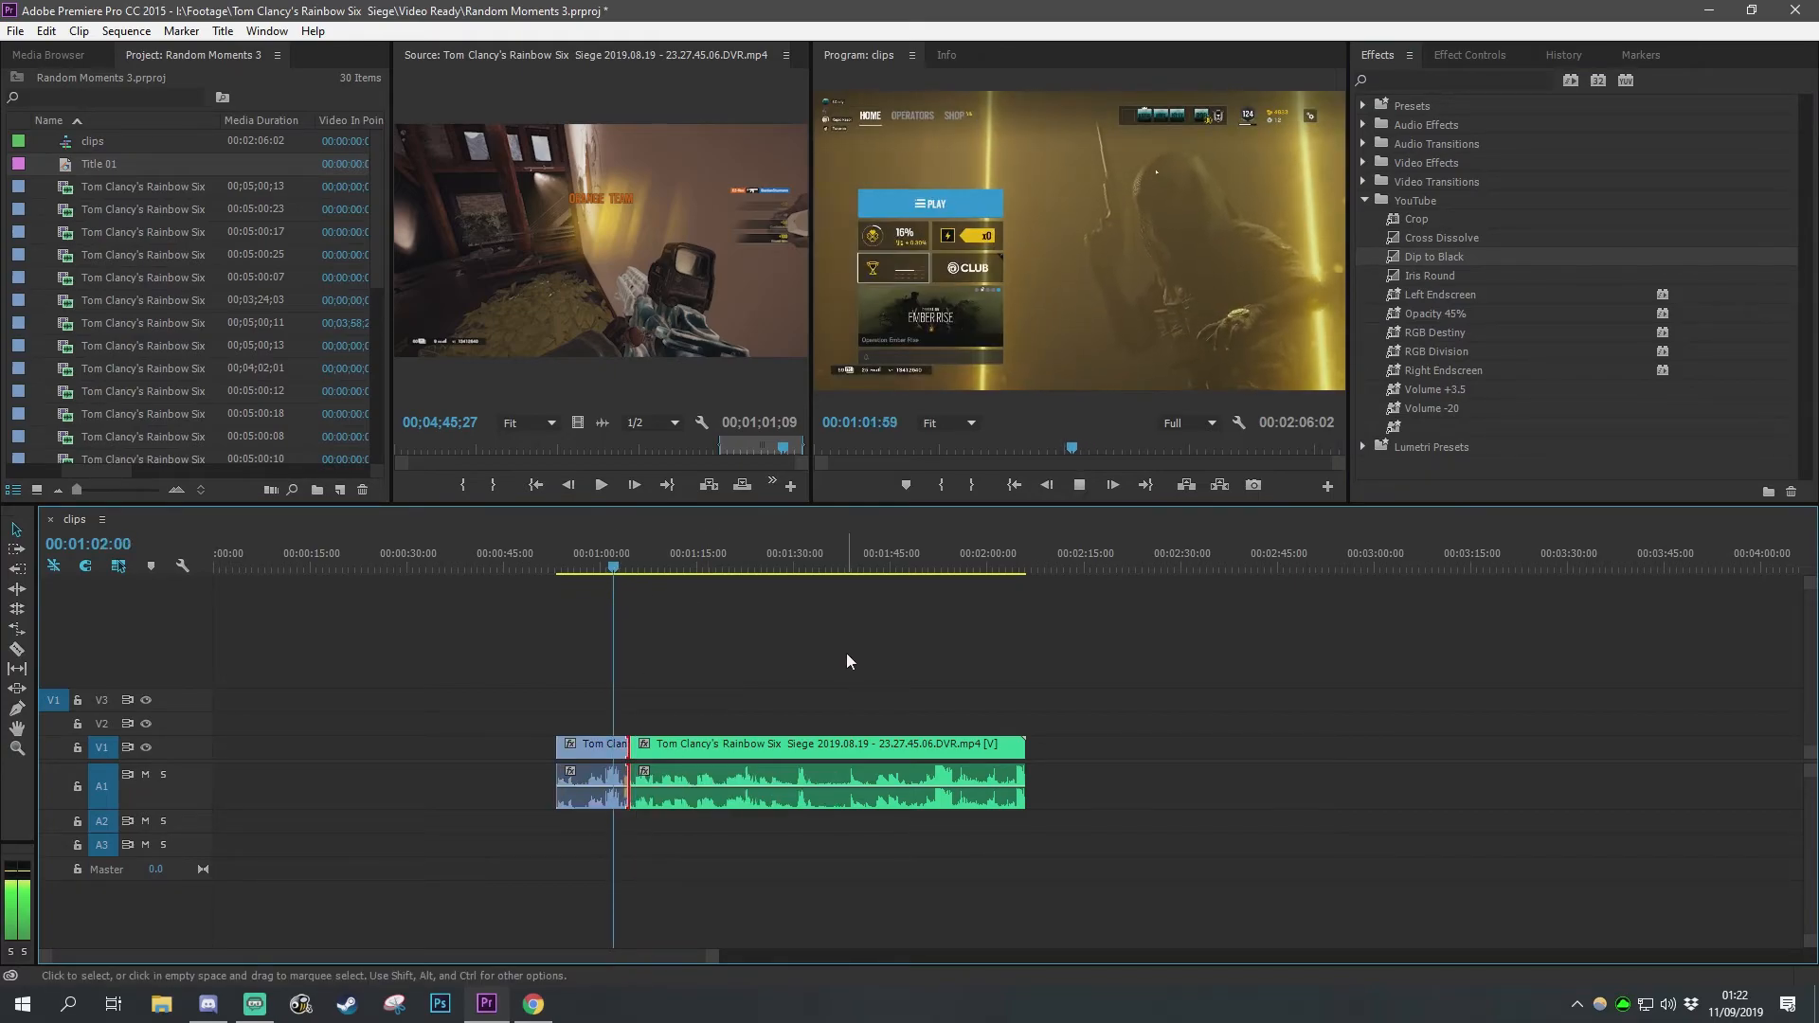
Step: Play back the transition between the two clips at a closer zoom
{"action": "scroll", "coordinate": [601, 790], "scroll_direction": "up", "scroll_amount": 6, "text": "alt"}
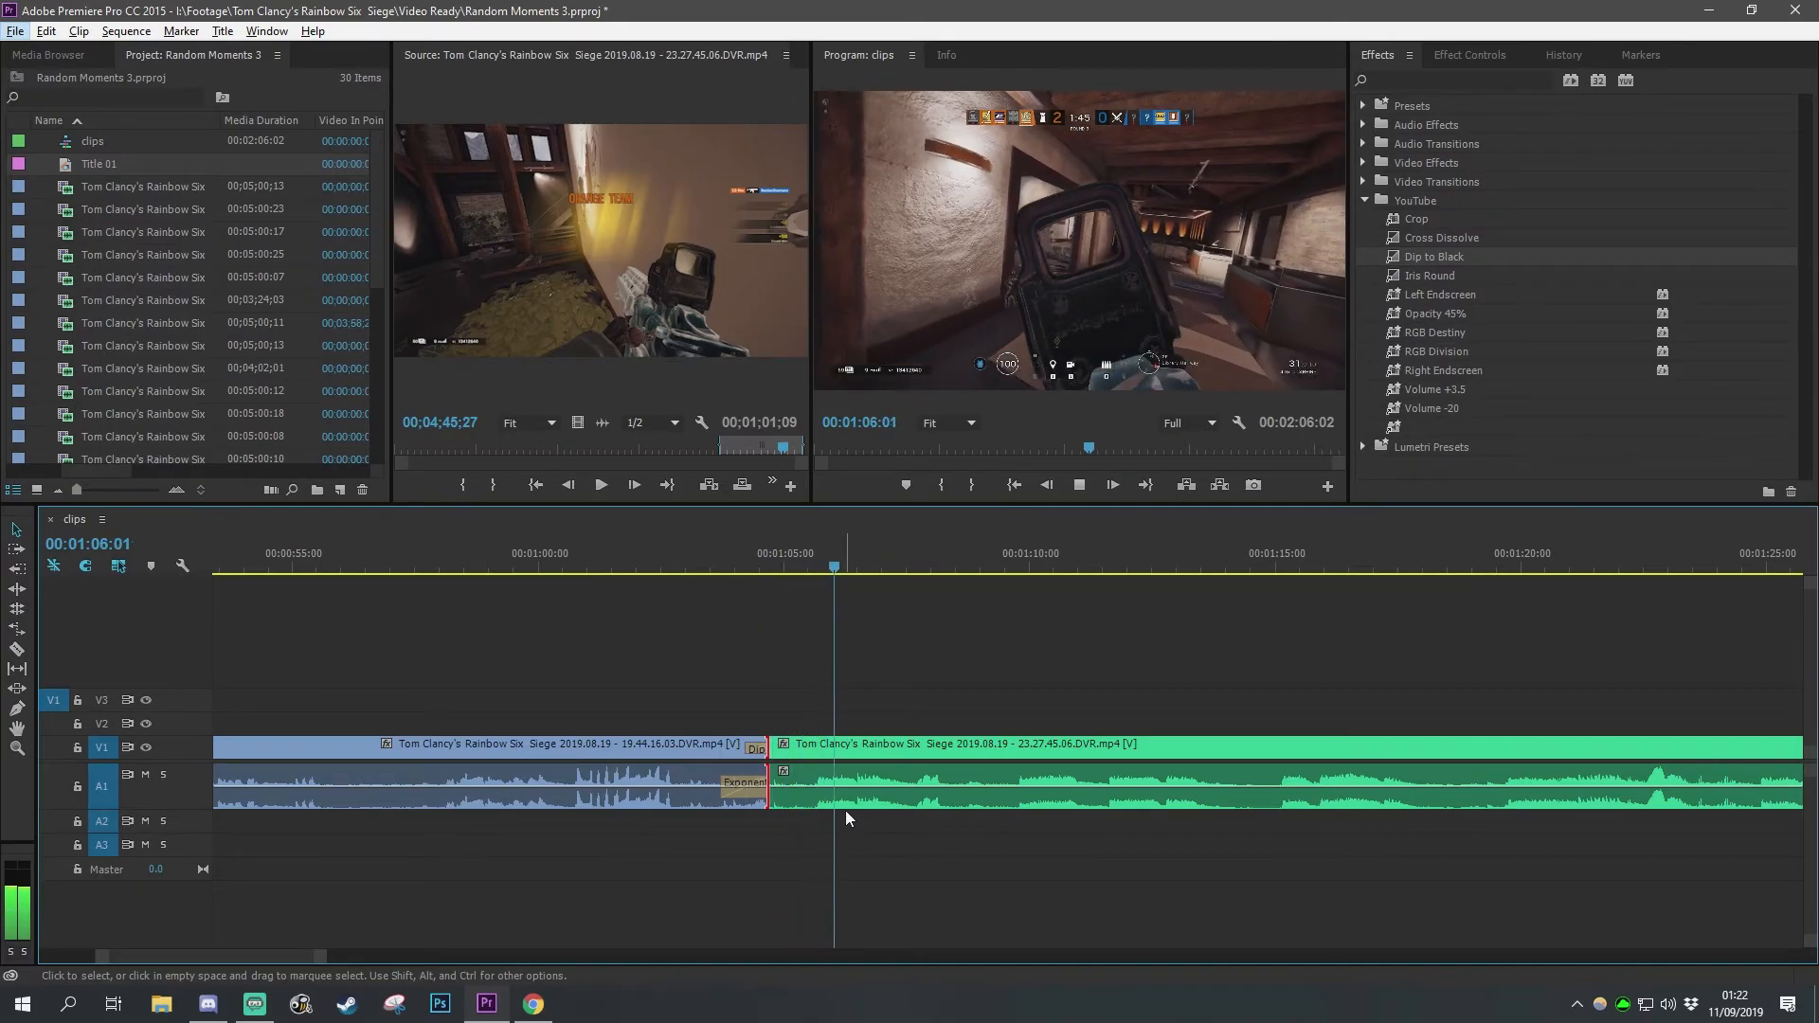
{"action": "key", "text": "alt+space"}
{"action": "left_click", "coordinate": [702, 647]}
{"action": "key", "text": "space"}
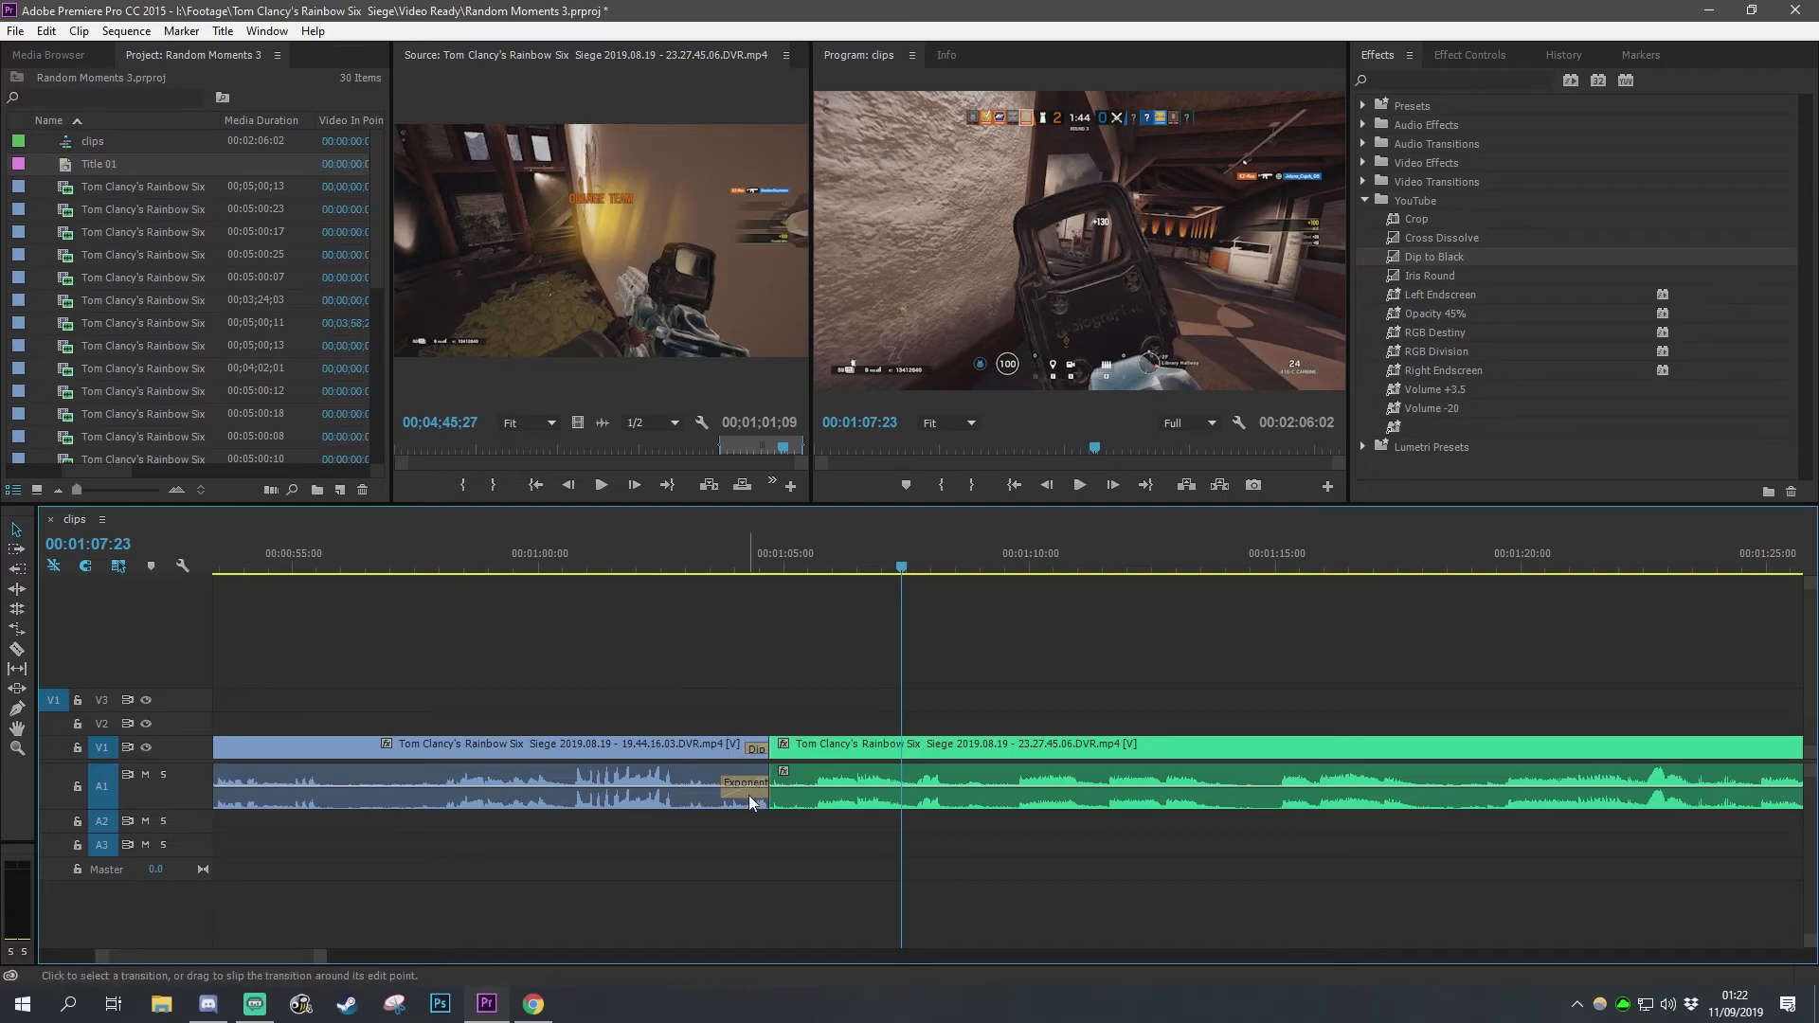
{"action": "left_click_drag", "start_coordinate": [900, 569], "coordinate": [706, 590]}
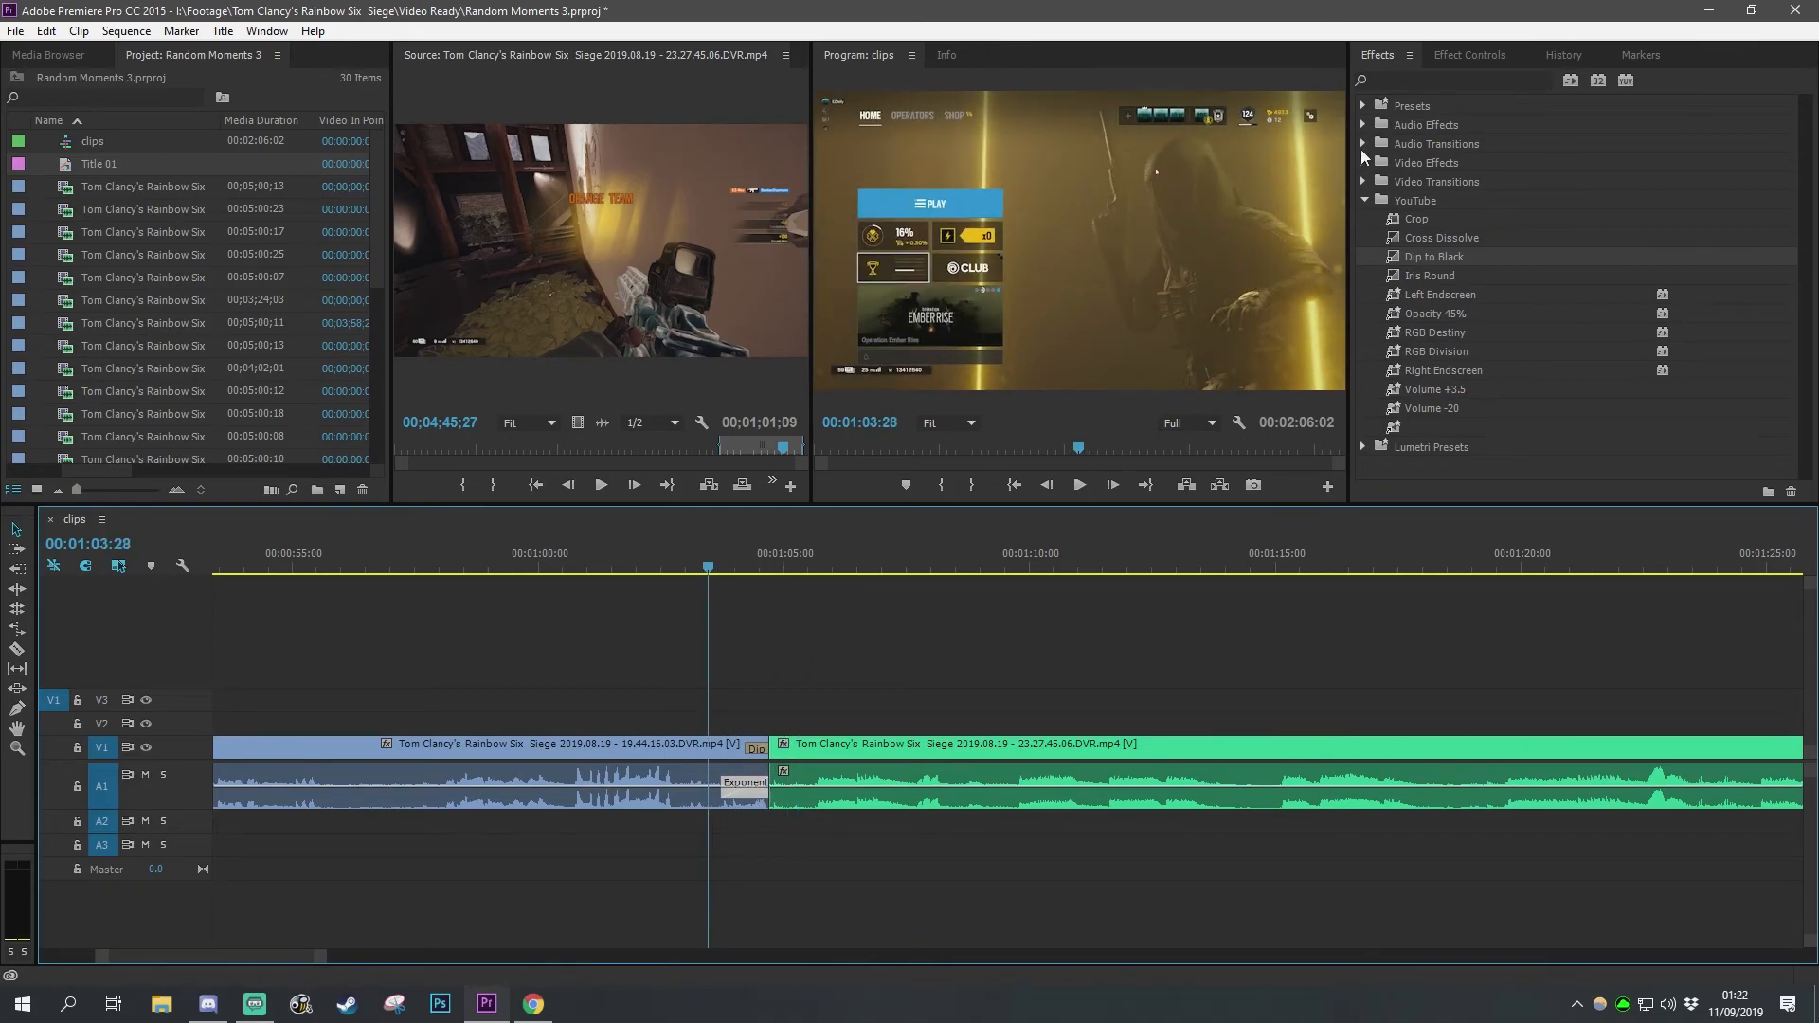
Step: Set the Crossfade Exponential Fade audio transition as the default transition
{"action": "left_click", "coordinate": [1364, 144]}
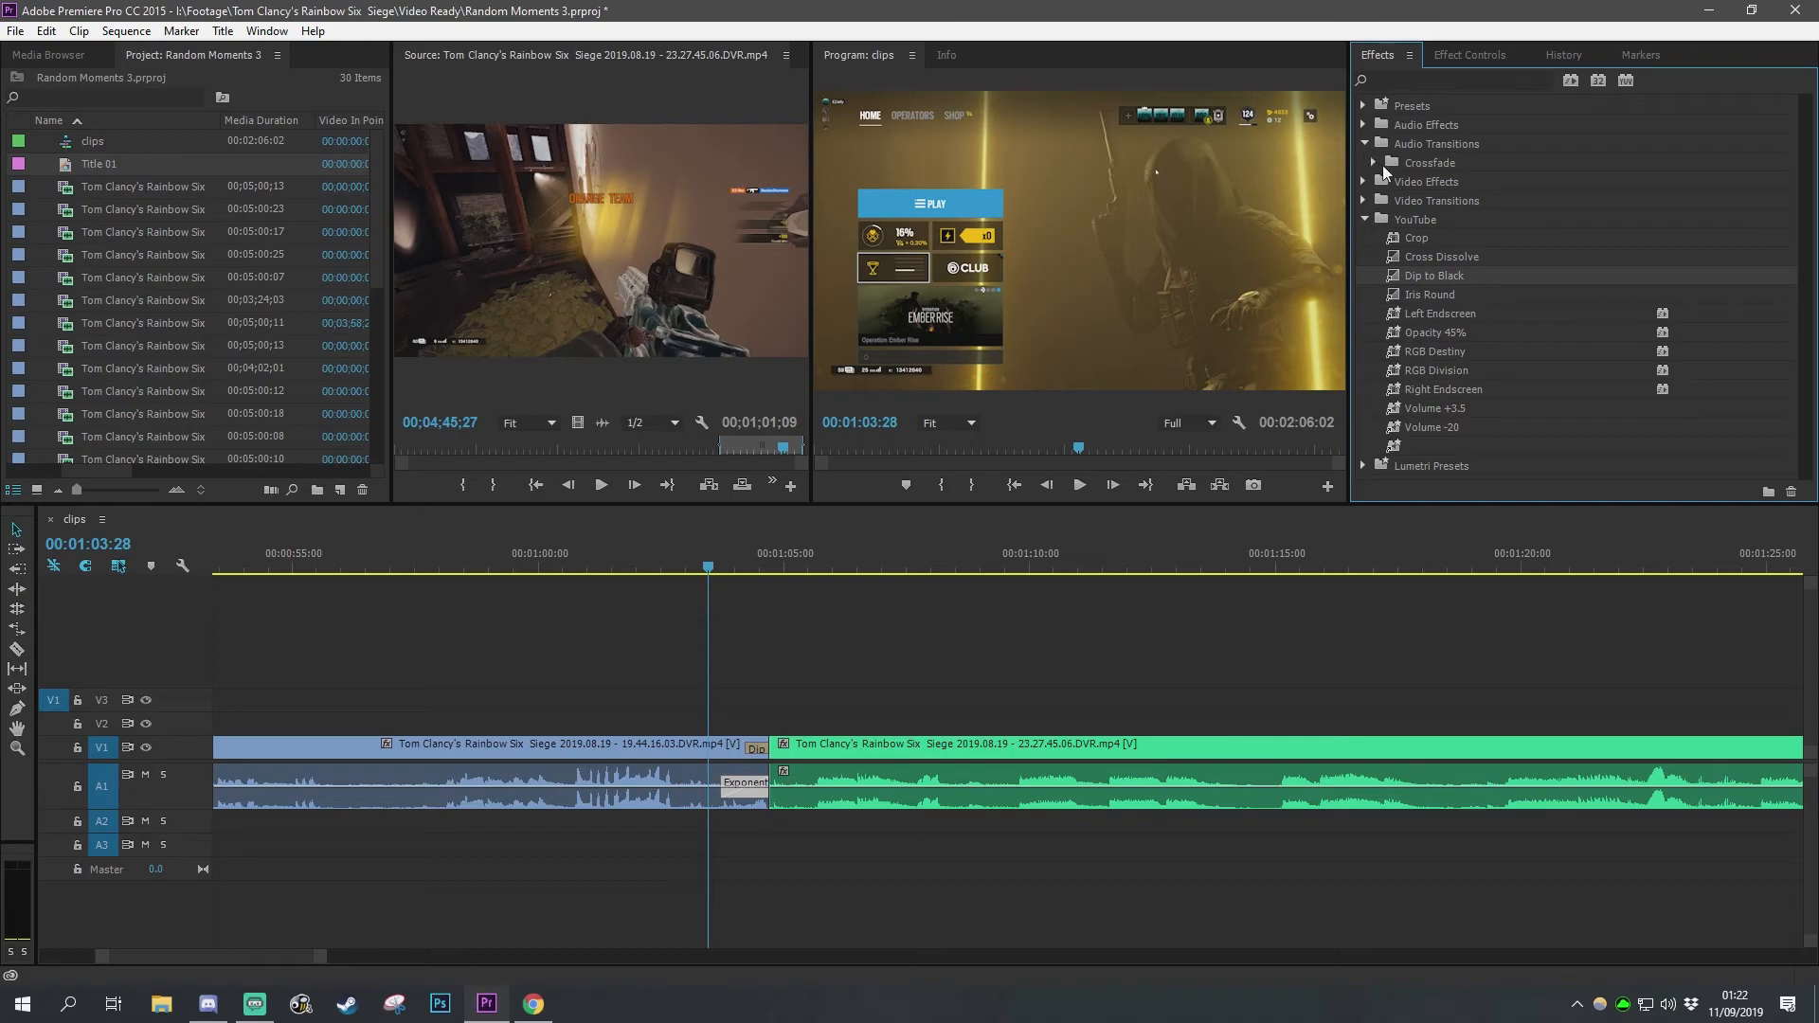
{"action": "left_click", "coordinate": [1374, 163]}
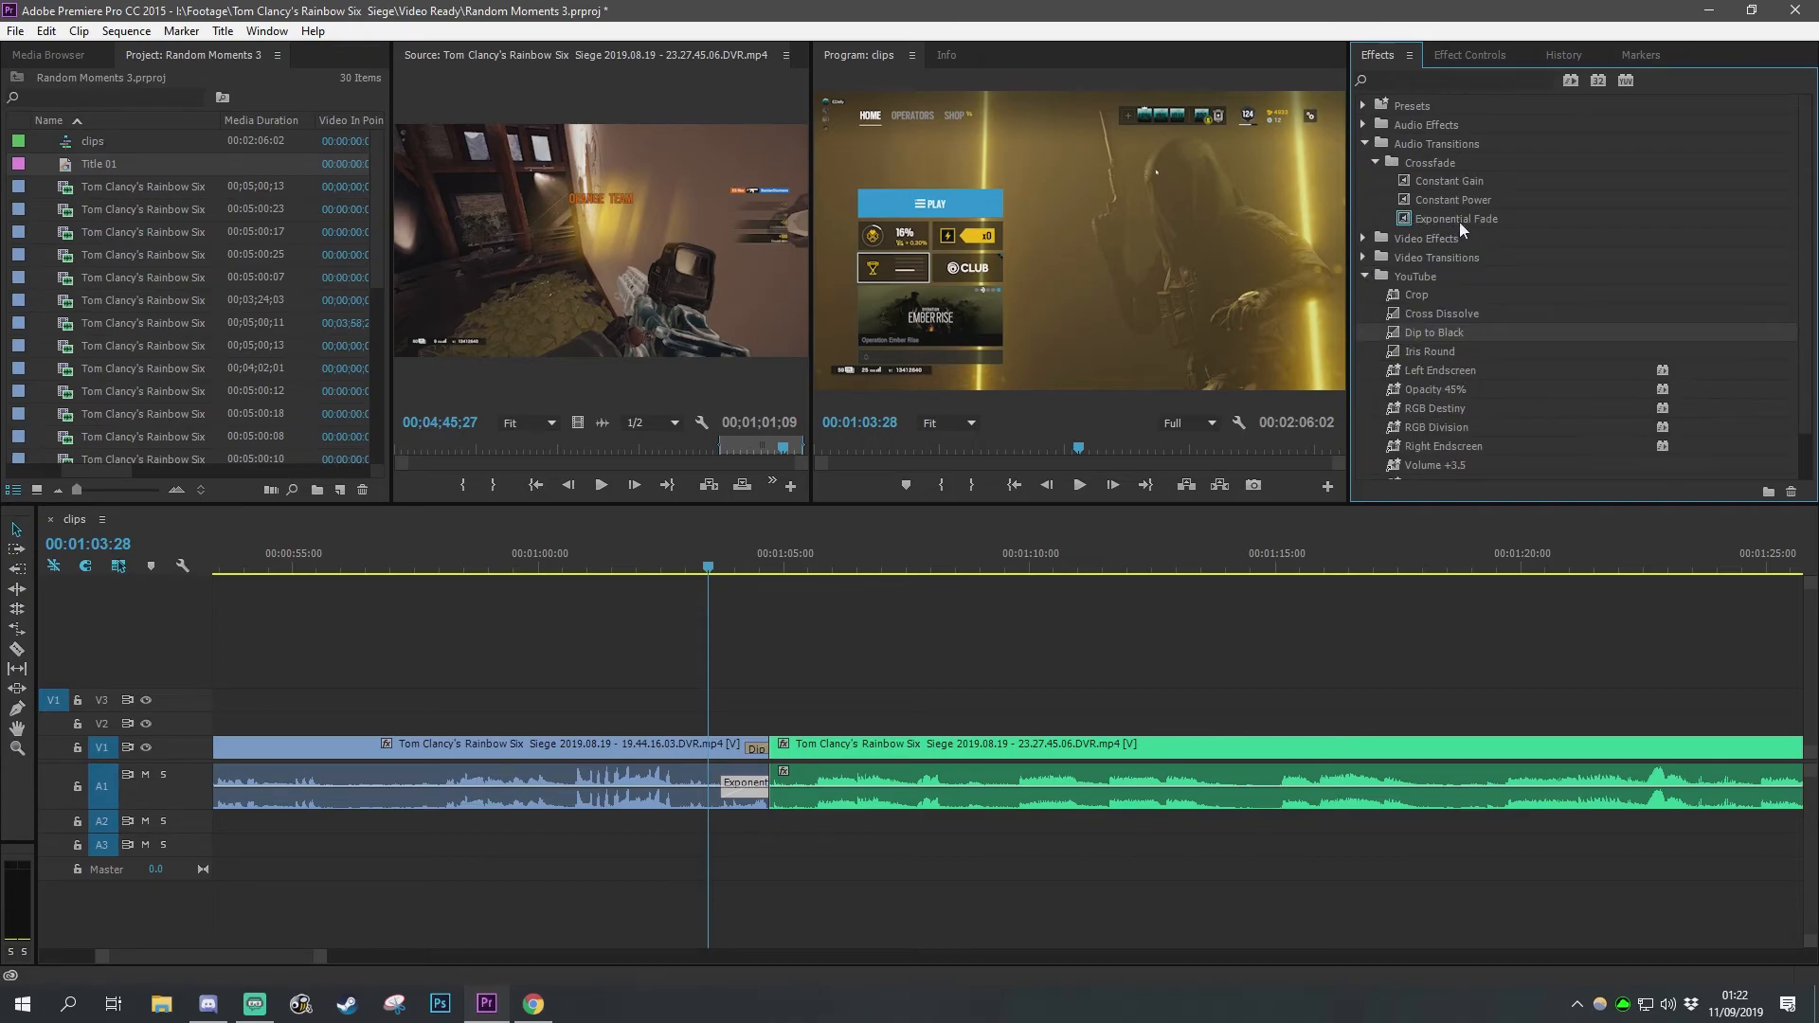
{"action": "left_click", "coordinate": [1455, 219]}
{"action": "right_click", "coordinate": [1435, 219]}
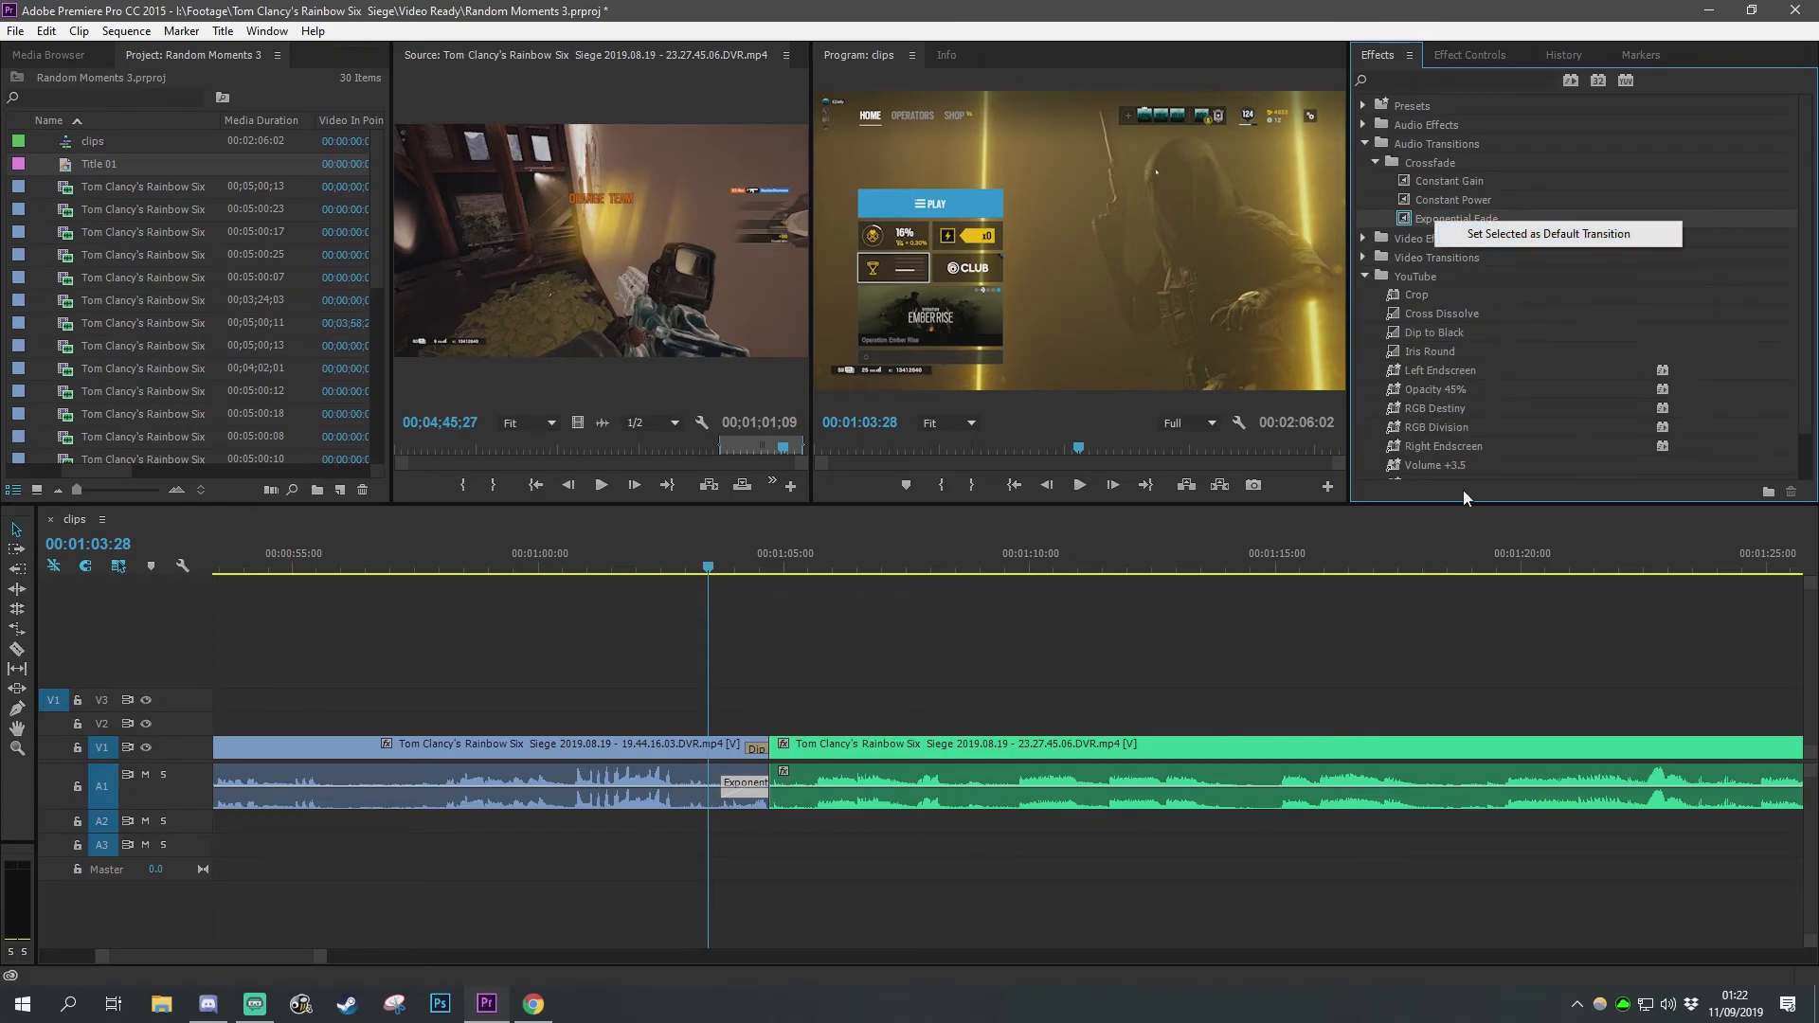
{"action": "left_click", "coordinate": [1281, 641]}
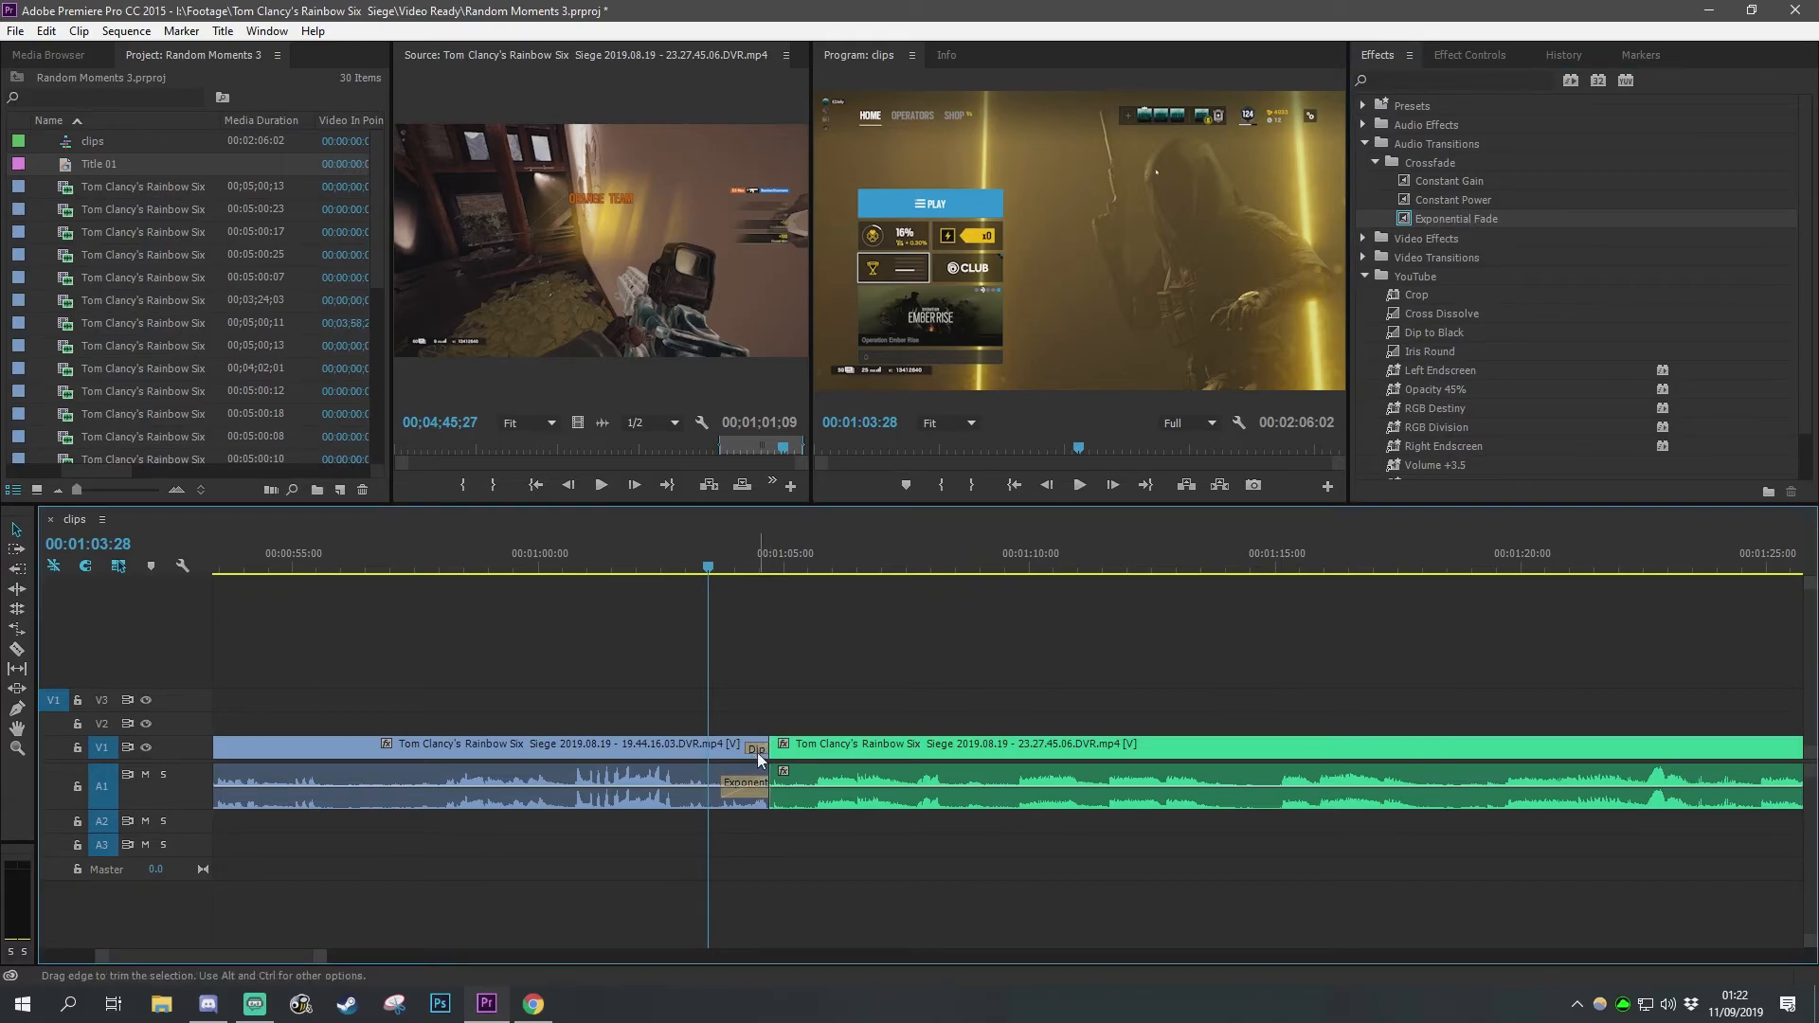
Step: Delete the video and audio transitions at the edit point between the two clips and reapply the default transitions there
{"action": "left_click", "coordinate": [756, 752]}
{"action": "key", "text": "Delete"}
{"action": "left_click", "coordinate": [750, 786]}
{"action": "key", "text": "Delete"}
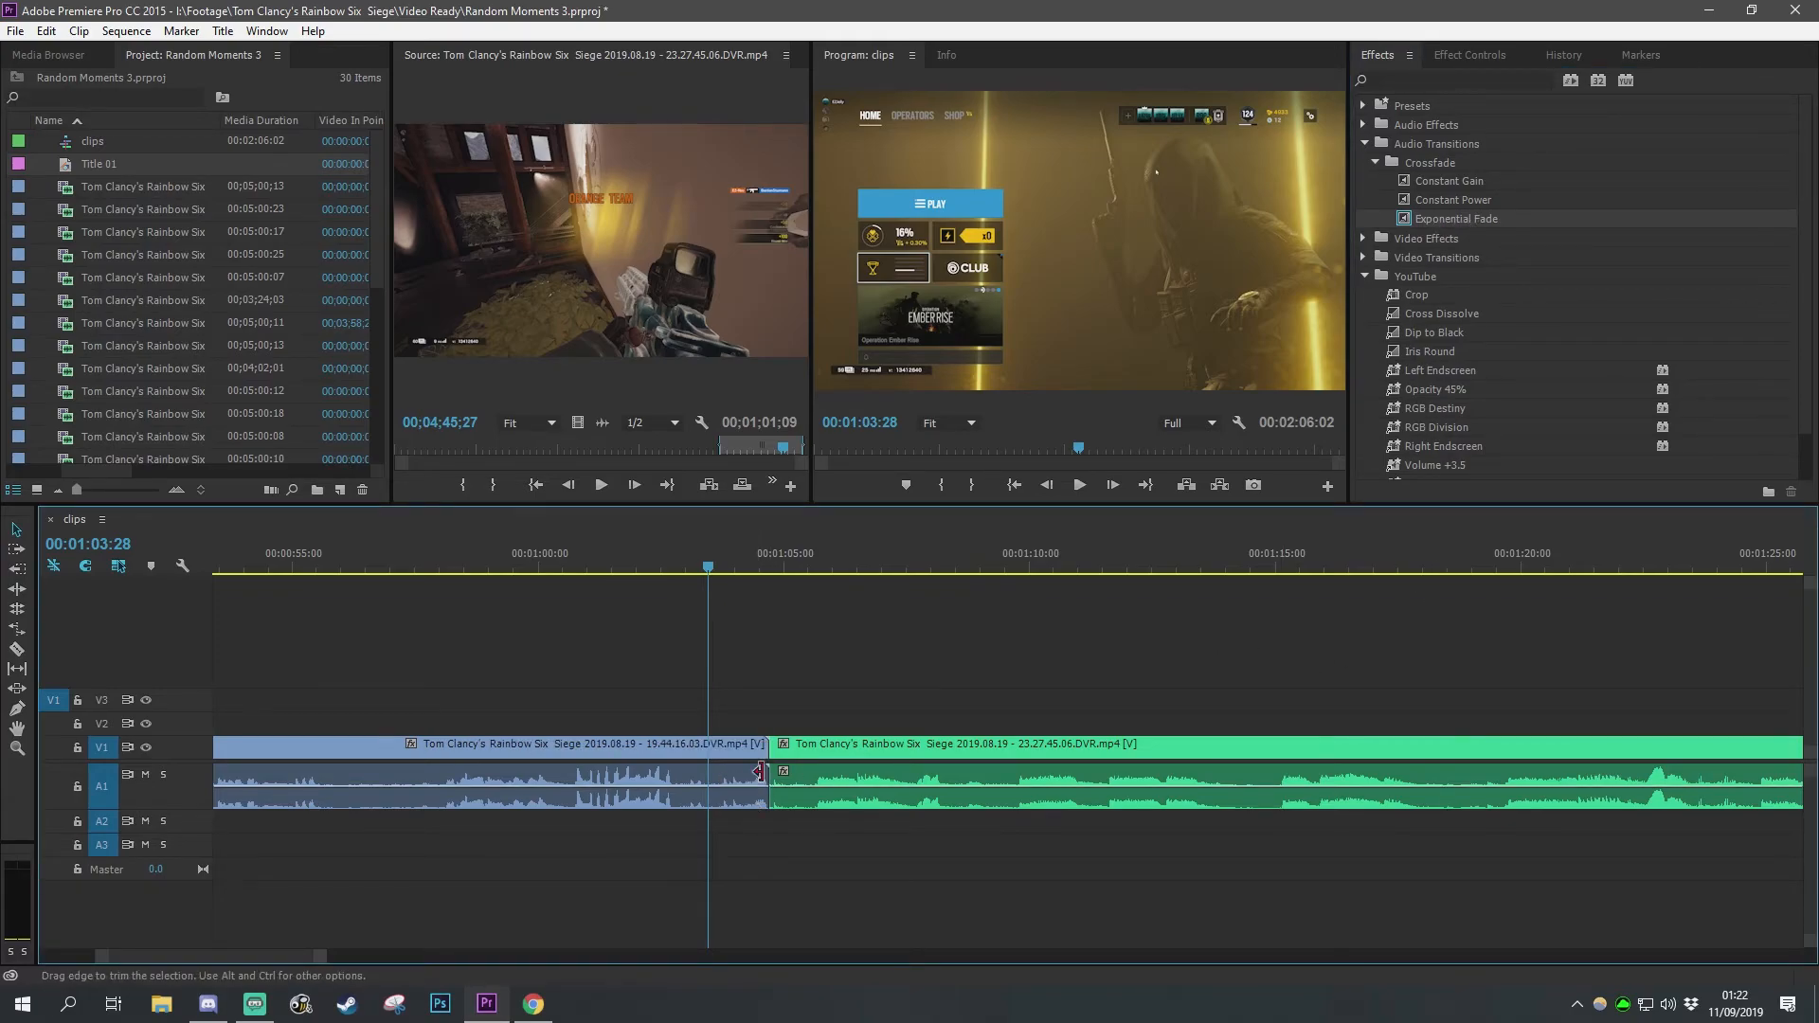
{"action": "right_click", "coordinate": [770, 749]}
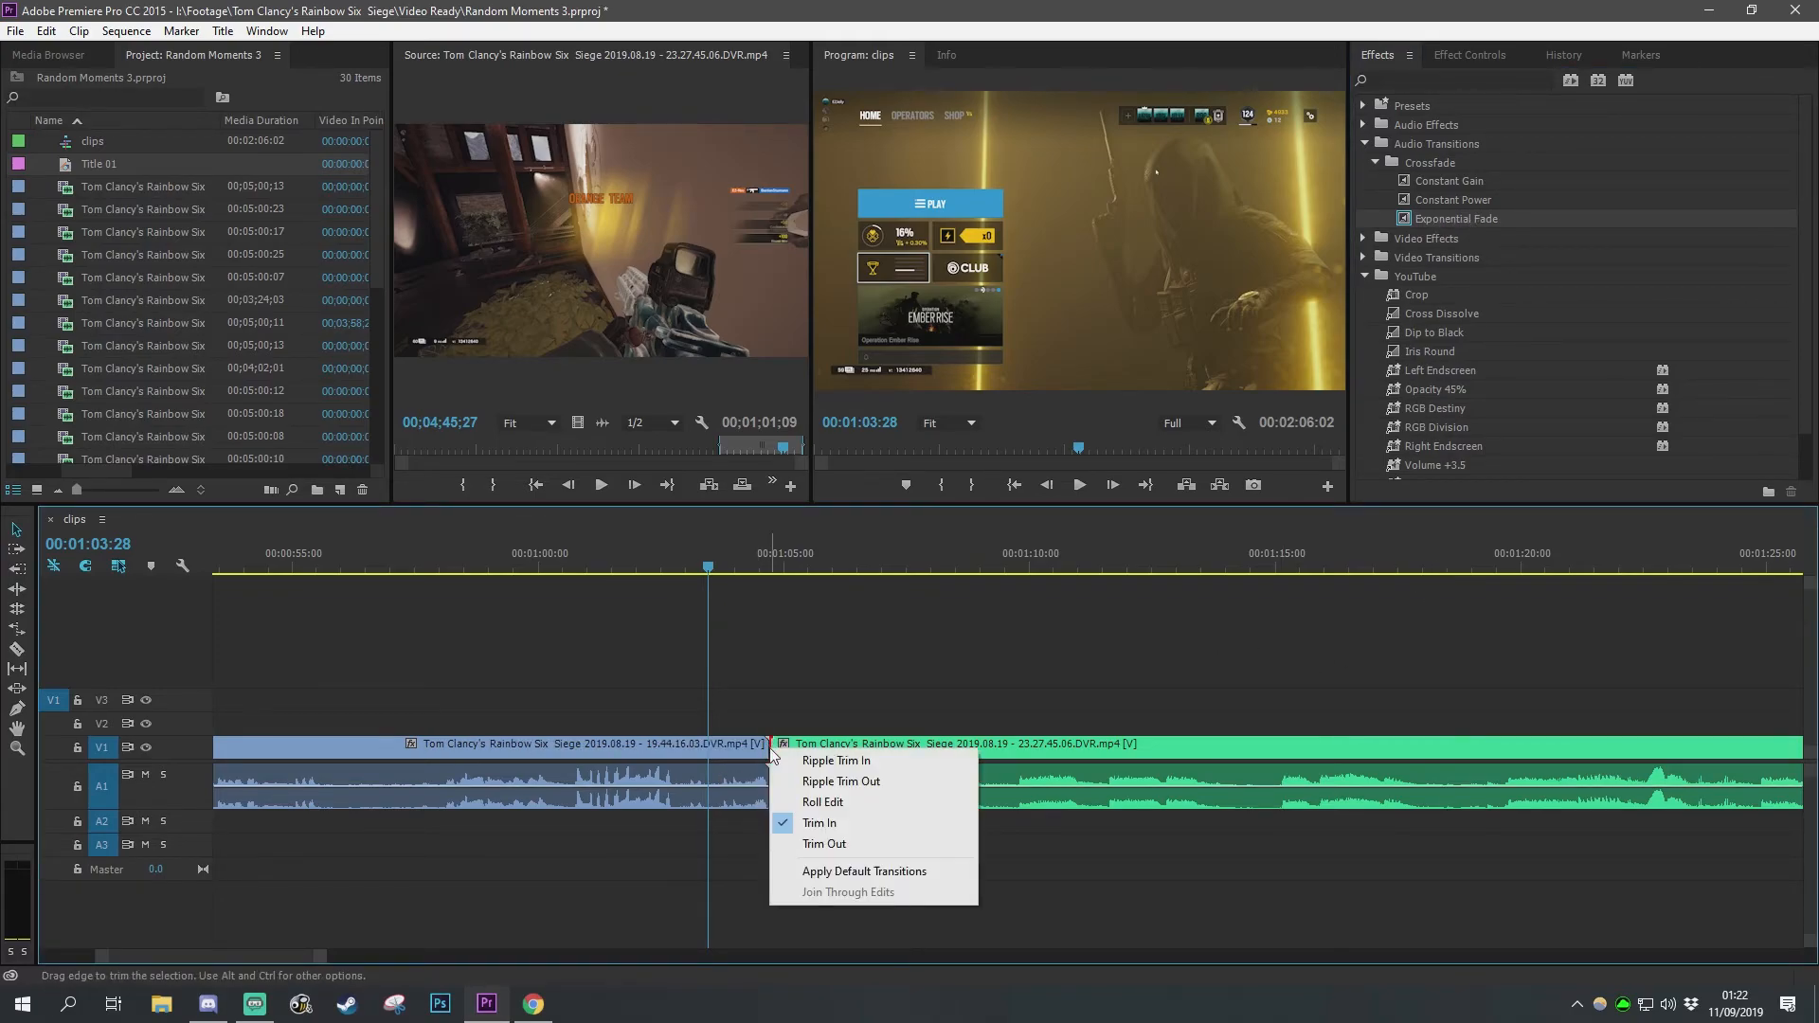
{"action": "left_click", "coordinate": [851, 871]}
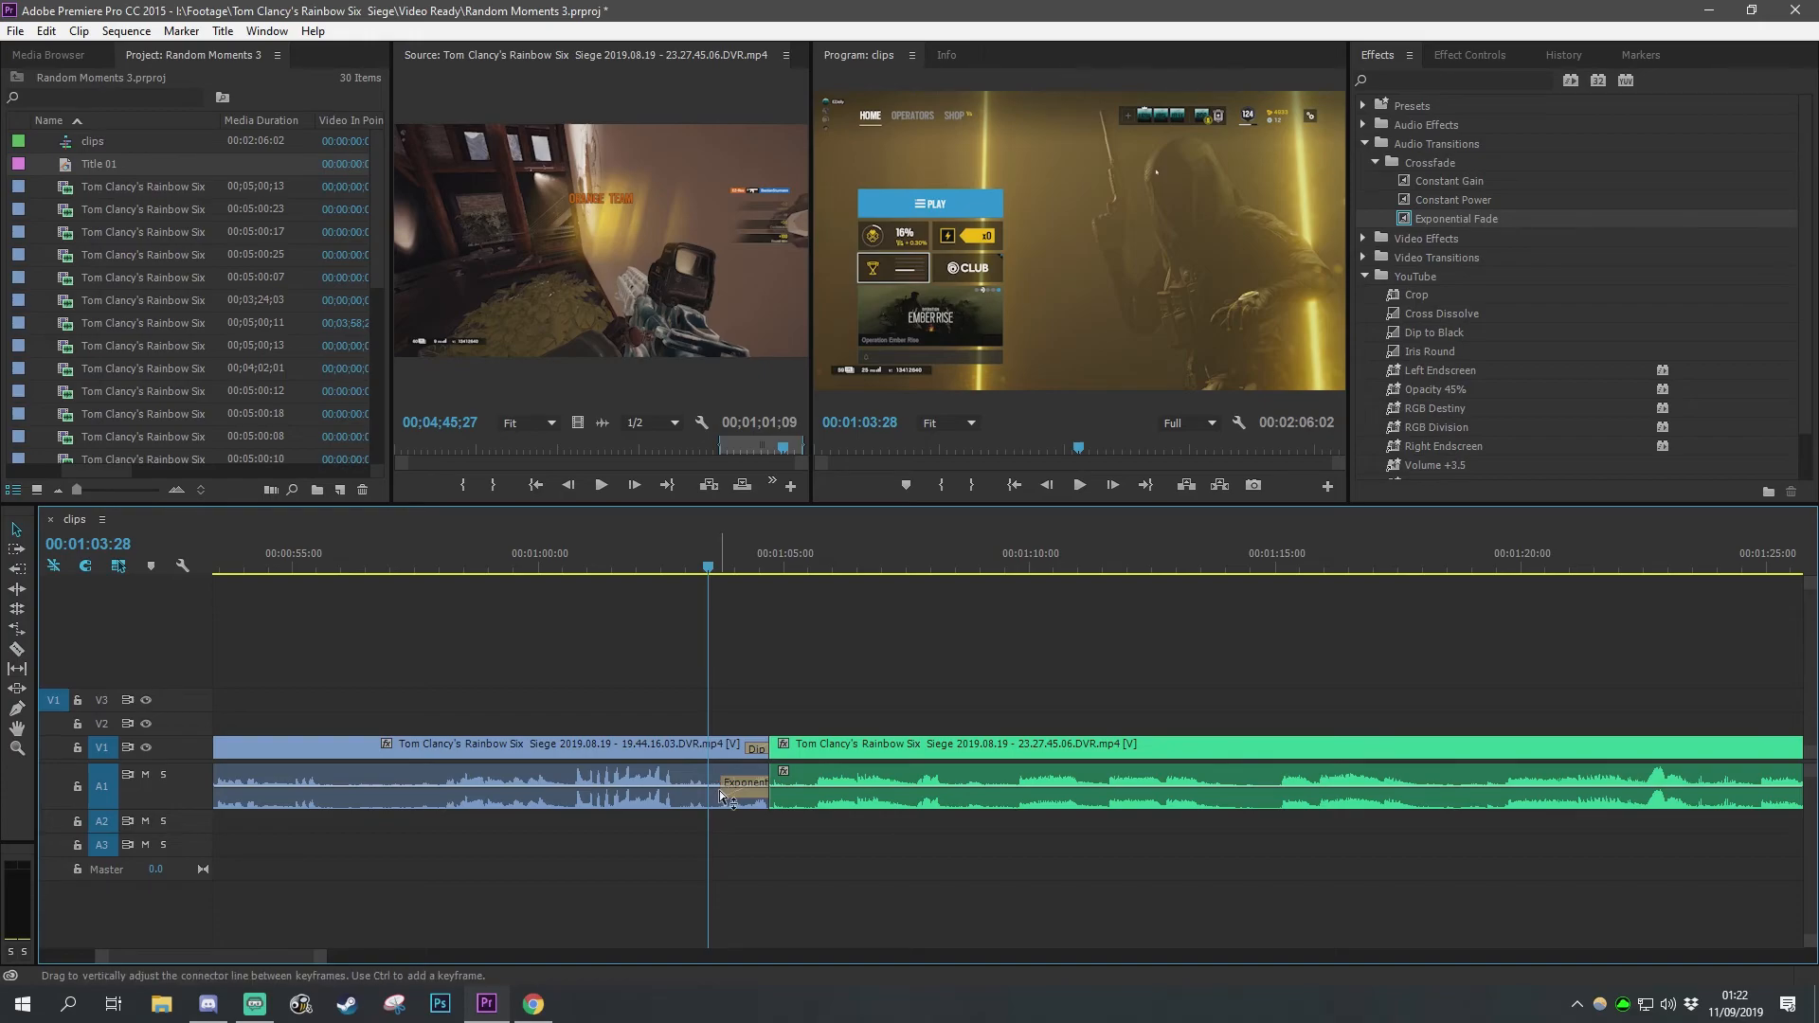
Step: Lengthen the transitions at the edit point and play the cut back
{"action": "left_click_drag", "start_coordinate": [722, 789], "coordinate": [725, 750]}
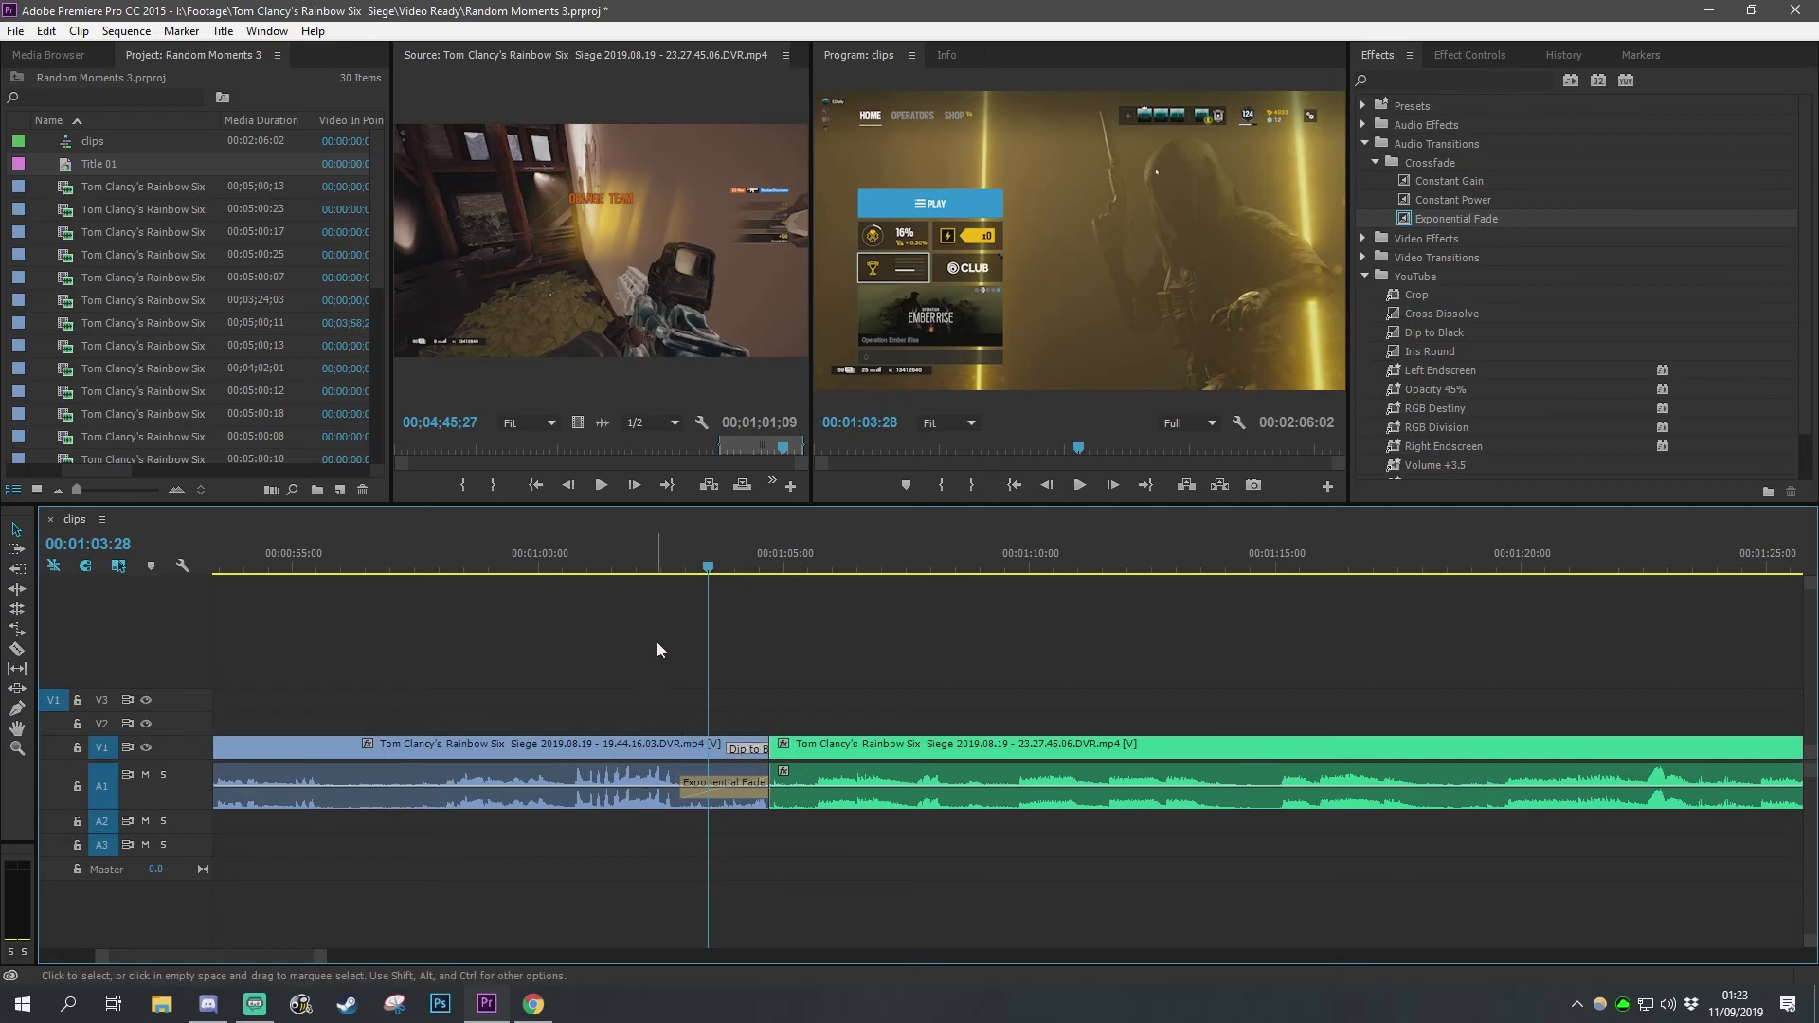
{"action": "key", "text": "space"}
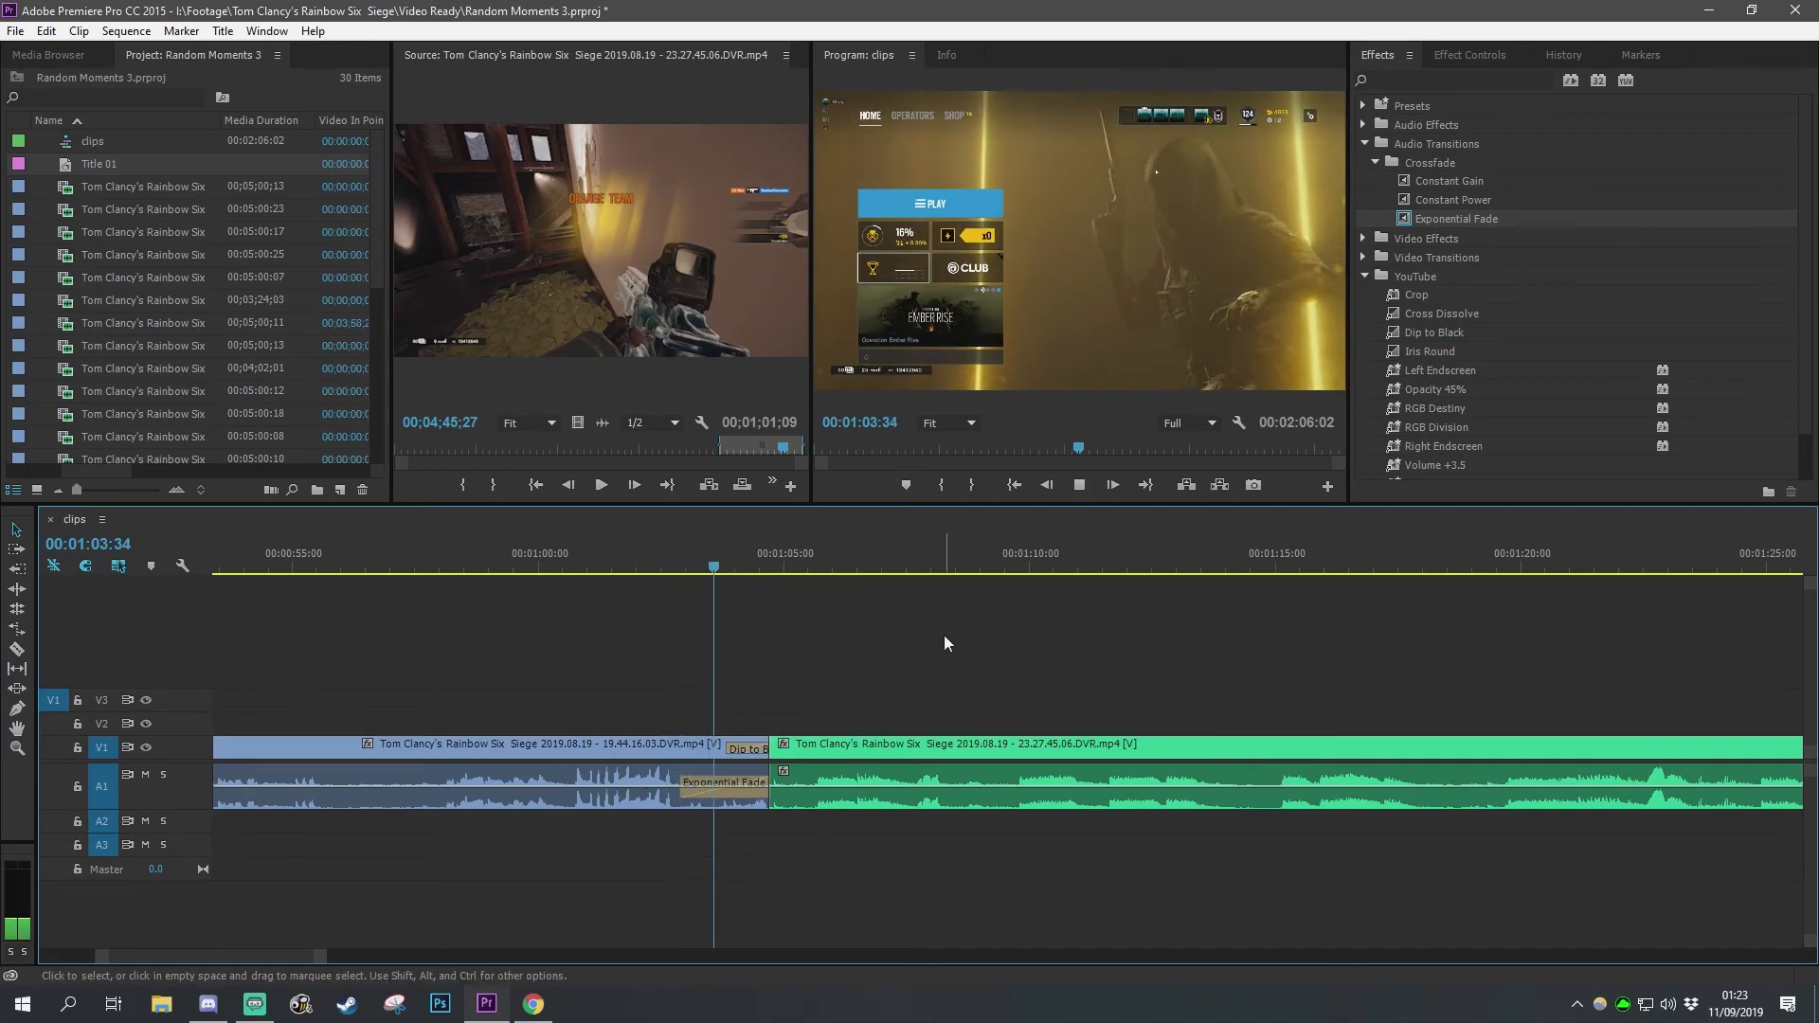
{"action": "key", "text": "space"}
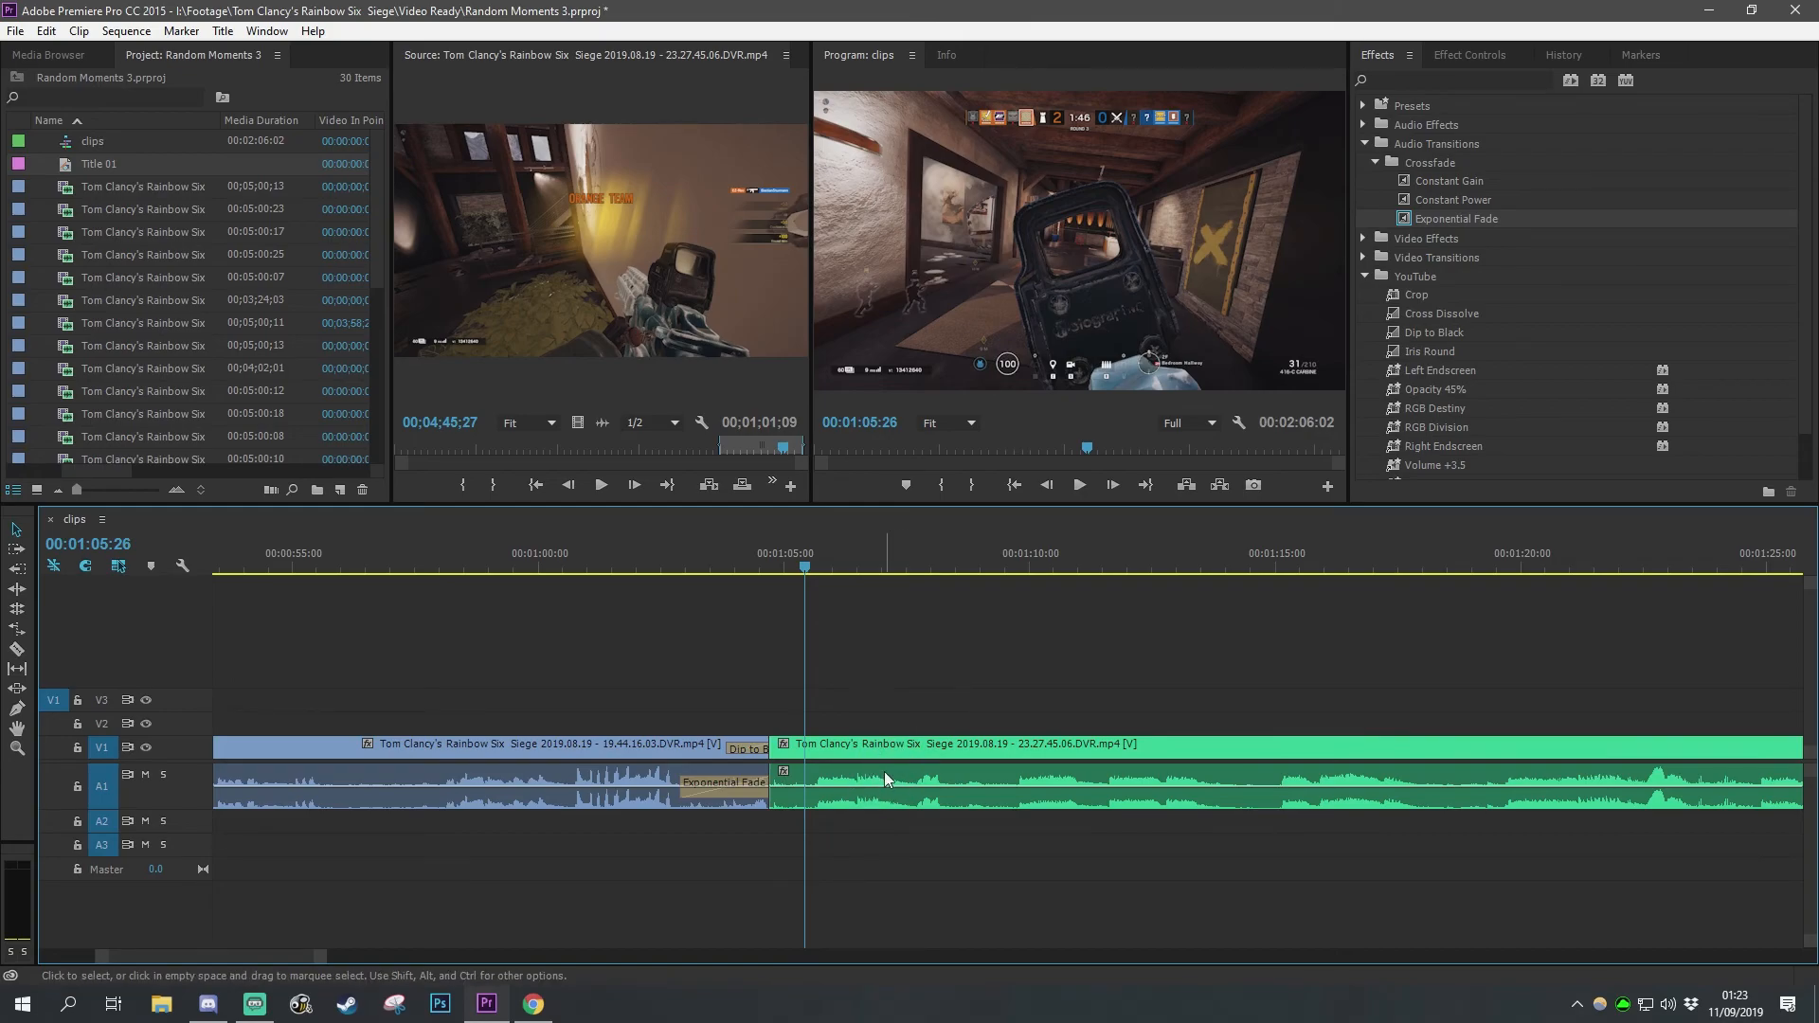
Step: Move both clips together to the very beginning of the sequence
{"action": "left_click", "coordinate": [828, 800]}
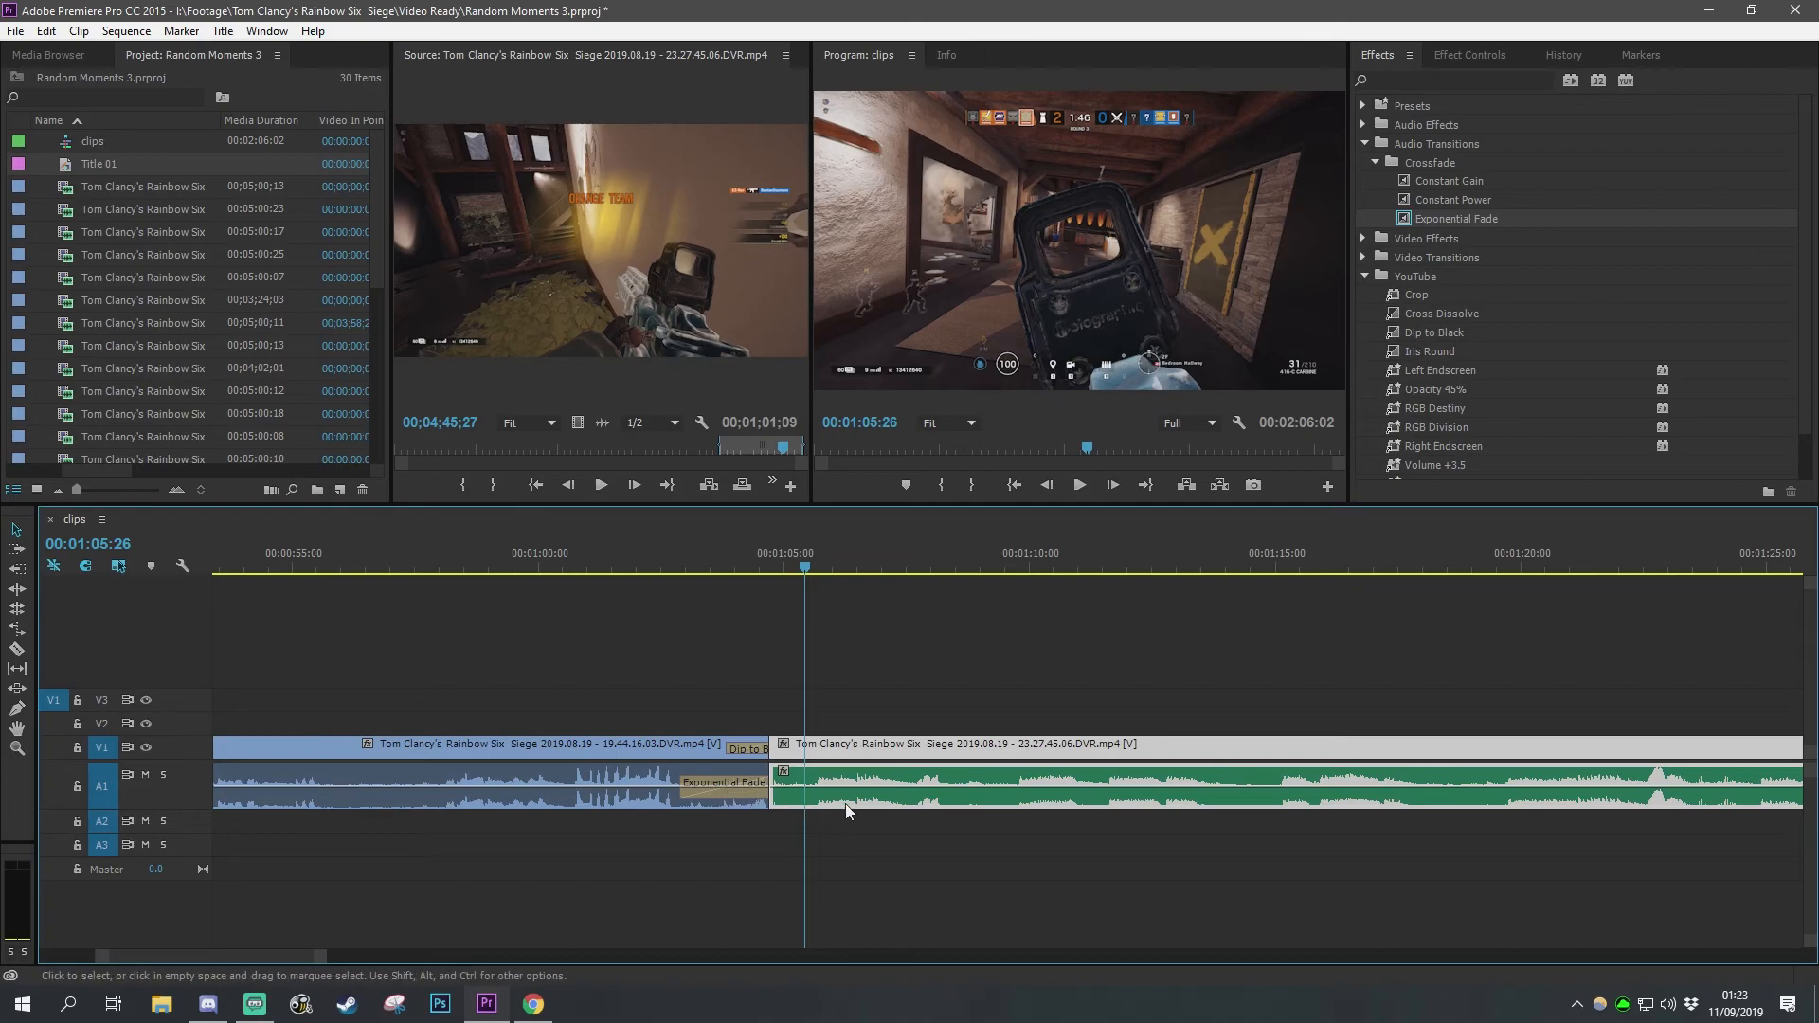
{"action": "left_click", "coordinate": [797, 707]}
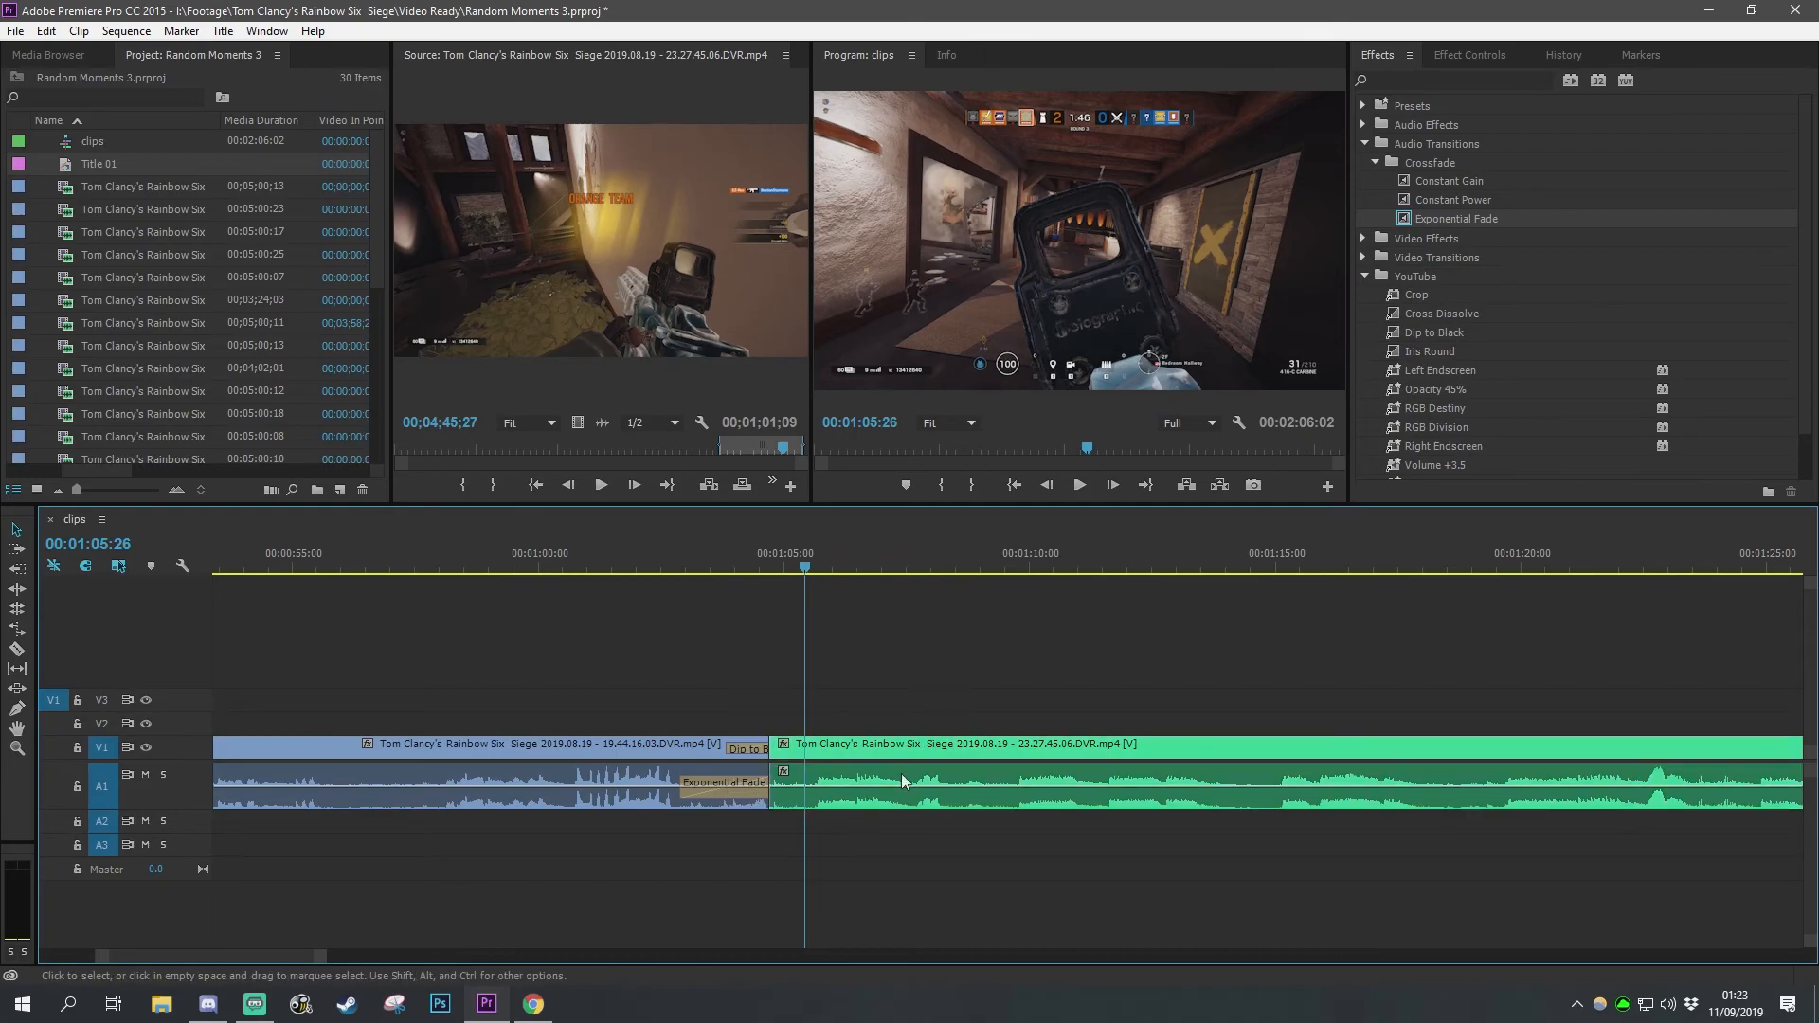
{"action": "scroll", "coordinate": [829, 827], "scroll_direction": "down", "scroll_amount": 5}
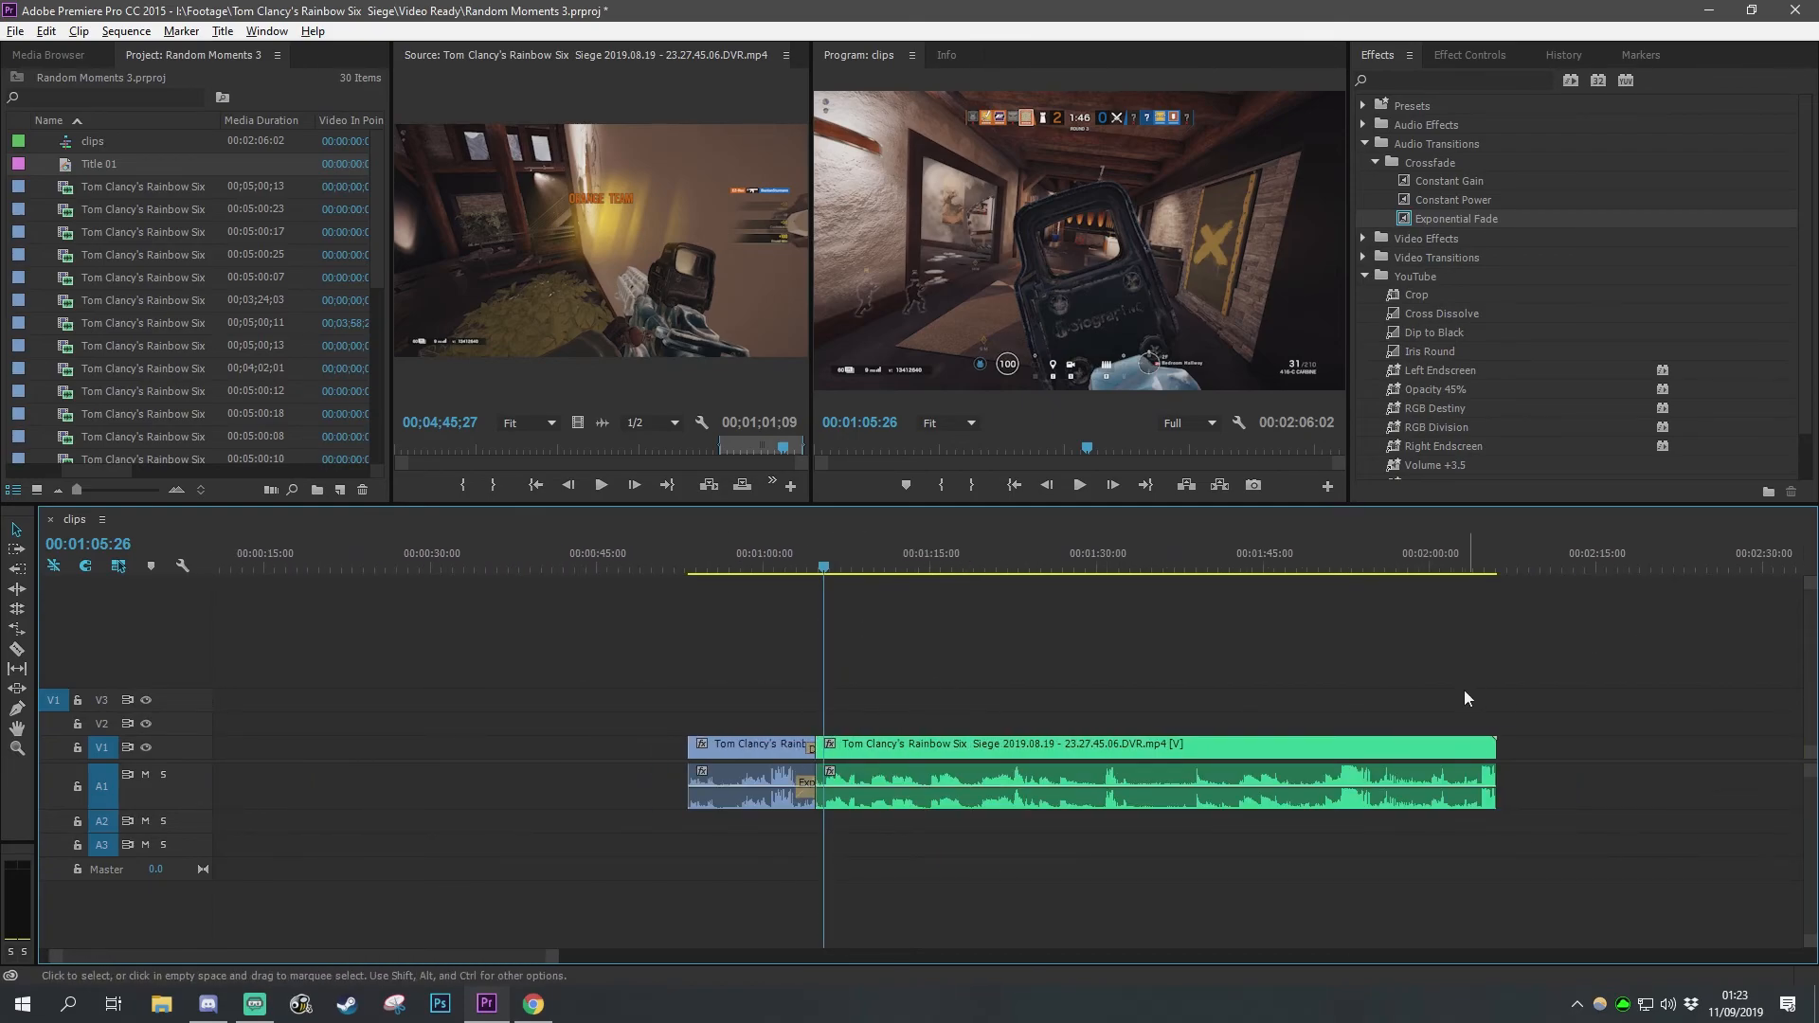
{"action": "left_click_drag", "start_coordinate": [992, 654], "coordinate": [726, 853]}
{"action": "left_click_drag", "start_coordinate": [760, 755], "coordinate": [125, 758]}
{"action": "left_click", "coordinate": [665, 703]}
{"action": "scroll", "coordinate": [664, 703], "scroll_direction": "down", "scroll_amount": 4}
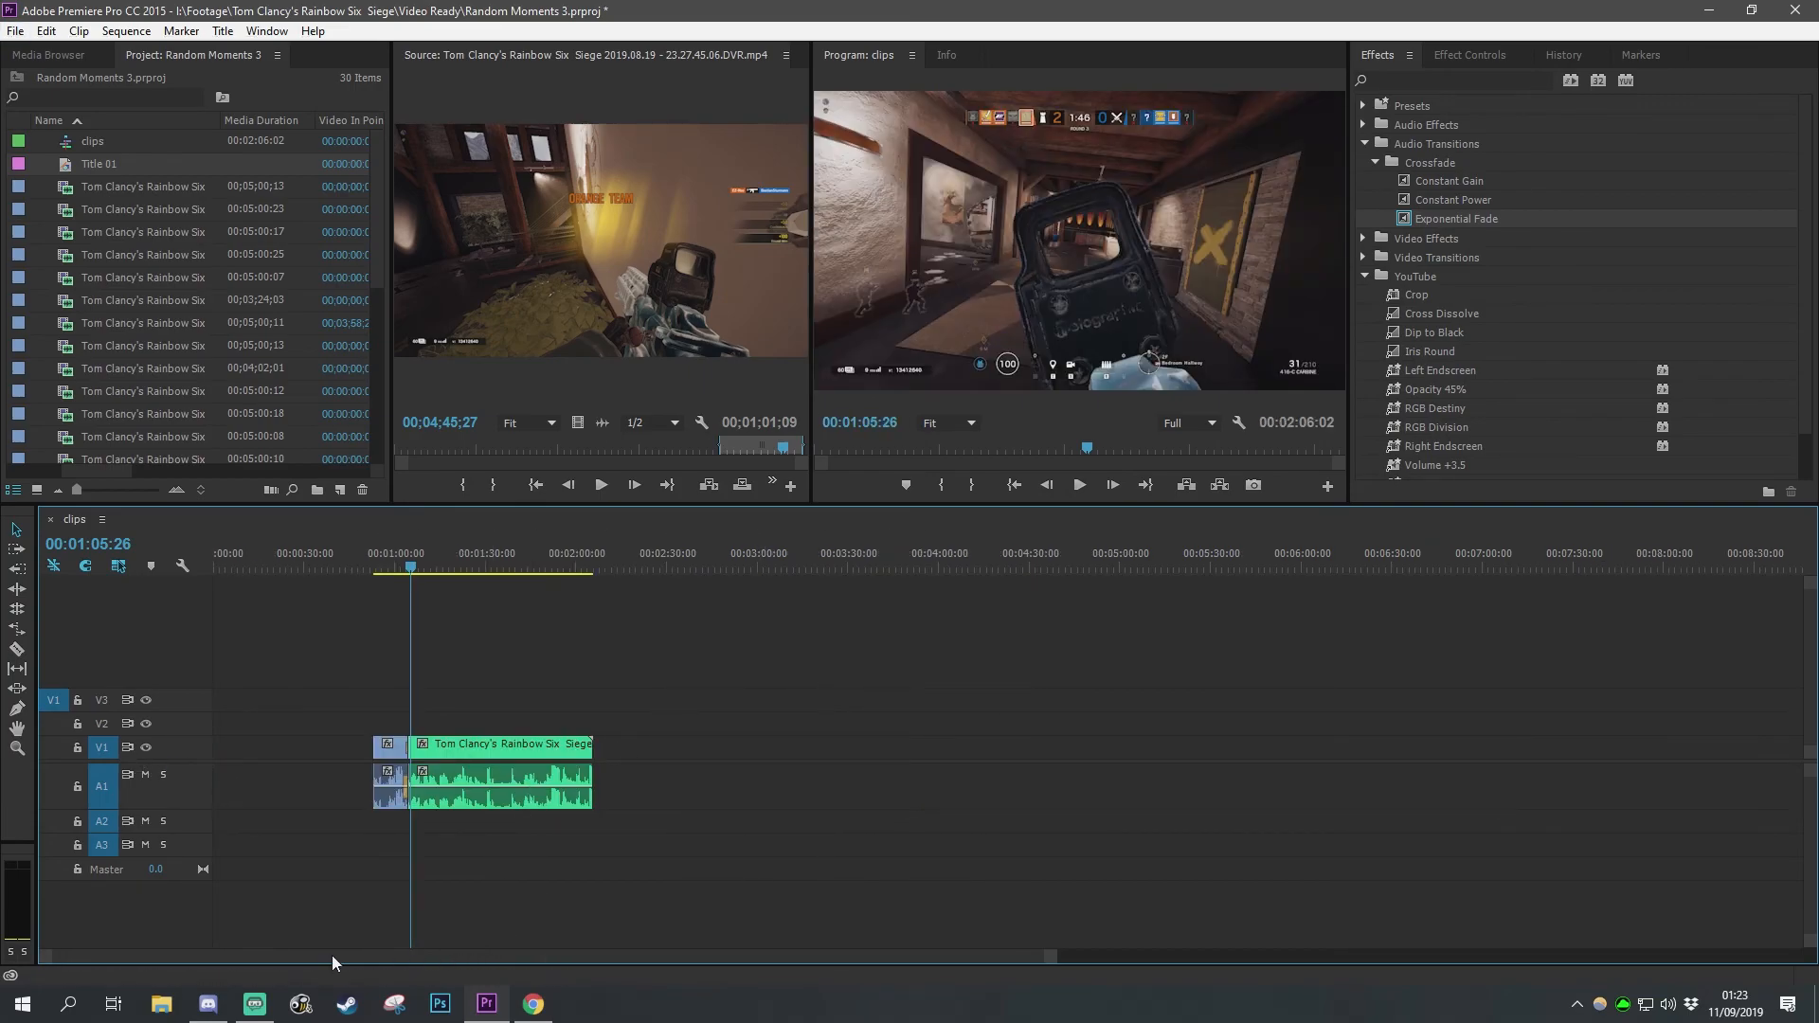
{"action": "left_click_drag", "start_coordinate": [719, 694], "coordinate": [270, 833]}
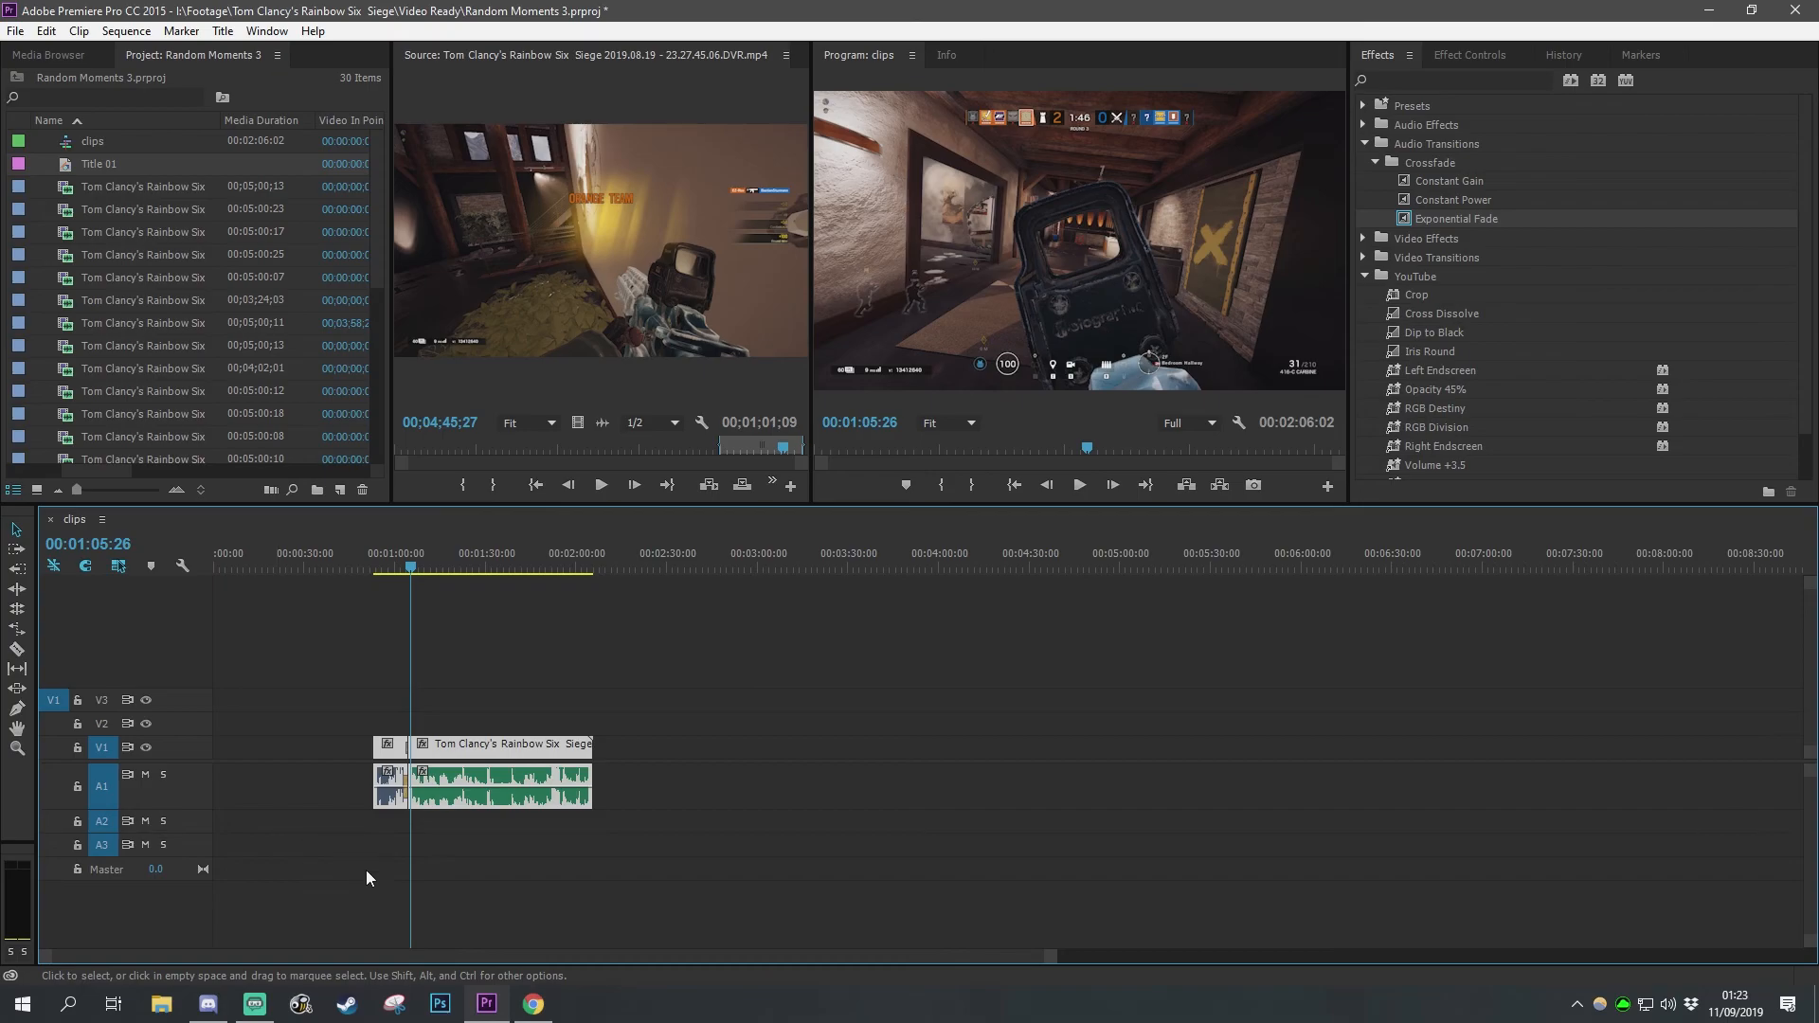
{"action": "left_click_drag", "start_coordinate": [471, 772], "coordinate": [310, 763]}
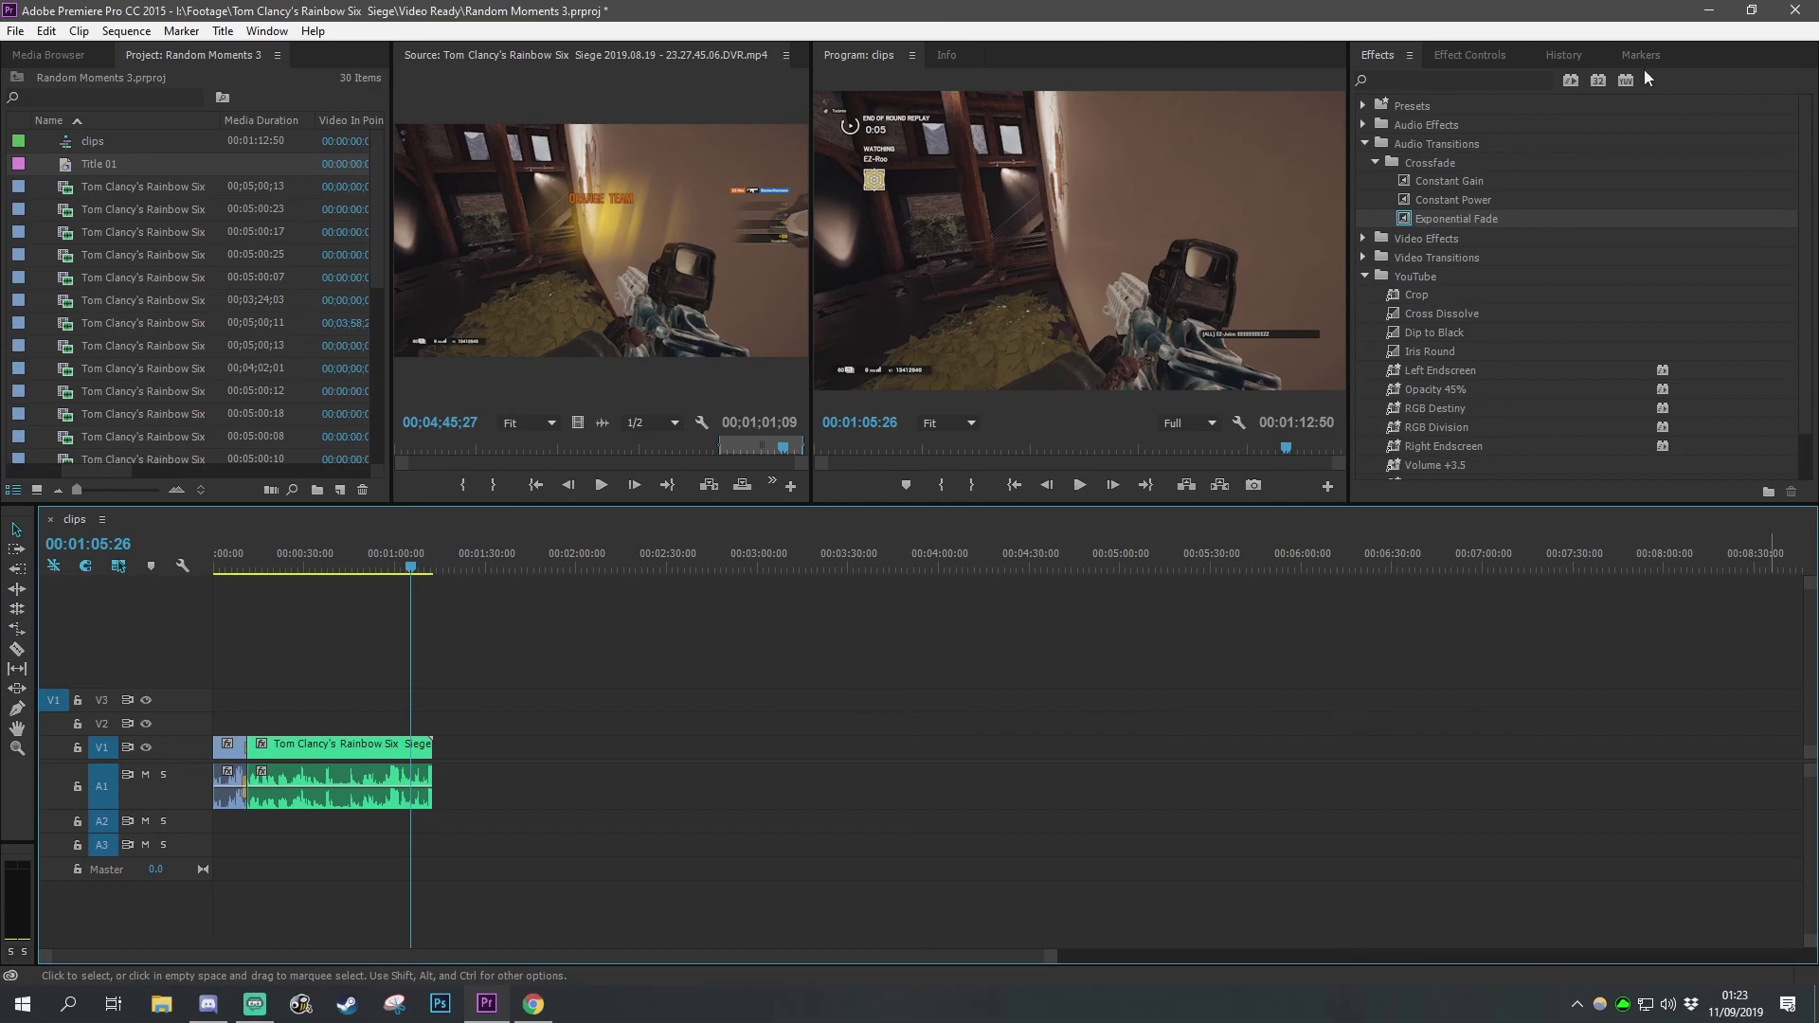
Step: Open the first clip's Motion effect controls and set its Rotation to 1.0°
{"action": "left_click", "coordinate": [1471, 55]}
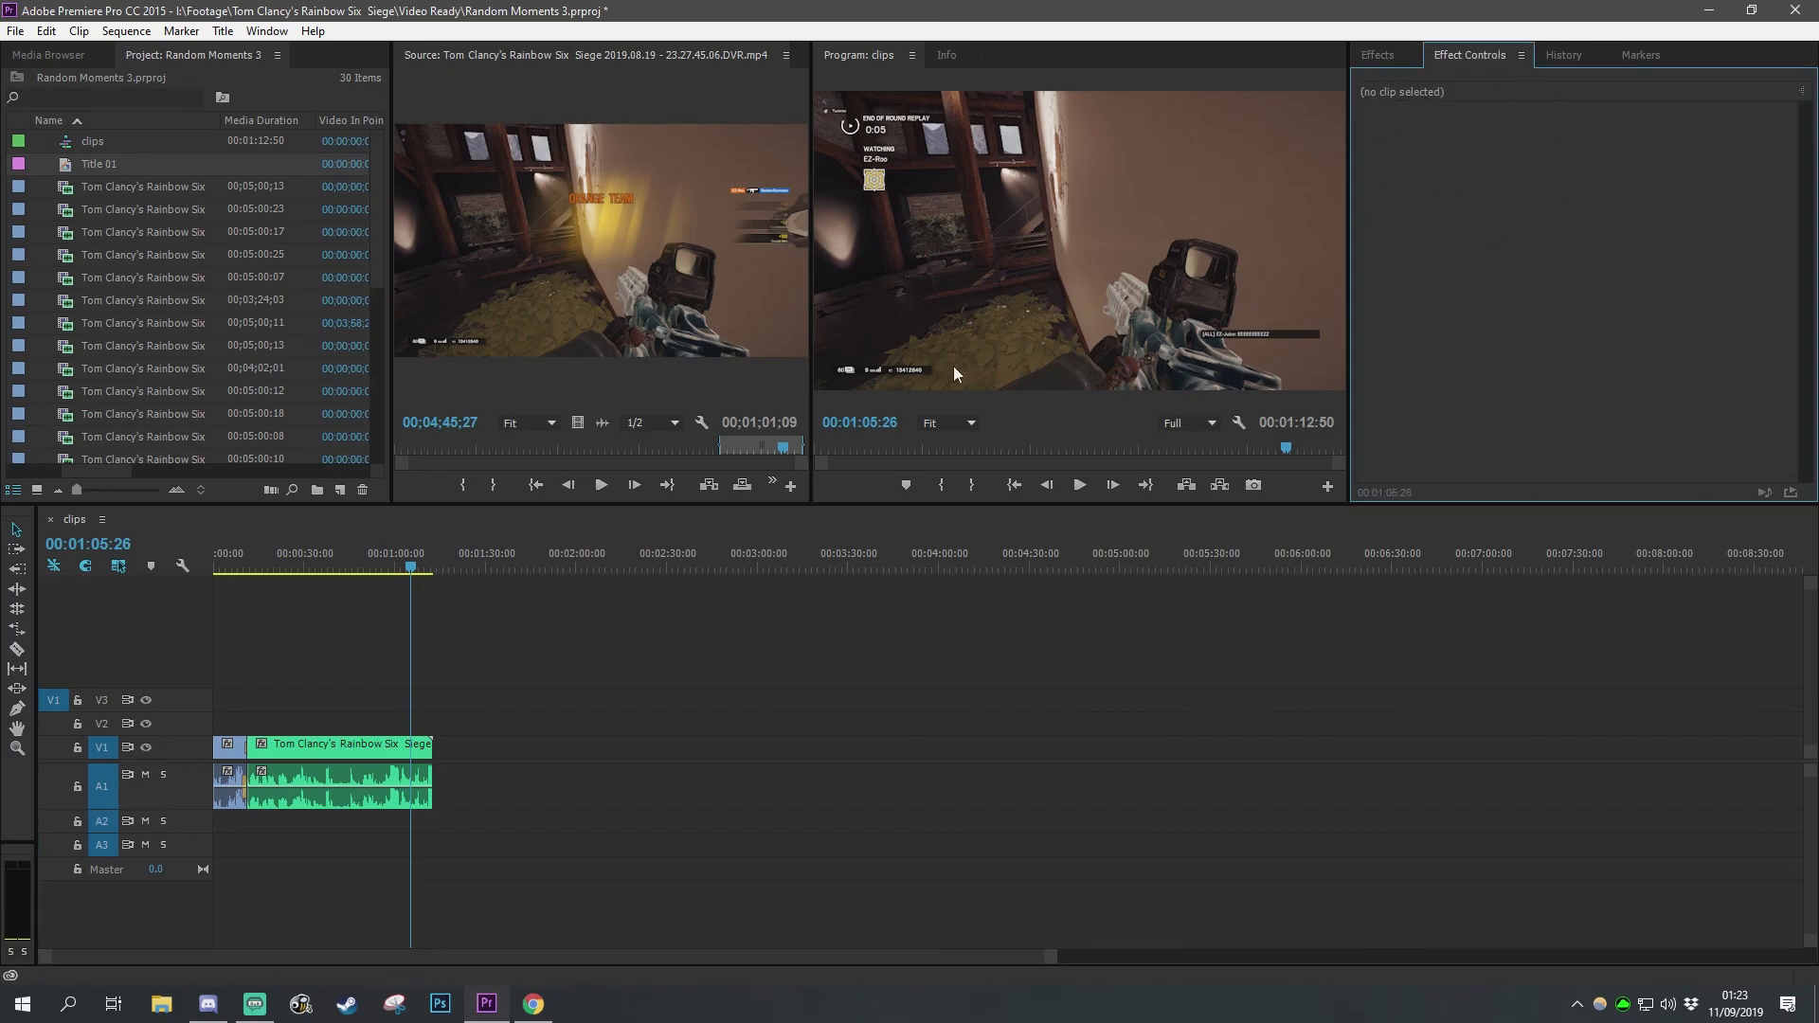
{"action": "left_click", "coordinate": [380, 743]}
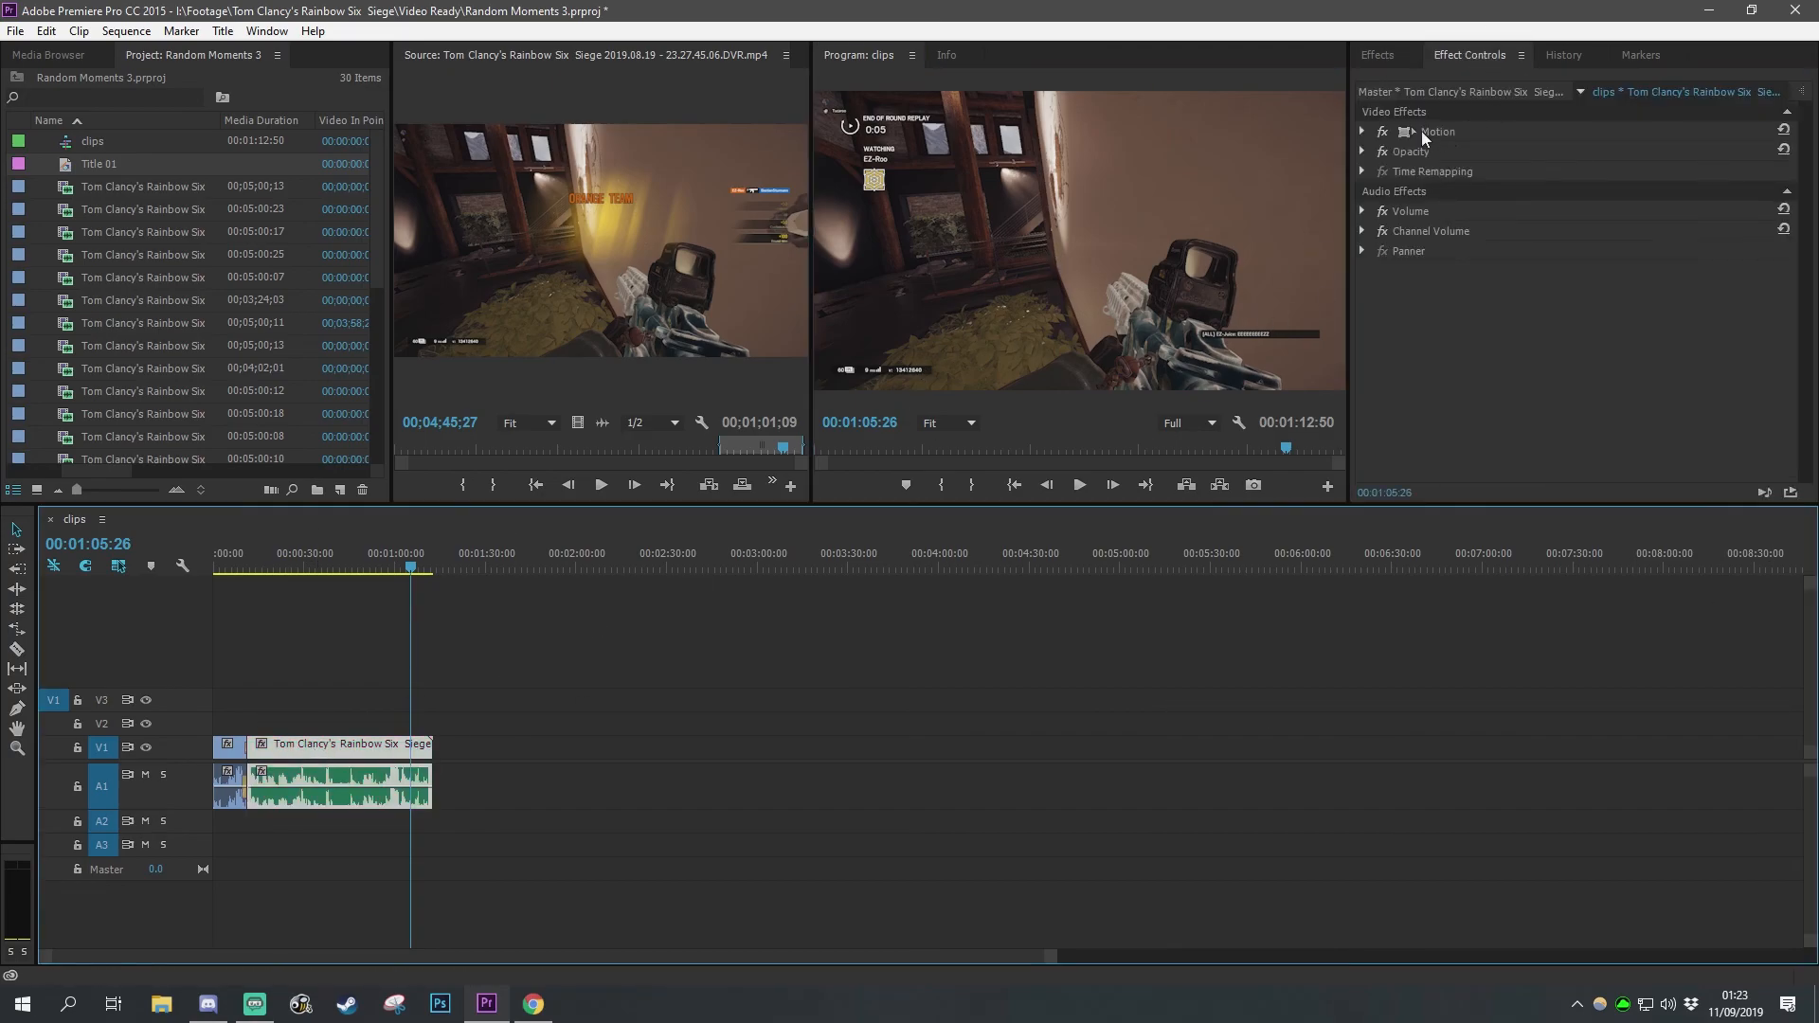
{"action": "left_click", "coordinate": [1363, 132]}
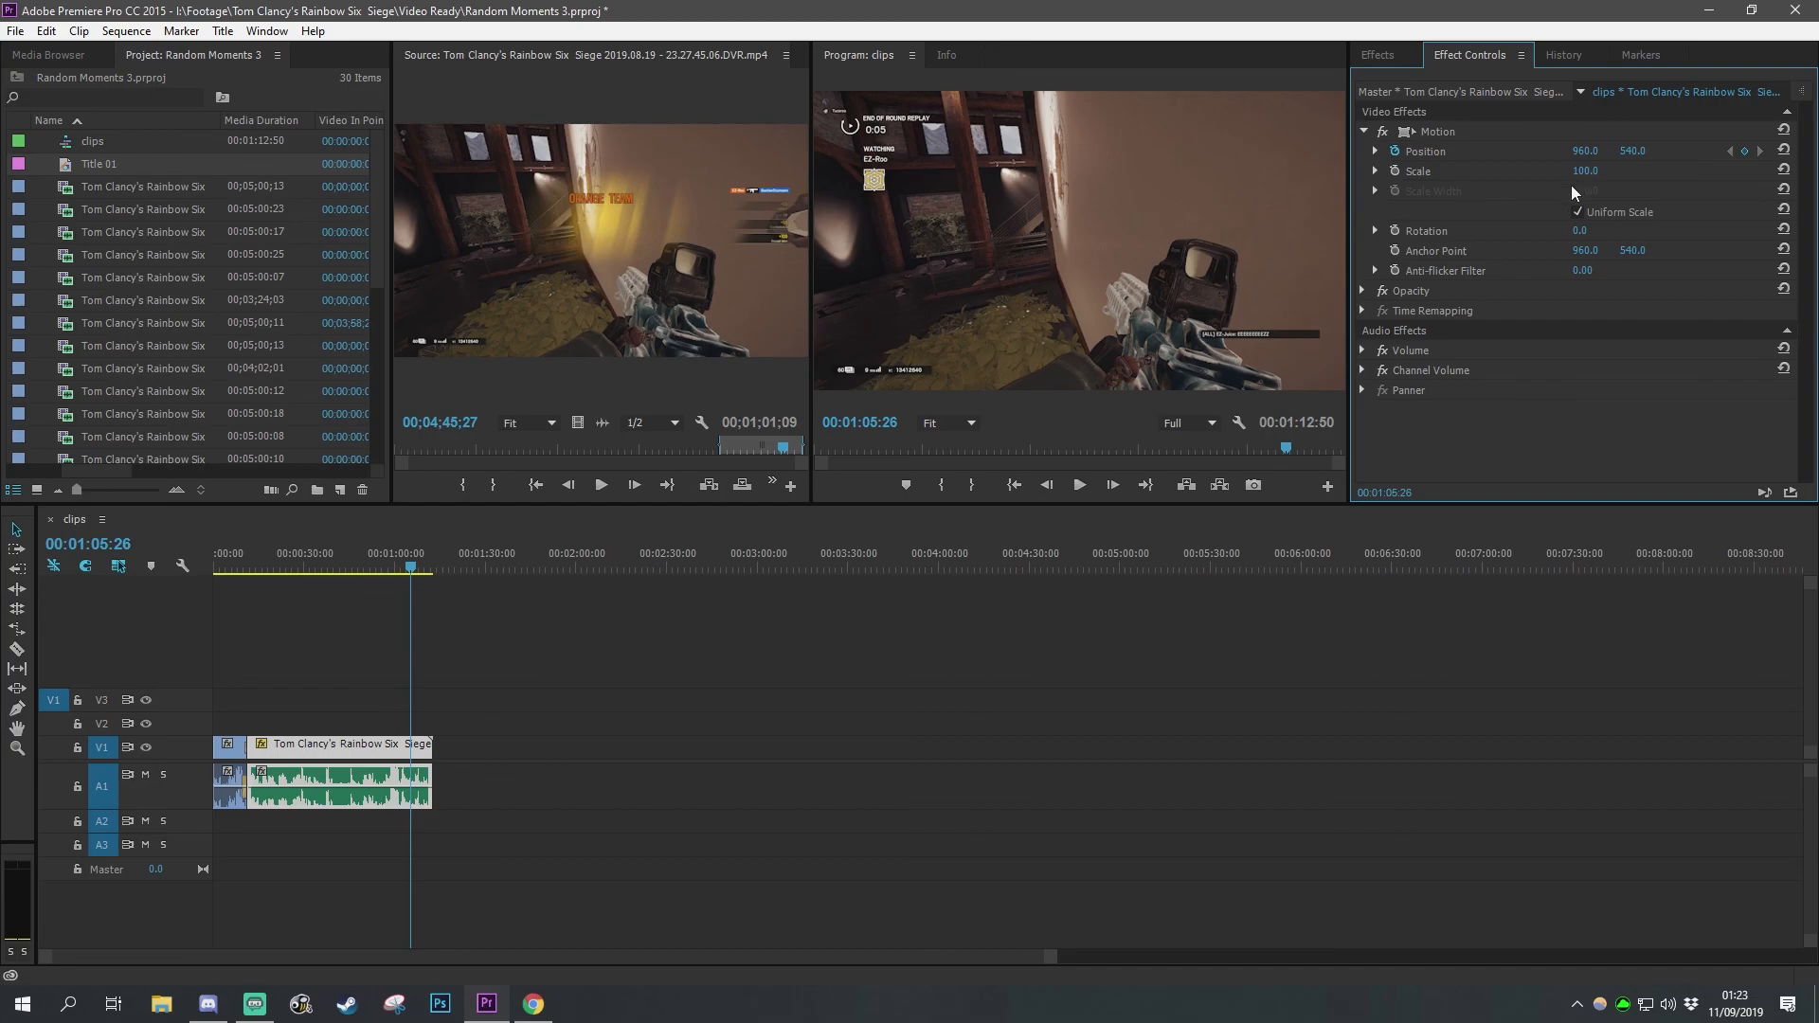
{"action": "left_click_drag", "start_coordinate": [1578, 230], "coordinate": [923, 573]}
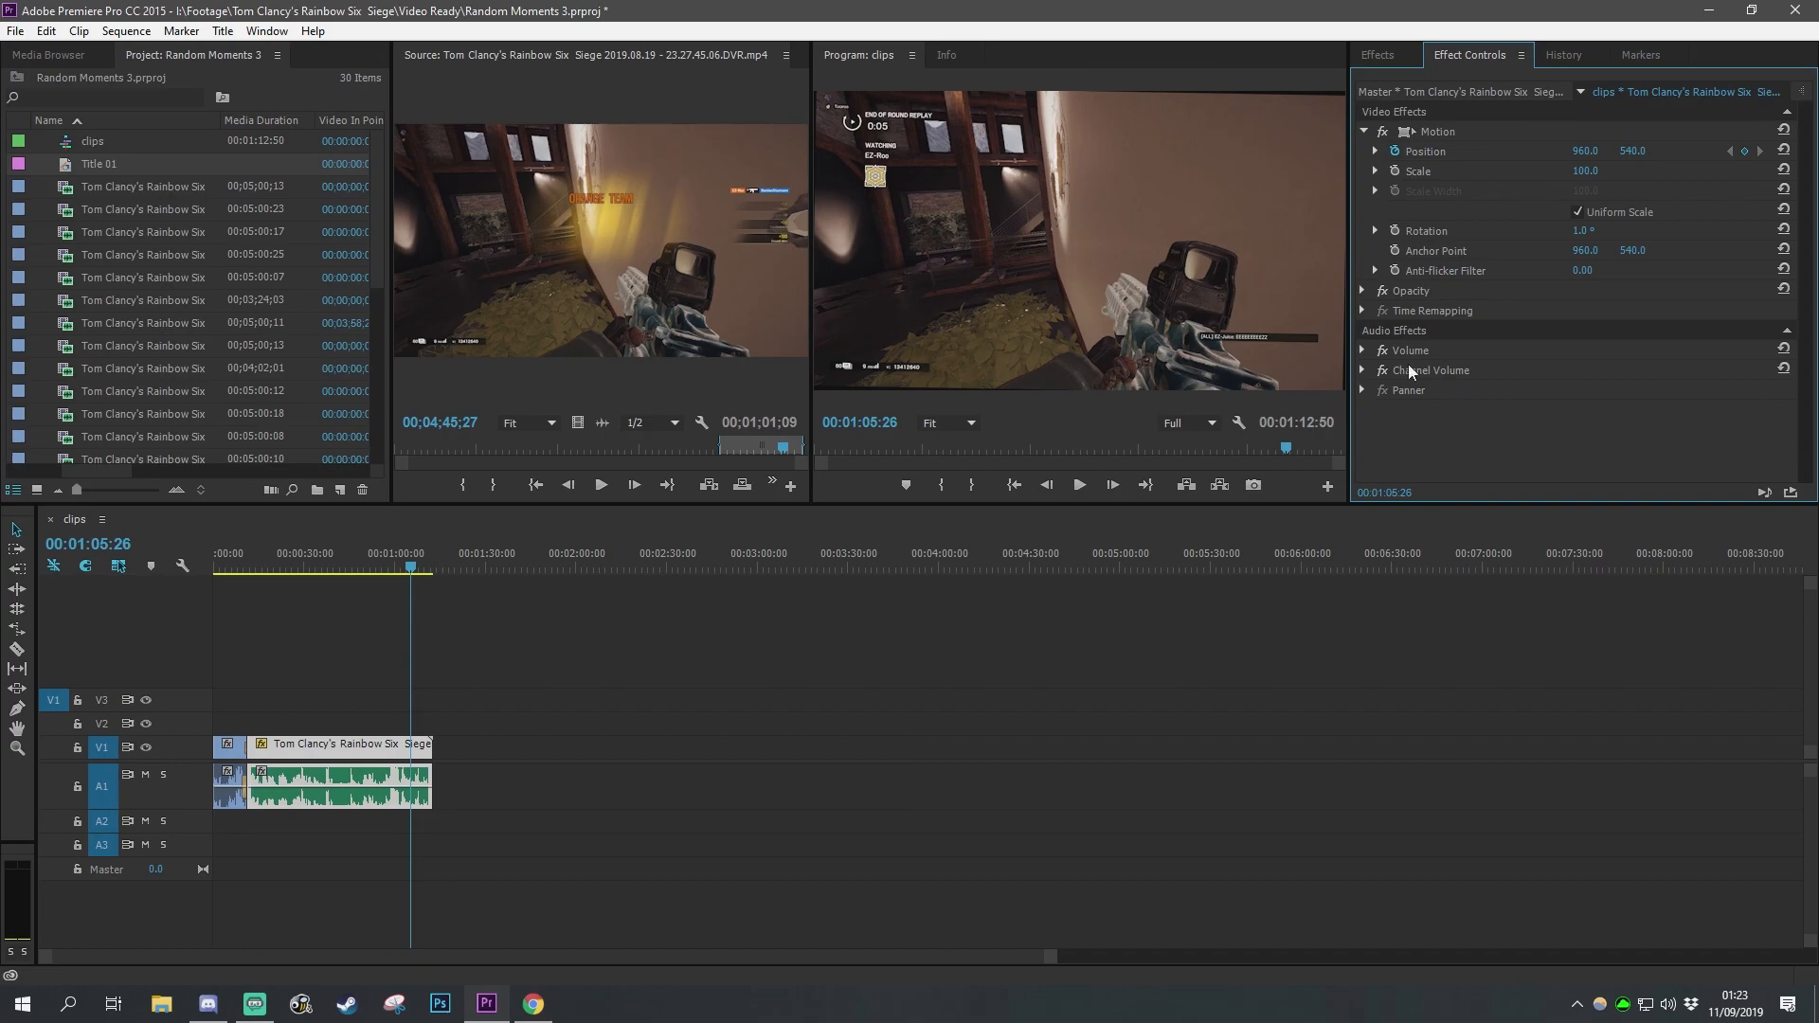
{"action": "left_click", "coordinate": [525, 640]}
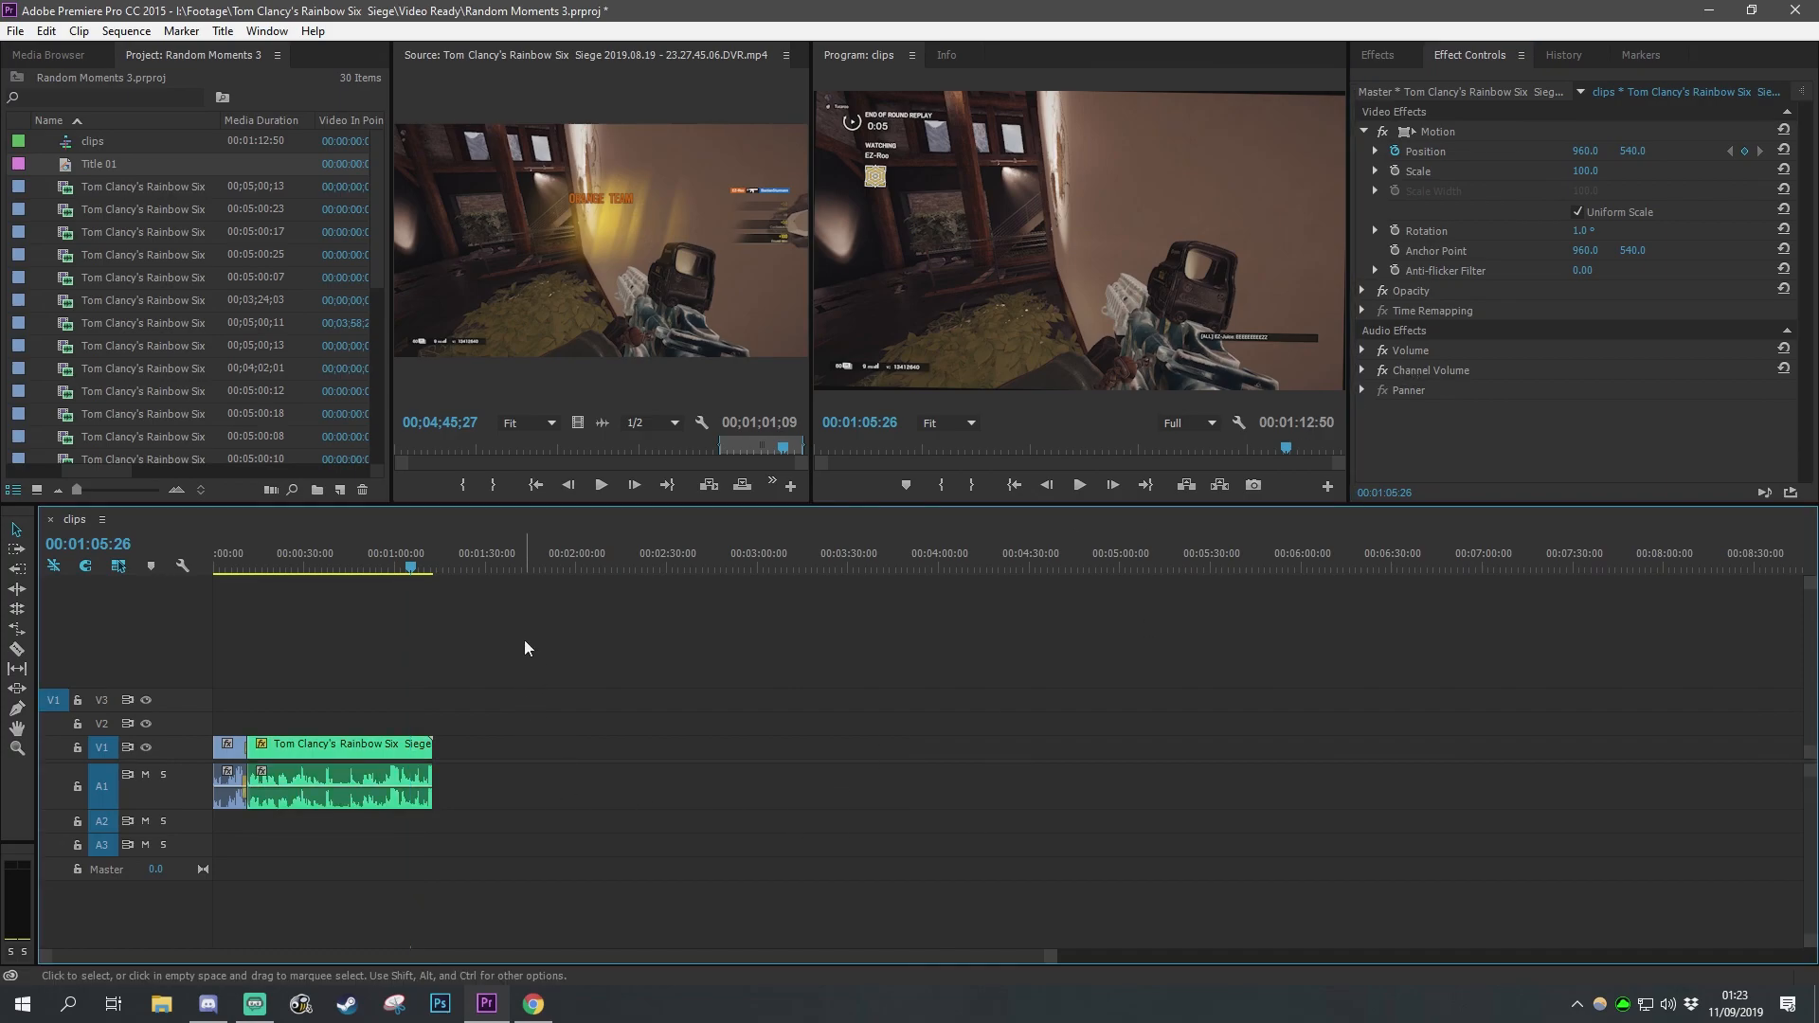